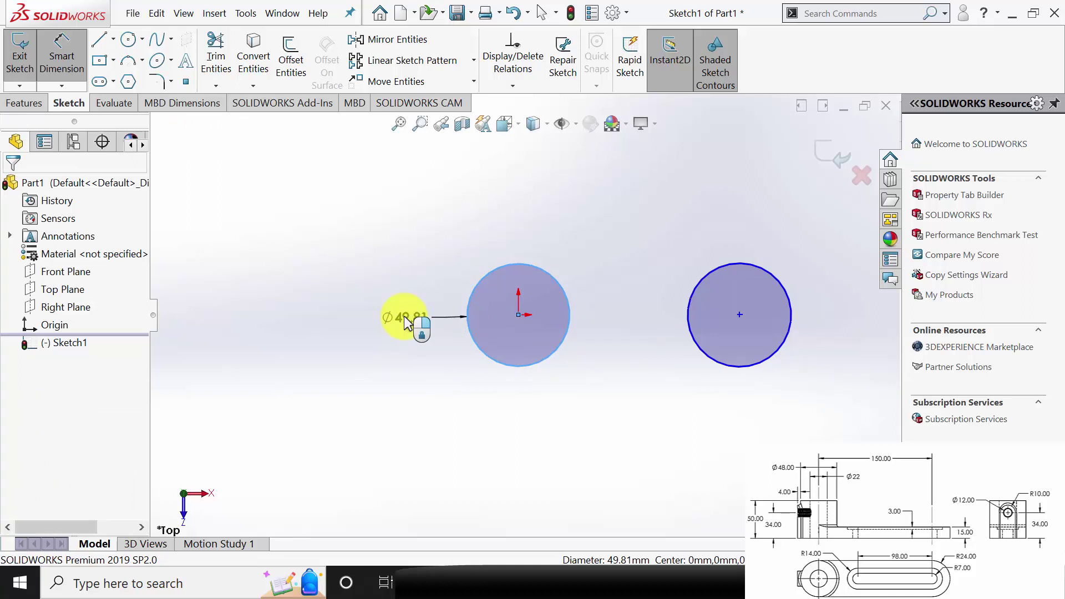
Dimension the circle at the origin and the second circle beside it, each with a 48 mm diameter.
double_click(405, 323)
key(Return)
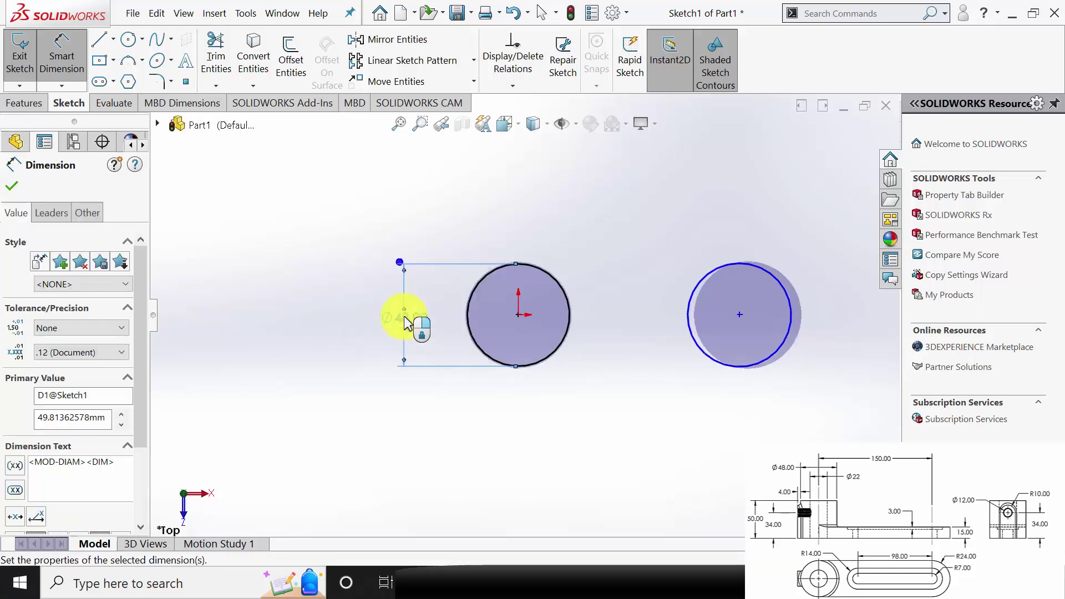
click(776, 361)
click(789, 408)
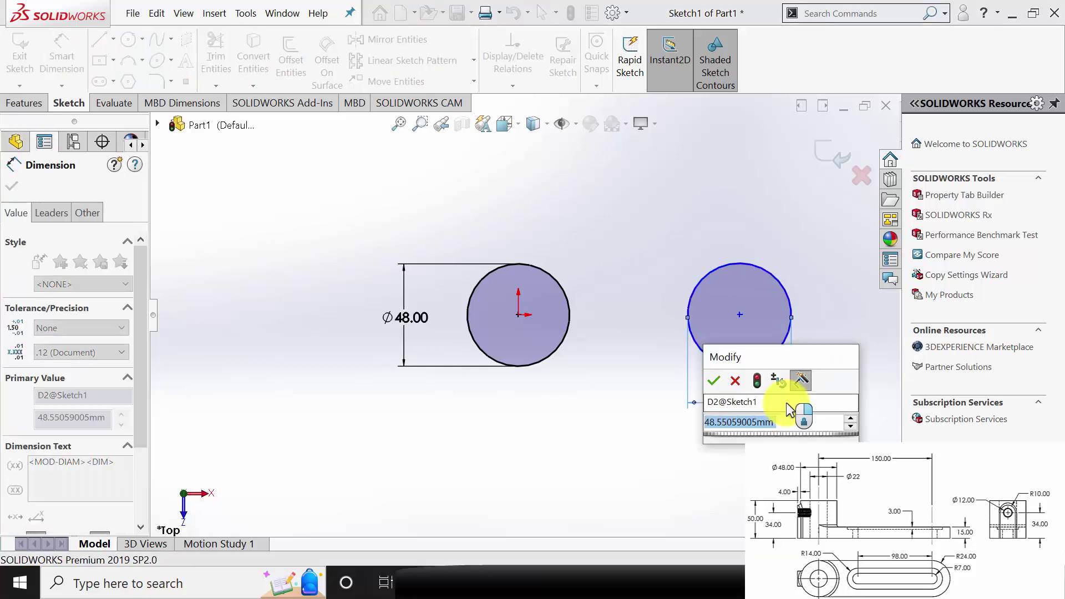
text(48)
key(Return)
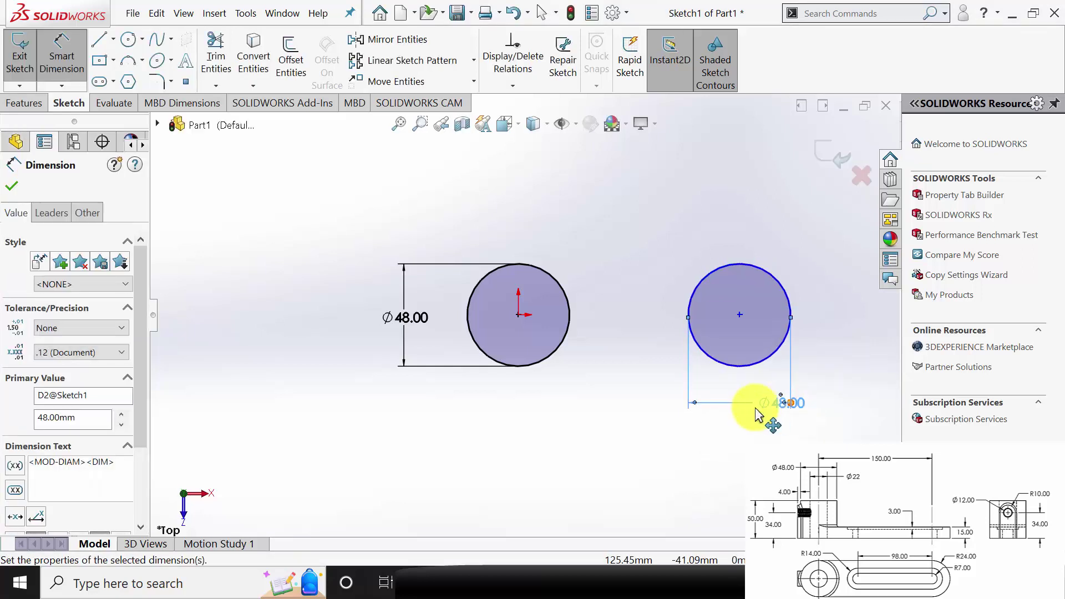
Dimension the horizontal distance between the two circle centres as 150 mm.
click(517, 316)
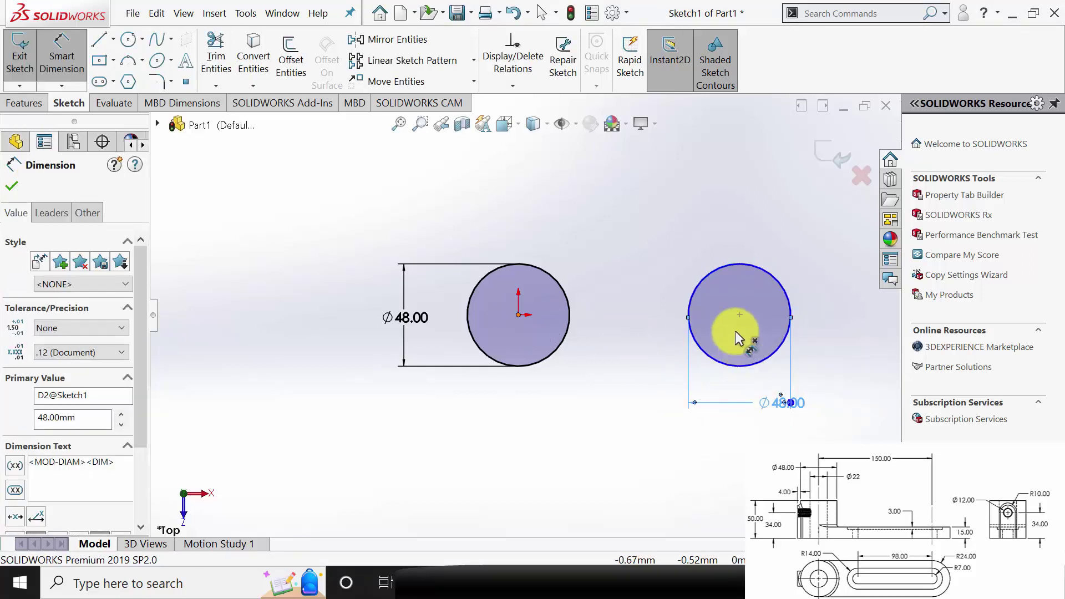
click(739, 316)
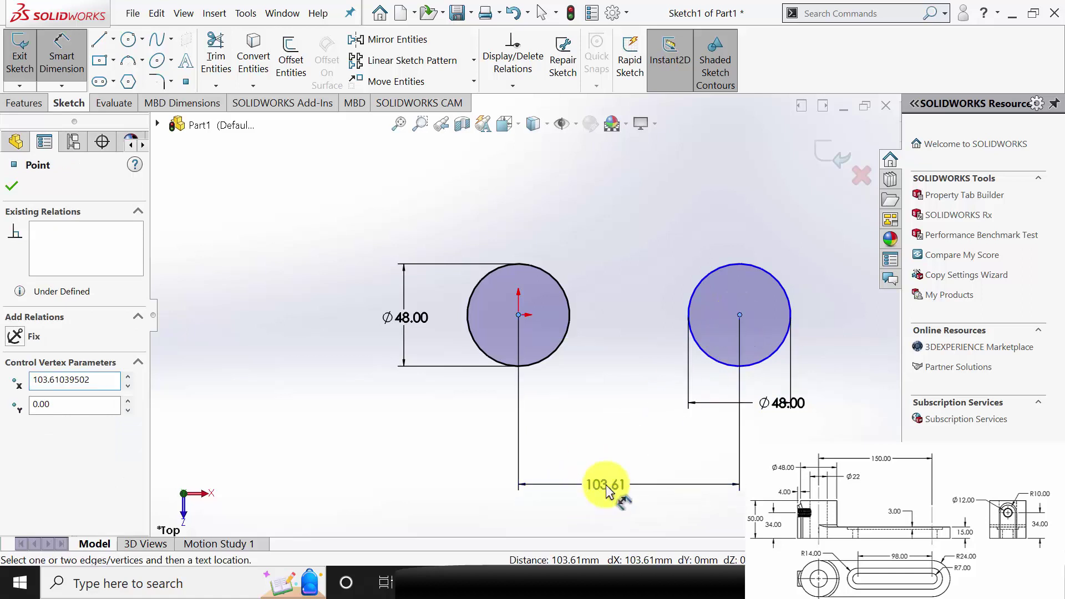
click(606, 485)
text(150)
key(Return)
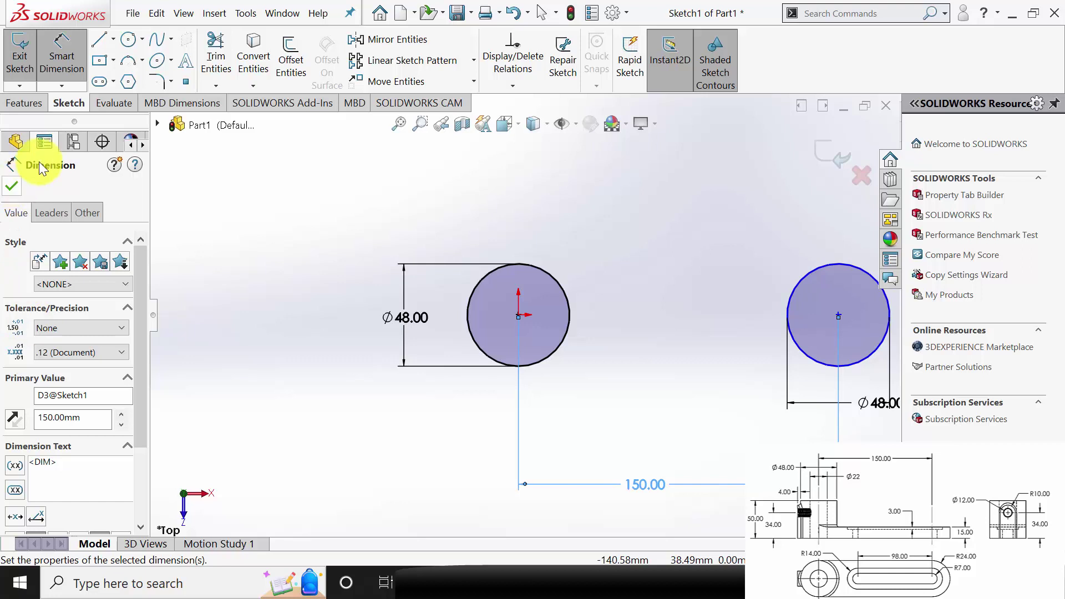
click(13, 187)
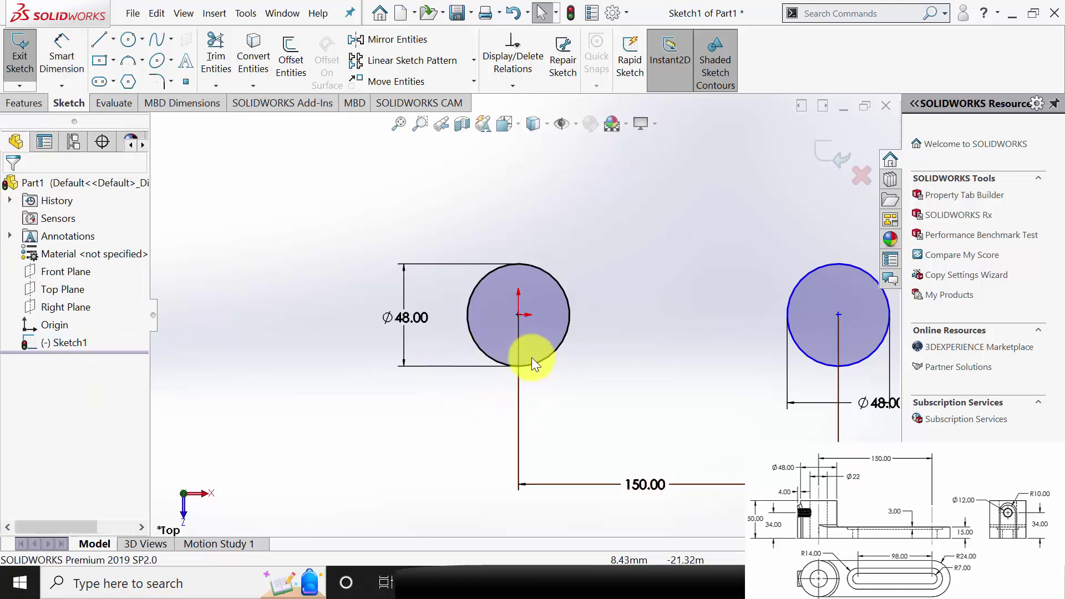
Add a Horizontal relation between the origin circle's centre and the second circle's centre.
click(519, 318)
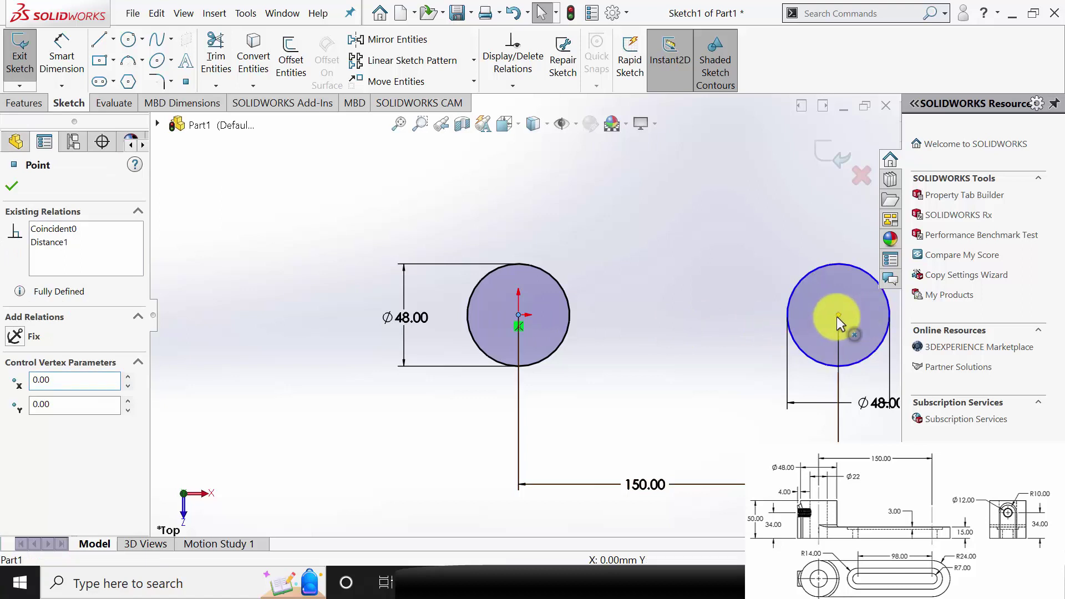
ctrl+click(838, 317)
click(22, 401)
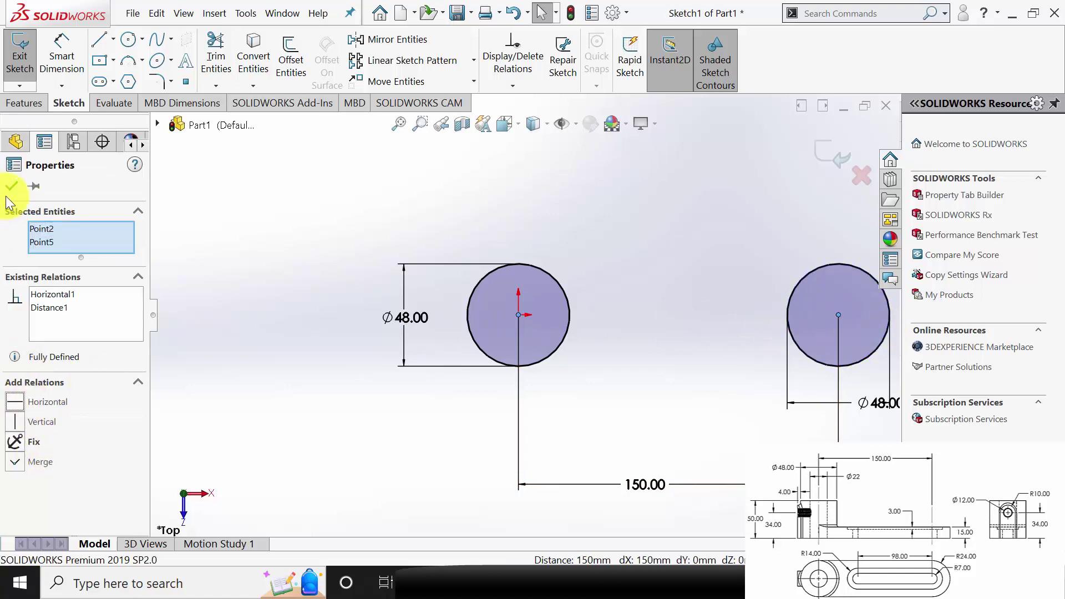
click(12, 188)
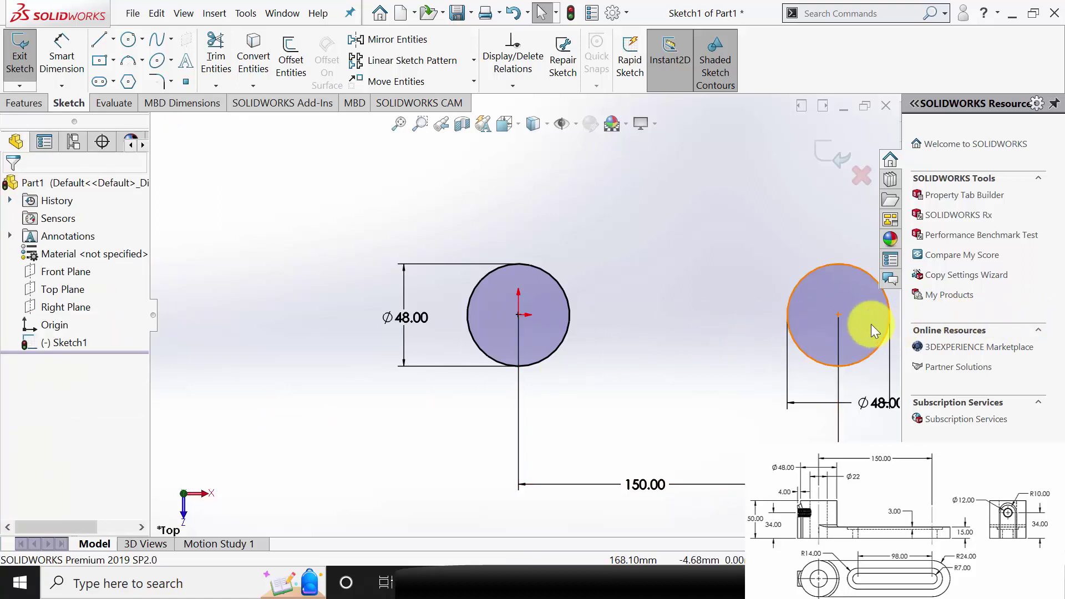
Draw two horizontal lines joining the circles, one between their topmost points and one between their lowest points.
scroll(852, 324, down, 2)
scroll(852, 324, up, 1)
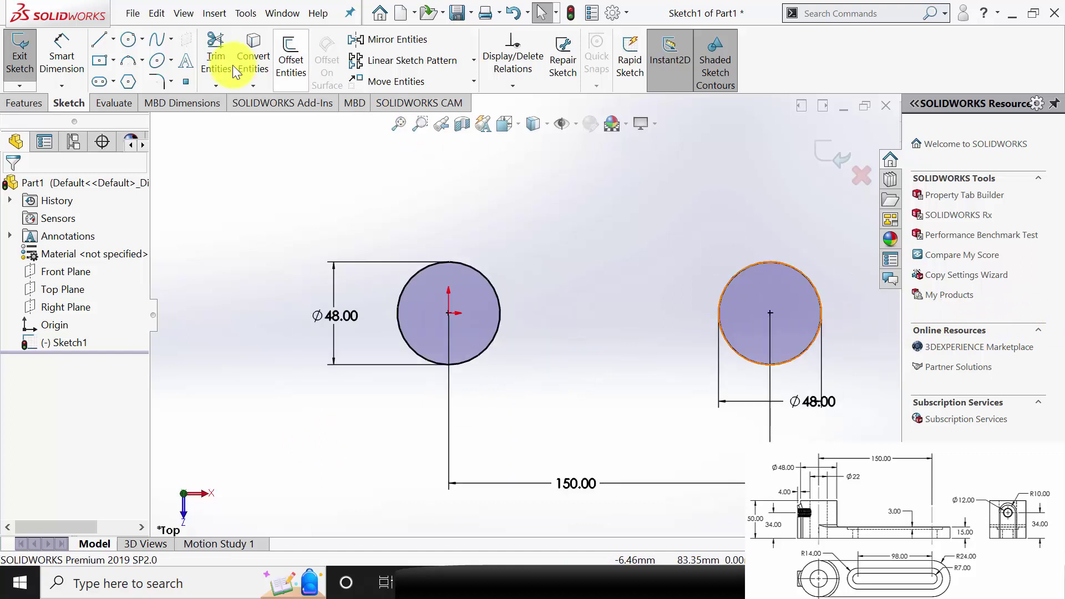
click(100, 39)
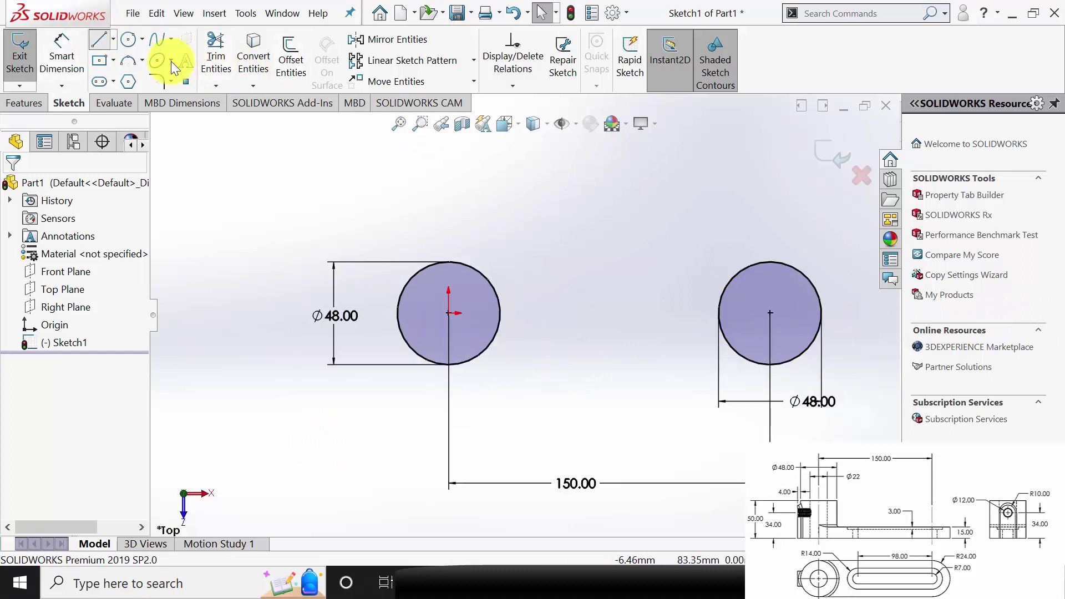
click(449, 263)
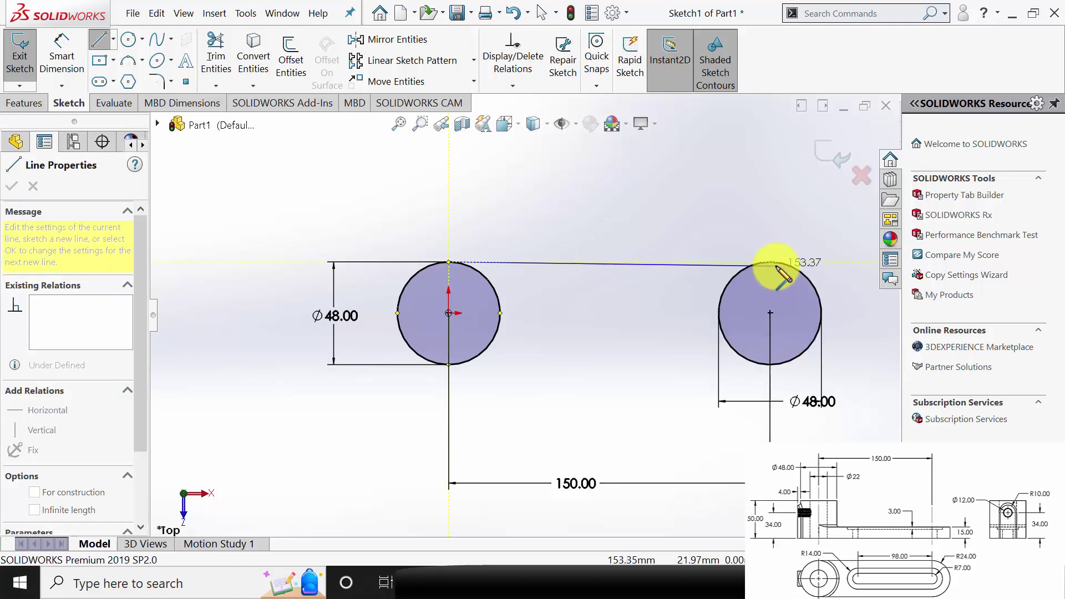
click(771, 262)
key(Escape)
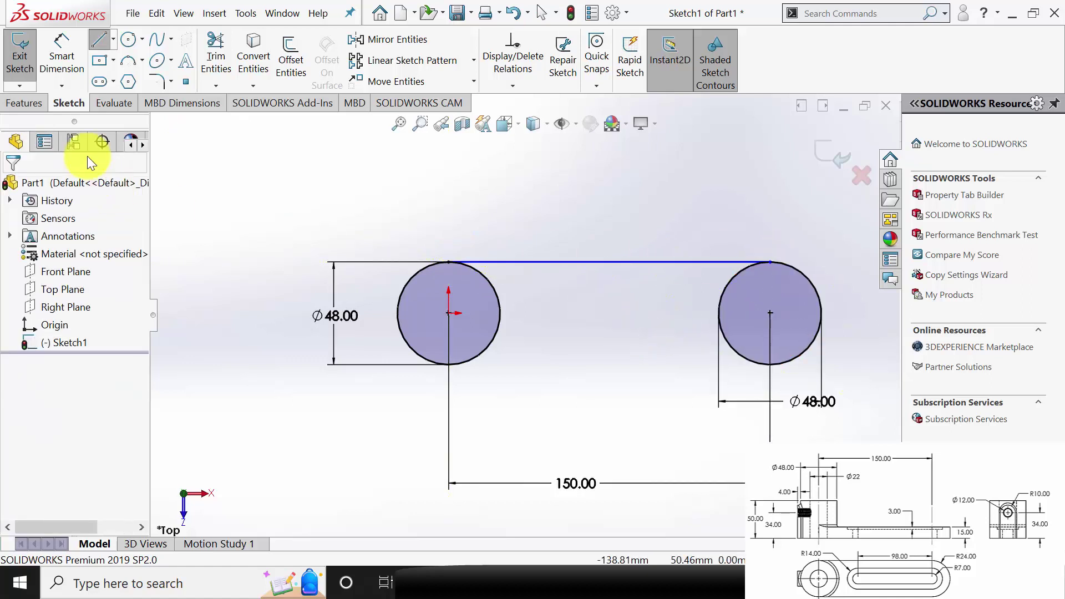
click(96, 40)
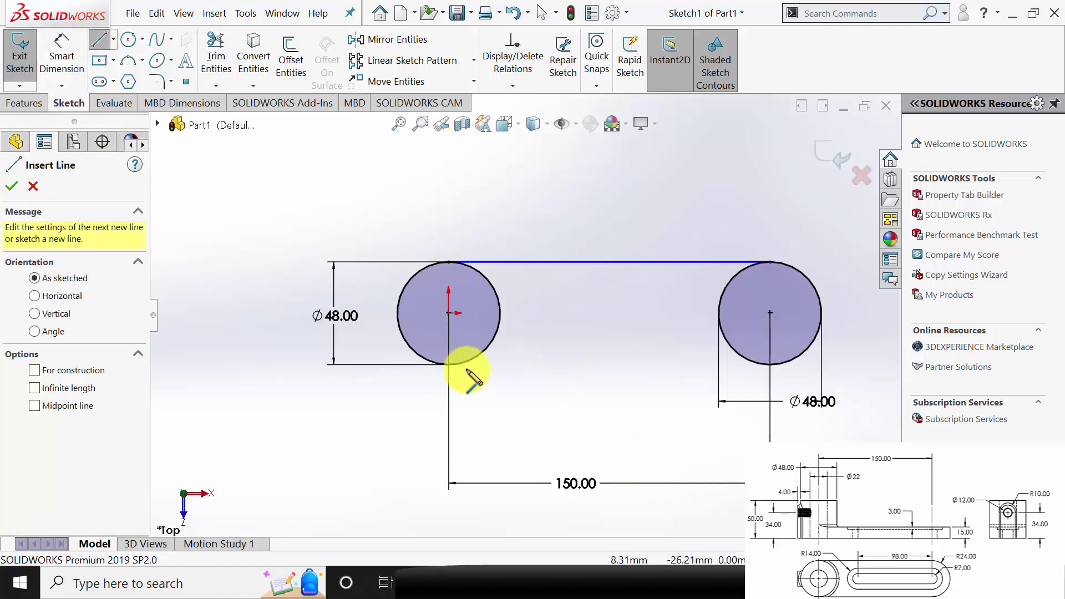
click(448, 364)
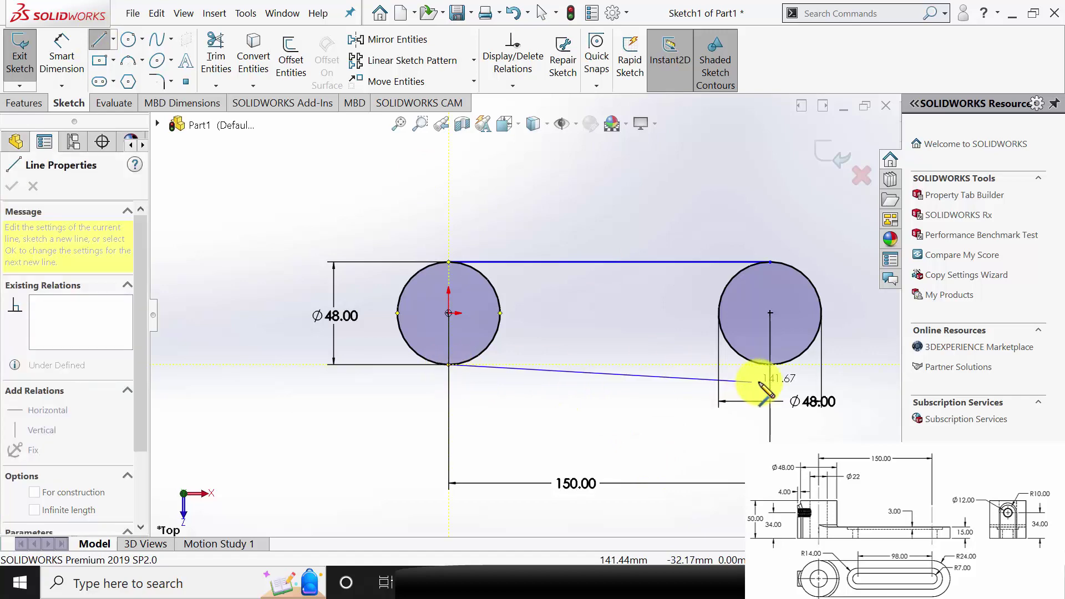
click(771, 365)
key(Escape)
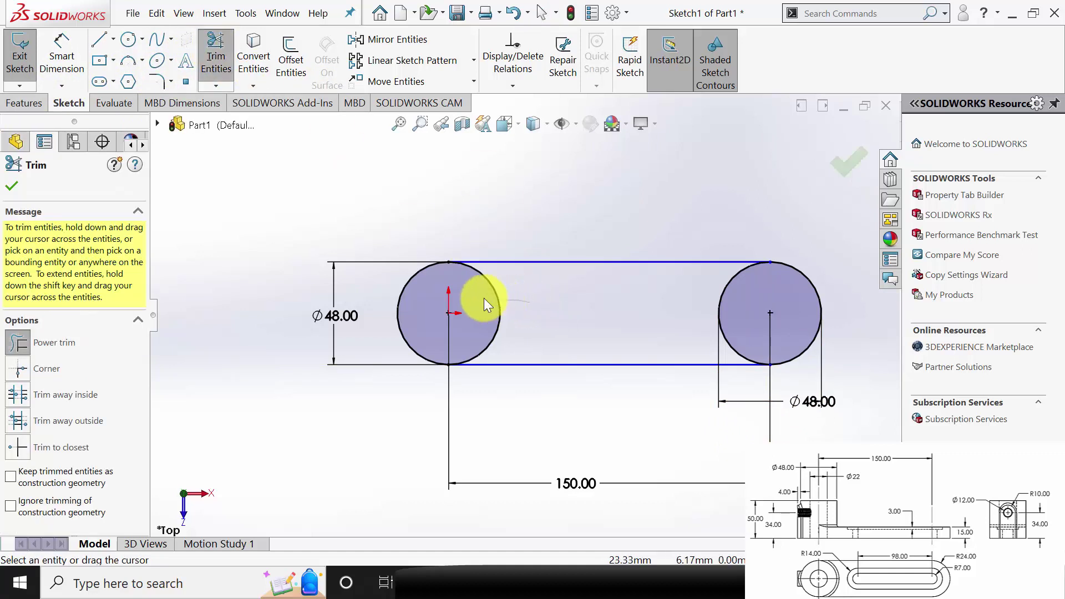
Trim away the inner halves of both circles with Power trim, leaving one closed rounded-end outline.
drag(484, 298, 628, 283)
drag(726, 288, 681, 282)
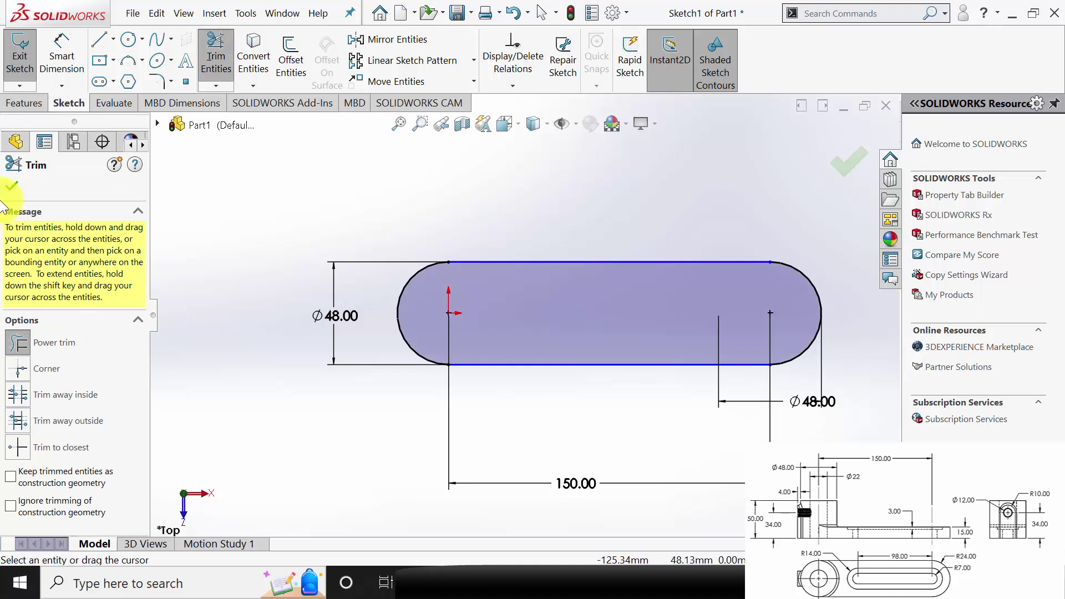
click(13, 187)
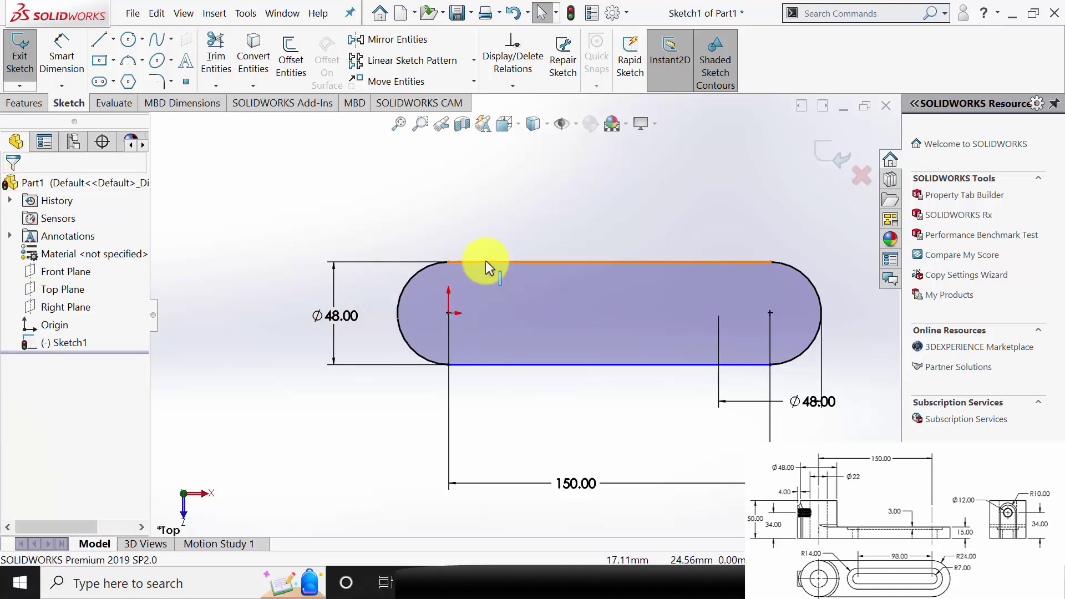
Add Tangent relations between the arc around the origin and both the upper and lower straight lines.
click(504, 262)
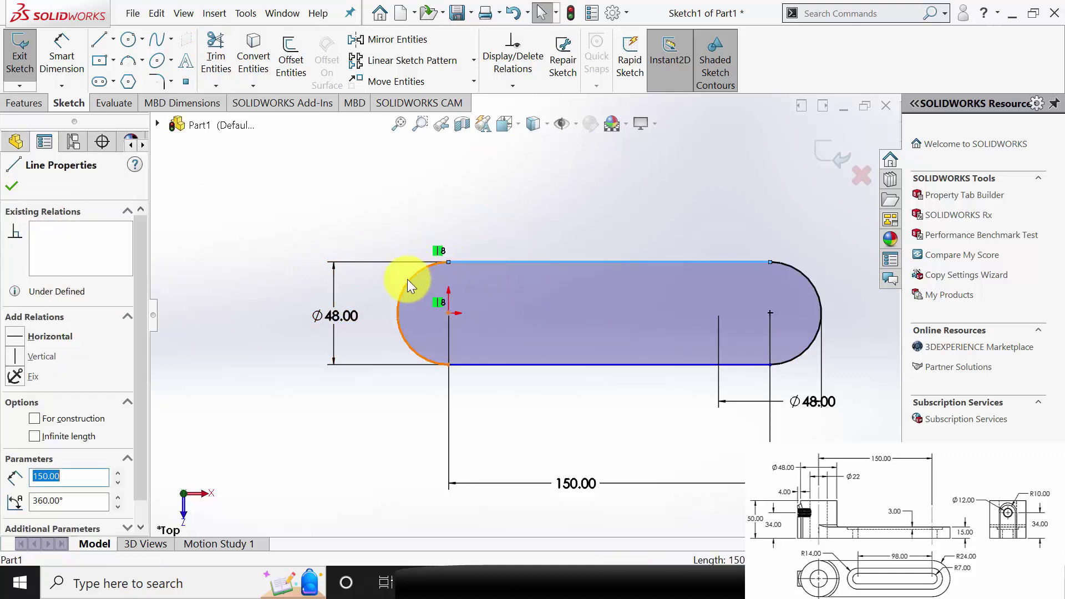
click(422, 281)
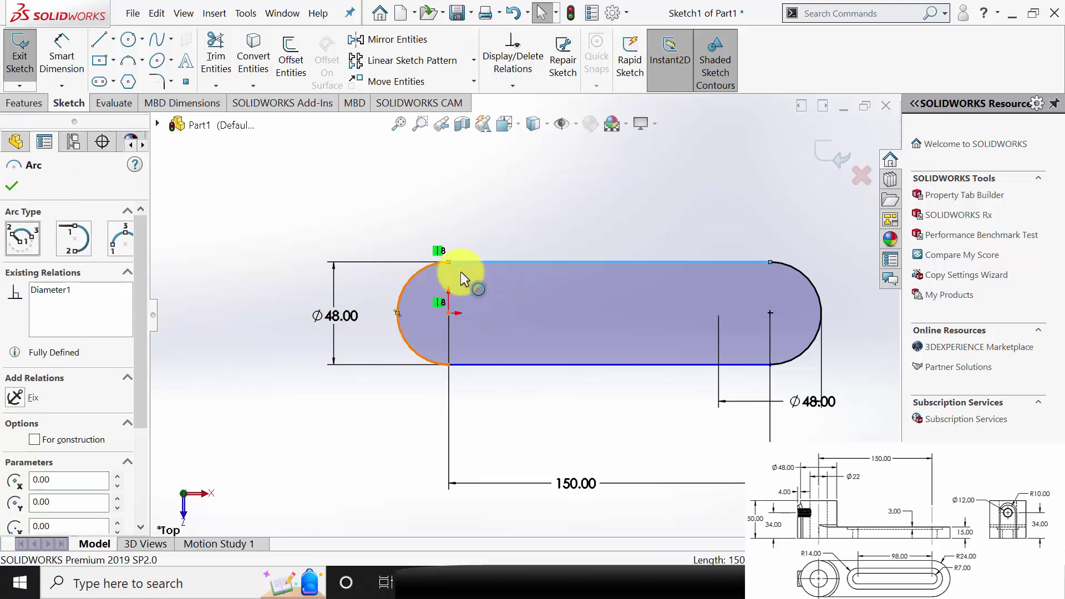
ctrl+click(397, 312)
click(15, 402)
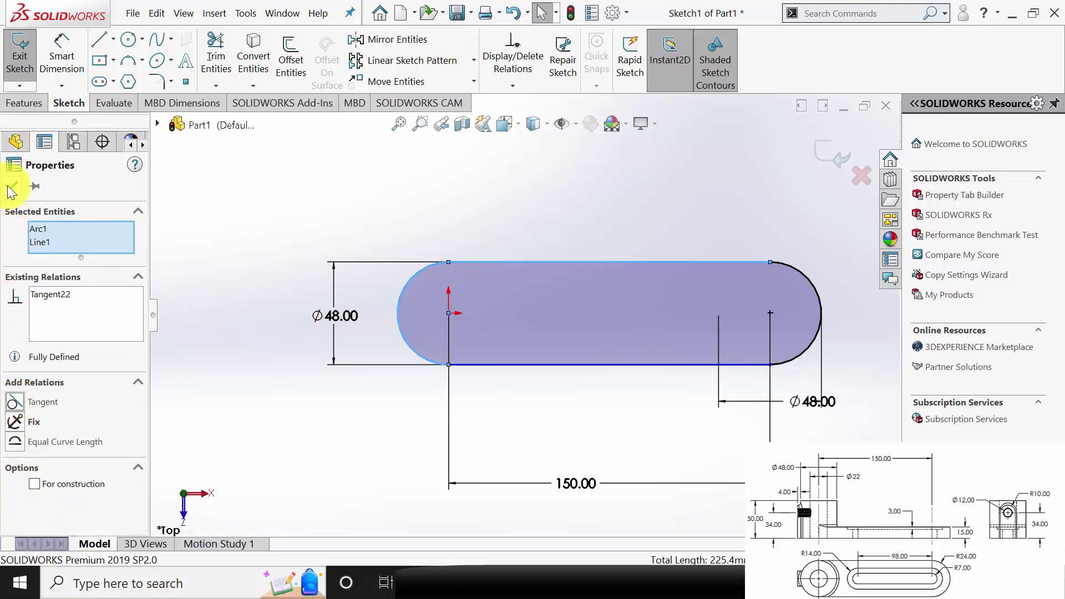
click(12, 187)
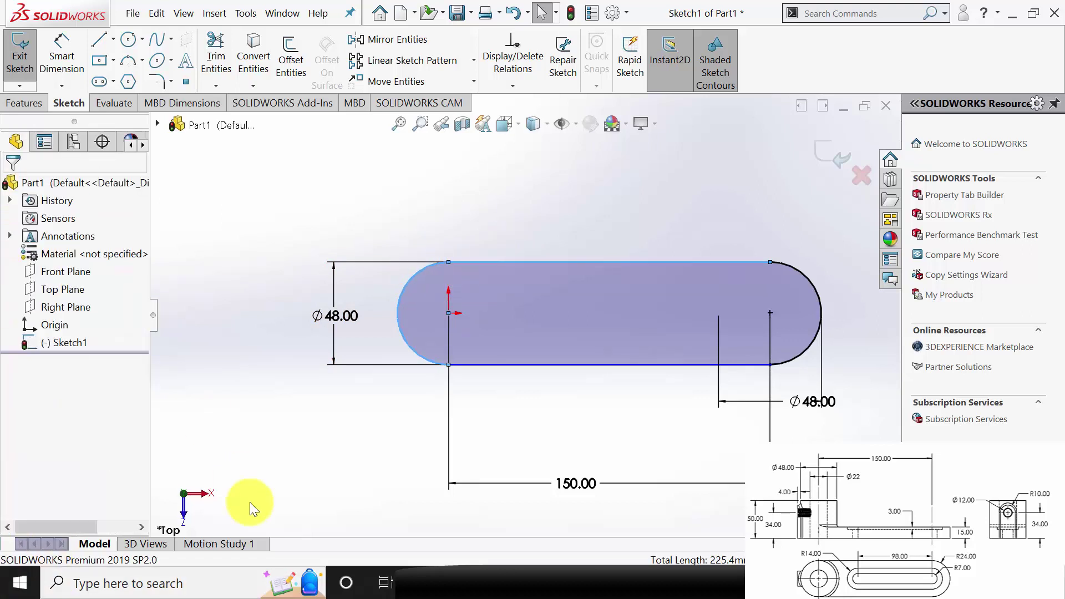
click(661, 367)
ctrl+click(428, 356)
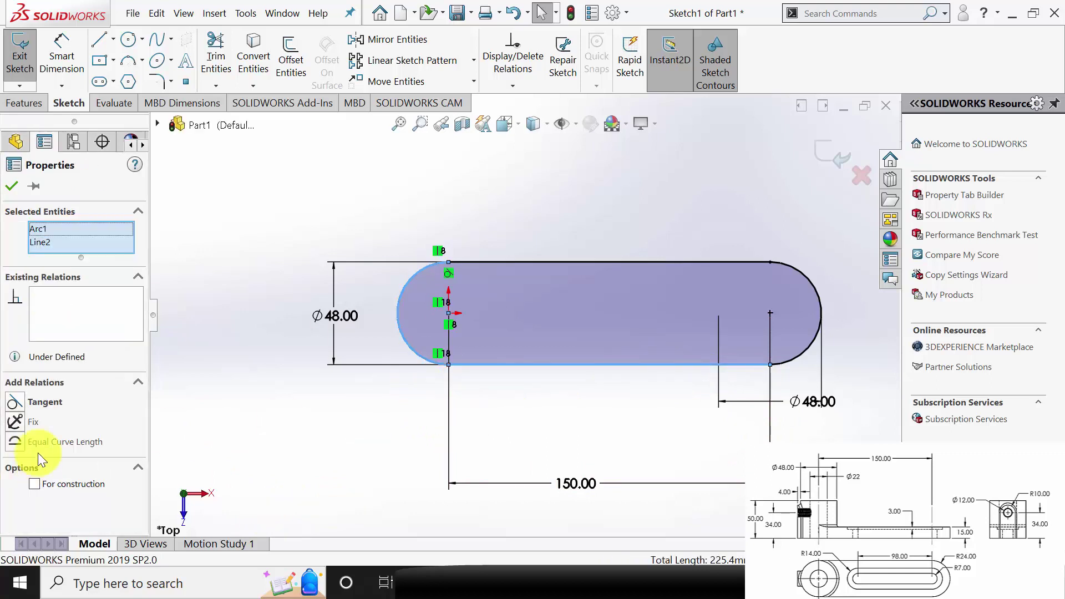
click(15, 402)
click(12, 186)
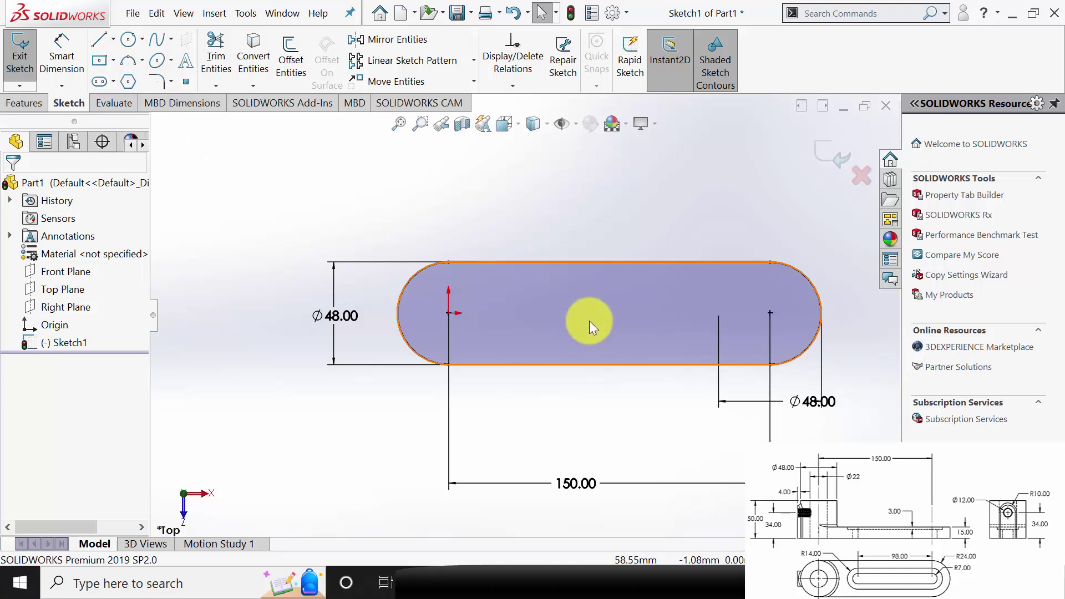
Sketch a horizontal straight slot inside the outline, about 53 mm between end centres with an end radius of about 11 mm.
click(100, 81)
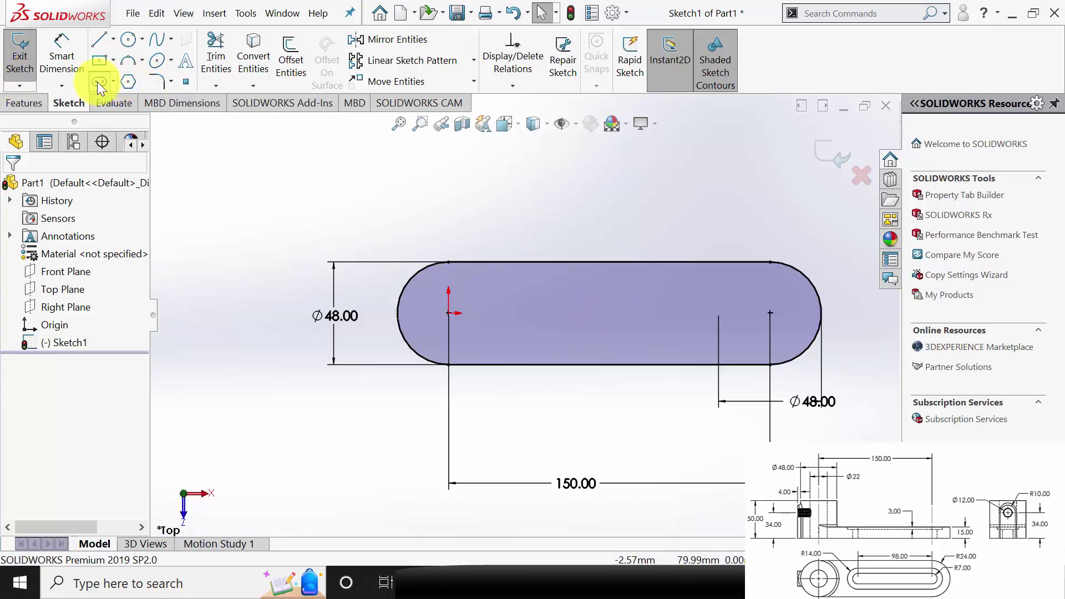
click(586, 313)
click(700, 314)
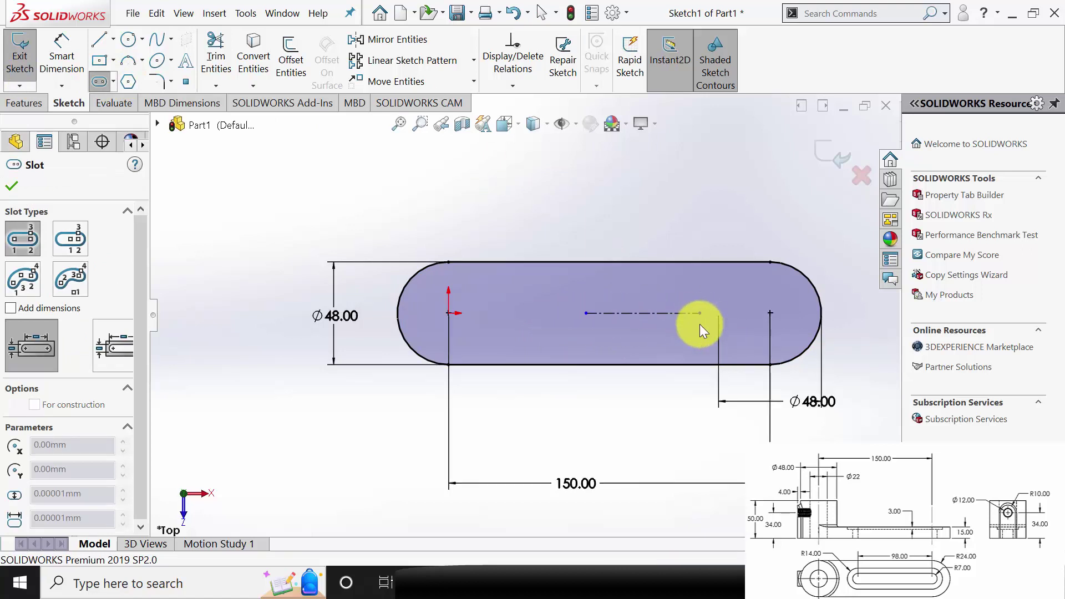
click(691, 337)
key(Escape)
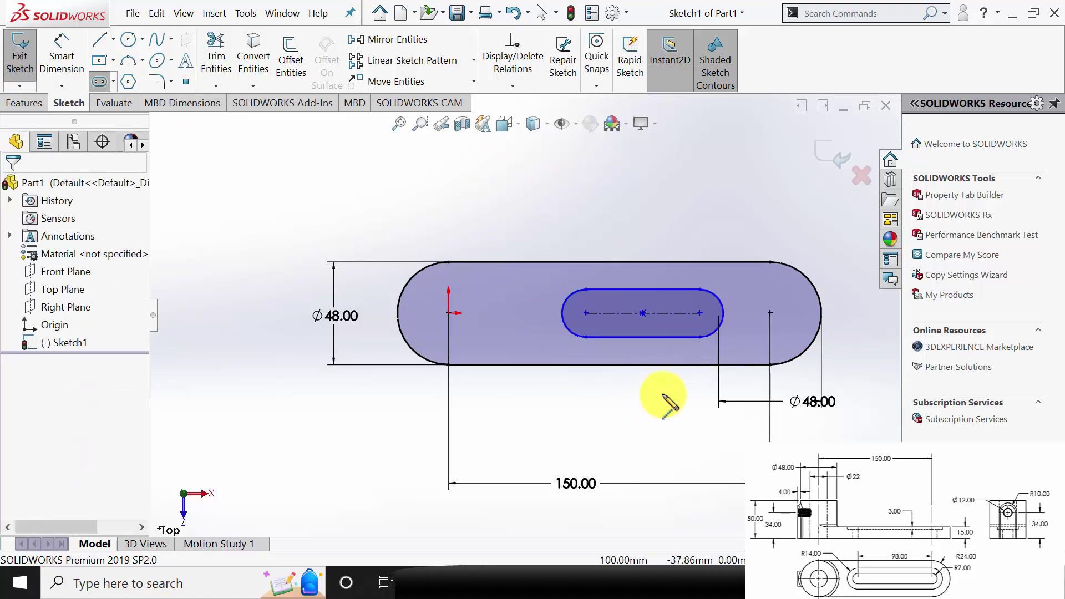
Dimension the inner slot's centre-to-centre length as 98 mm.
click(62, 61)
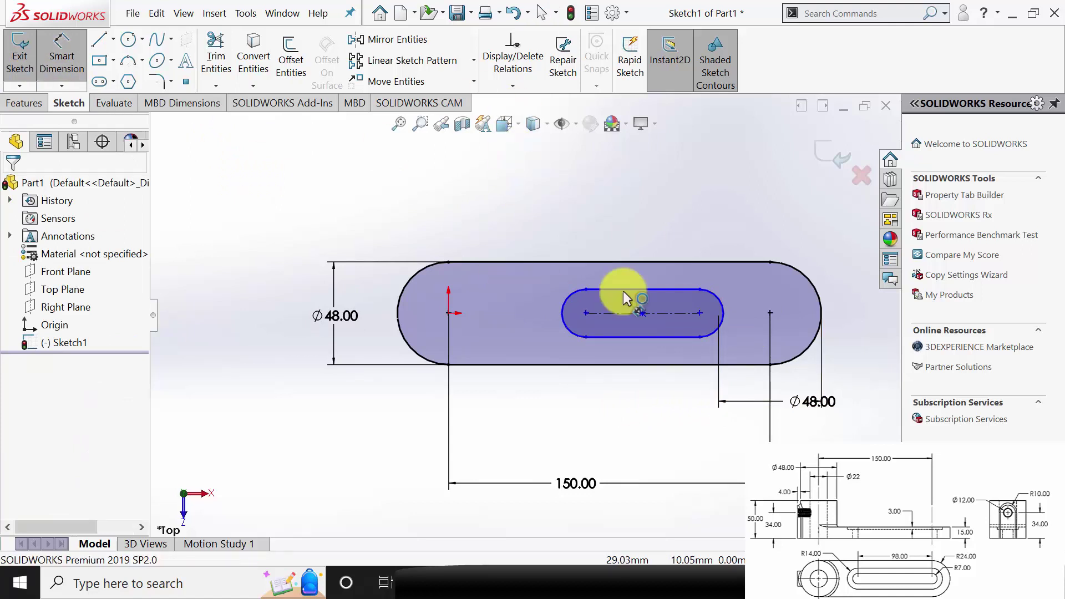
click(663, 307)
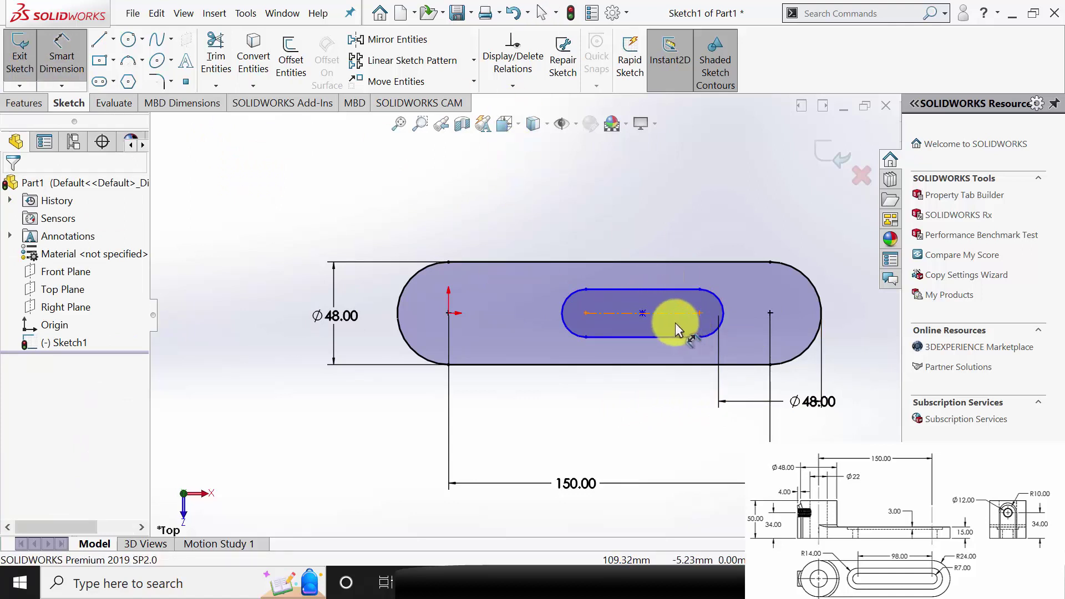
click(662, 429)
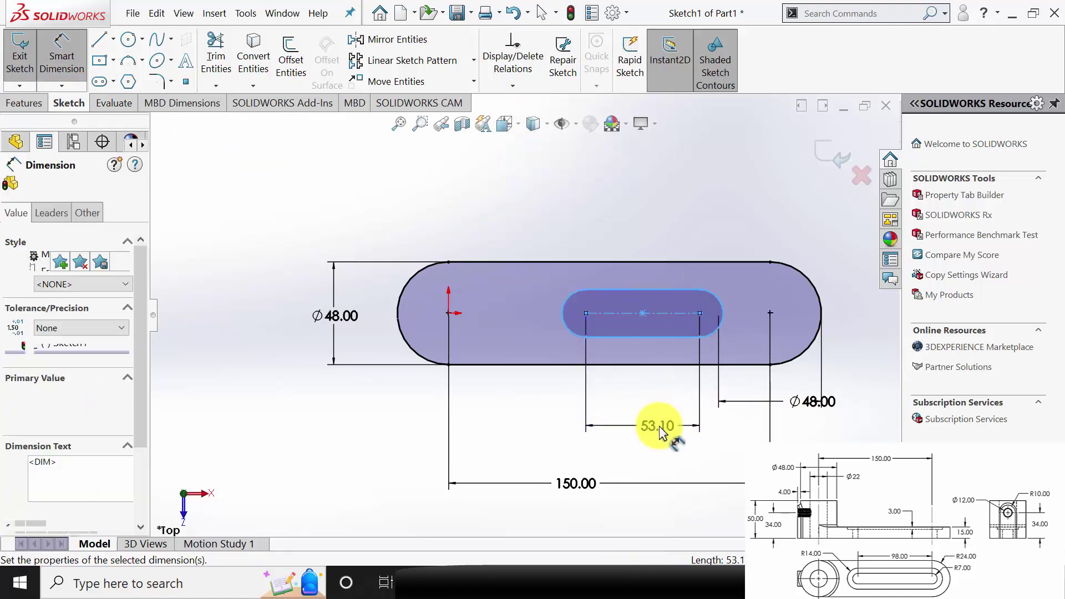
text(98)
key(Return)
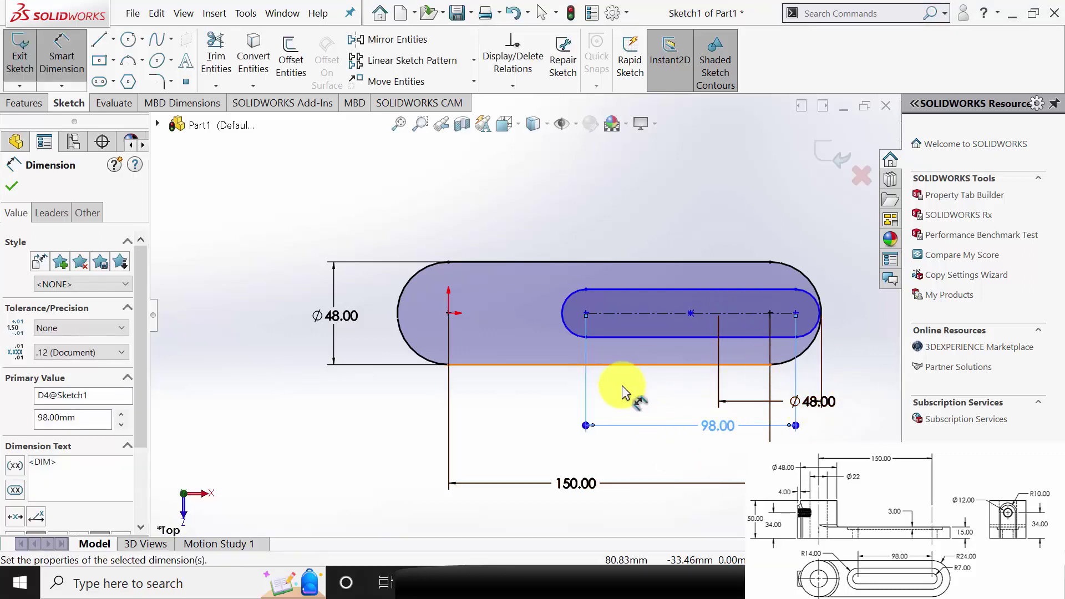
Dimension the inner slot's end arc nearest the origin with a 7 mm radius.
click(561, 318)
click(501, 214)
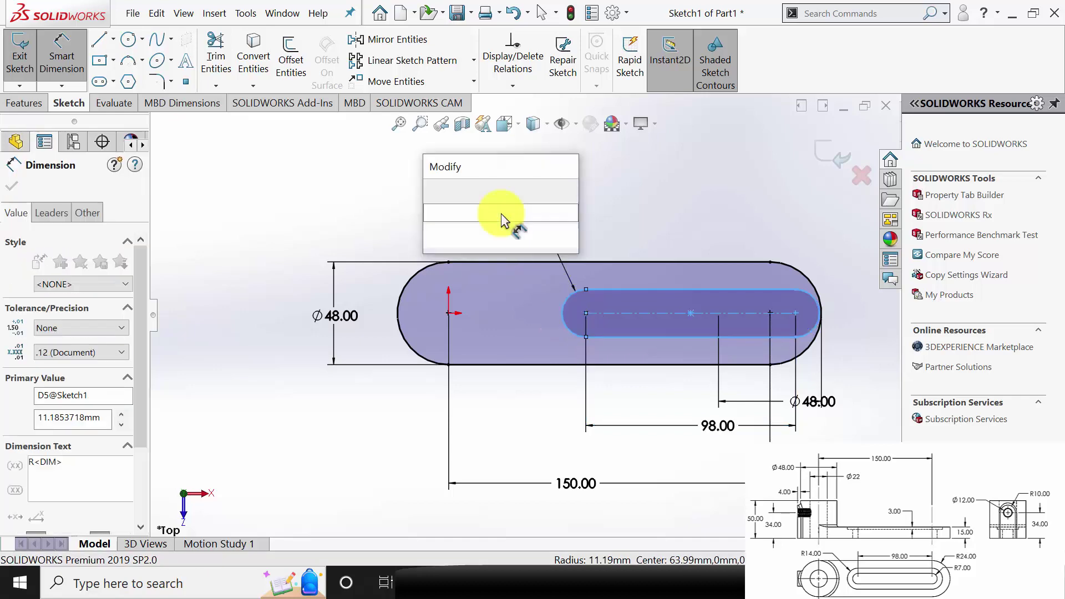
text(7)
key(Return)
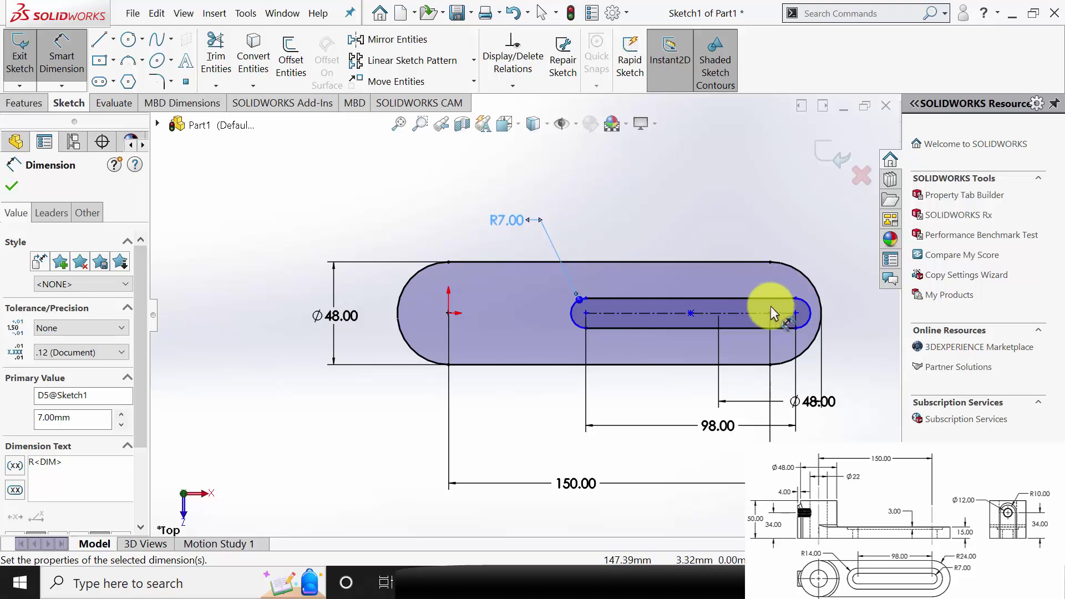
key(Escape)
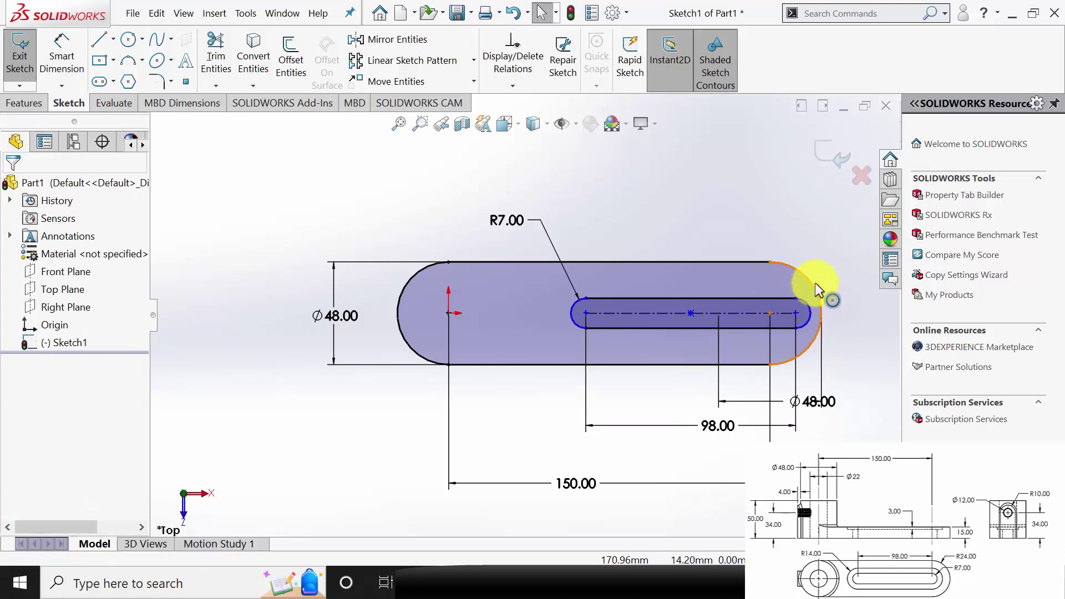
Make the inner slot's far end arc concentric with the outer profile's end arc farthest from the origin.
click(815, 284)
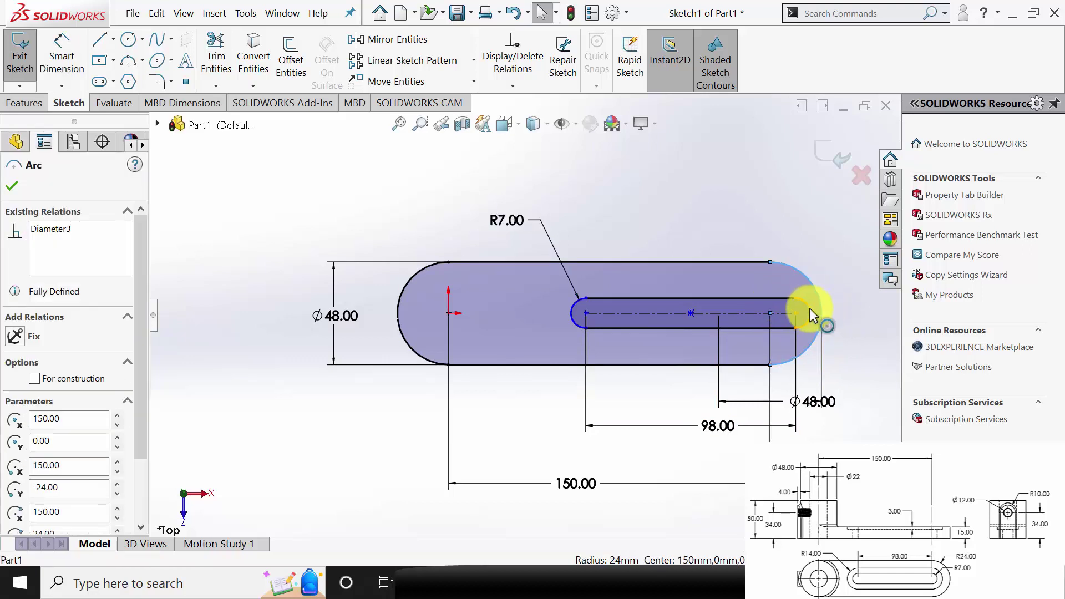
ctrl+click(810, 319)
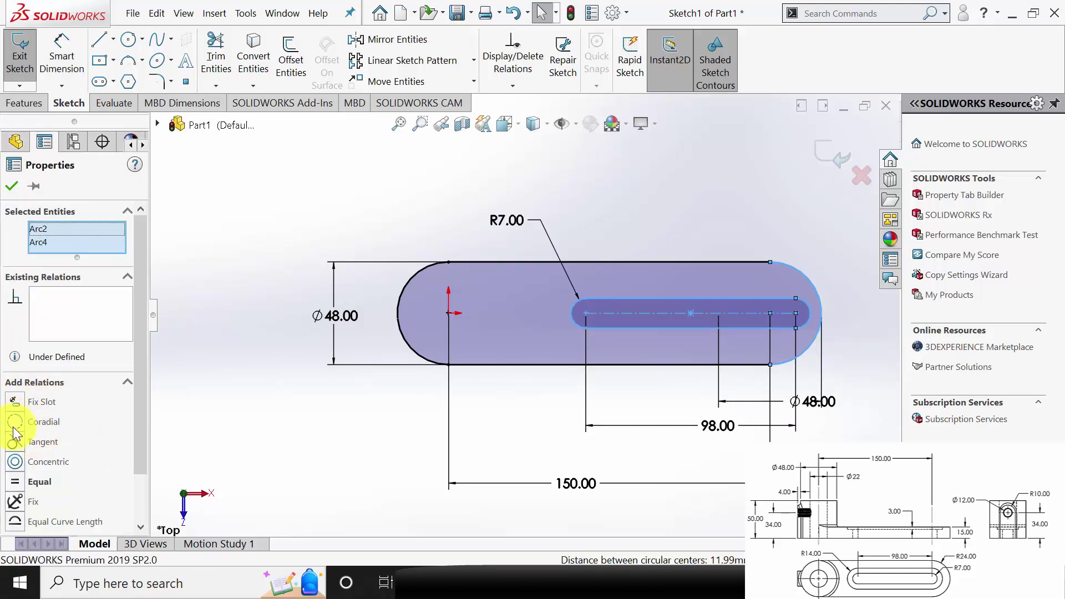
click(21, 462)
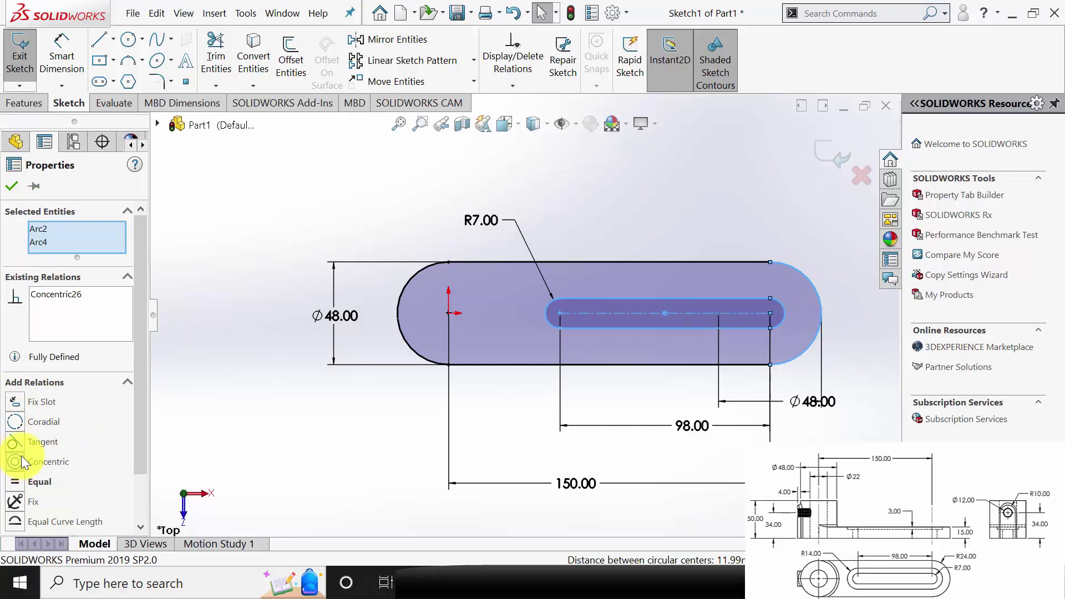
click(13, 185)
Extrude the rounded outline with its inner slot to a blind depth of 15 mm.
click(24, 102)
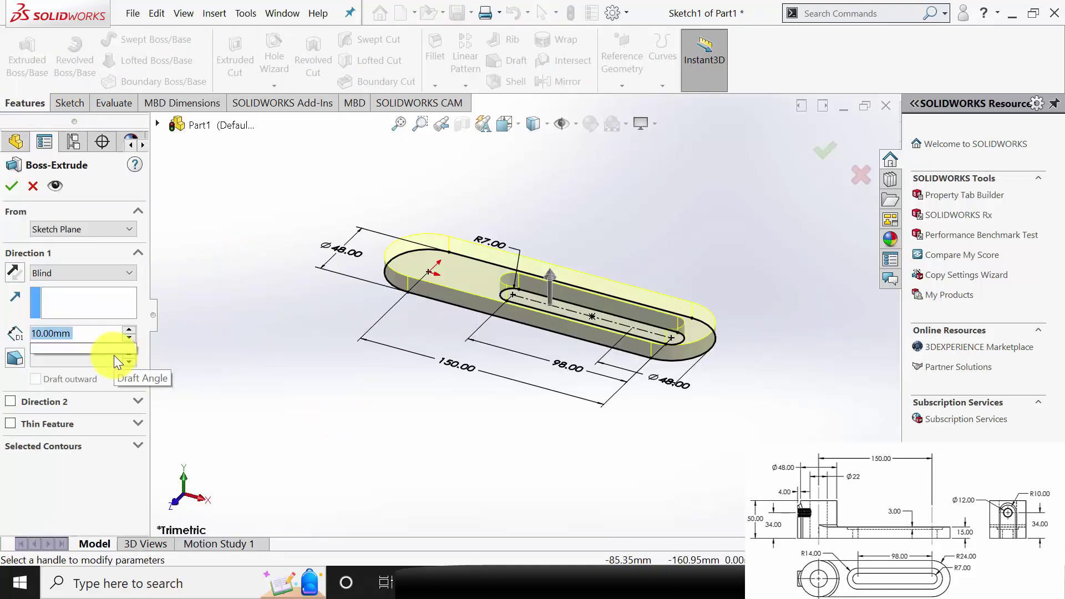
text(15)
key(Return)
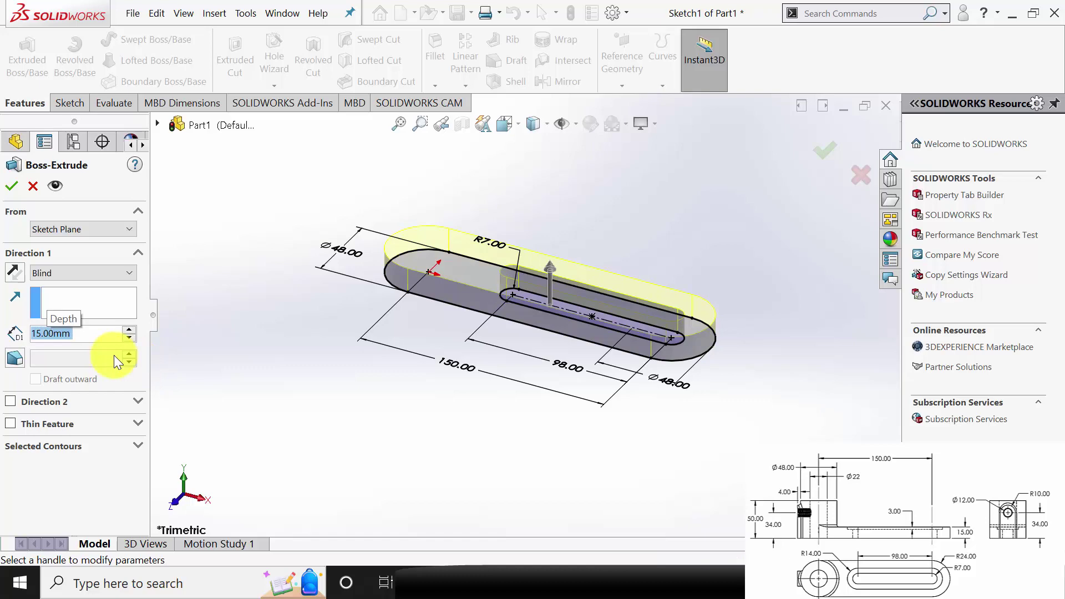
click(17, 186)
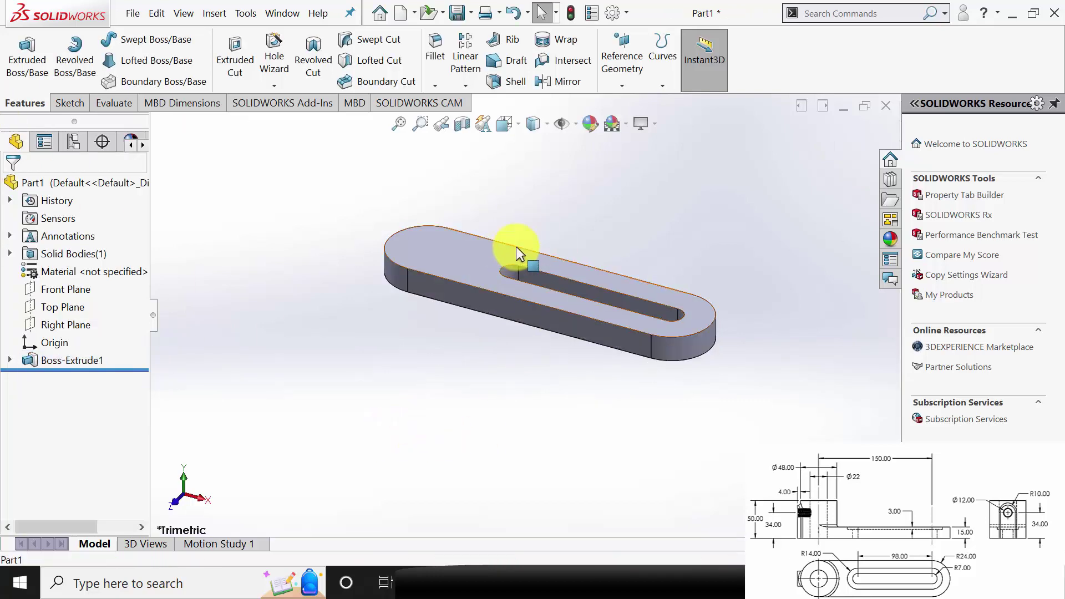
Sketch a horizontal straight slot around the existing opening on the plate's top face, about 98 mm between centres and about 29 mm wide.
click(516, 246)
click(563, 212)
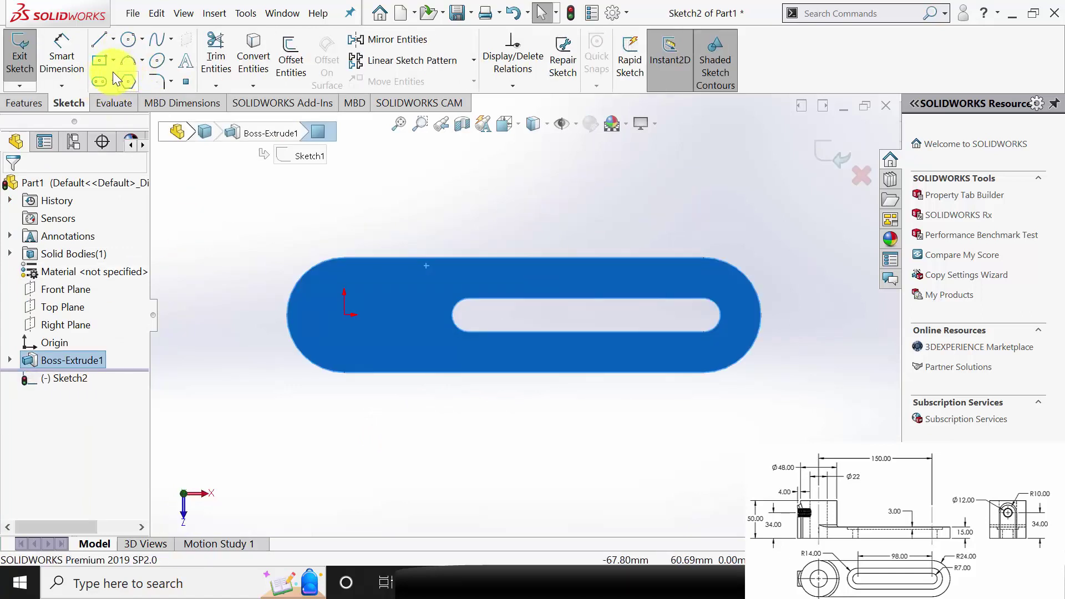
click(100, 80)
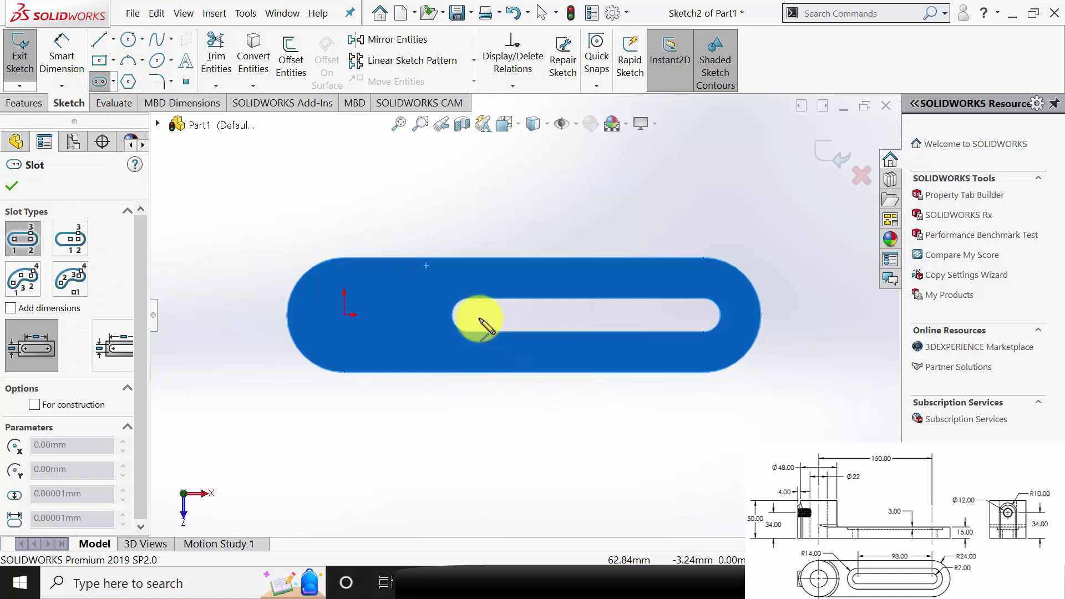
click(464, 315)
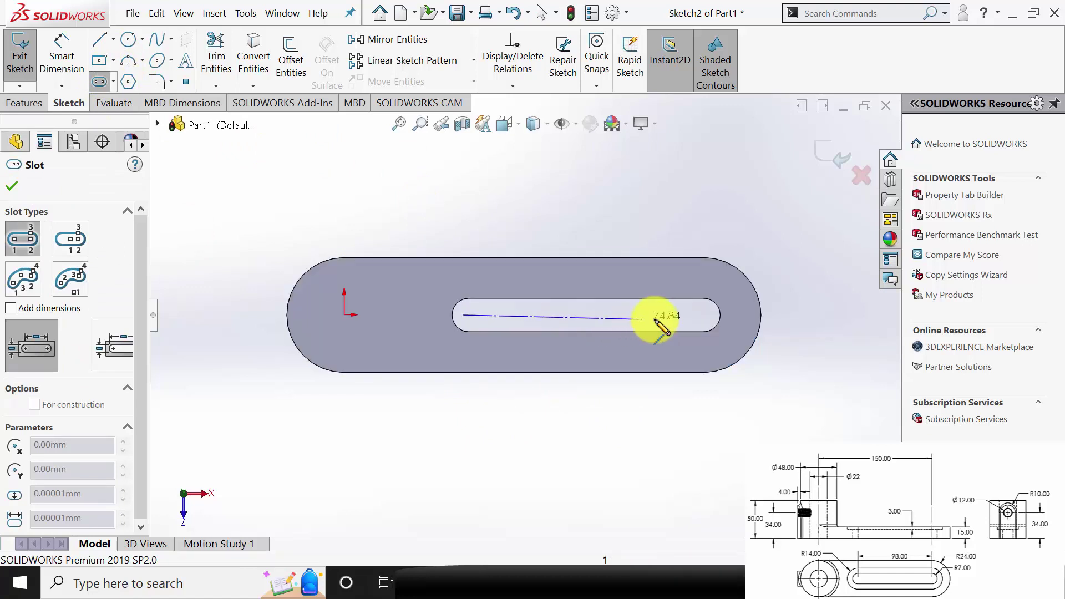
click(699, 314)
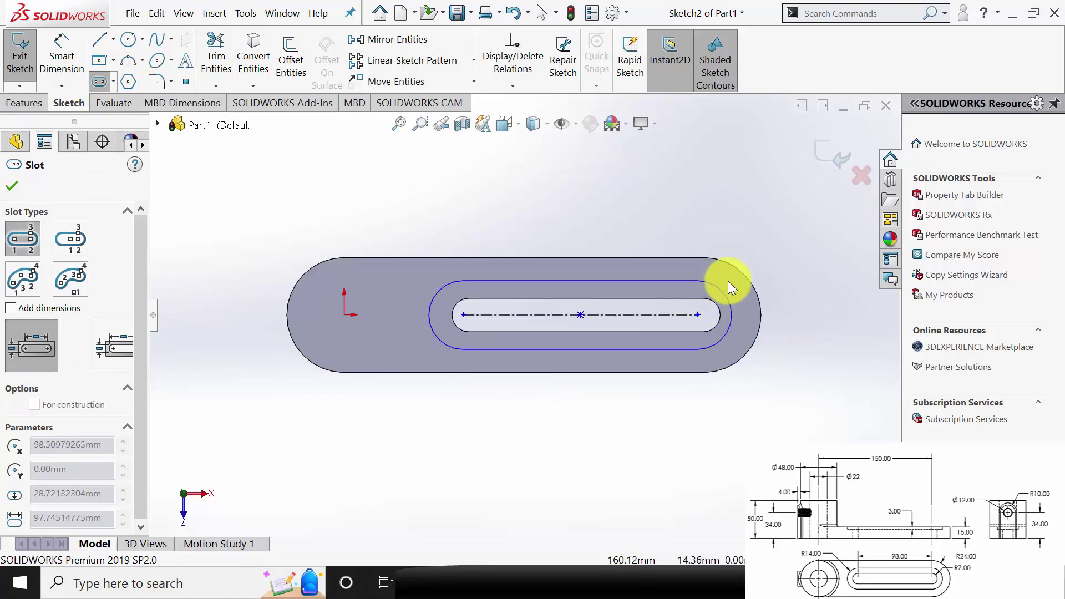
click(728, 281)
click(11, 186)
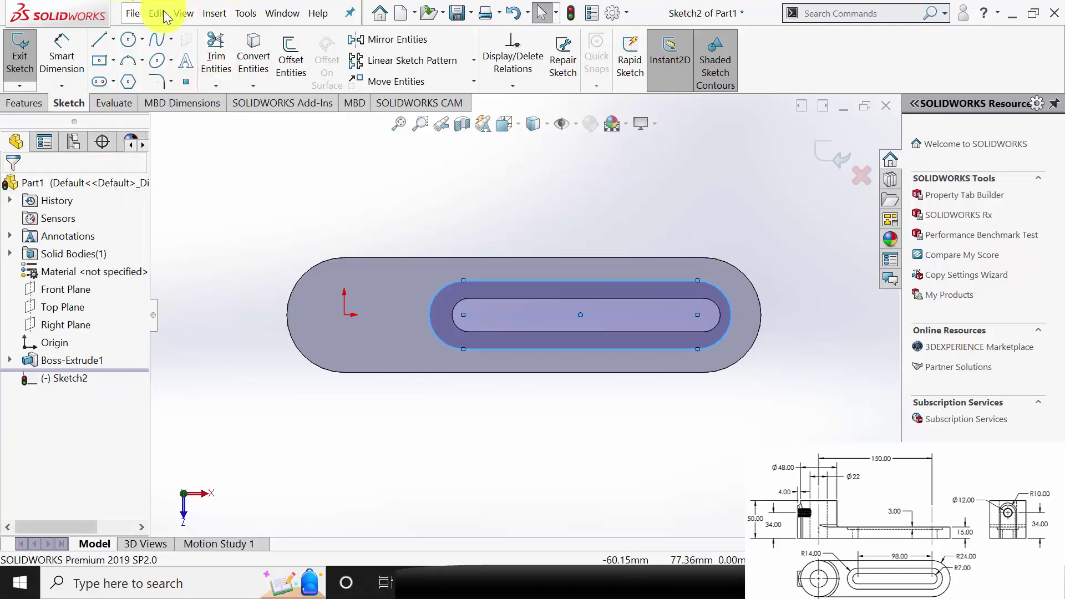
Dimension the new slot's end arc nearest the origin with a 14 mm radius.
click(60, 53)
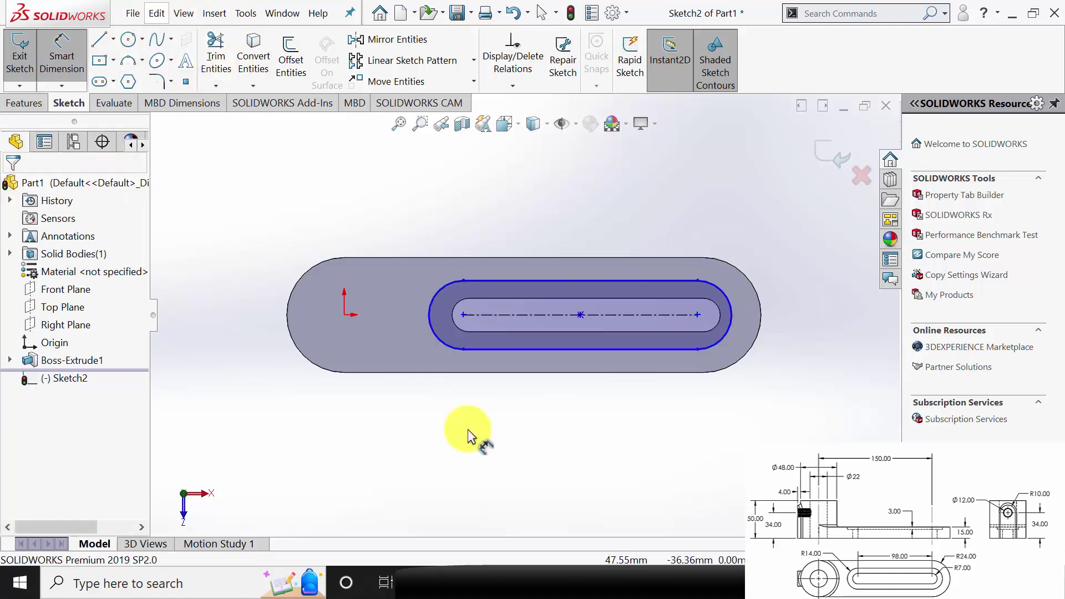
click(431, 325)
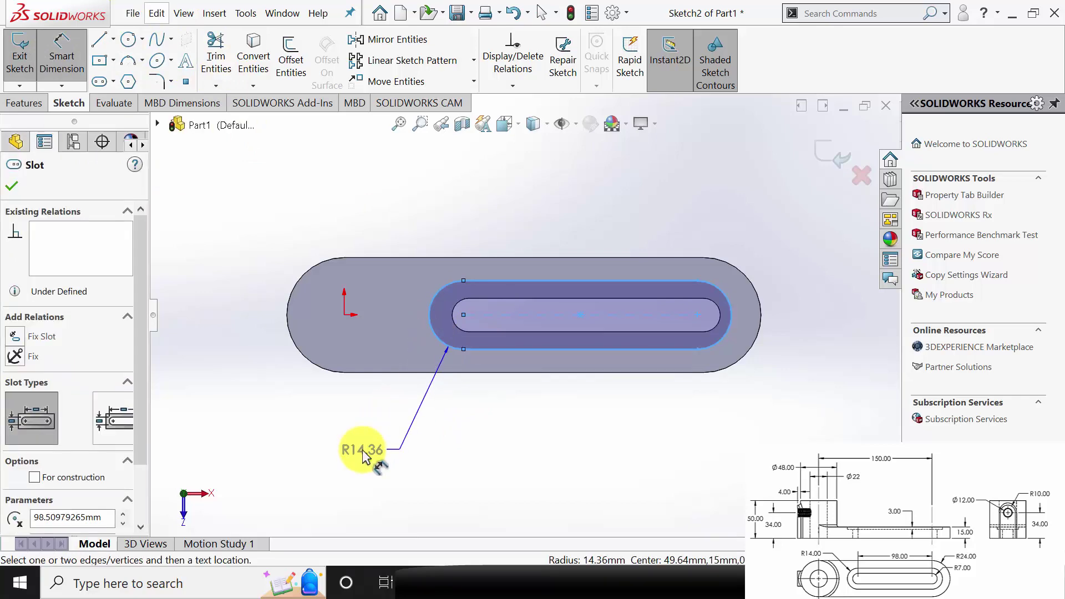
click(361, 451)
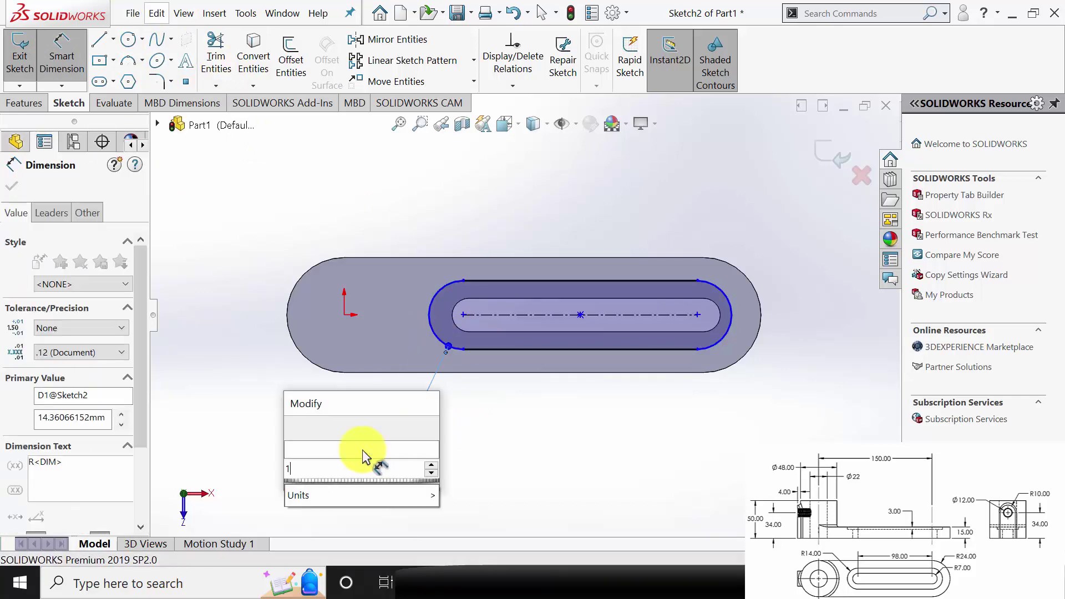
text(14)
key(Return)
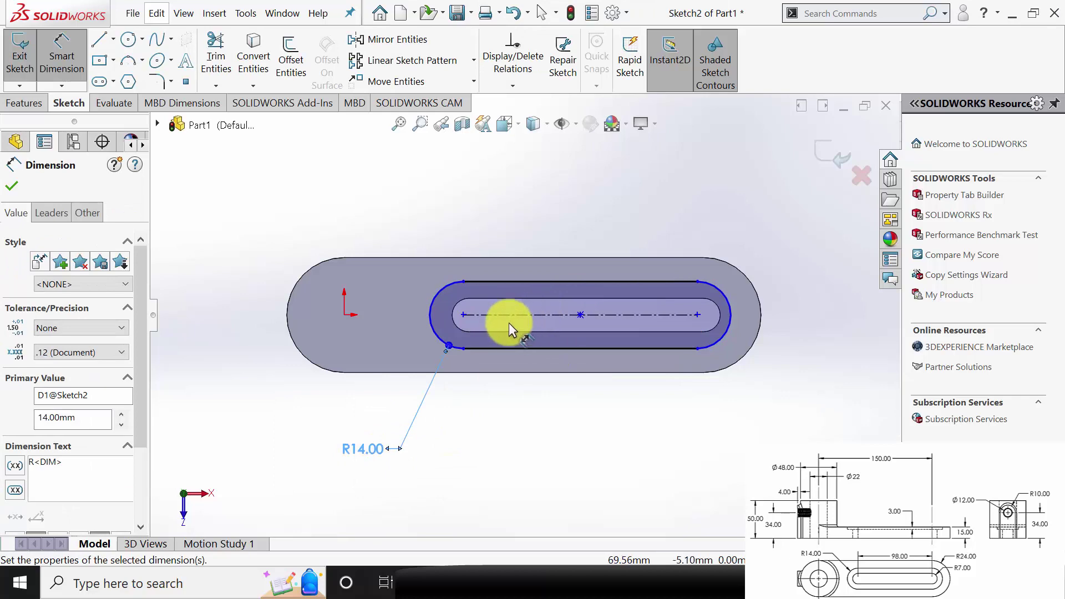
Dimension the new slot's centre-to-centre length as 98 mm.
click(506, 316)
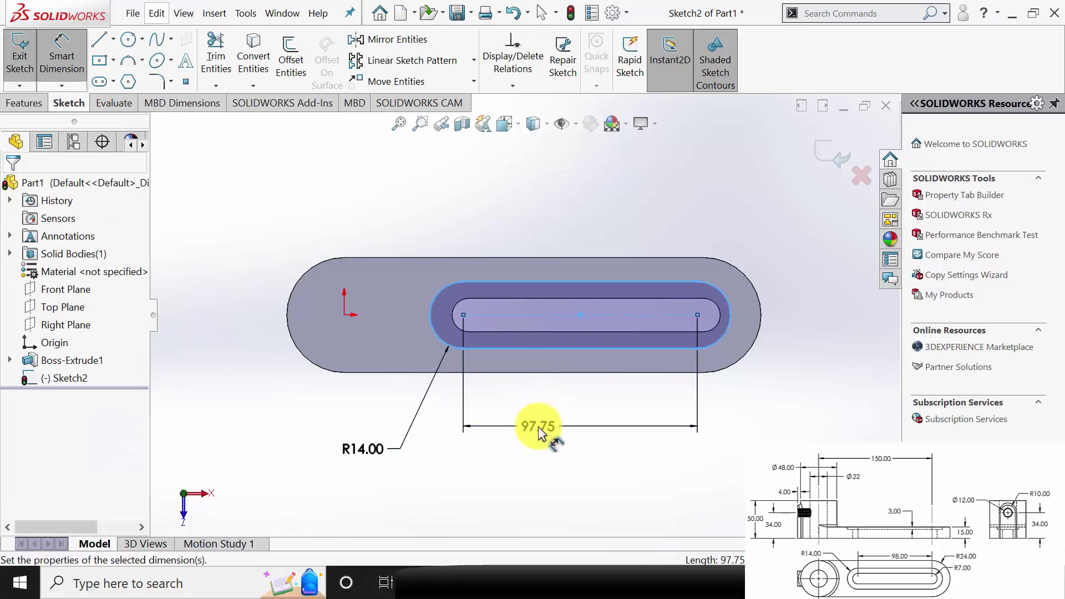
click(541, 431)
text(98)
key(Return)
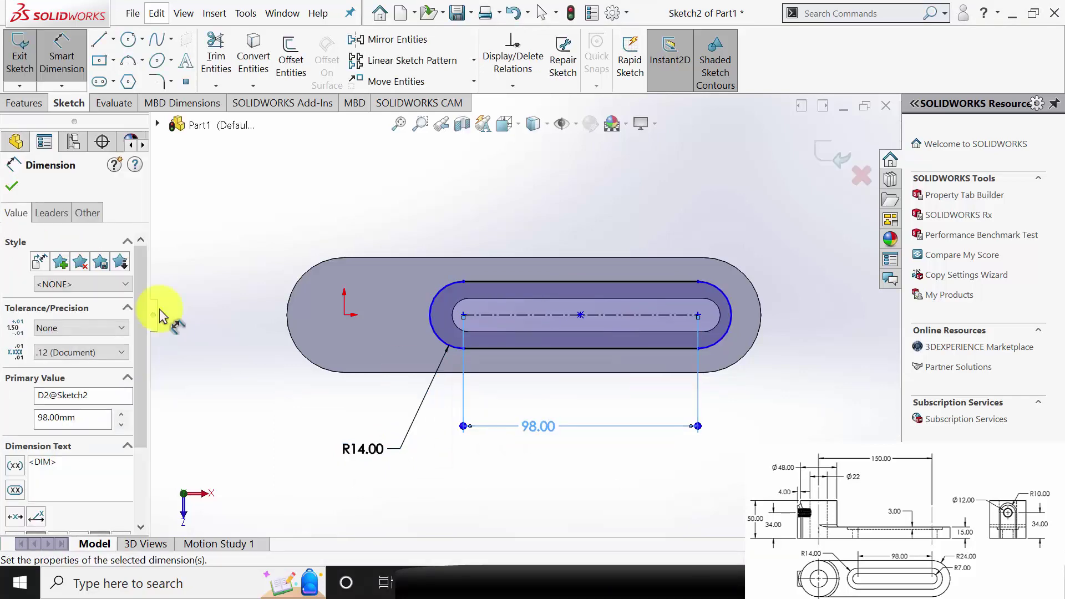
click(12, 182)
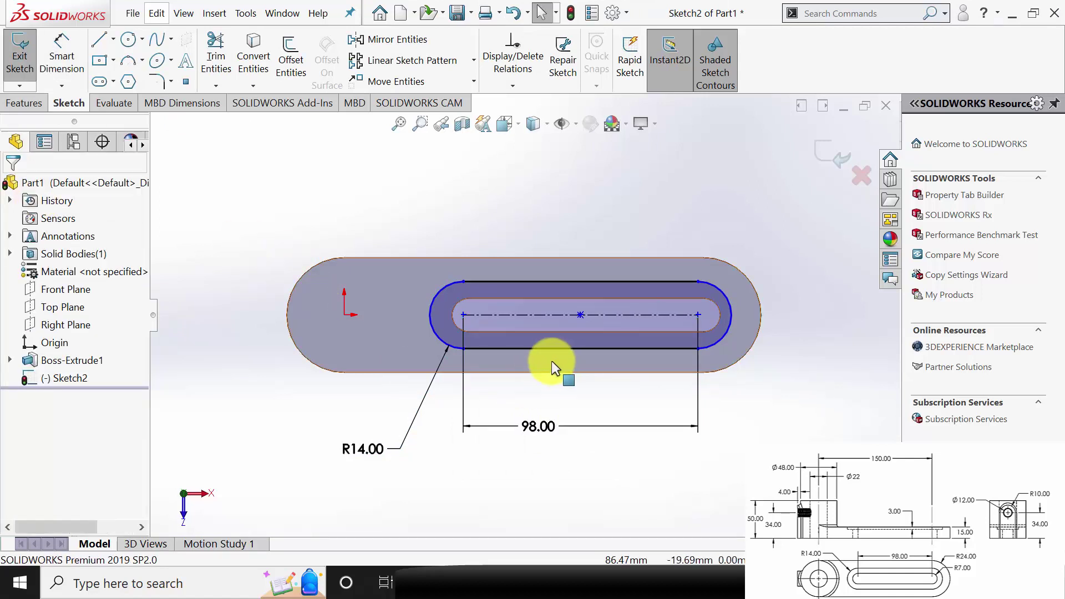
Make the new slot's end arc nearest the origin concentric with the adjacent rounded edge of the slot opening.
click(434, 335)
ctrl+click(455, 324)
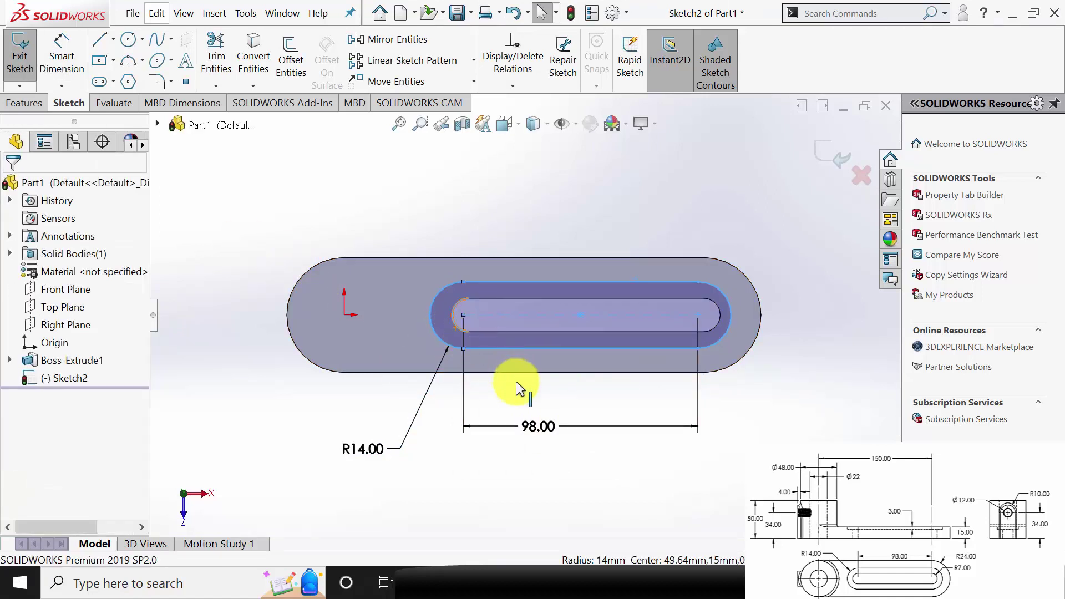
click(15, 442)
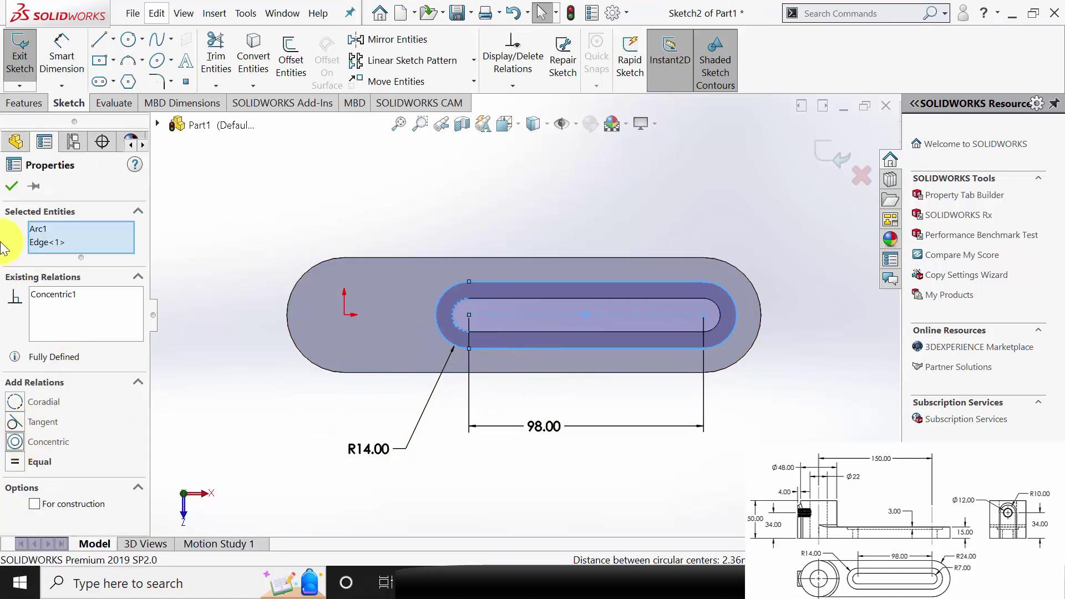
click(13, 188)
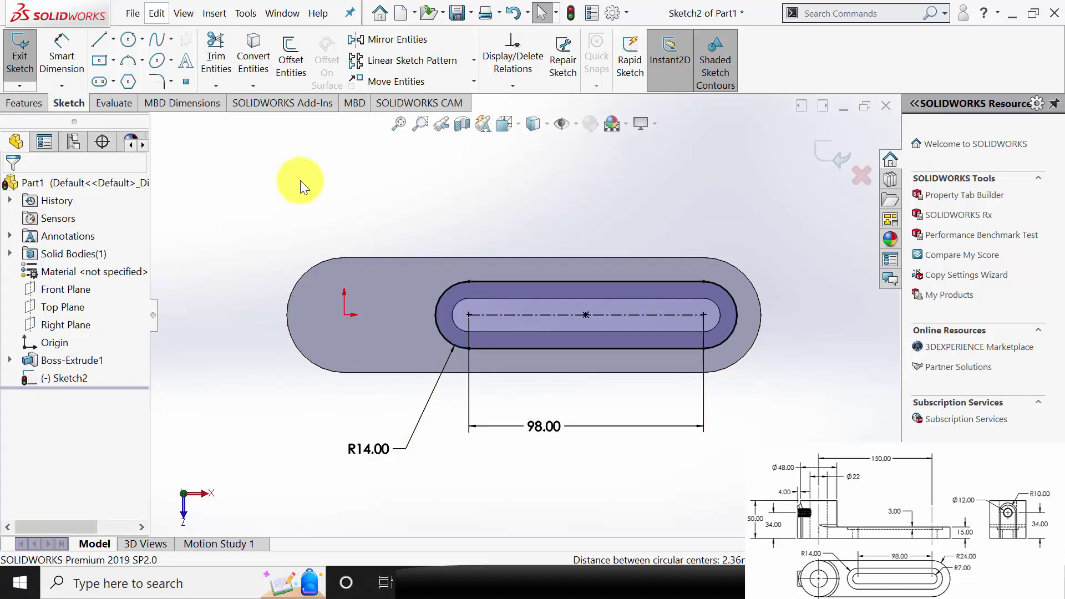
Cut the larger slot profile to a blind depth of 3 mm to recess the plate around the opening.
click(24, 103)
click(237, 59)
click(504, 416)
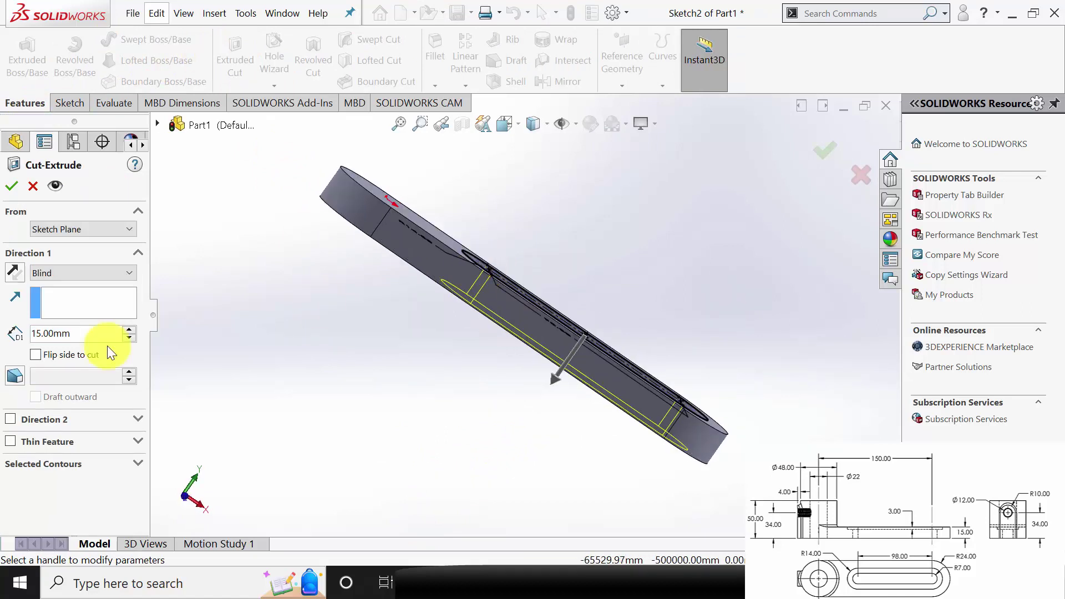
double_click(67, 333)
text(3)
key(Return)
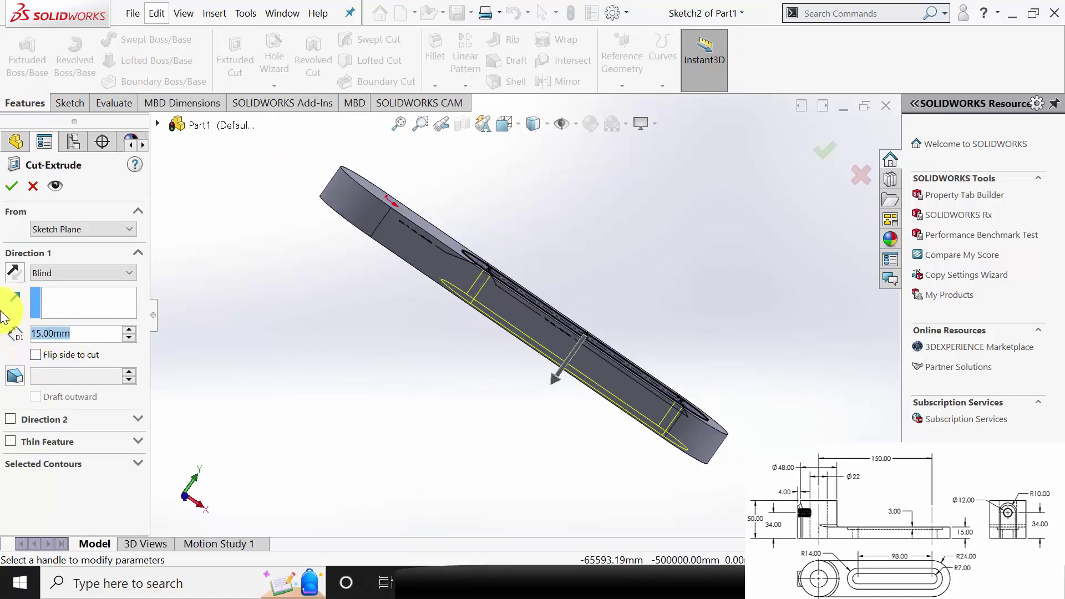
click(11, 186)
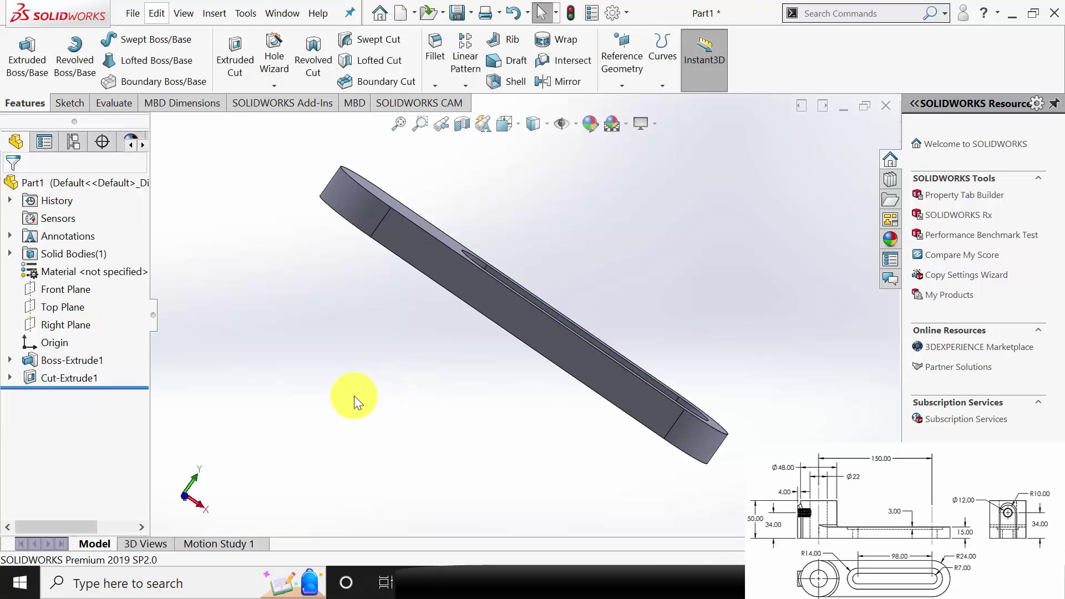
Sketch a circle about 48 mm in diameter on the plate's top face, centred on the origin and reaching the rounded end.
middle_drag(344, 413, 357, 394)
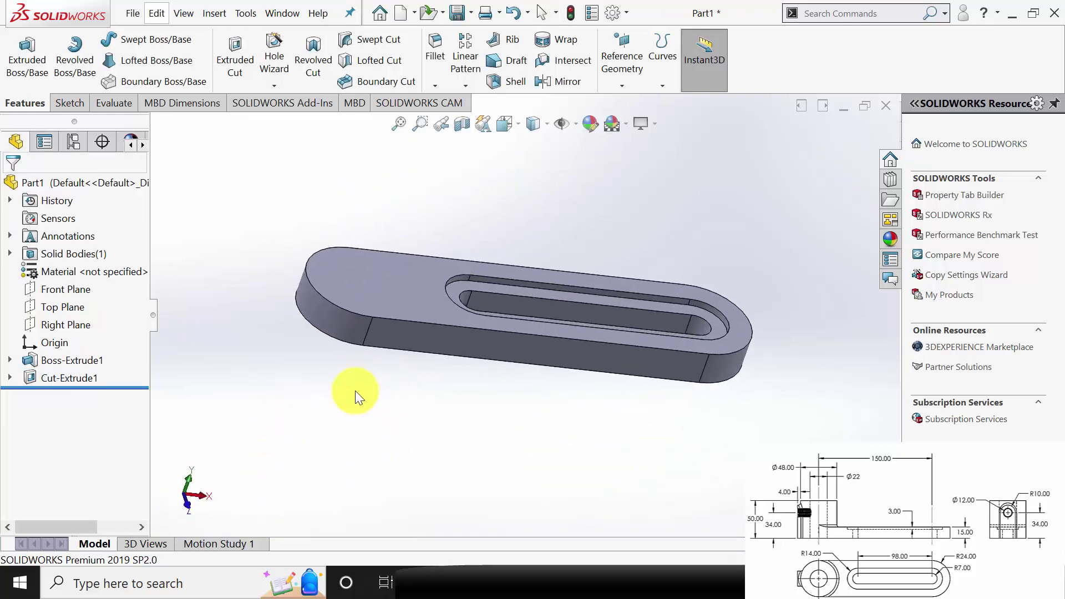
click(356, 279)
click(418, 250)
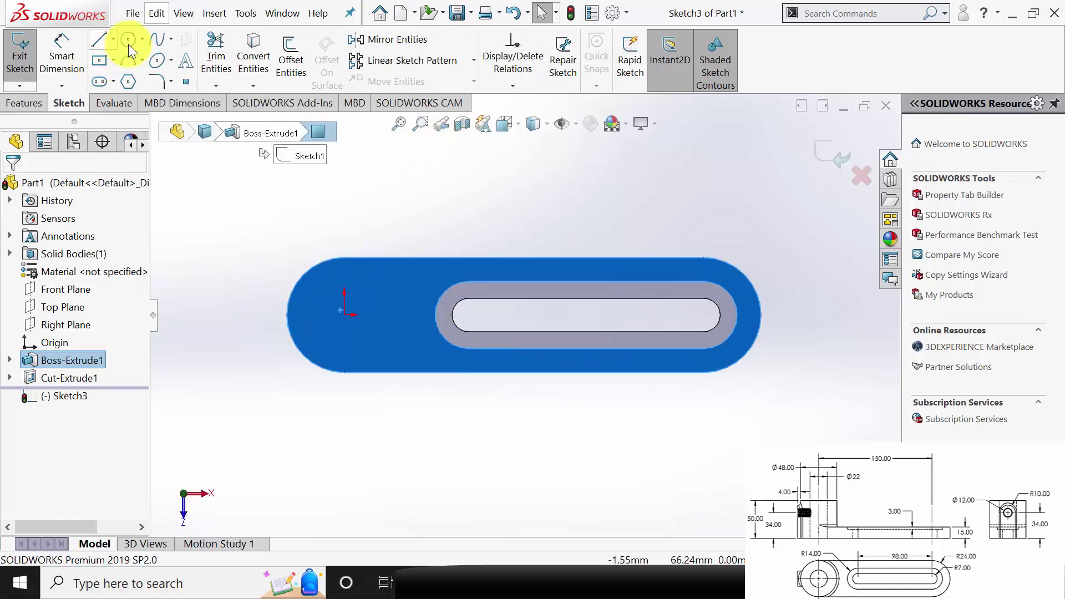
click(344, 315)
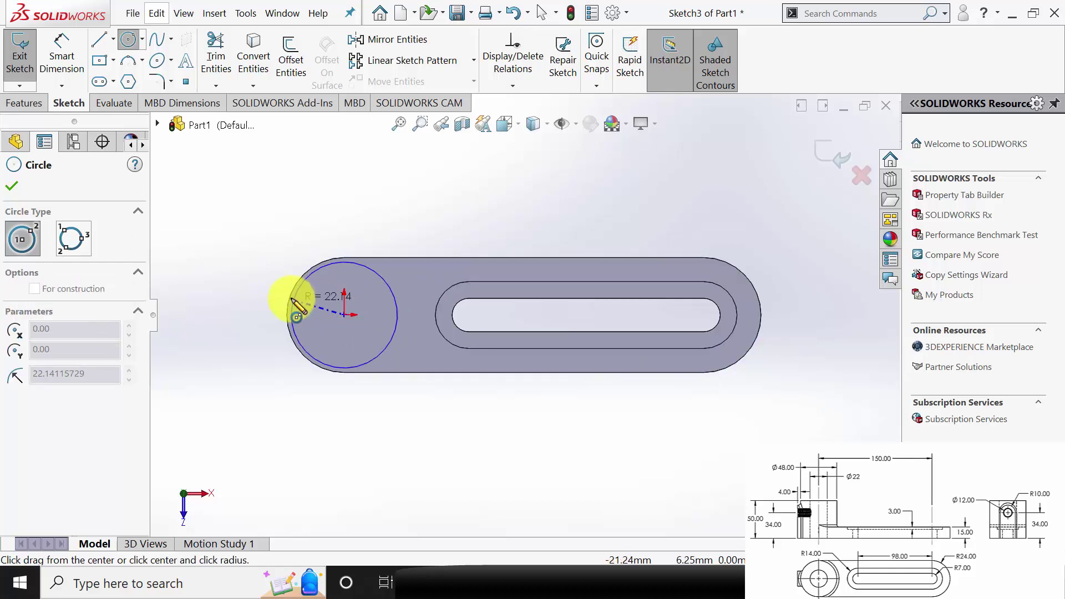
click(287, 311)
key(Escape)
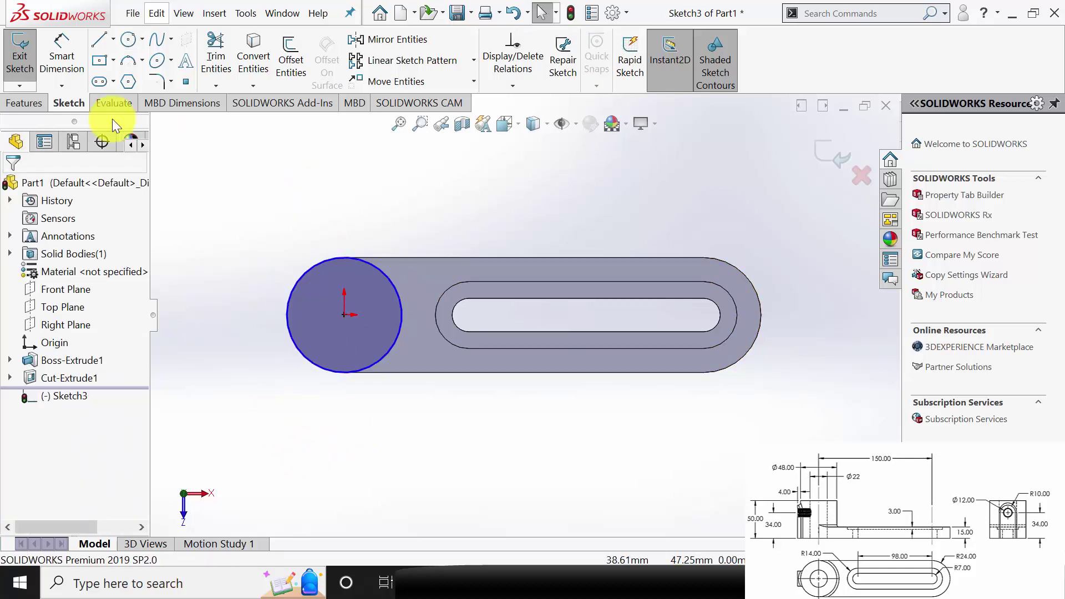
Dimension the circle's diameter as 48 mm.
key(d)
click(374, 265)
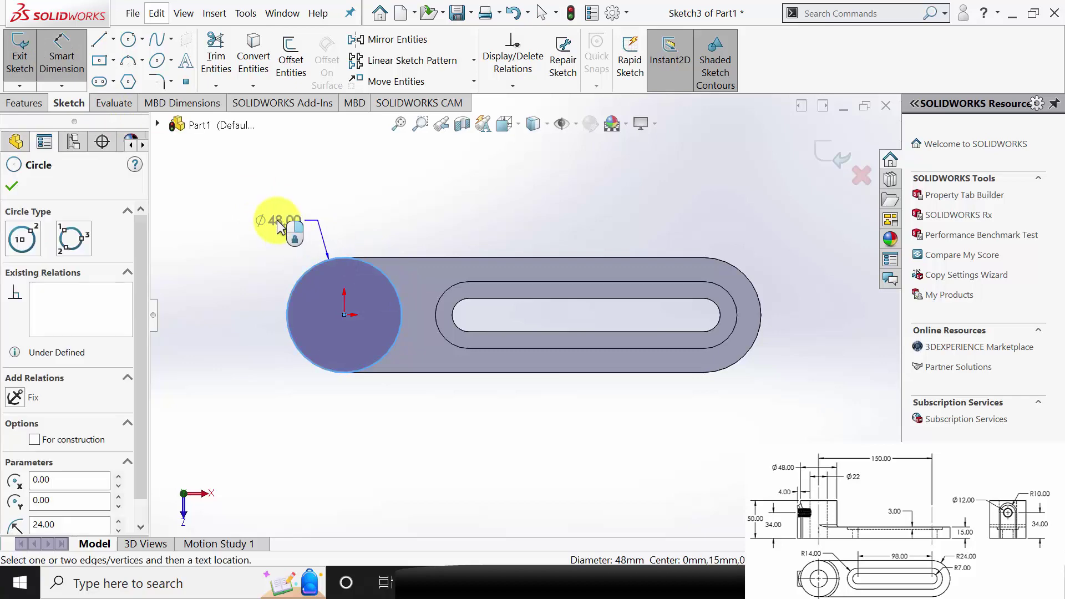
click(278, 222)
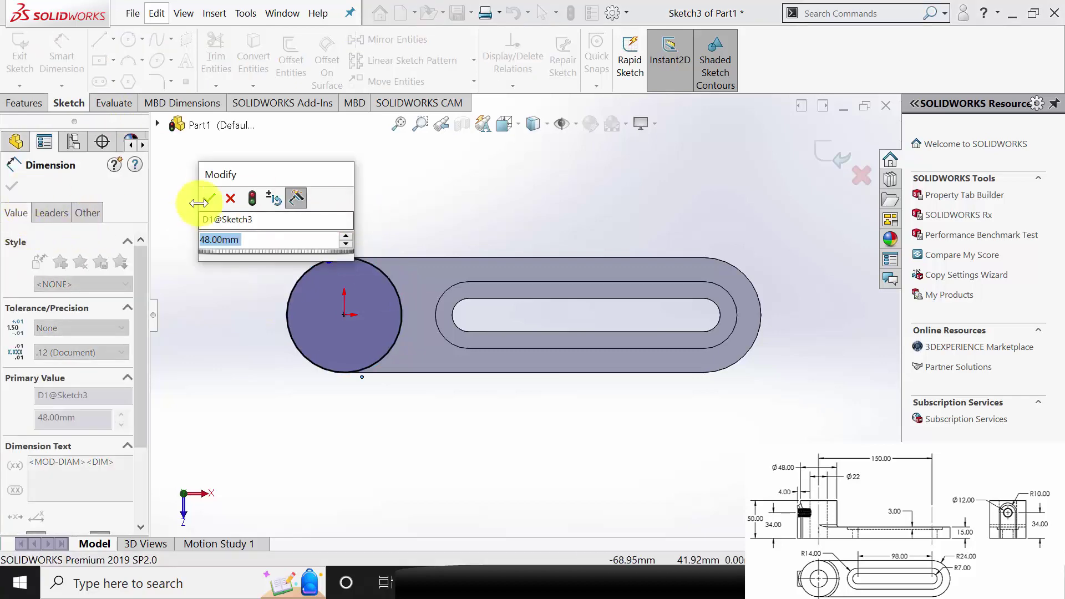
click(210, 199)
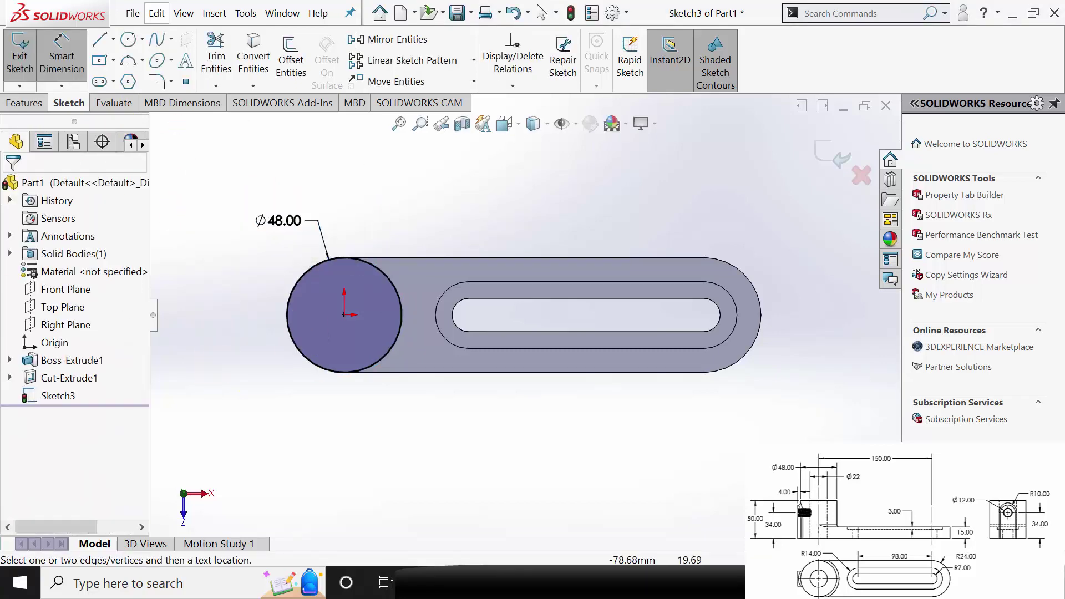
Extrude the 48 mm circle upward as a blind boss 35 mm (50-15) high, merged with the plate.
click(26, 104)
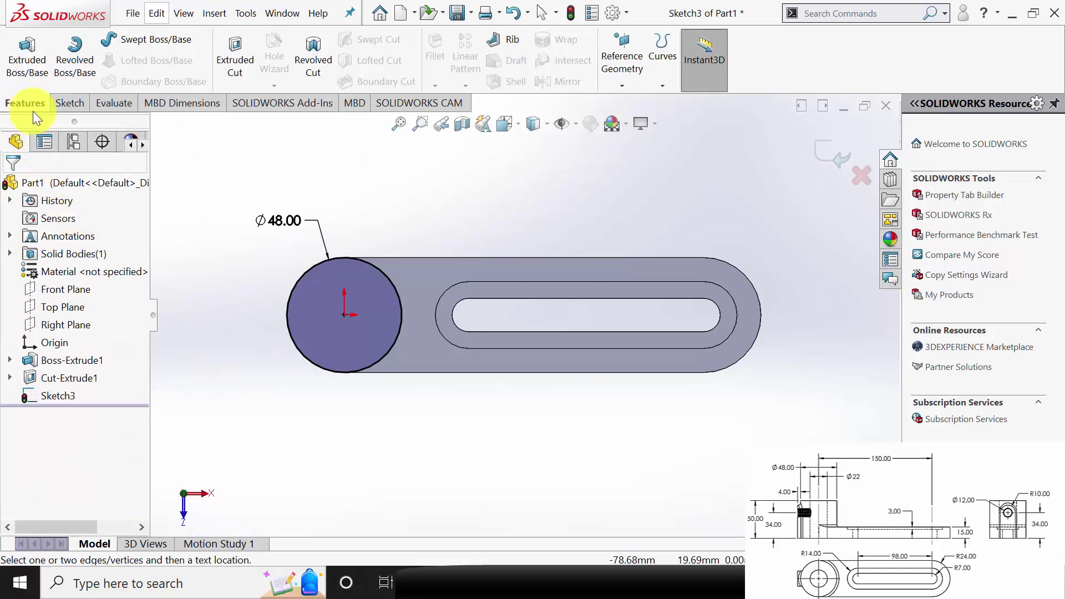
click(19, 62)
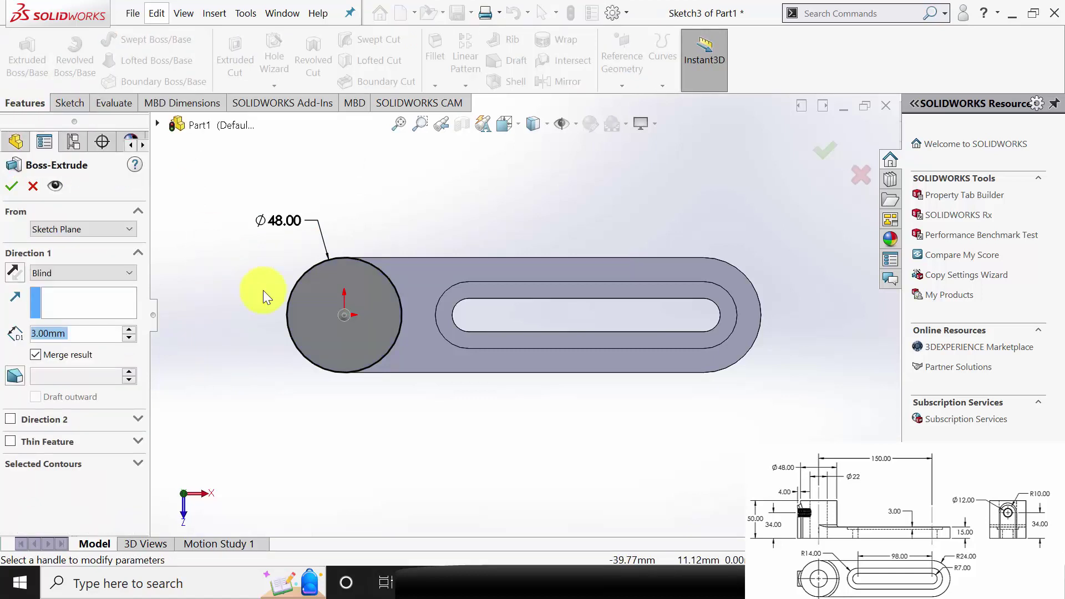
click(83, 336)
drag(85, 337, 0, 330)
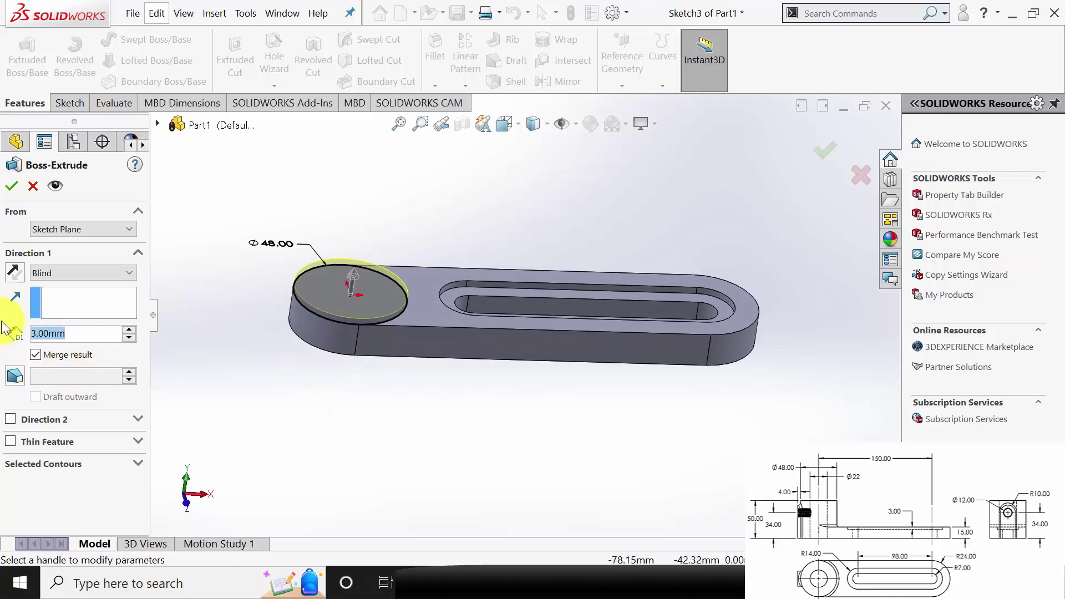
text(5)
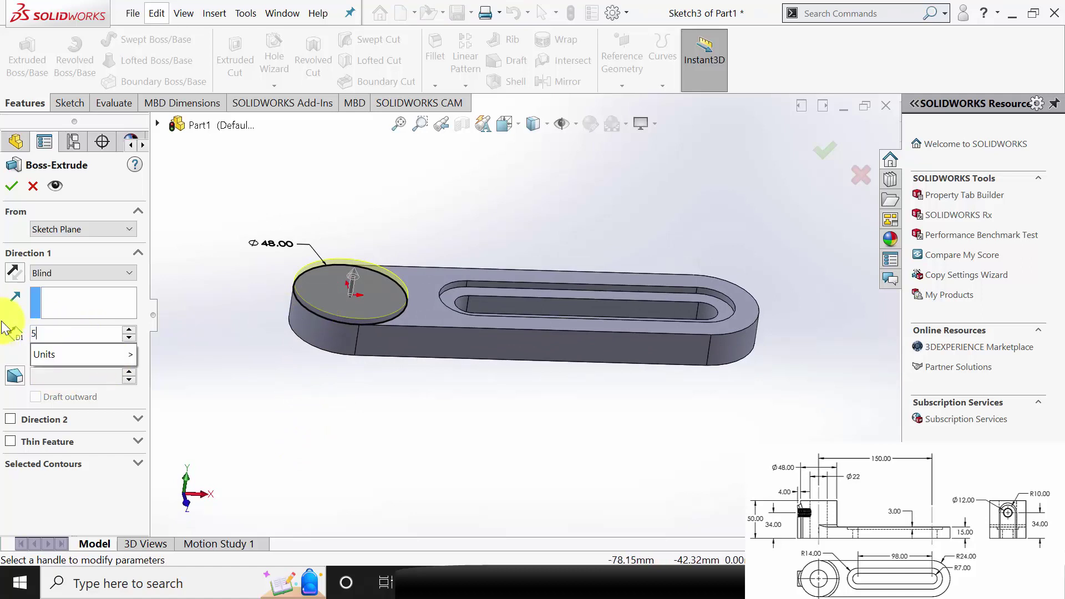
text(0-)
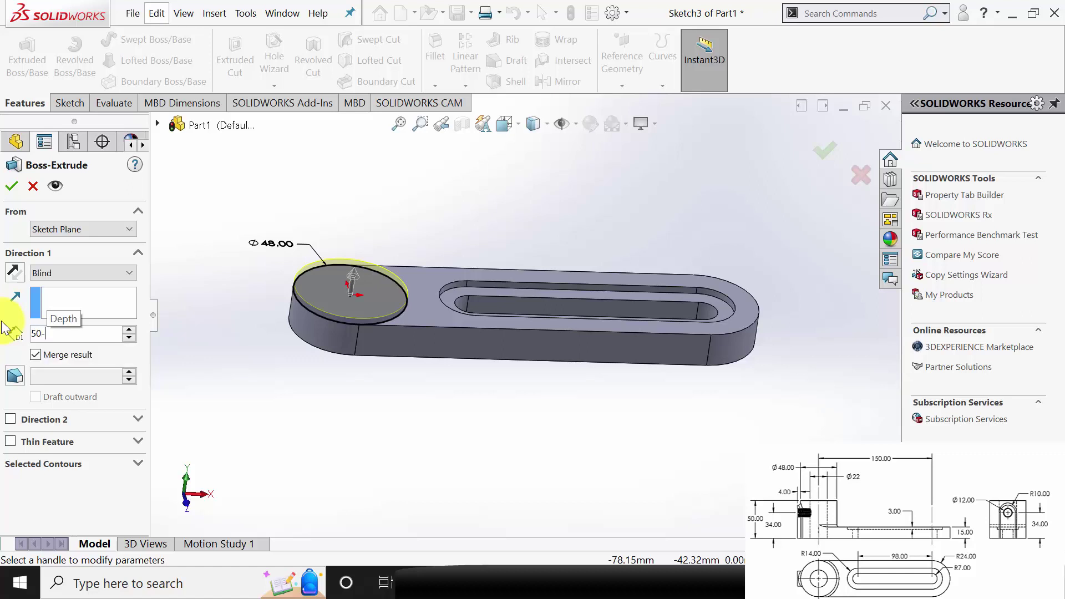
text(1)
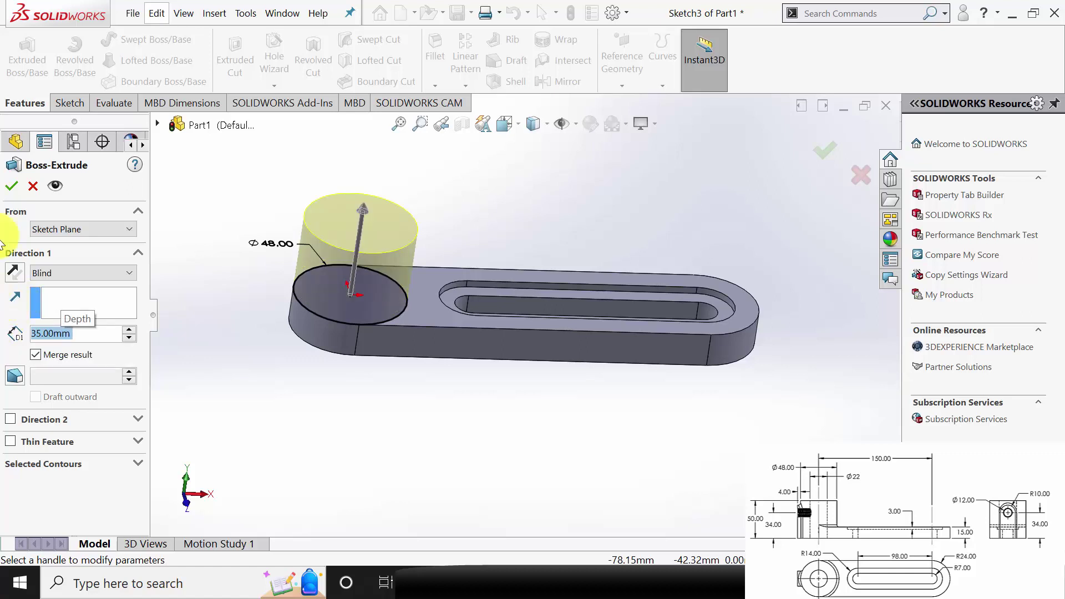
click(11, 187)
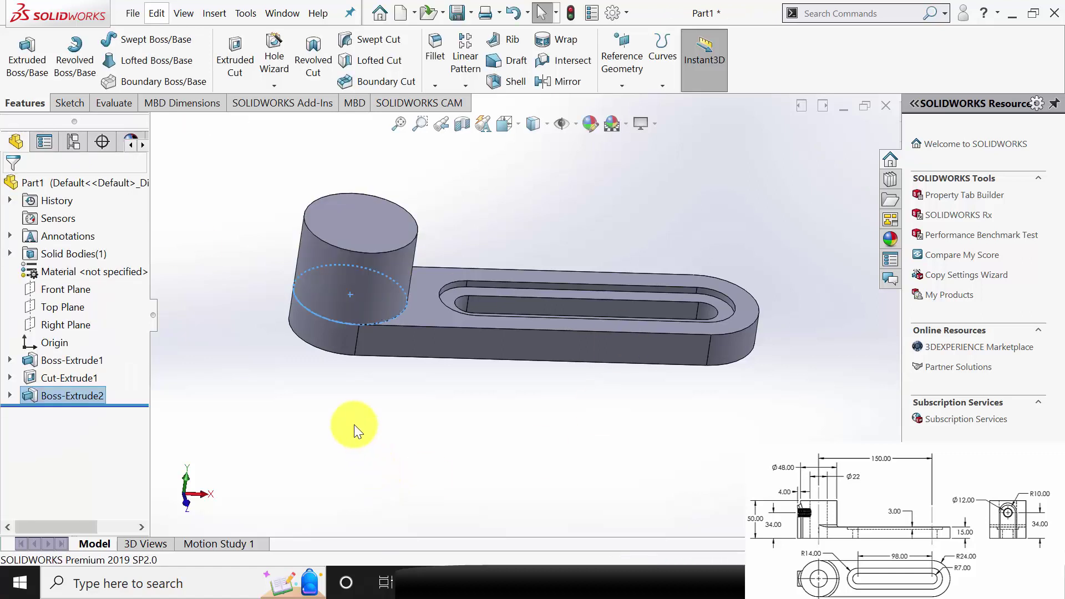
Sketch a circle about 18 mm in diameter on the boss's top face, centred on the origin.
click(368, 233)
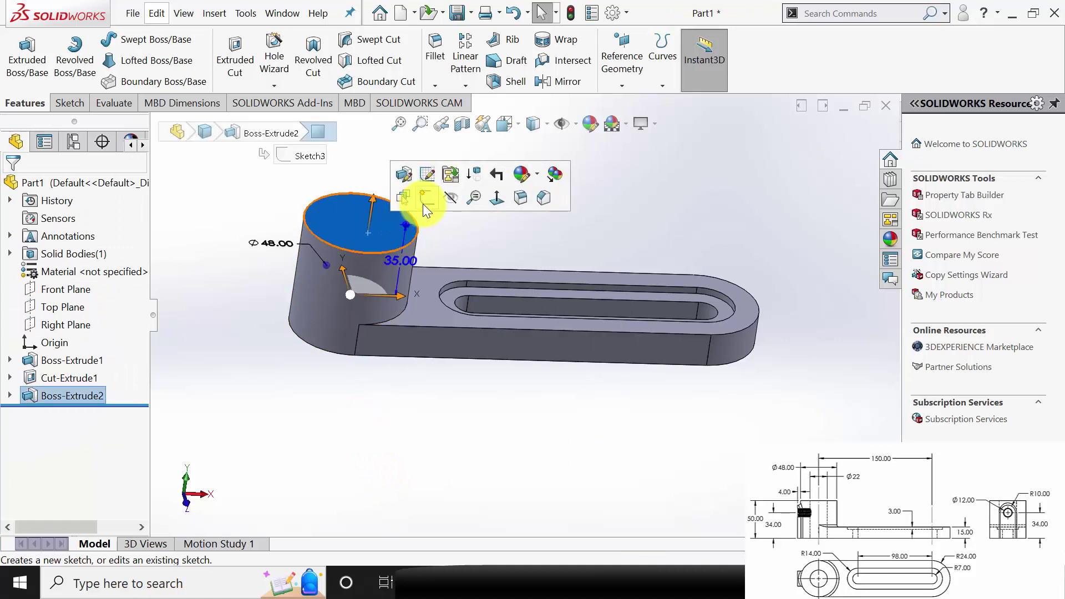
click(422, 204)
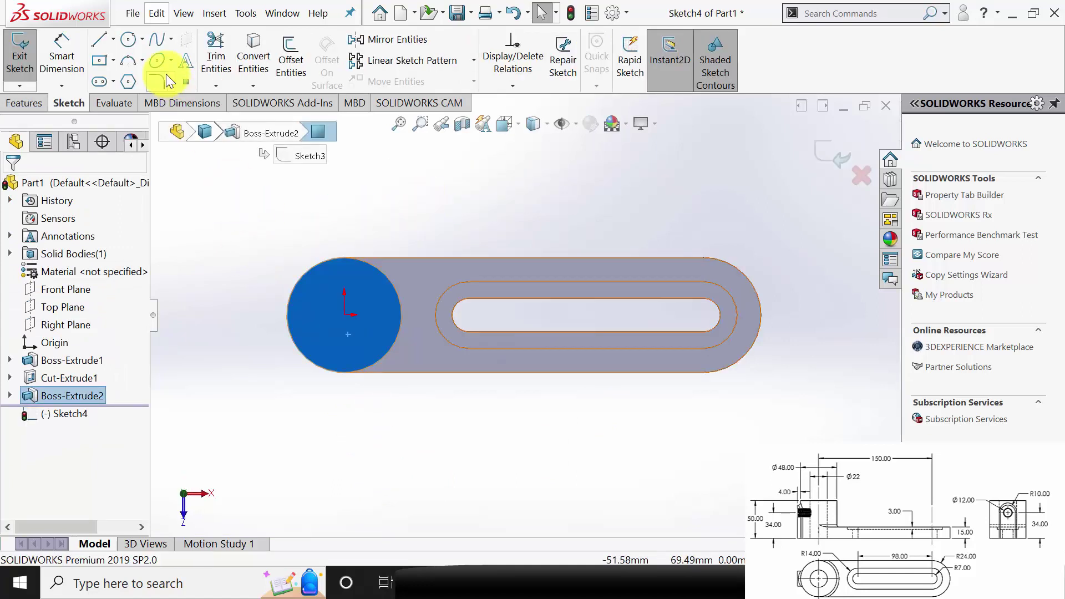
click(129, 40)
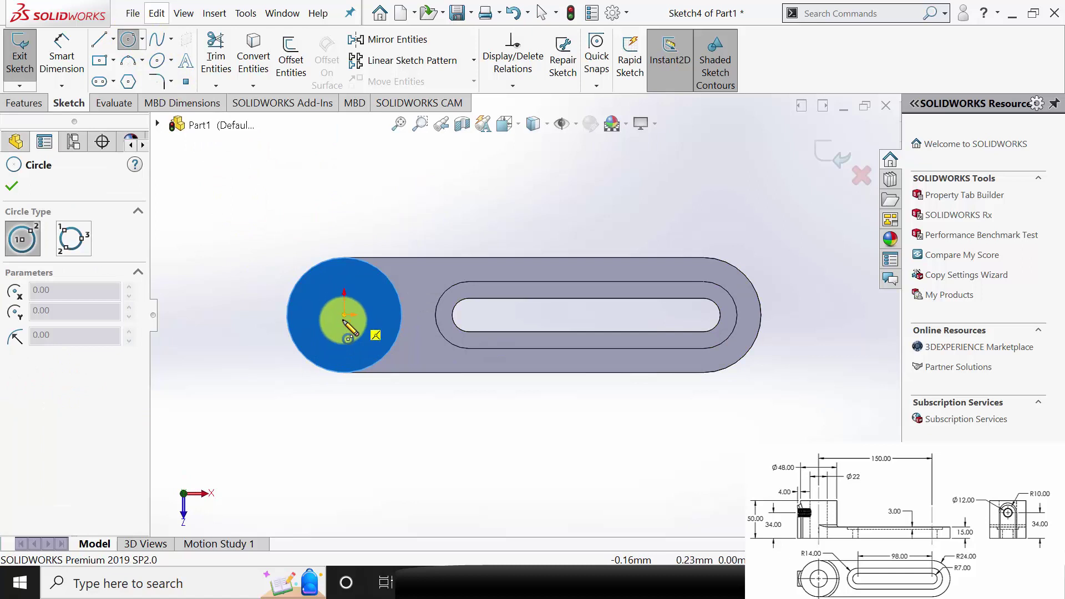
drag(345, 315, 359, 301)
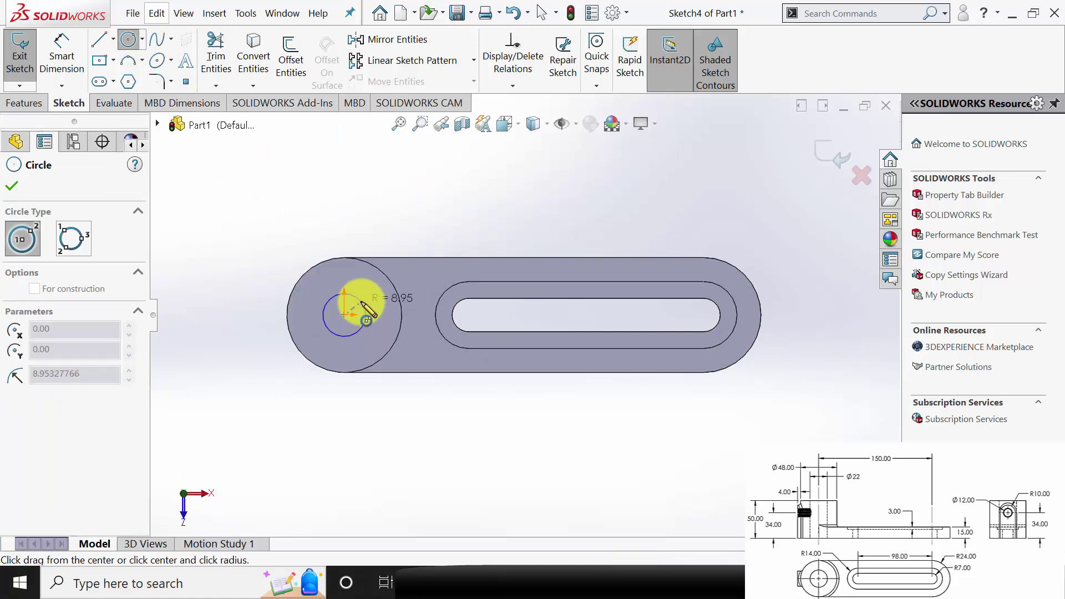
click(12, 184)
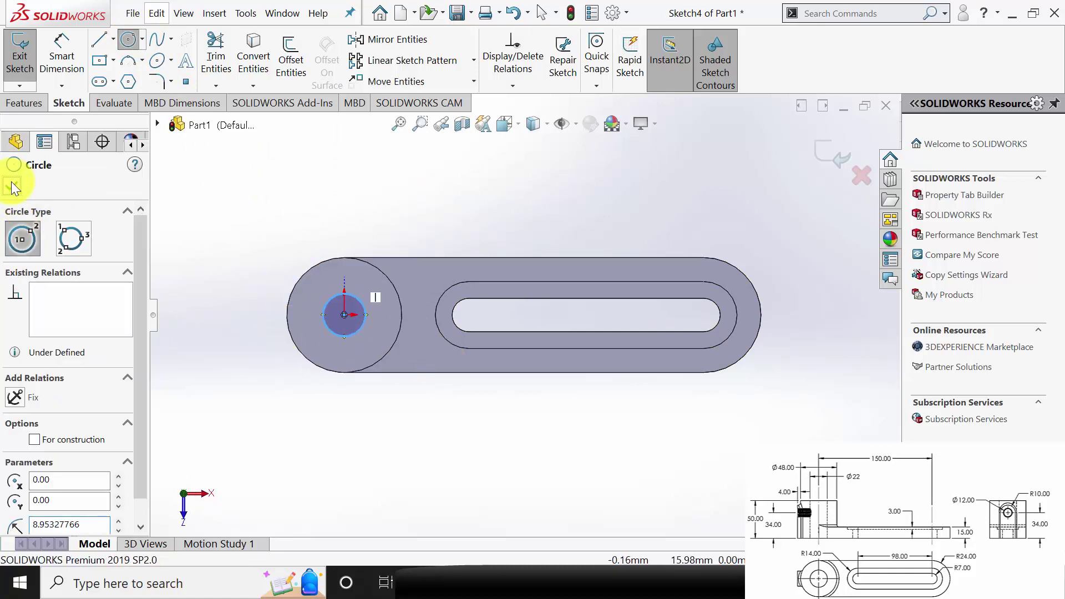
Dimension the diameter of the circle on the boss's top face as 22 mm.
click(61, 55)
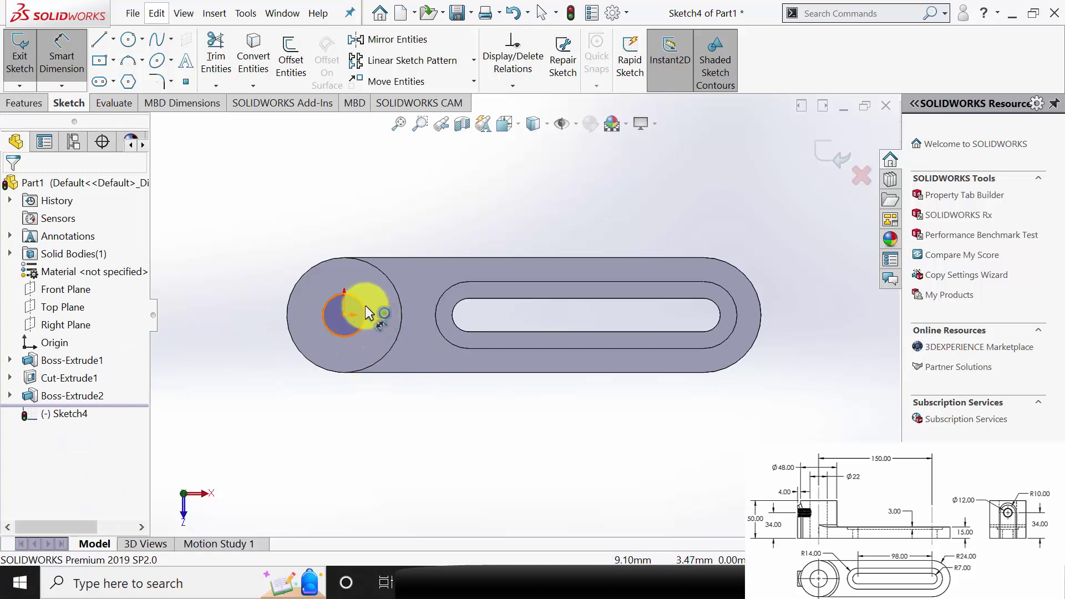
click(367, 314)
click(323, 203)
text(2)
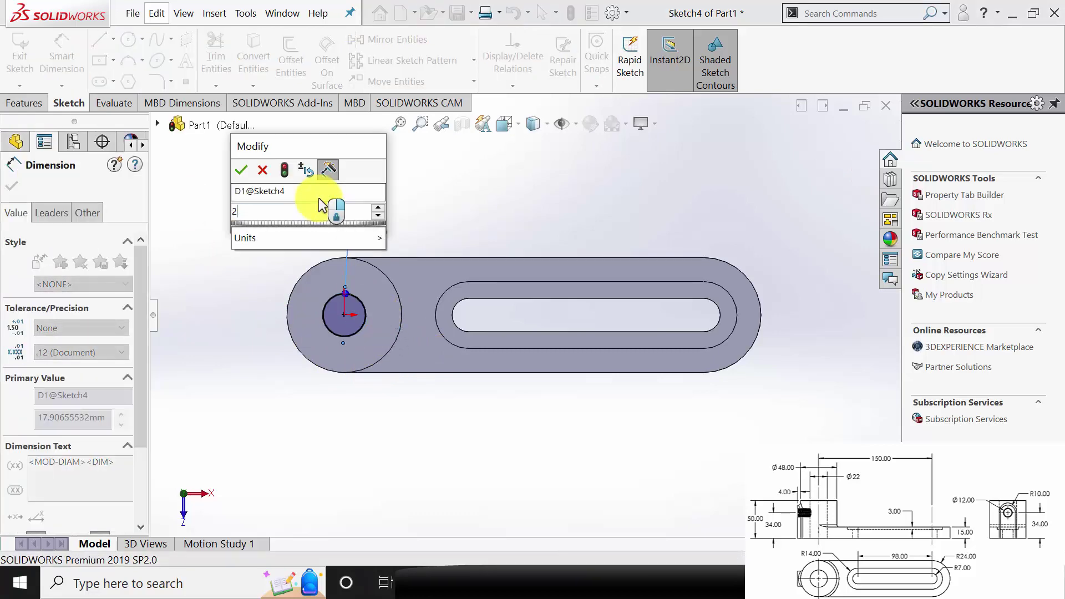
text(2)
key(Return)
click(11, 185)
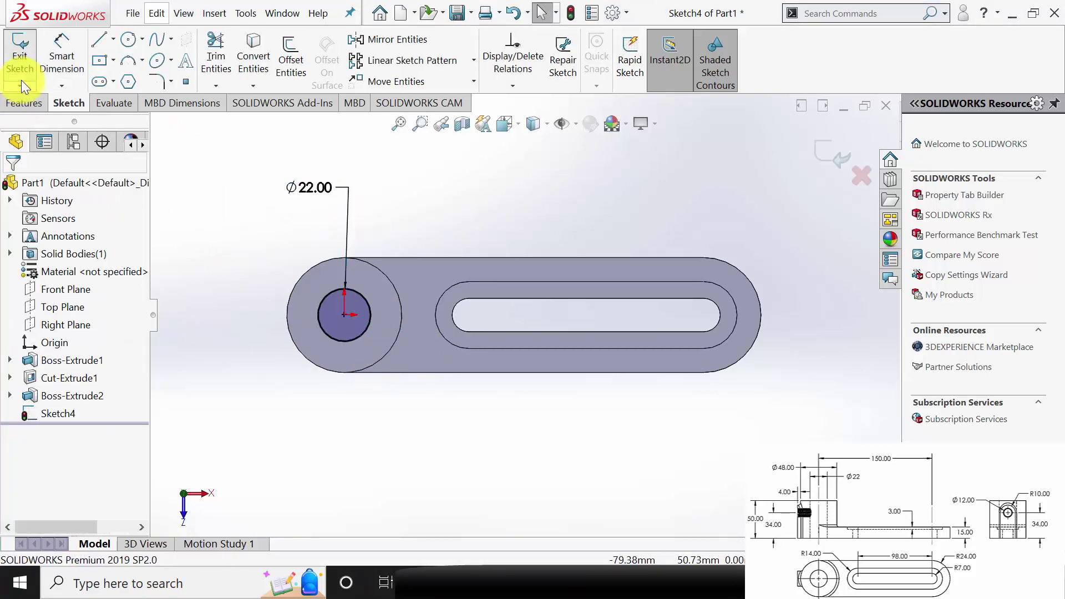
Cut the 22 mm circle Through All to bore the boss and the plate below it.
click(24, 103)
click(233, 55)
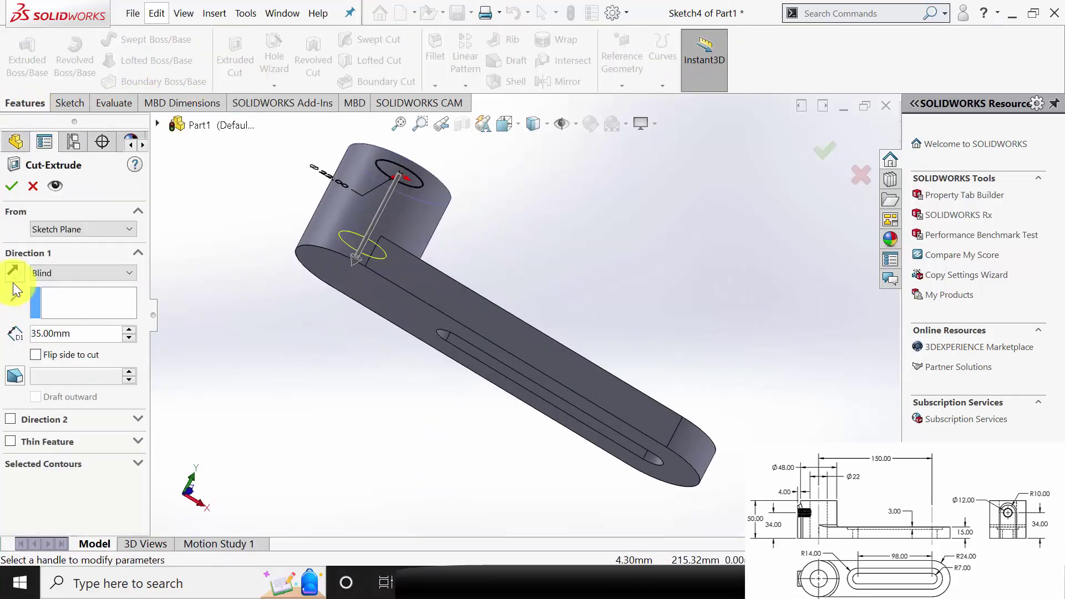
click(58, 274)
click(59, 300)
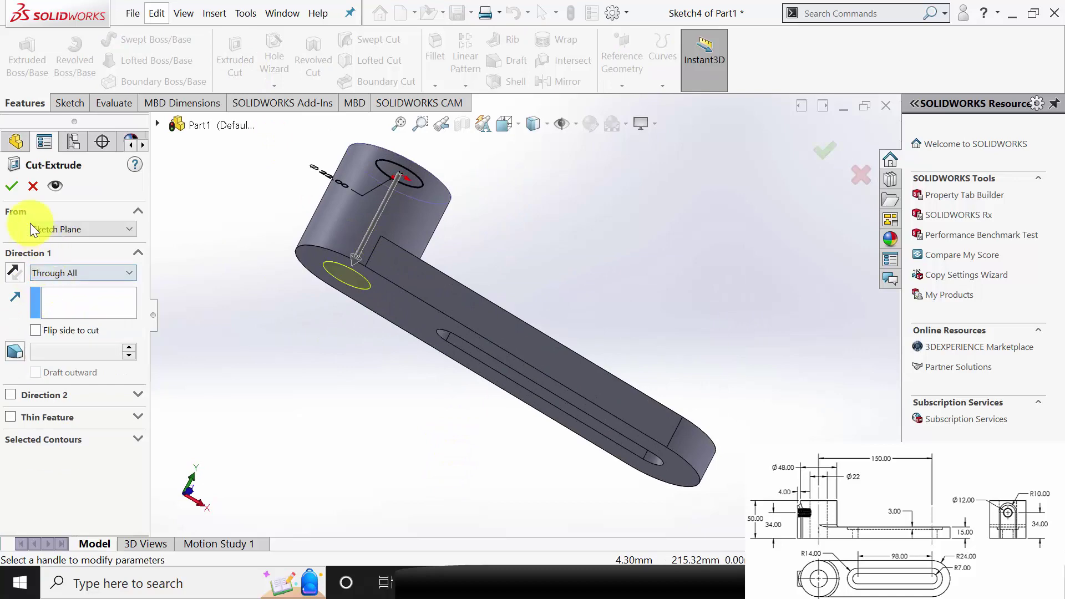
click(13, 186)
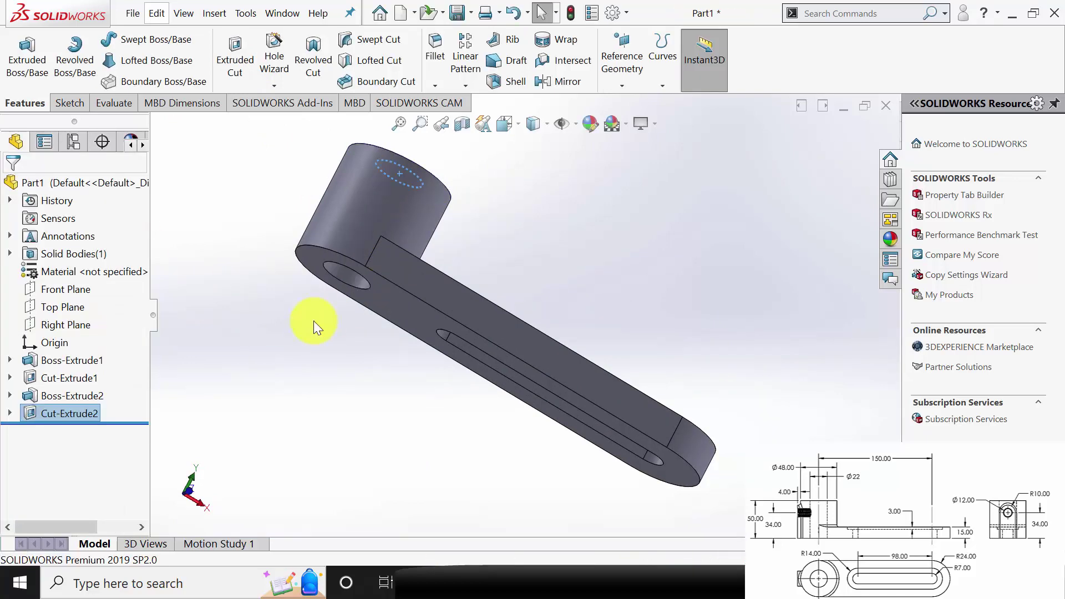
Create a reference plane offset 28 mm (24+4) from the Right Plane, flipped to the boss's outer side, away from the slot.
middle_drag(417, 362, 421, 445)
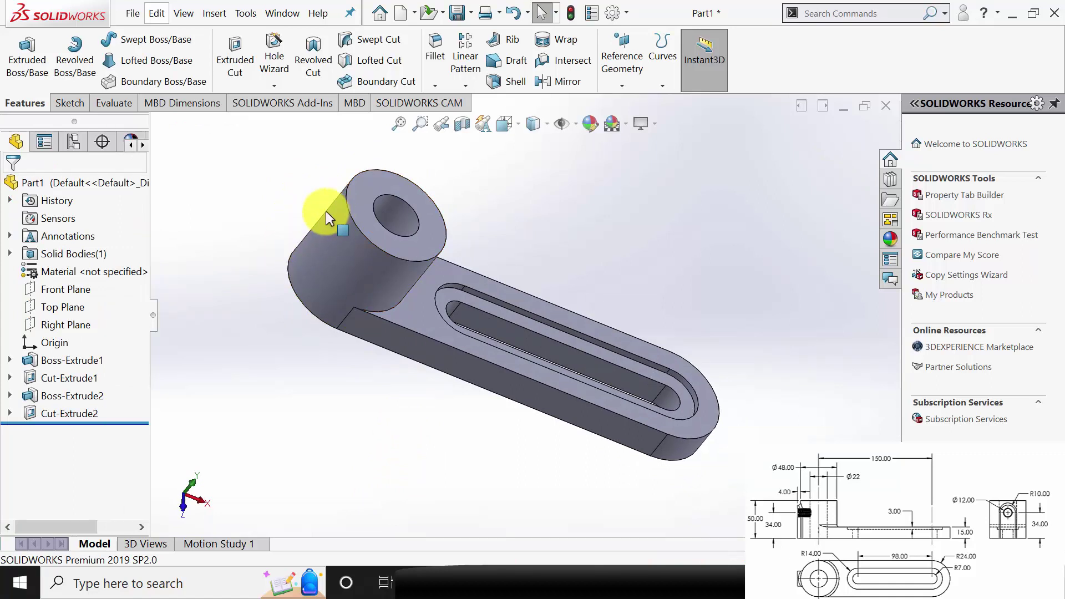
middle_drag(293, 179, 417, 186)
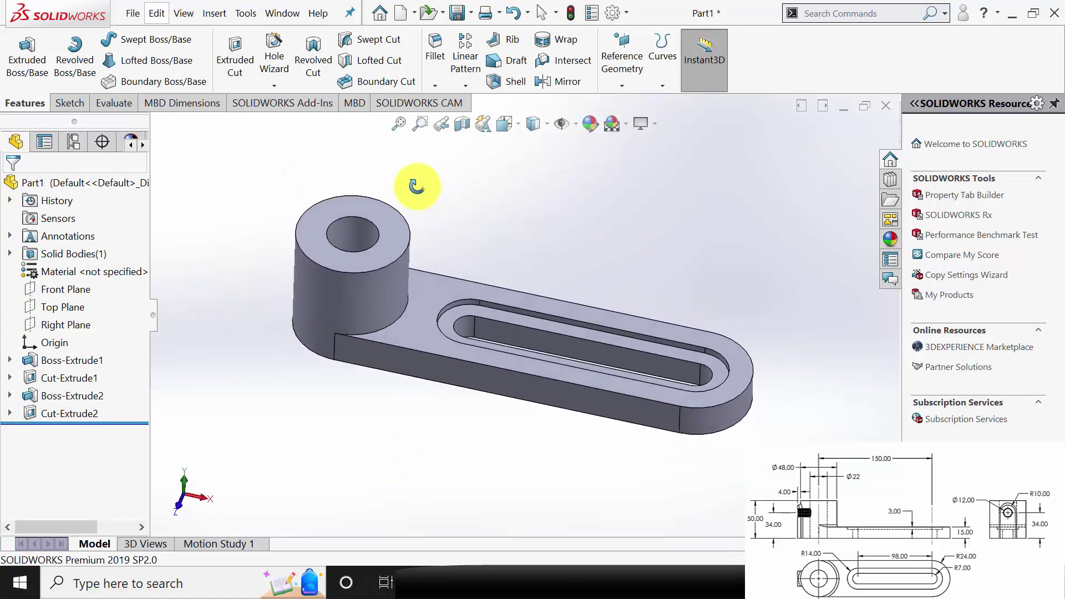
click(619, 73)
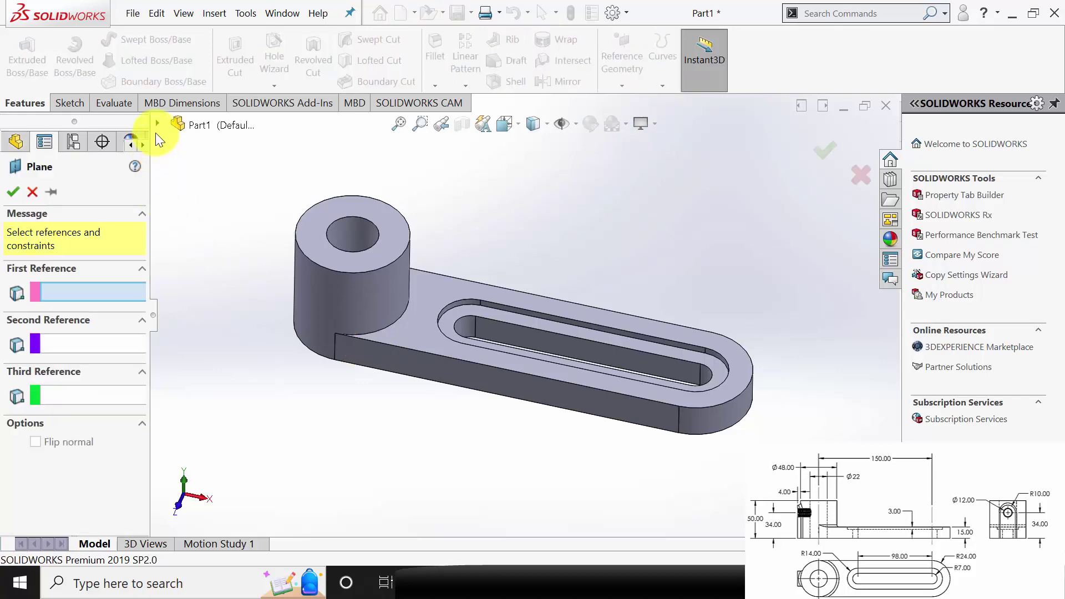
click(159, 126)
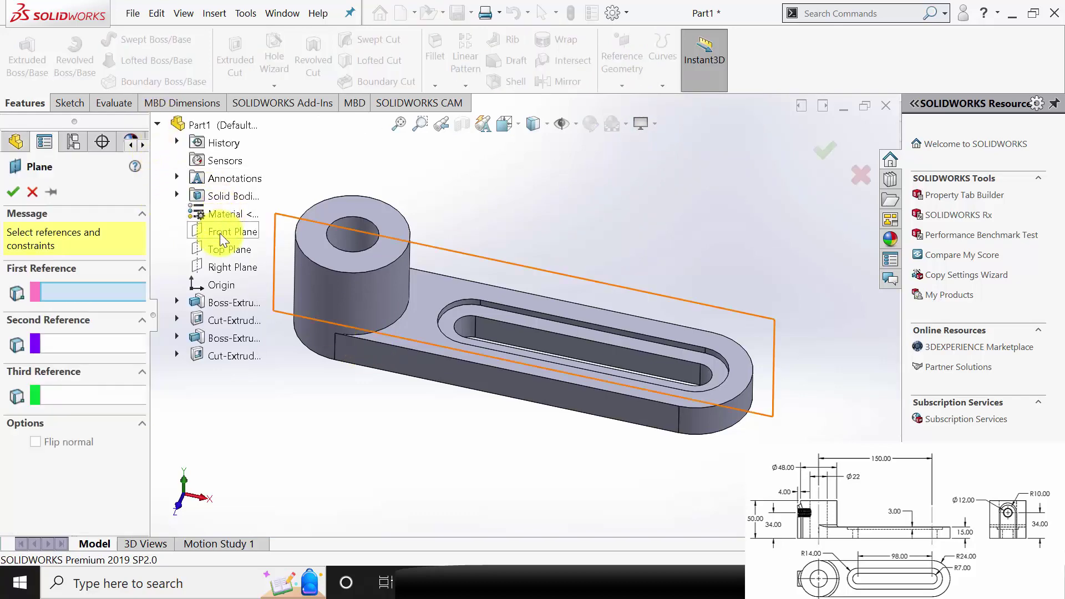
click(225, 268)
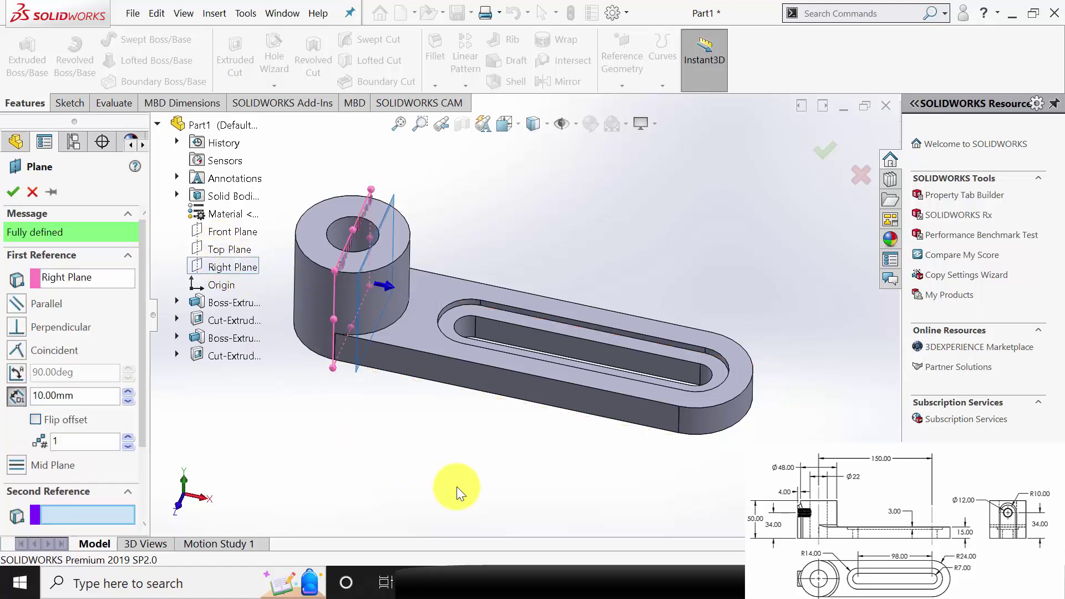
middle_drag(497, 477, 506, 407)
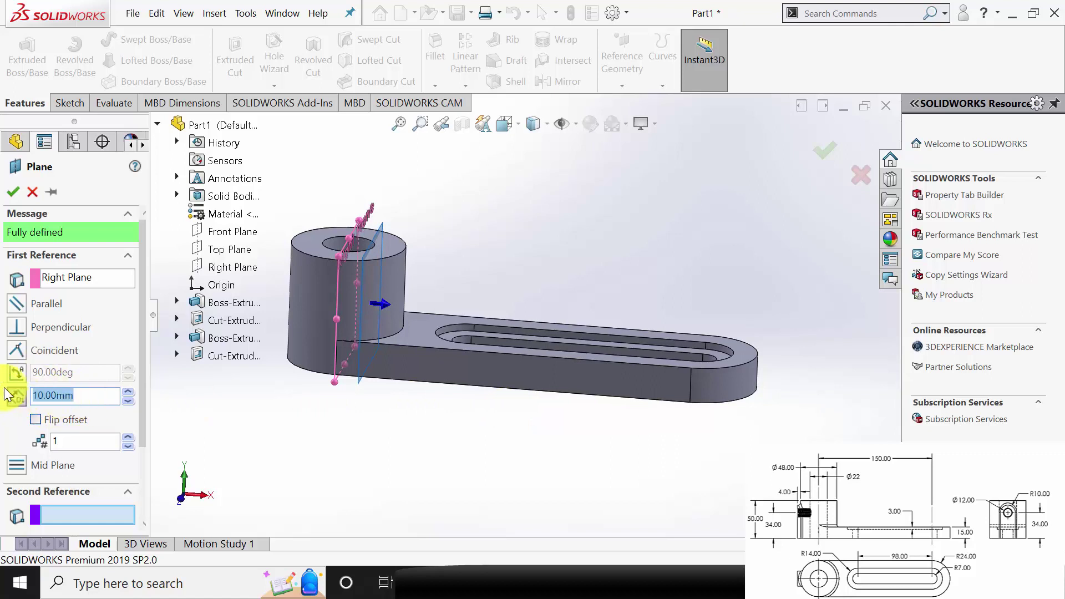
double_click(61, 395)
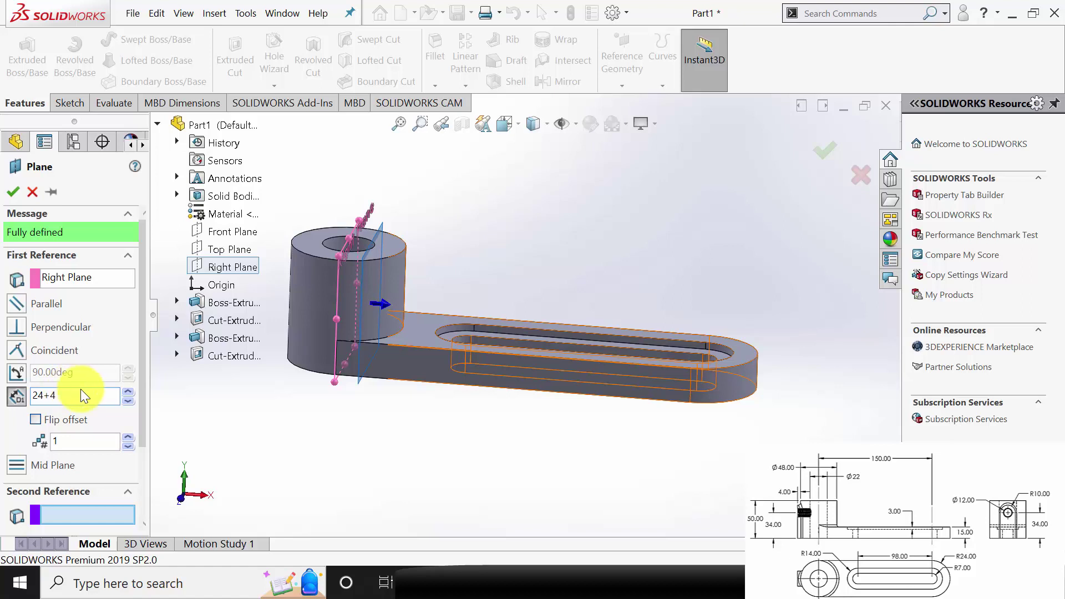
key(Return)
click(37, 422)
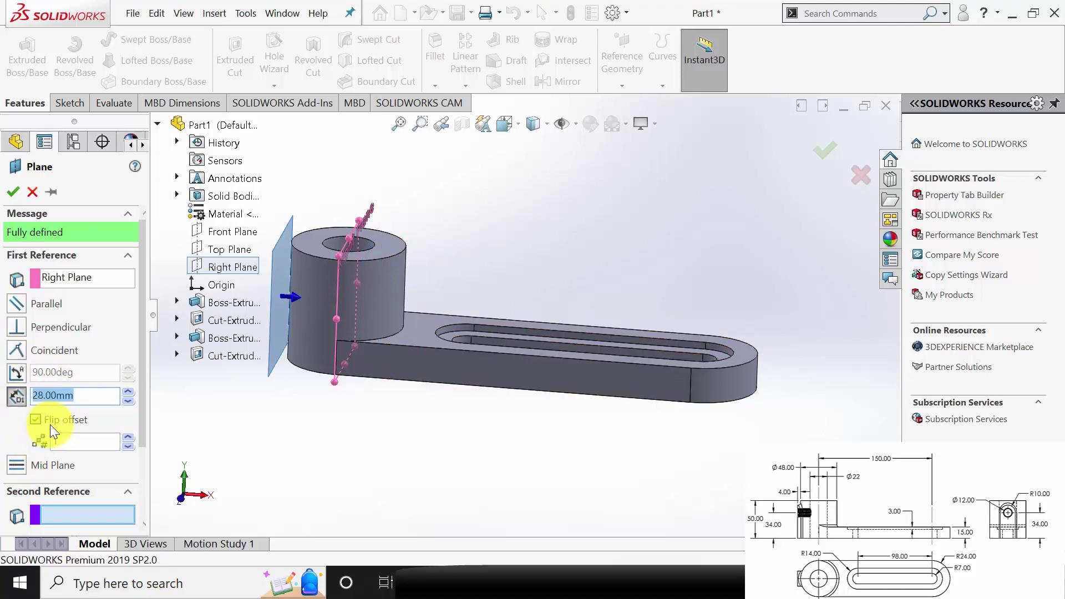
click(14, 195)
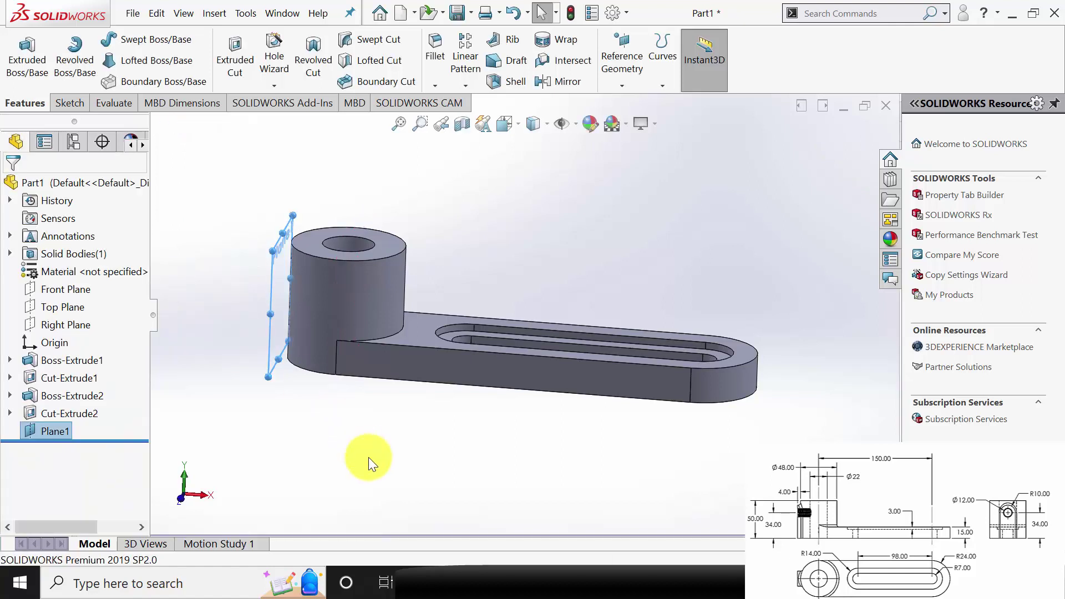
Sketch a circle about 20 mm in diameter on the new plane, centred about 37 mm vertically above the origin.
click(278, 309)
click(336, 272)
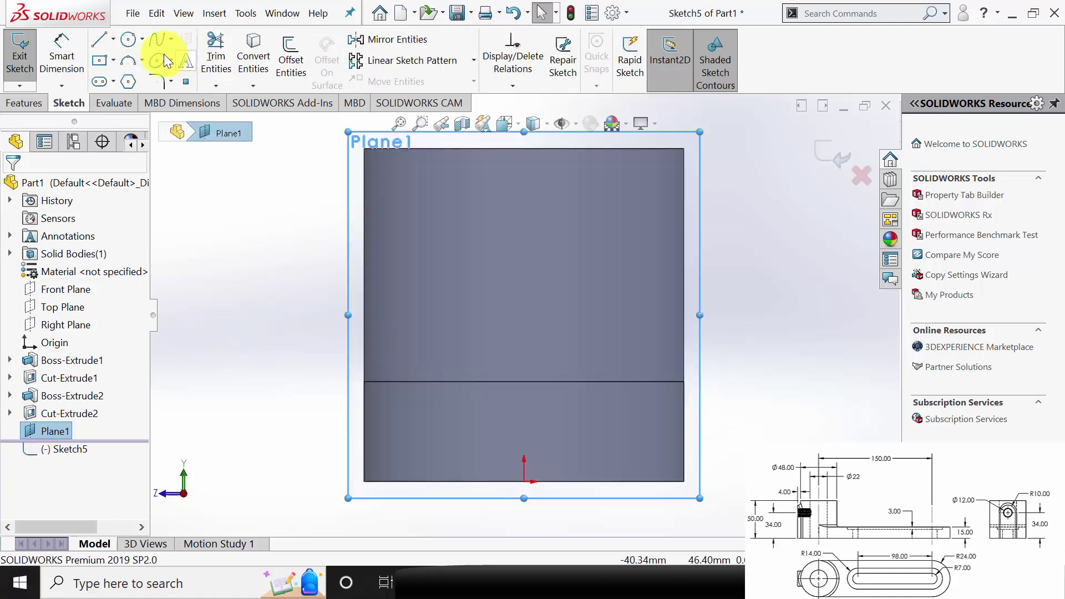
click(128, 40)
click(524, 233)
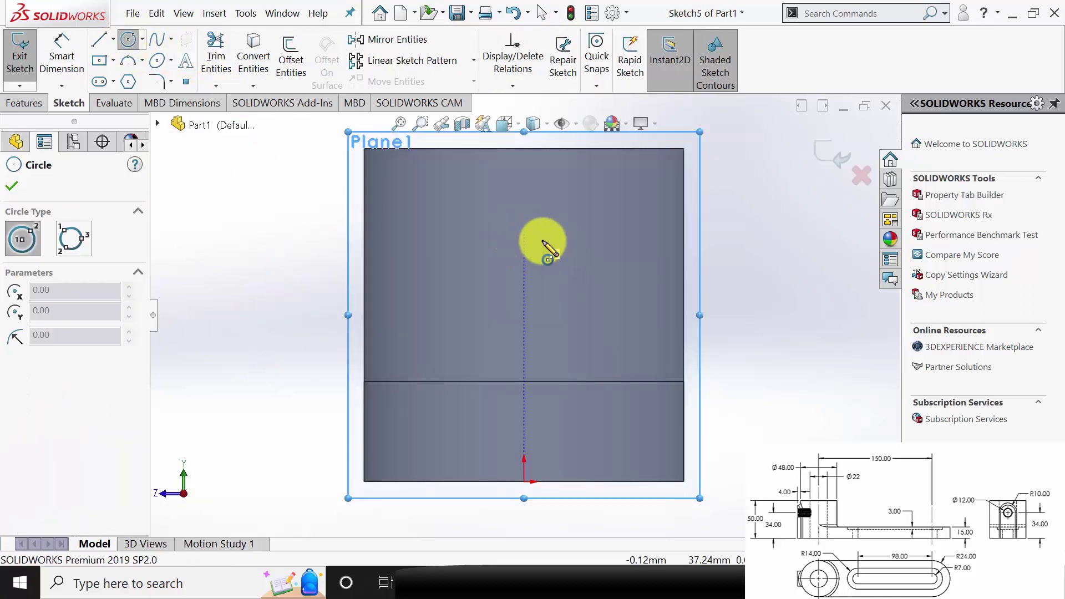
click(564, 286)
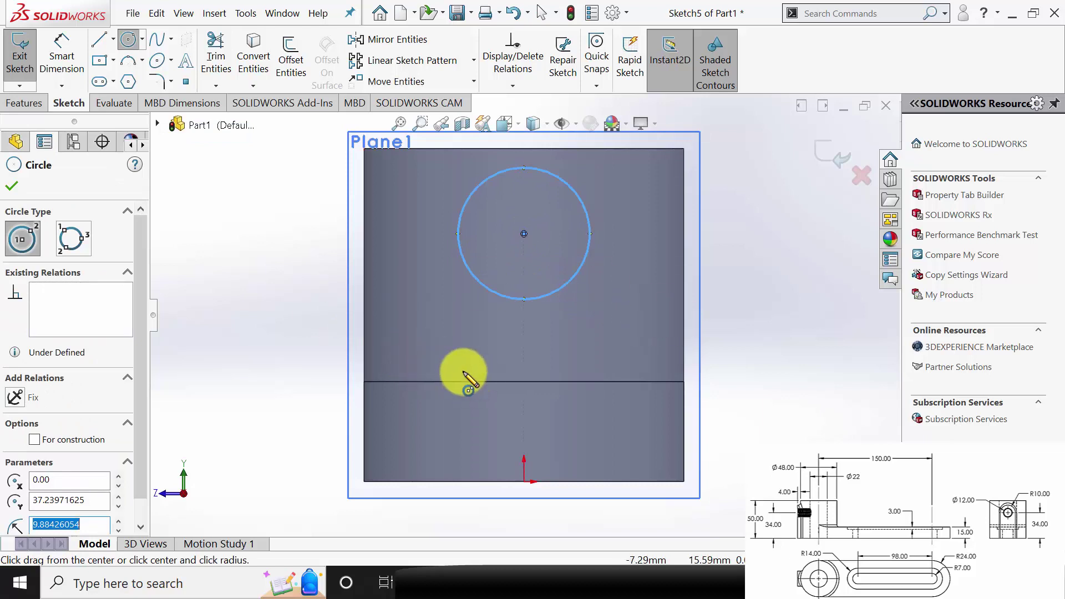
click(12, 186)
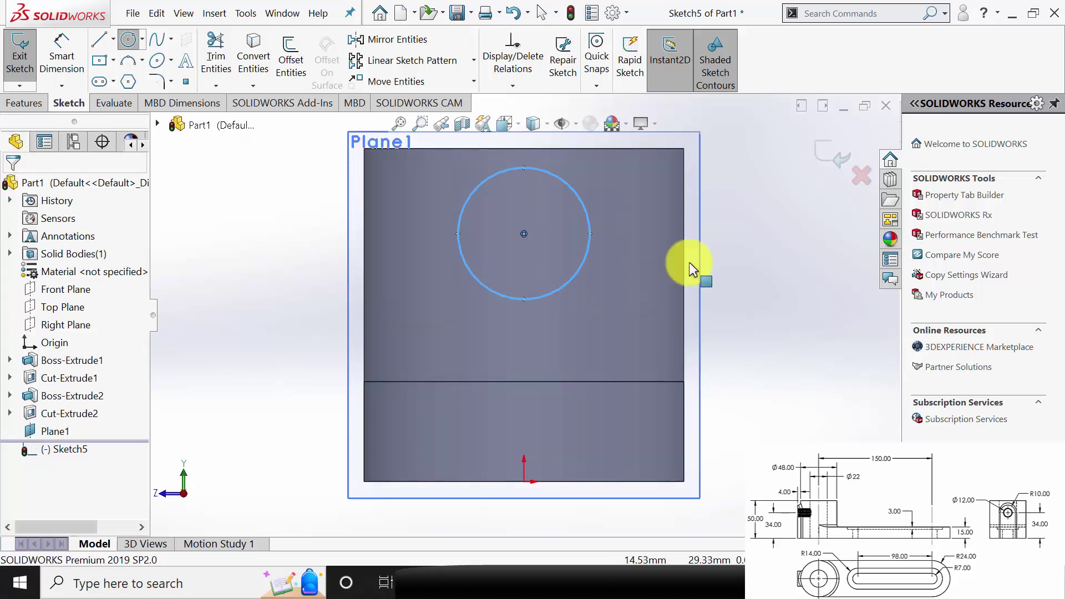
Dimension the diameter of the circle on the offset plane as 10 mm.
click(61, 56)
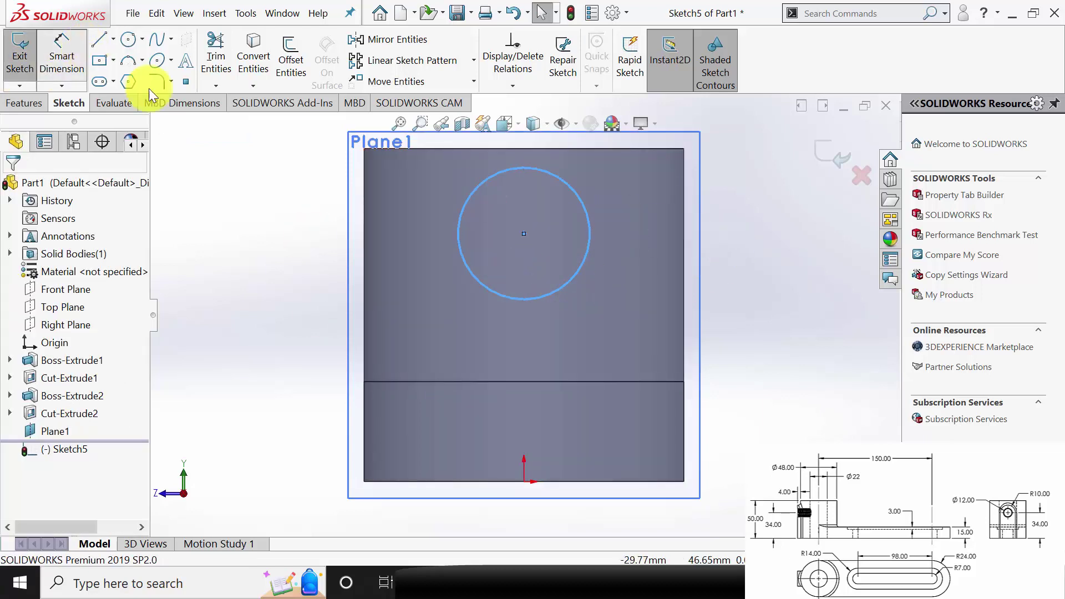
click(587, 209)
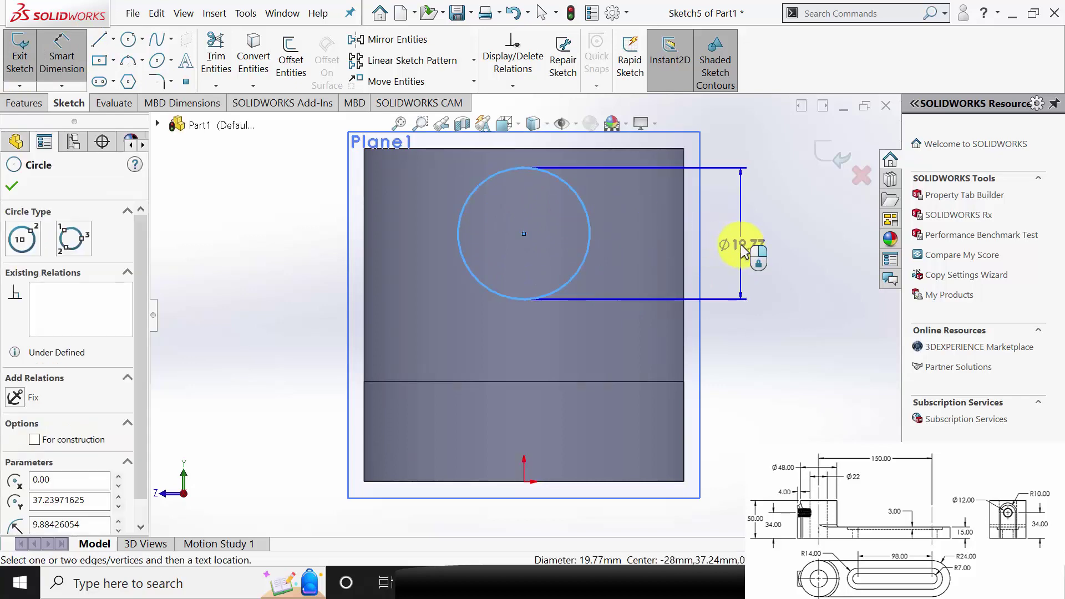
click(742, 248)
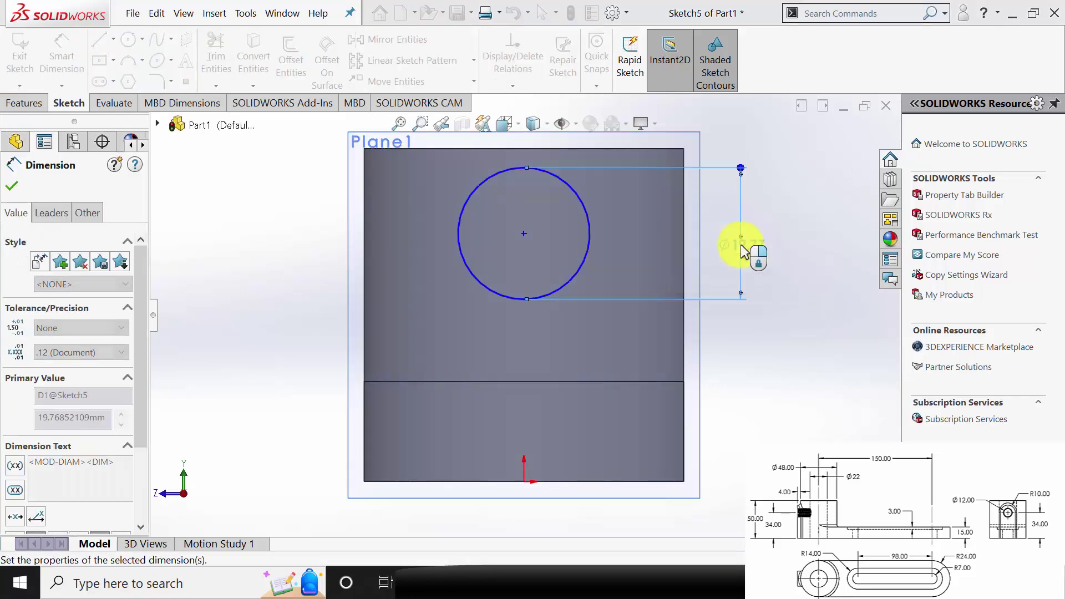
text(10)
key(Return)
Dimension the height of the circle's centre above the origin as 34 mm.
click(524, 233)
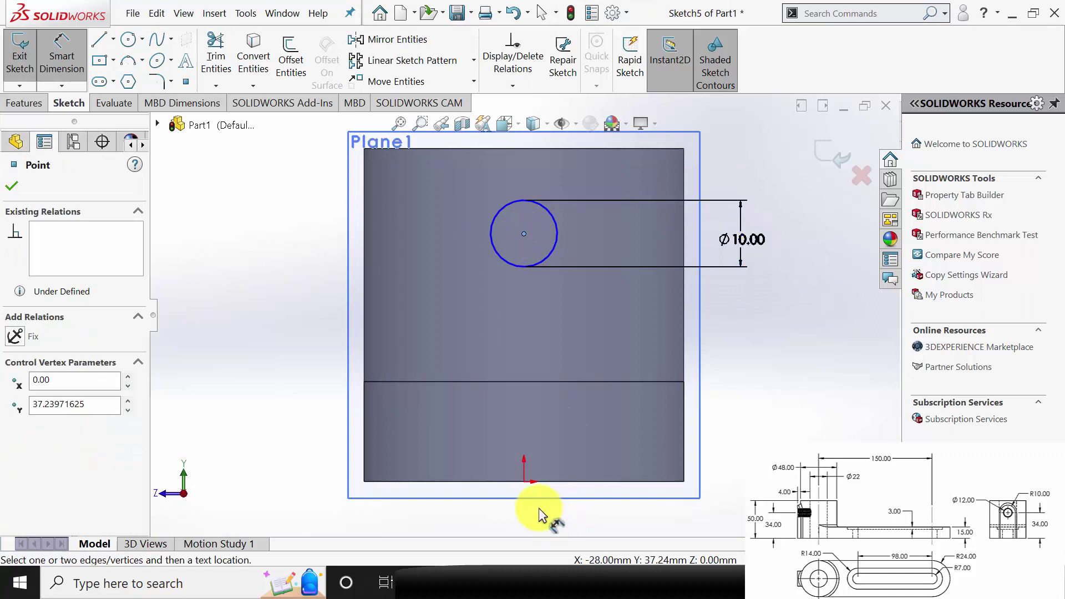
click(525, 483)
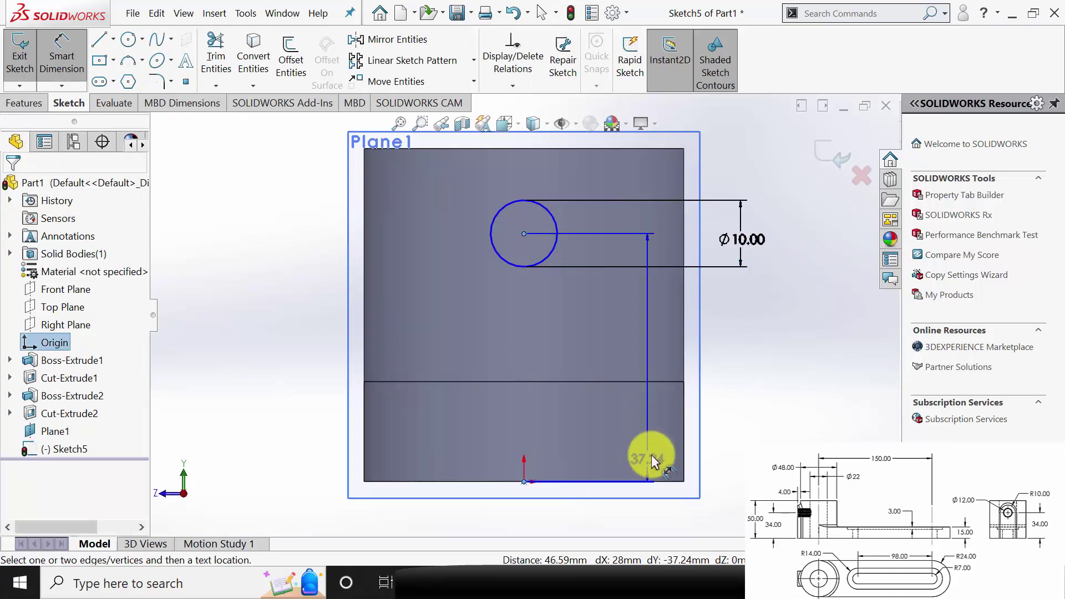
click(775, 394)
text(34)
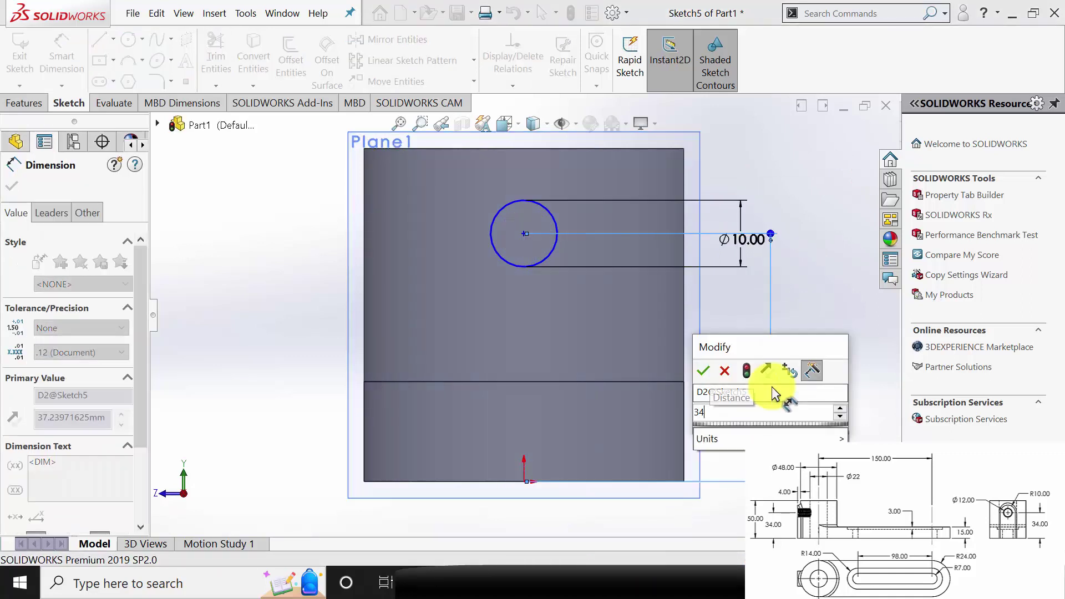
key(Return)
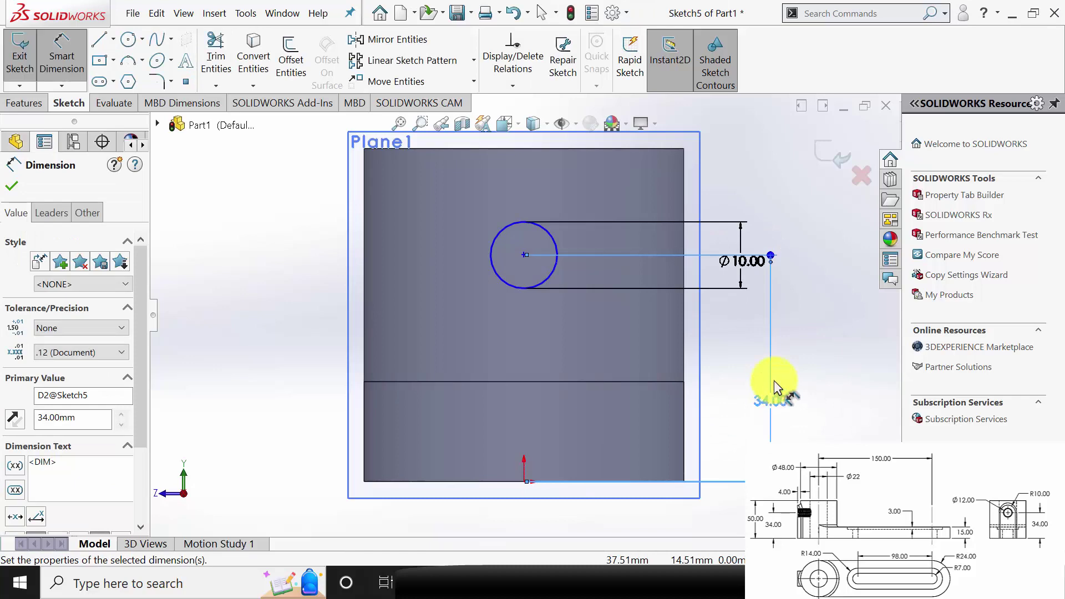
click(11, 186)
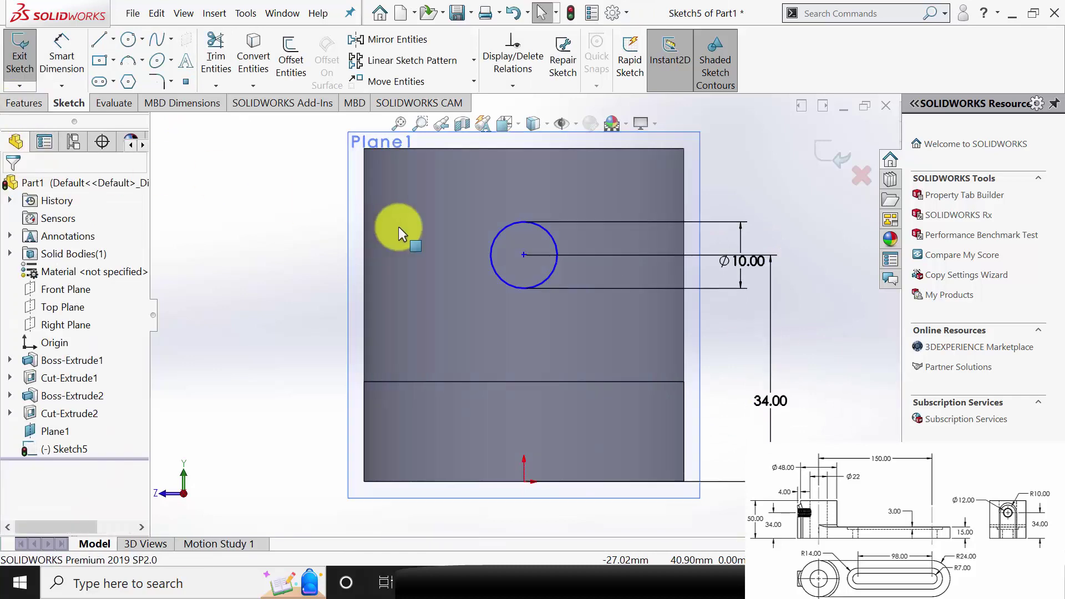
Add a Vertical relation between the circle's centre and the origin.
click(524, 256)
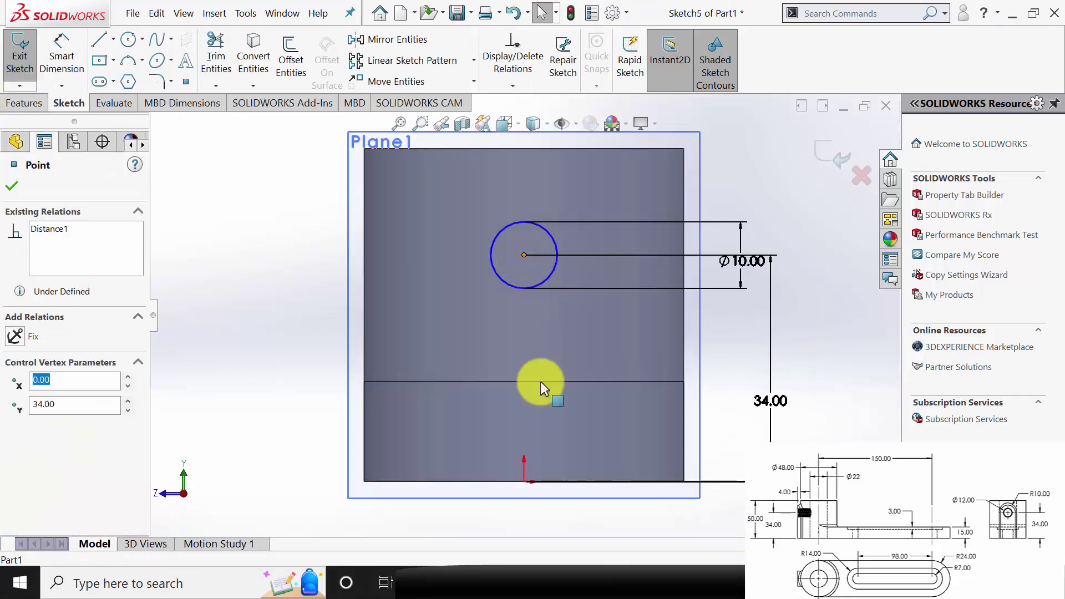
ctrl+click(524, 483)
click(15, 421)
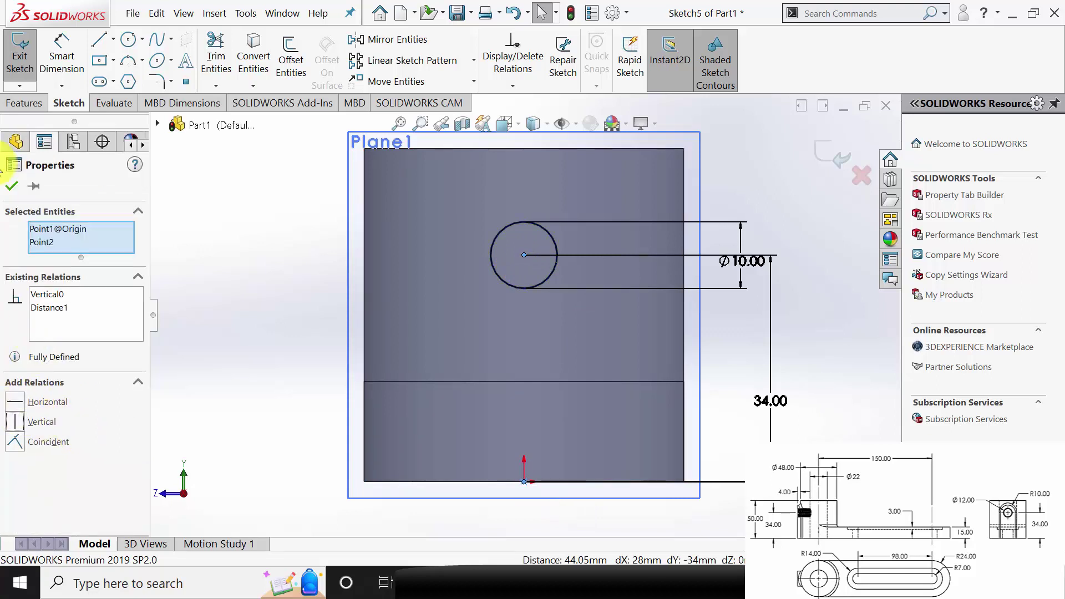
click(14, 187)
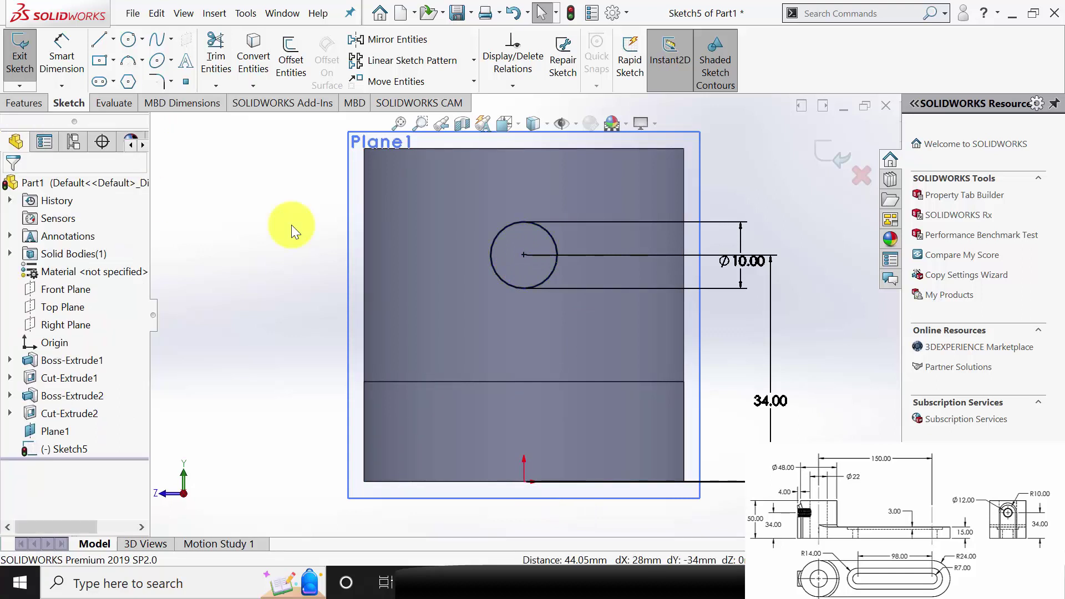
Set the diameter of the circle on the offset plane to 20 mm.
click(99, 39)
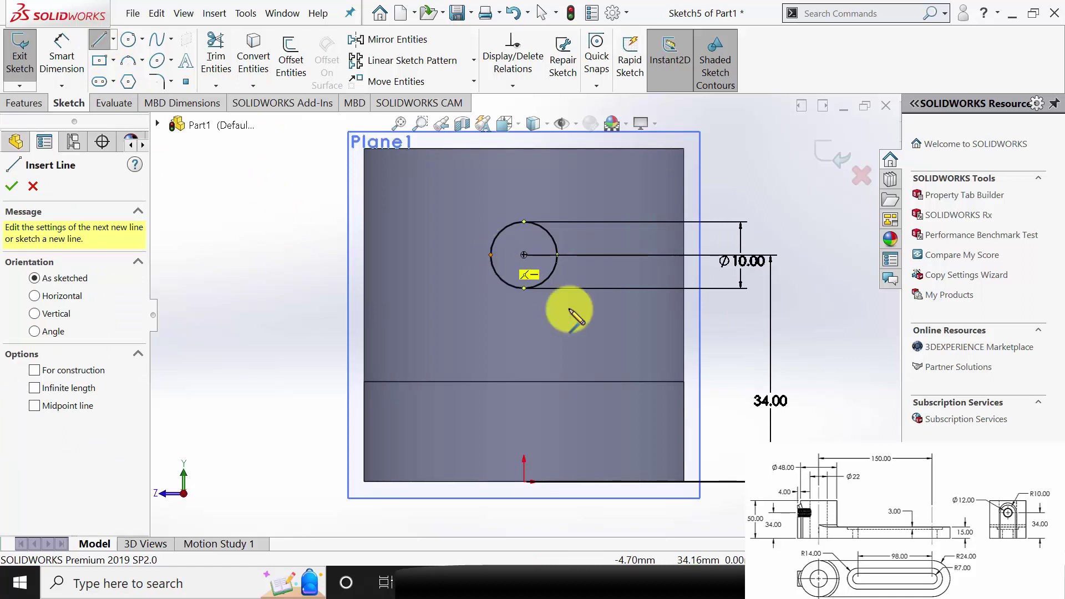
key(Escape)
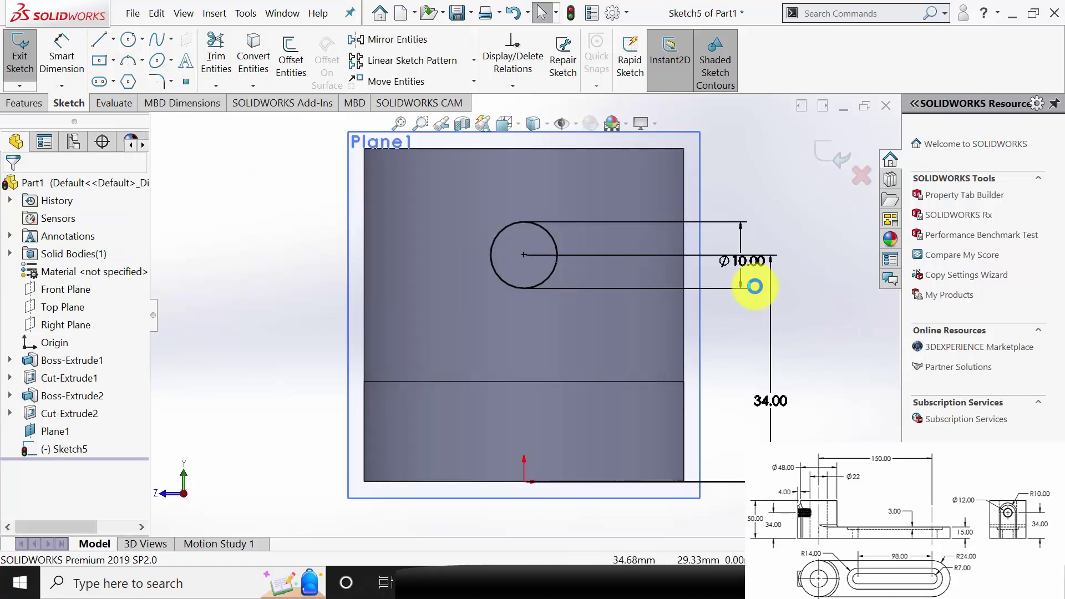
click(748, 259)
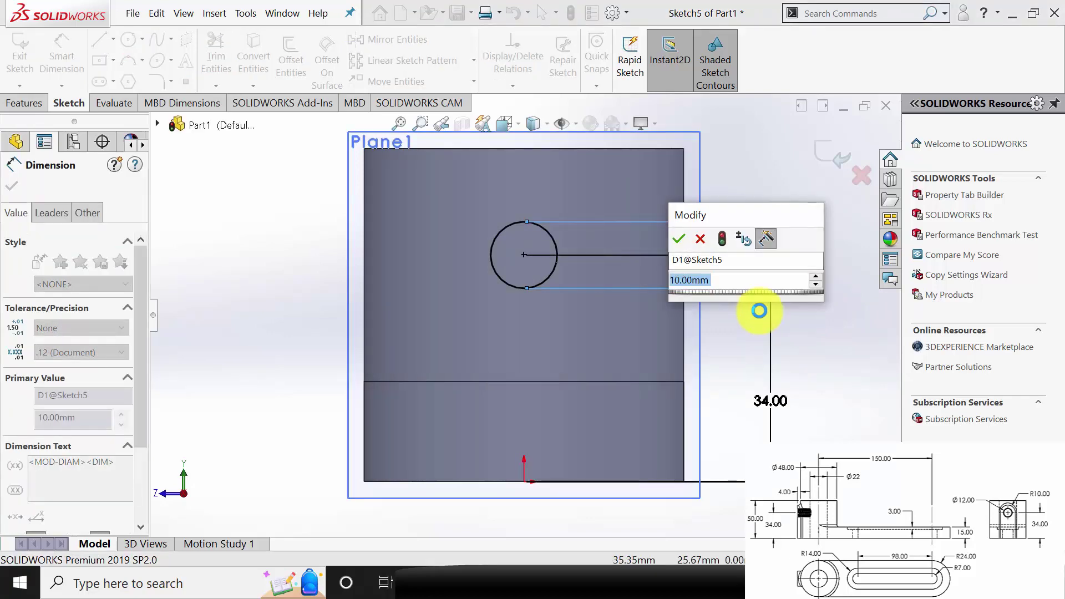
text(20)
key(Return)
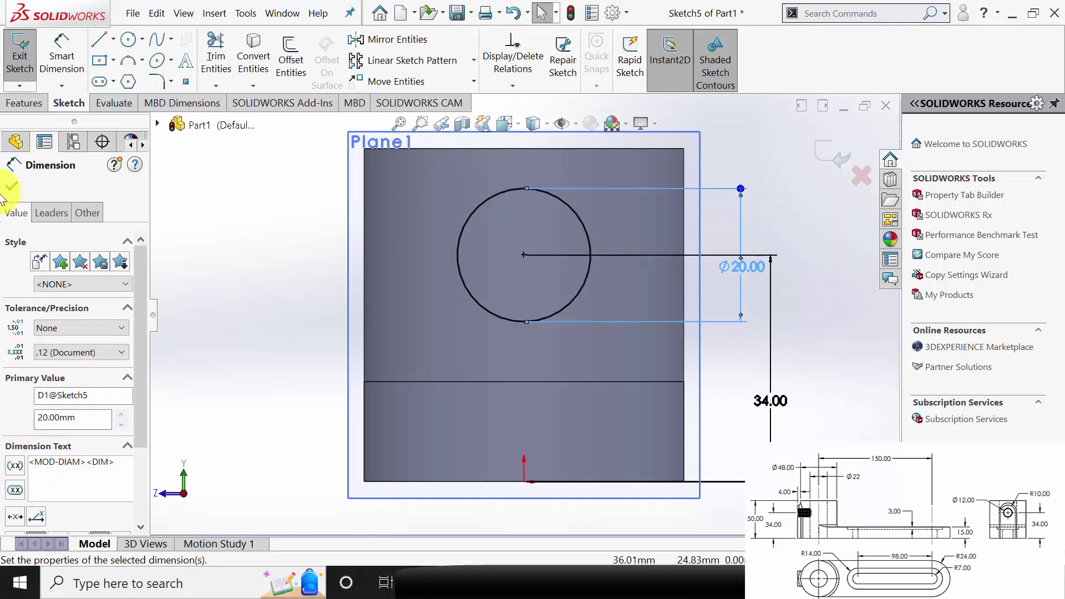
click(10, 187)
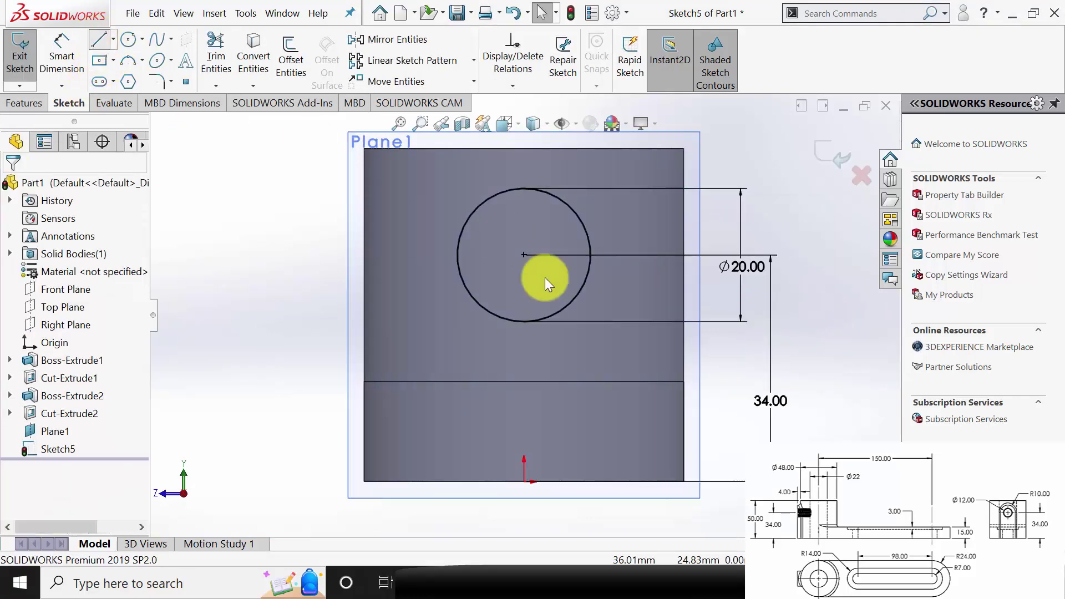
Draw vertical lines from both sides of the circle to a connecting line along the base edge, and trim away the circle's lower arc.
click(459, 255)
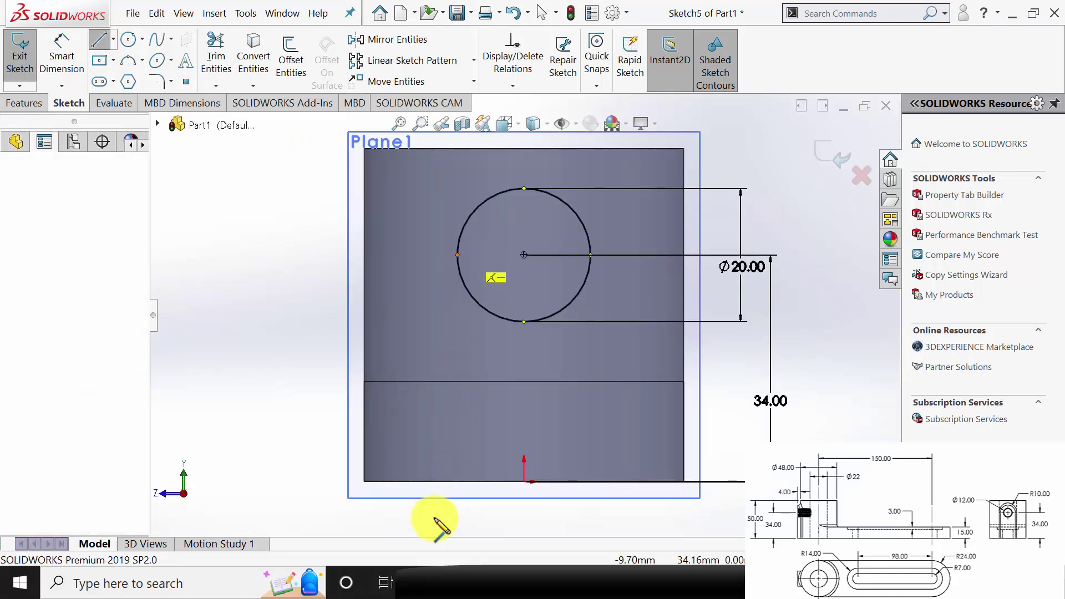
click(458, 482)
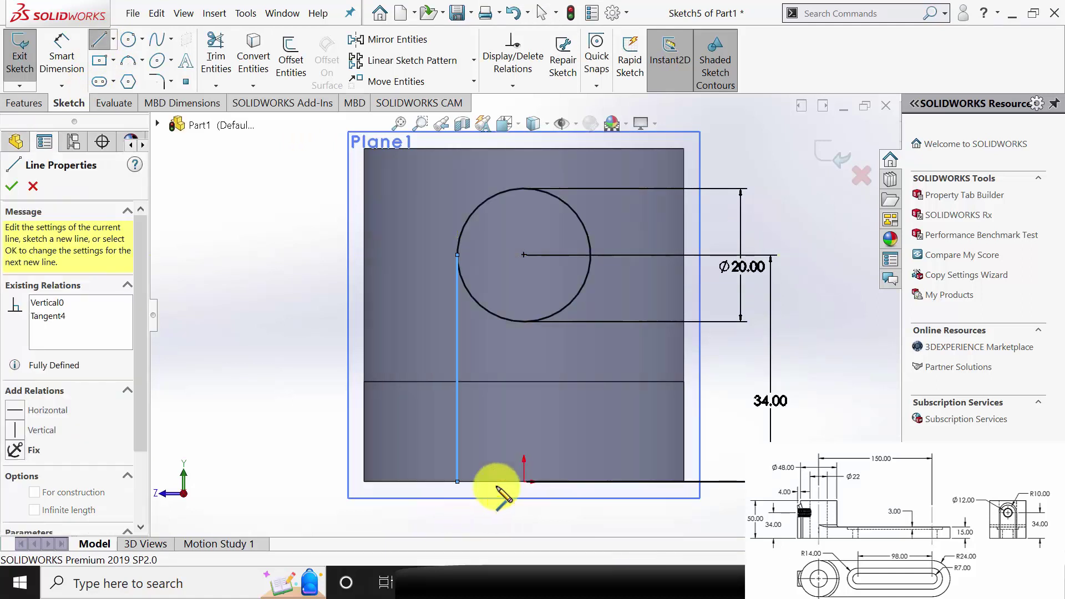
click(590, 482)
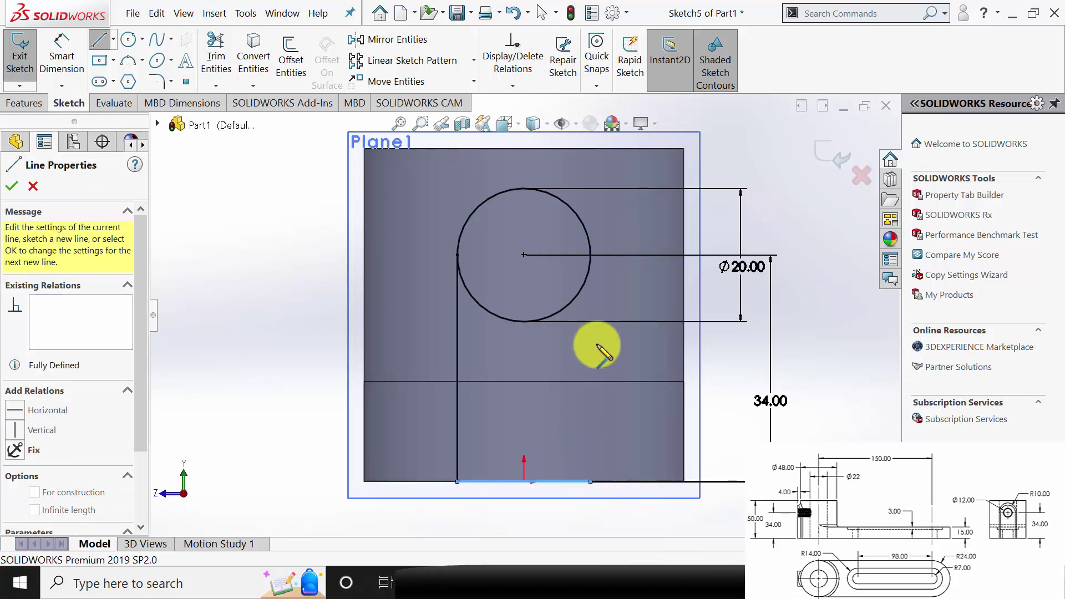
click(590, 255)
key(Escape)
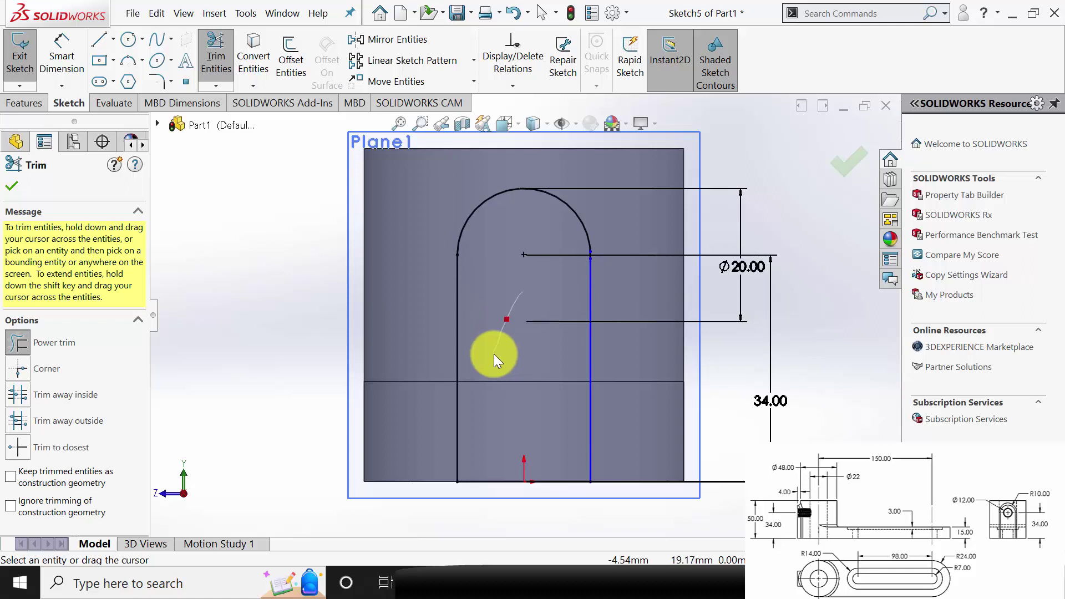
click(12, 186)
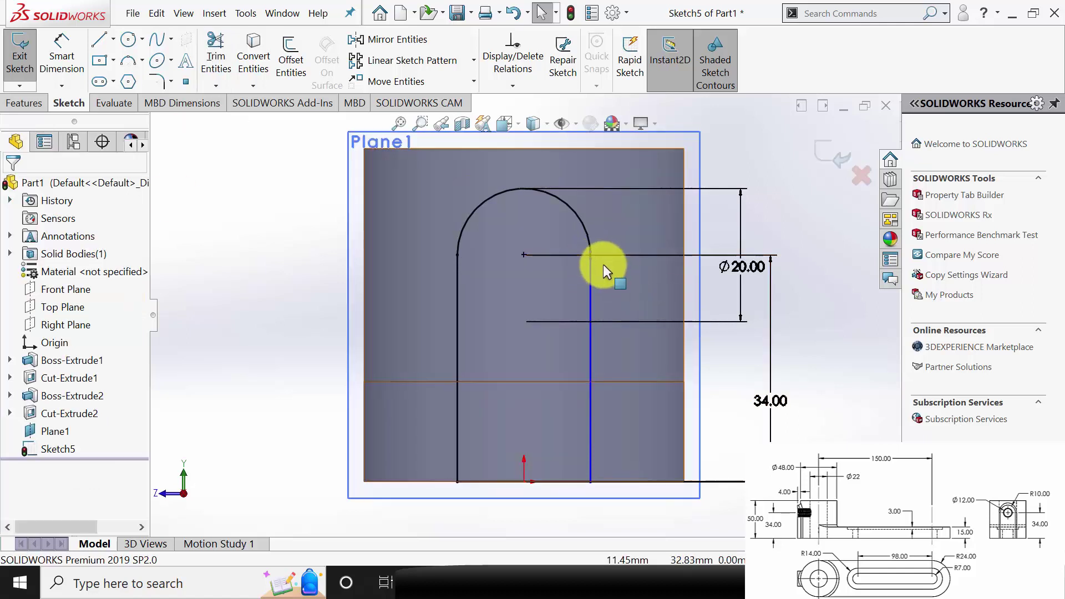
Merge the arc's loose endpoint with the top endpoint of the under-defined vertical line.
scroll(600, 261, down, 5)
scroll(529, 294, down, 3)
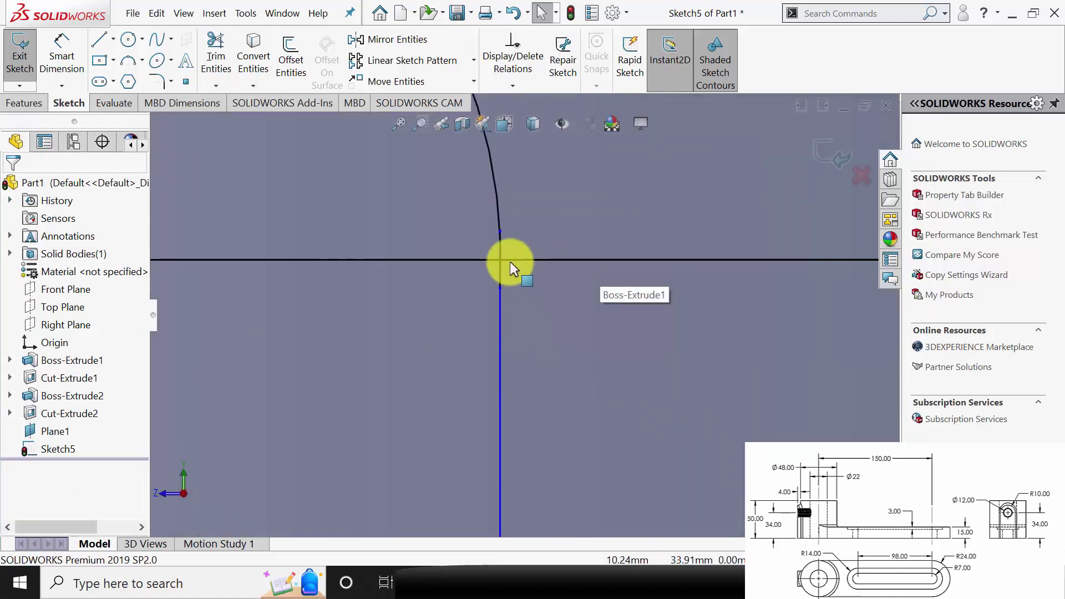
click(500, 232)
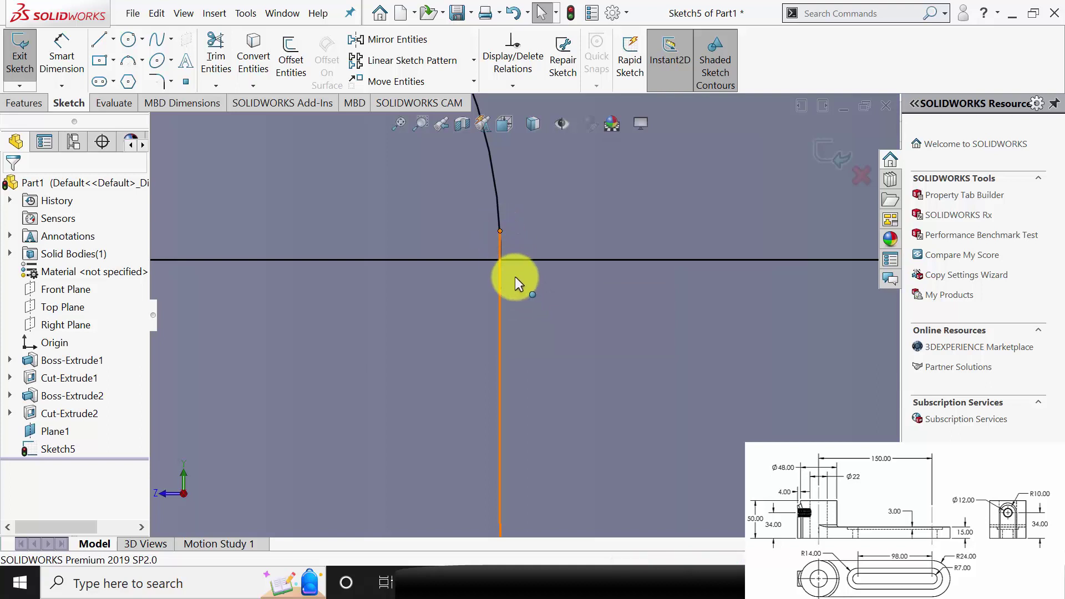
ctrl+click(500, 288)
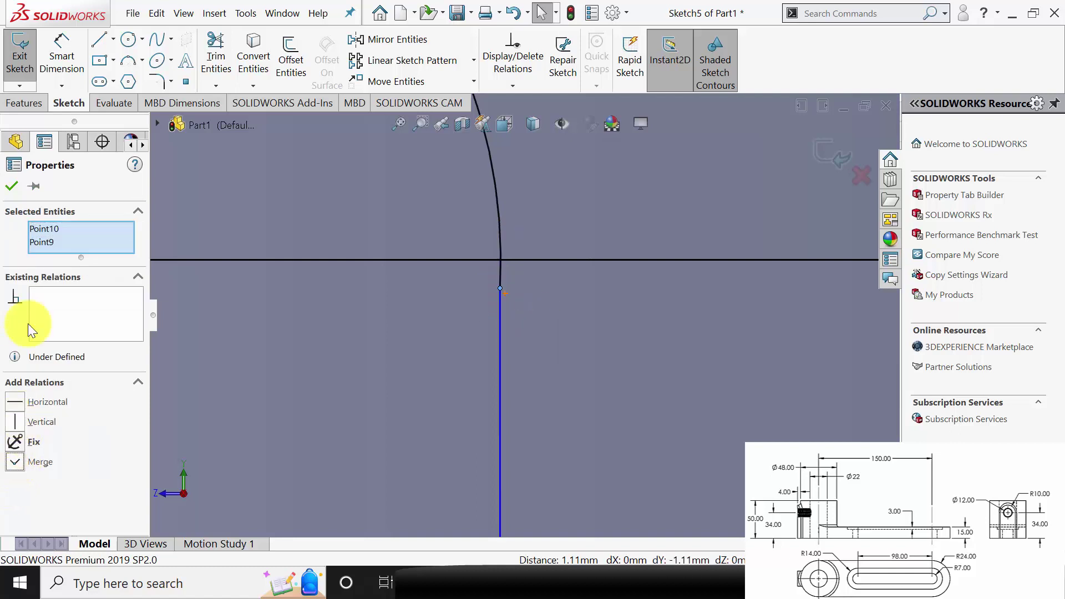
click(12, 187)
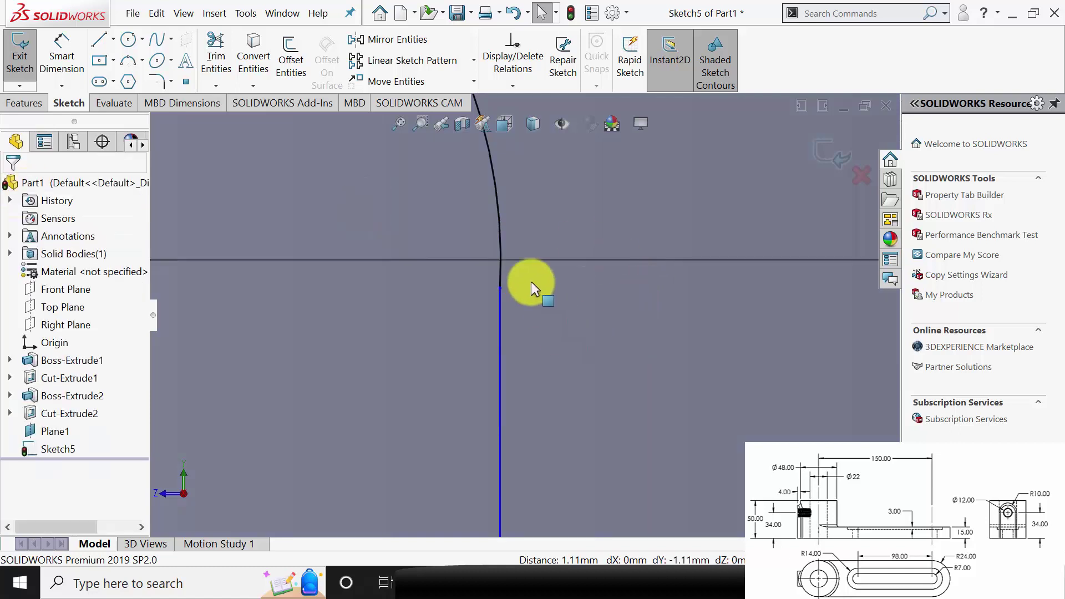
Add a Tangent relation between the arc and the under-defined vertical line.
click(501, 238)
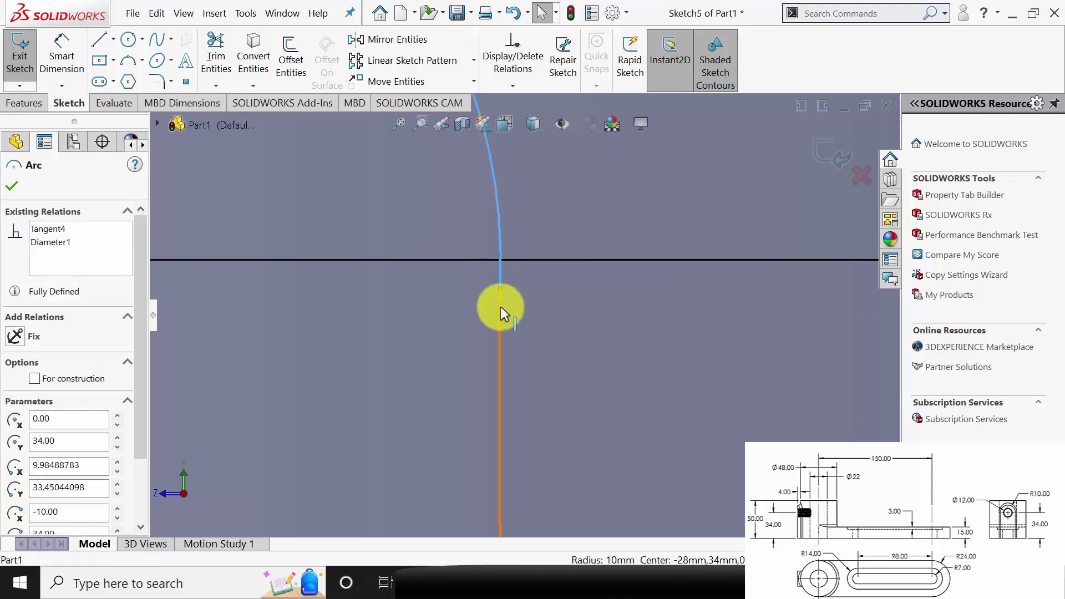
click(12, 404)
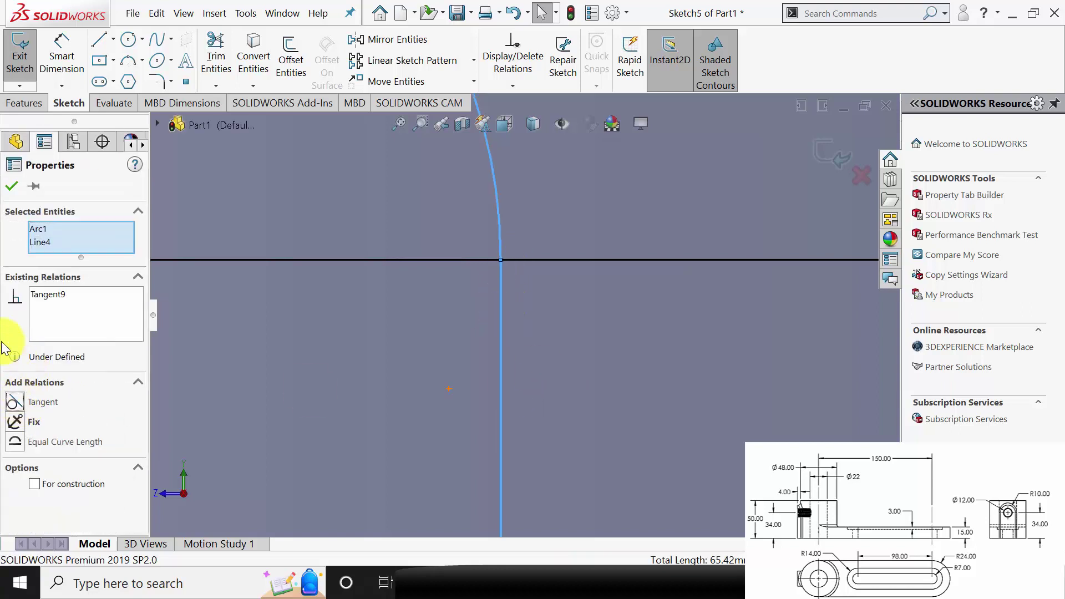
click(11, 186)
key(f)
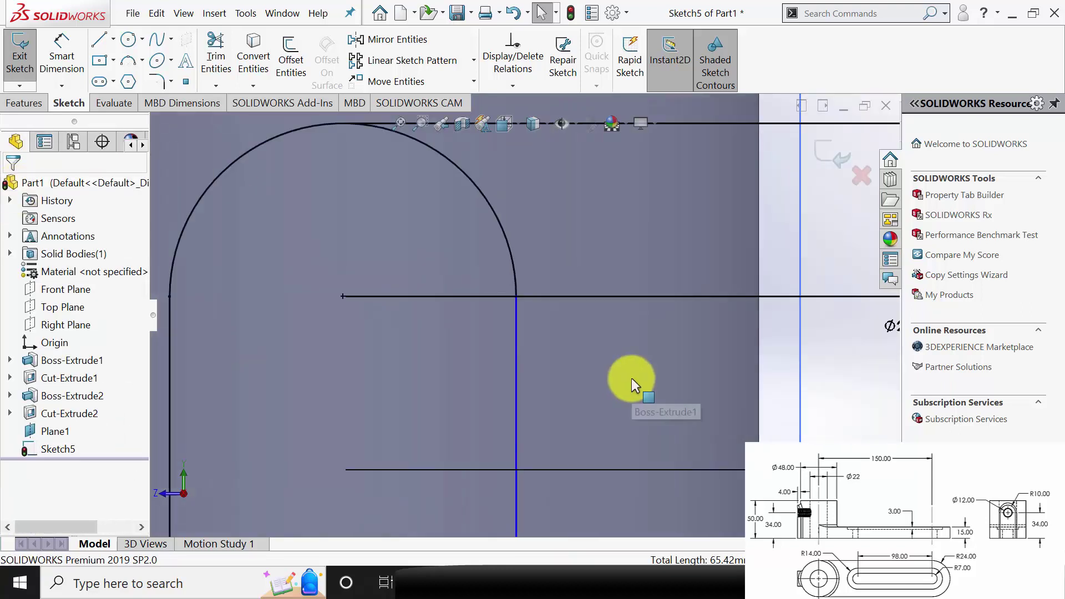
scroll(526, 532, down, 3)
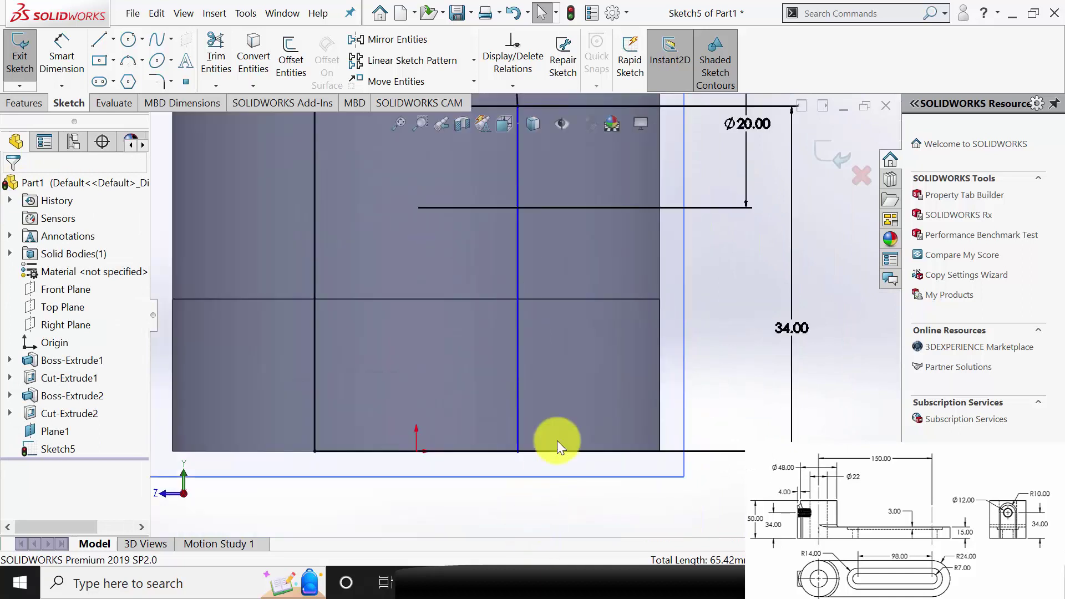
key(f)
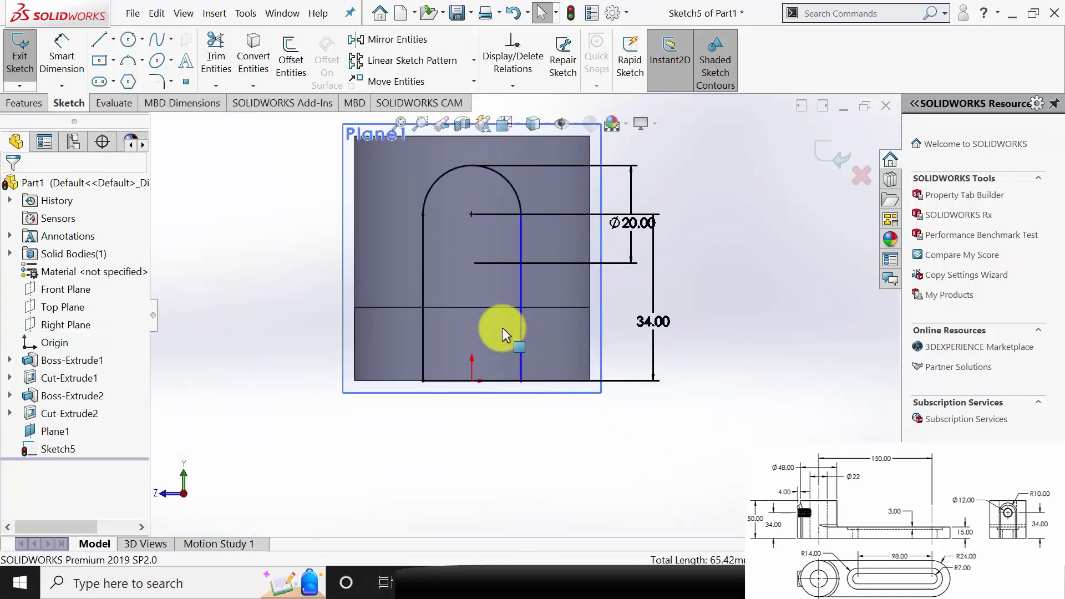
Extrude the arched profile Up To Surface, ending on the outer face of the cylindrical boss, with the result merged.
click(20, 108)
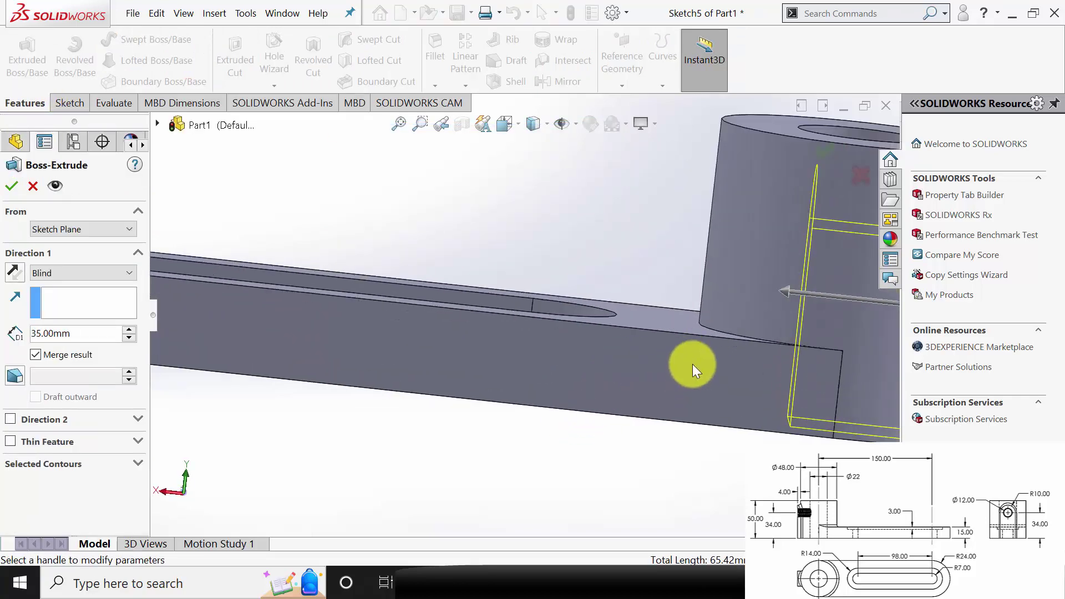
click(59, 232)
click(58, 232)
click(55, 275)
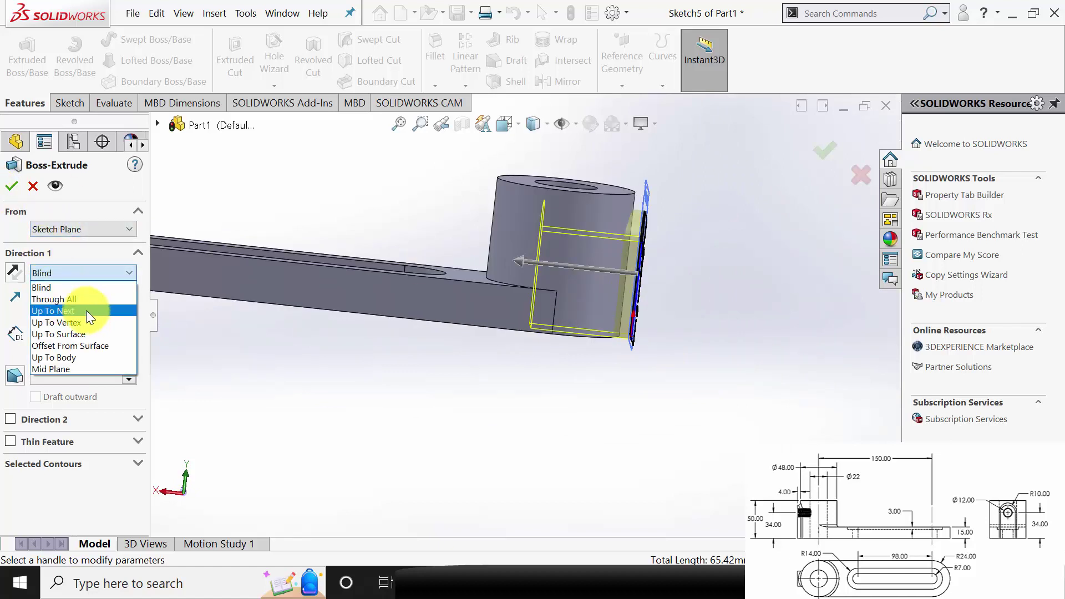
click(83, 334)
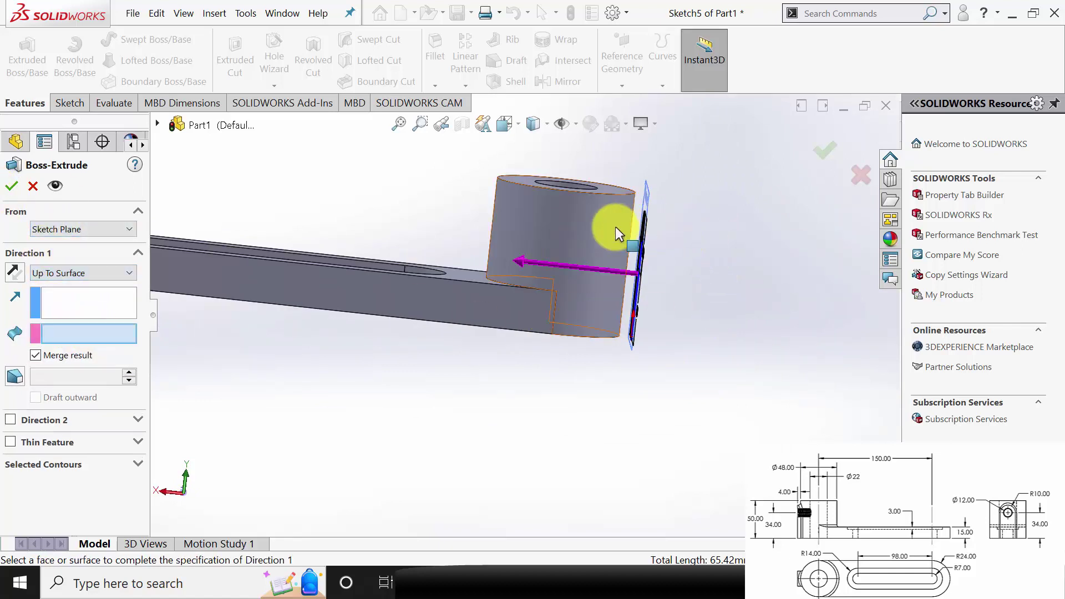
click(653, 290)
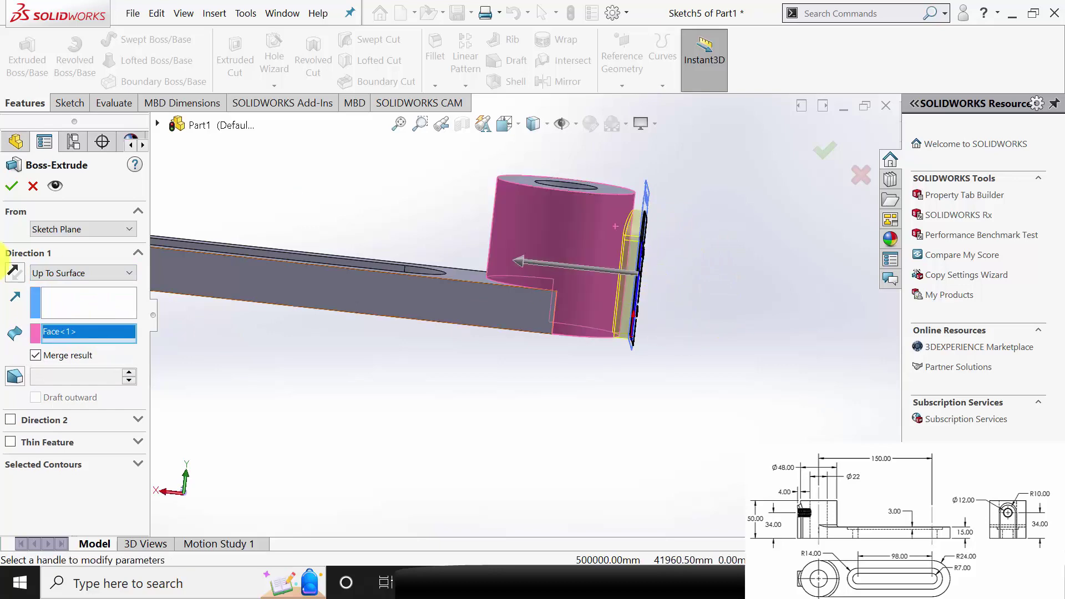
key(Return)
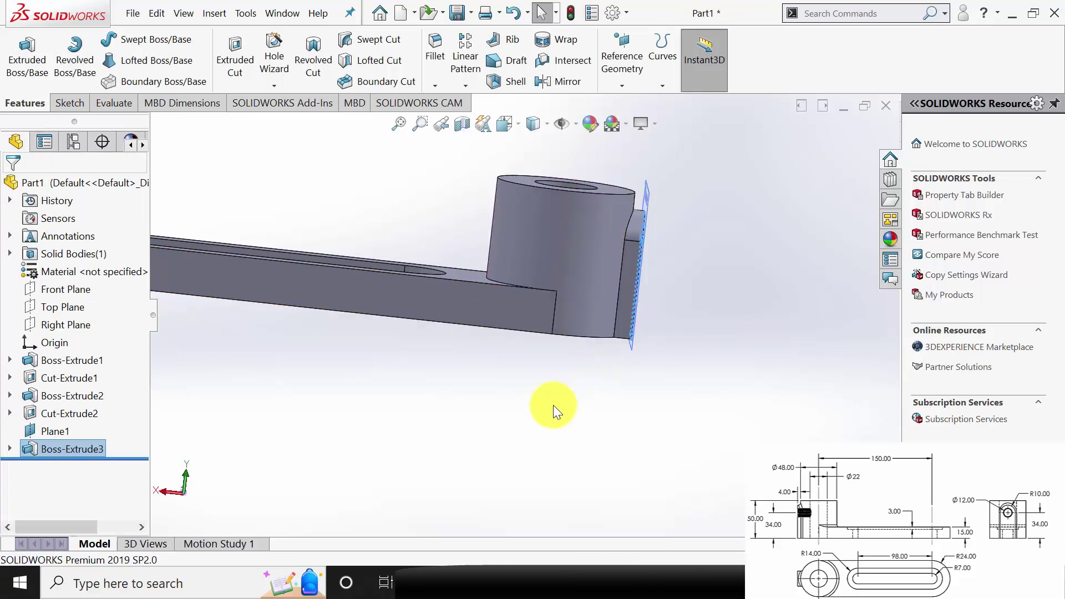
Start a sketch on the arched boss's outer face and draw a circle about 9.85 mm in diameter near the arch's center.
middle_drag(718, 417, 547, 423)
click(258, 266)
click(315, 239)
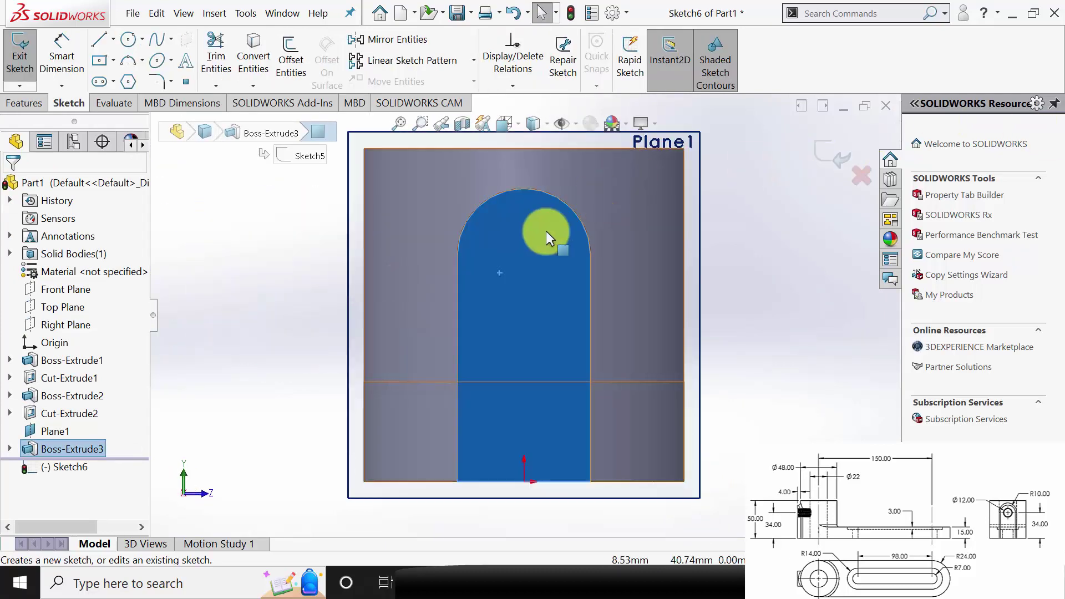
scroll(541, 225, down, 2)
click(128, 41)
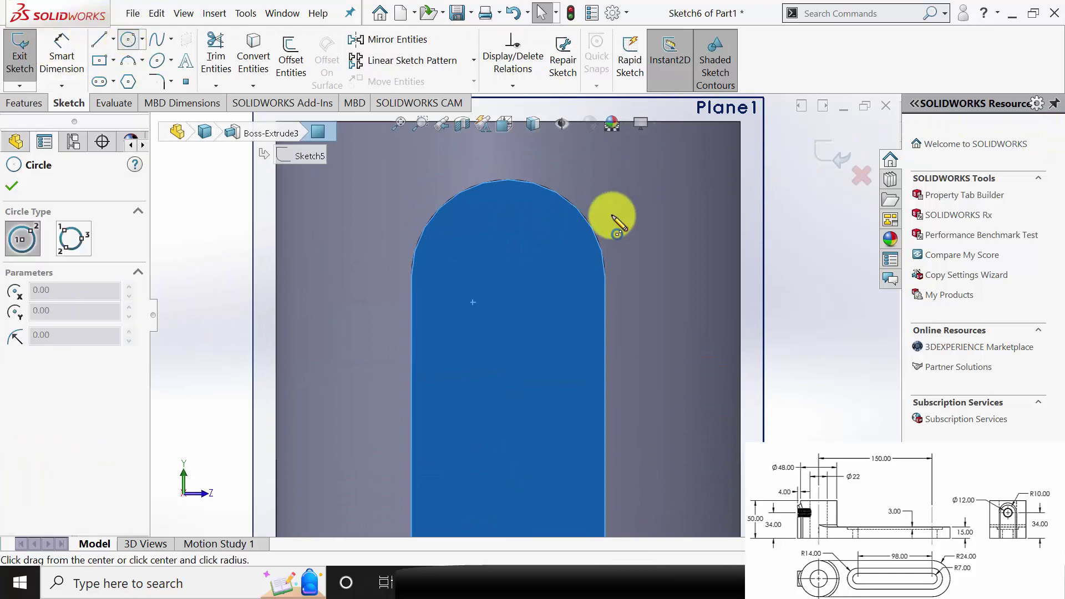
click(508, 273)
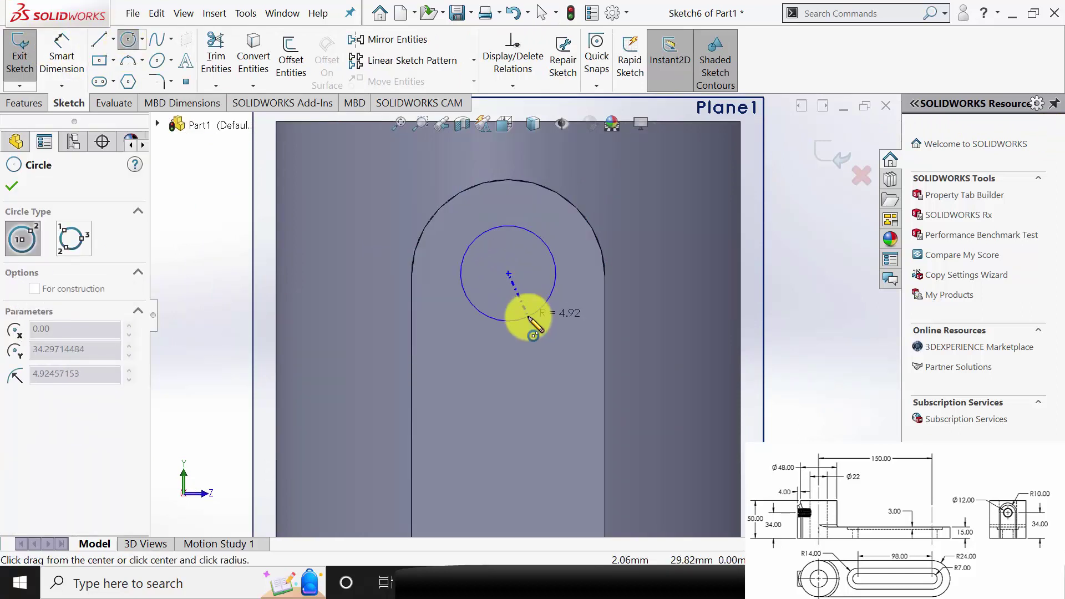
click(528, 316)
click(16, 189)
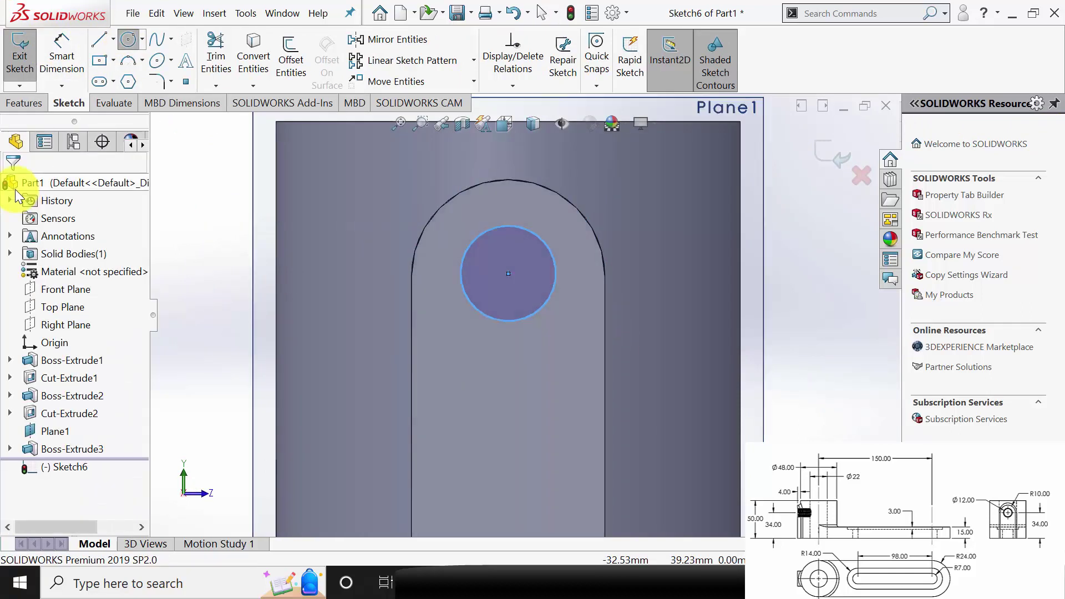
Dimension the circle on the arched face to a 12 mm diameter.
click(66, 54)
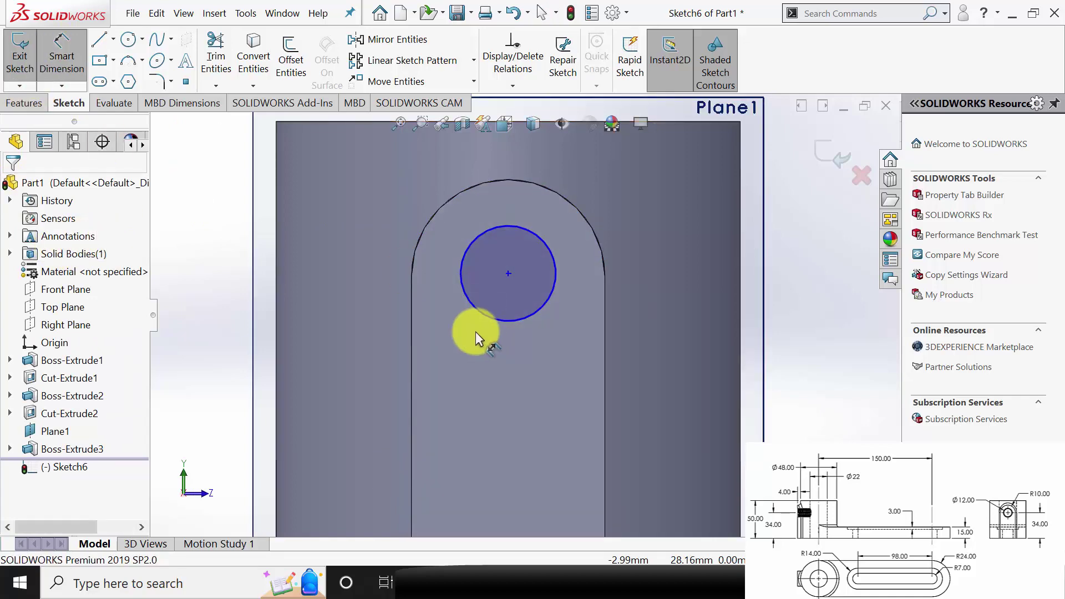
click(476, 305)
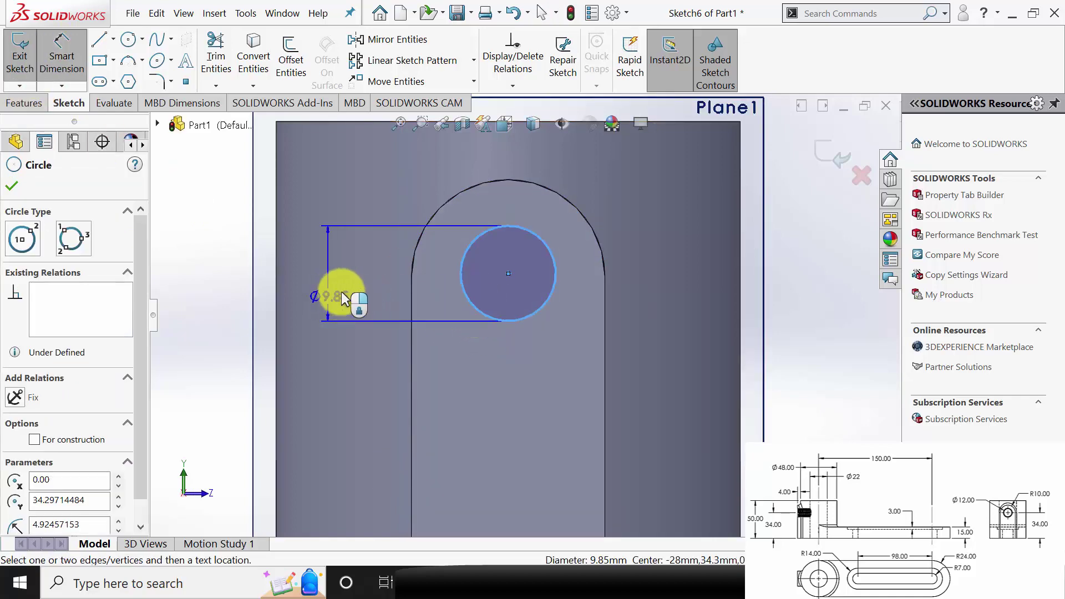
click(335, 298)
text(12)
key(Return)
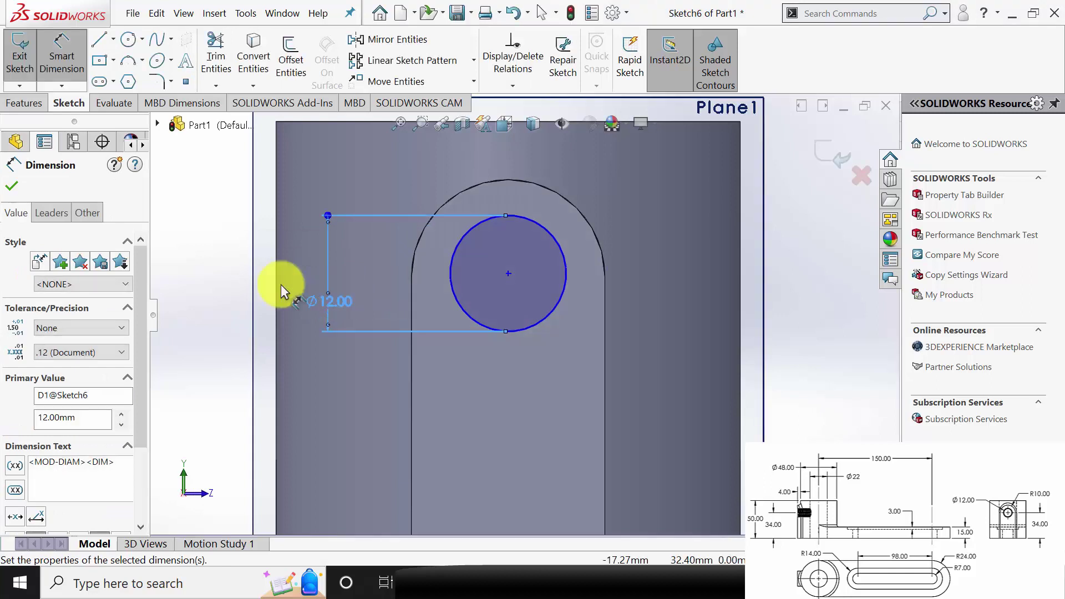
click(12, 189)
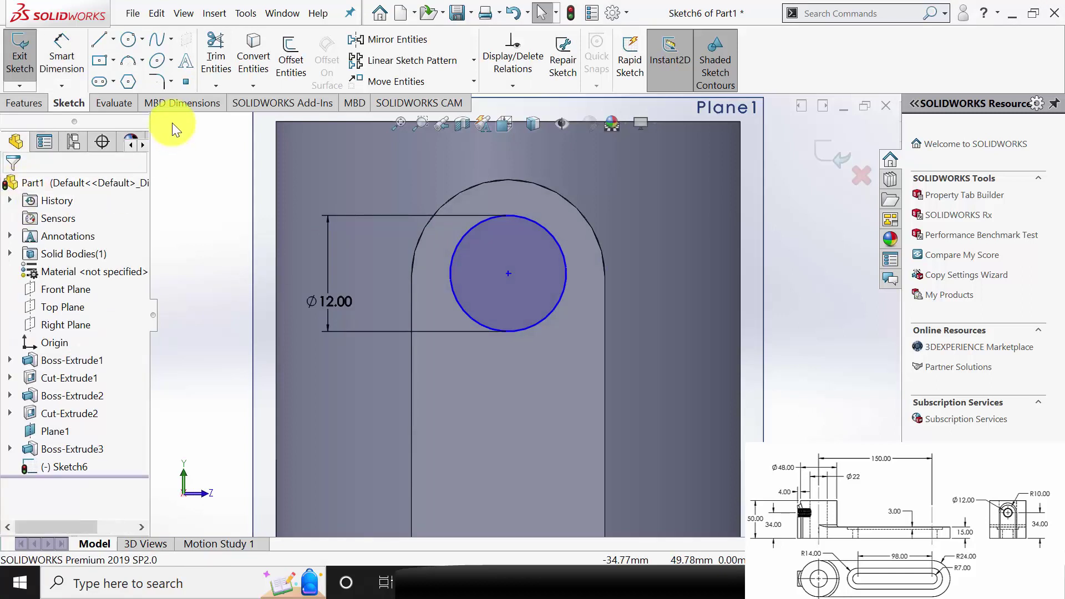
Add a Concentric relation between the 12 mm circle and the boss's arched top edge.
click(64, 54)
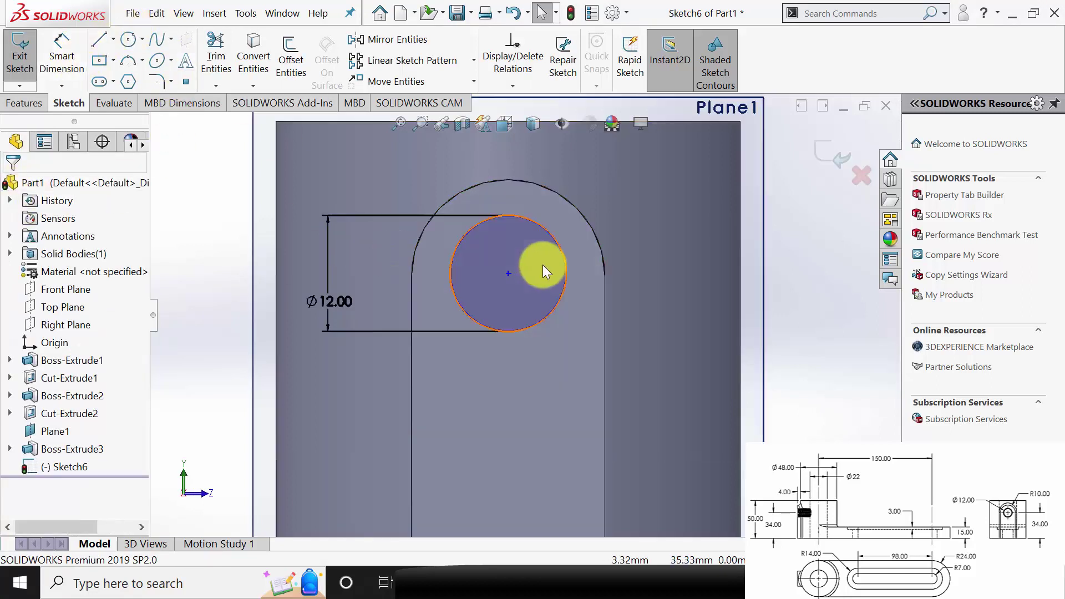
click(547, 231)
ctrl+click(544, 187)
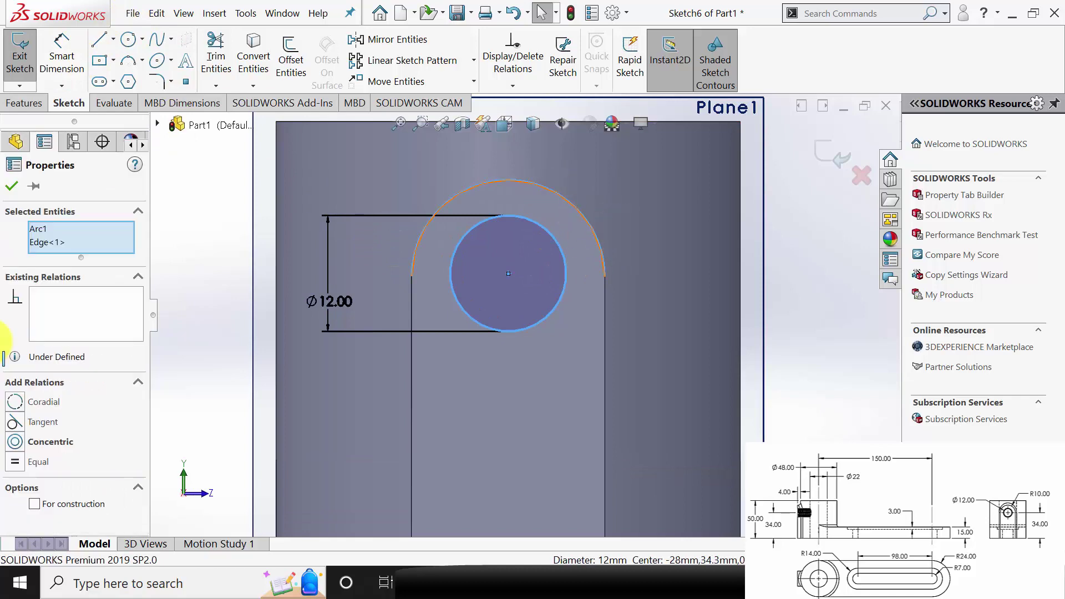
click(17, 443)
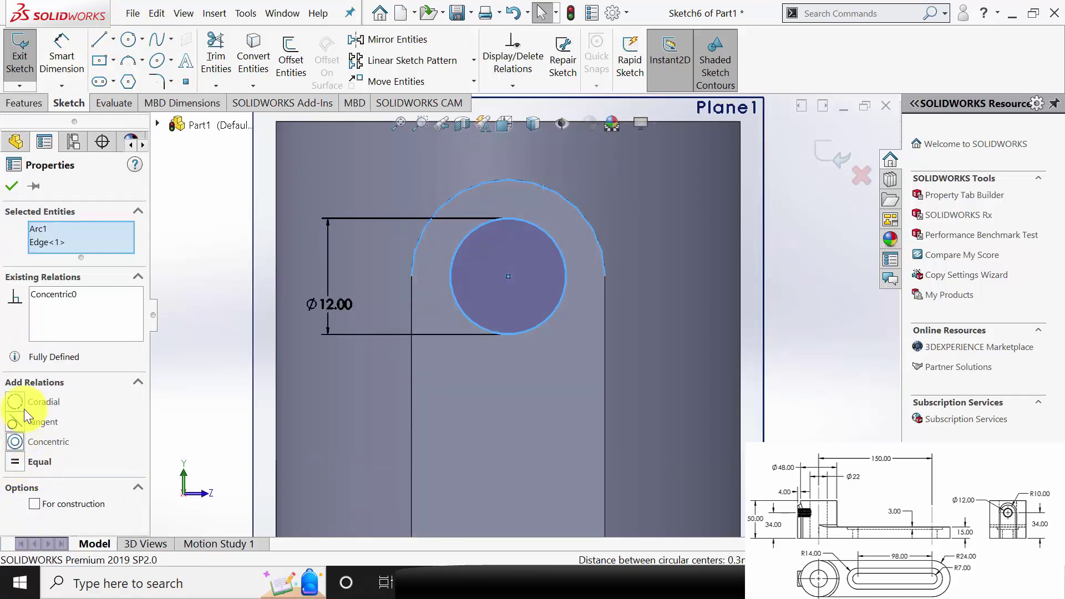
click(12, 186)
Cut-extrude the circle Up To Surface, ending at the inner wall of the cylindrical boss's bore.
click(25, 103)
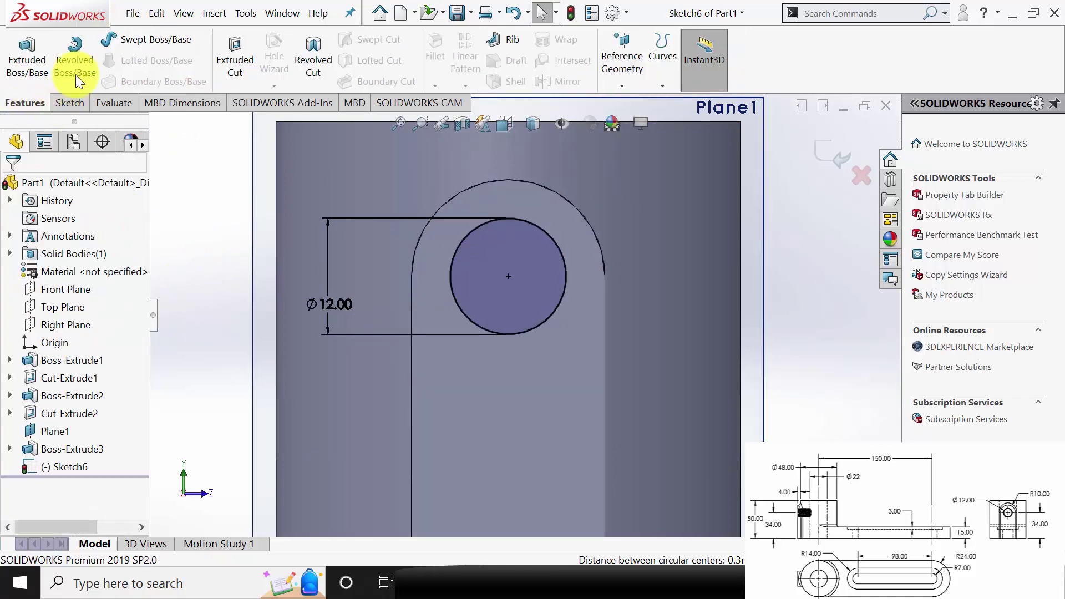
click(235, 61)
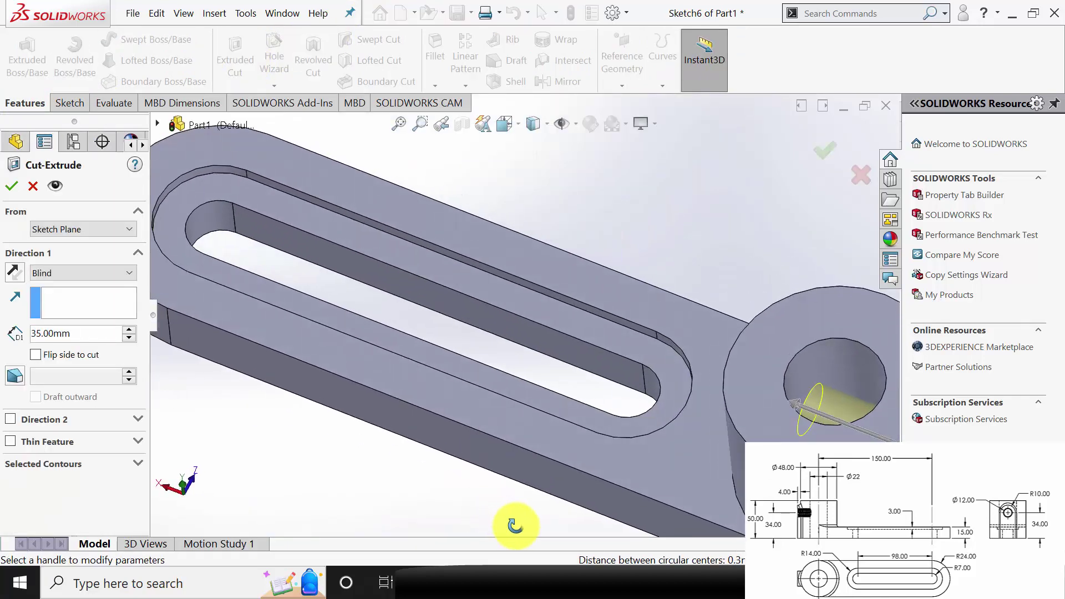
click(78, 273)
click(79, 346)
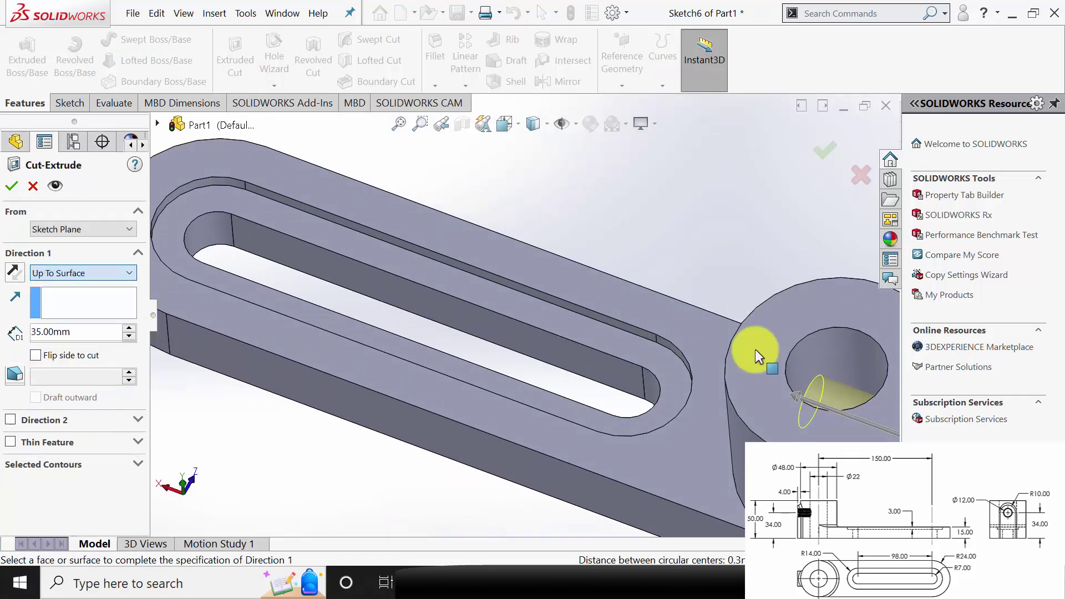
click(834, 346)
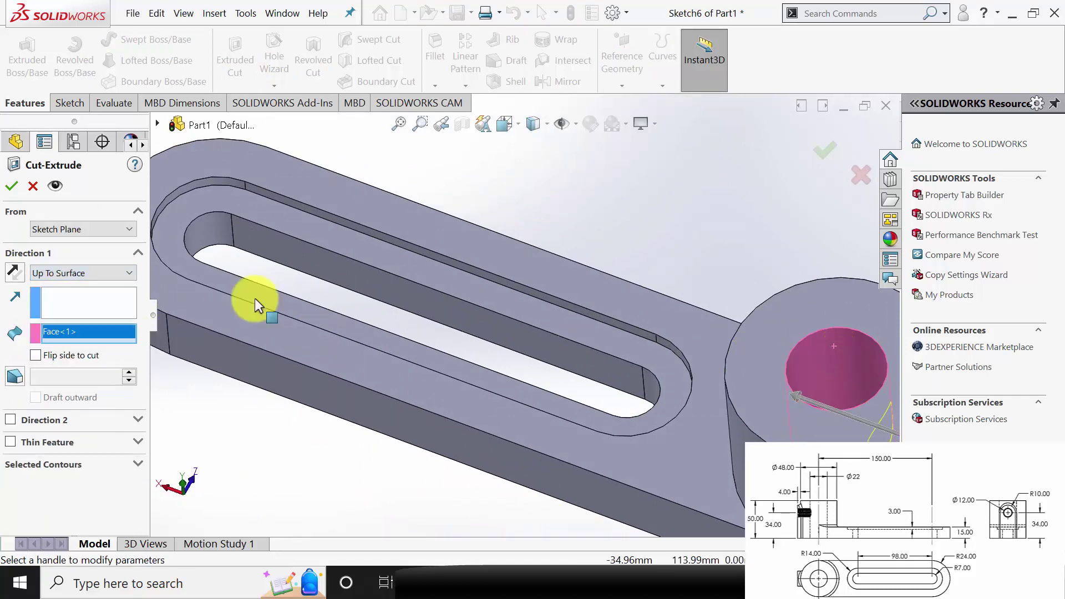
click(12, 187)
key(f)
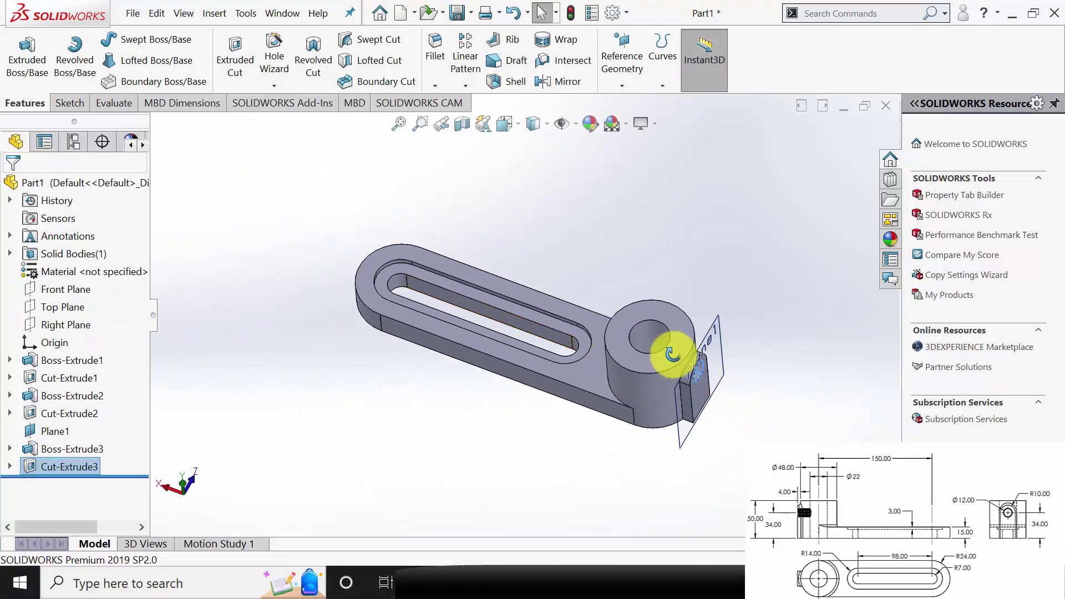
Fillet the edge where the arched side boss meets the cylindrical boss with a 3 mm radius.
middle_drag(673, 354, 464, 421)
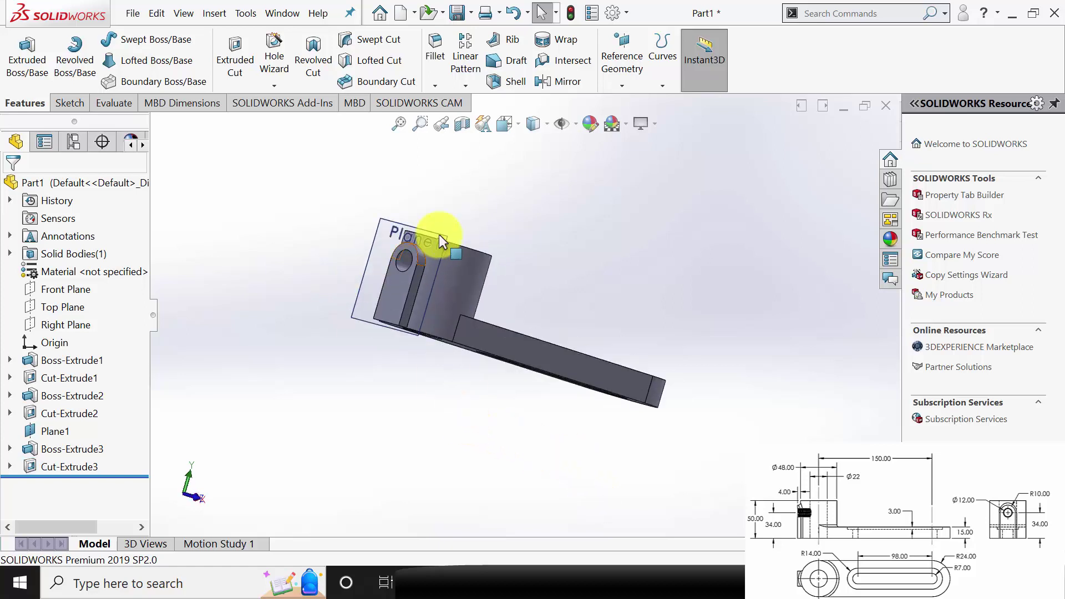
middle_drag(438, 234, 435, 319)
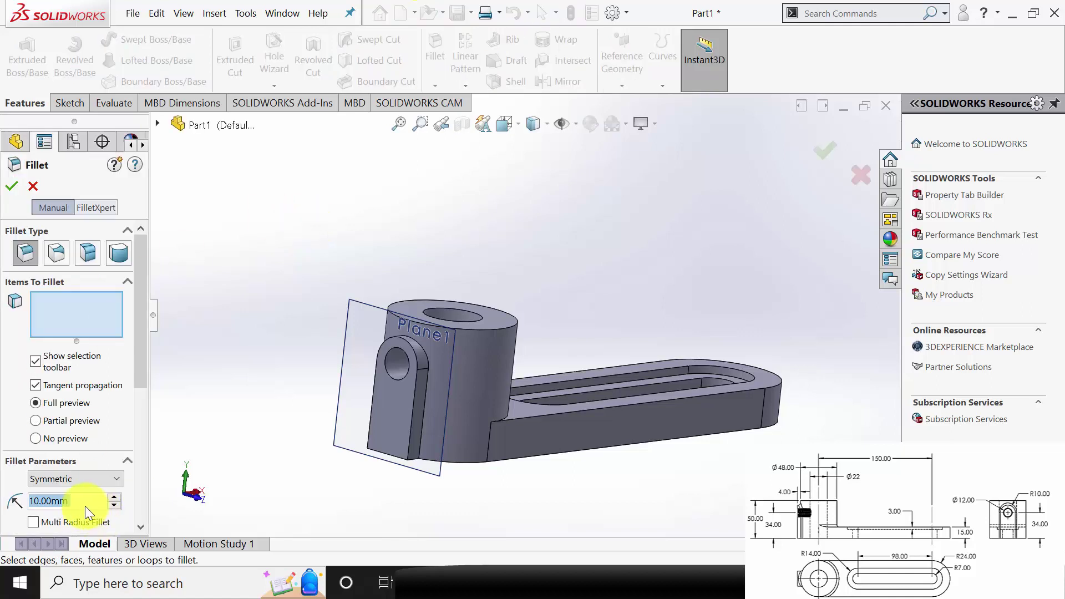
text(3)
key(Return)
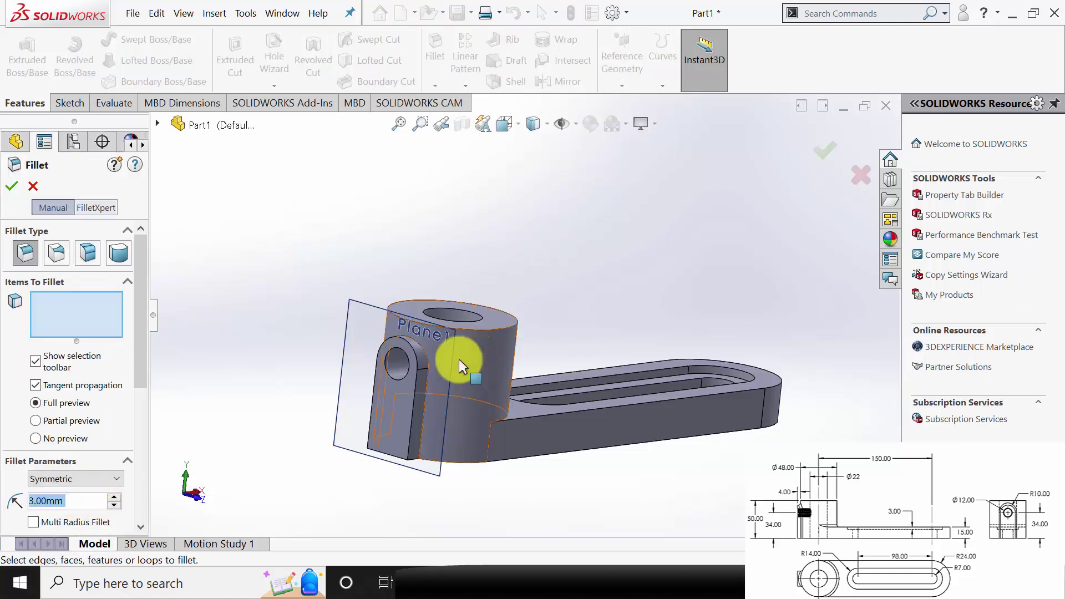
click(428, 355)
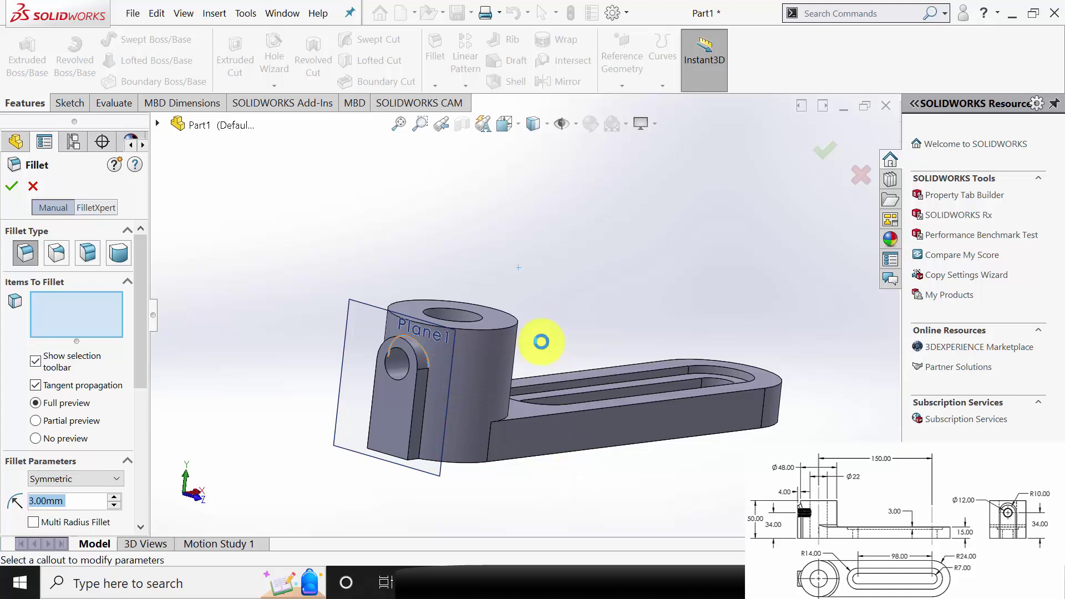
click(11, 187)
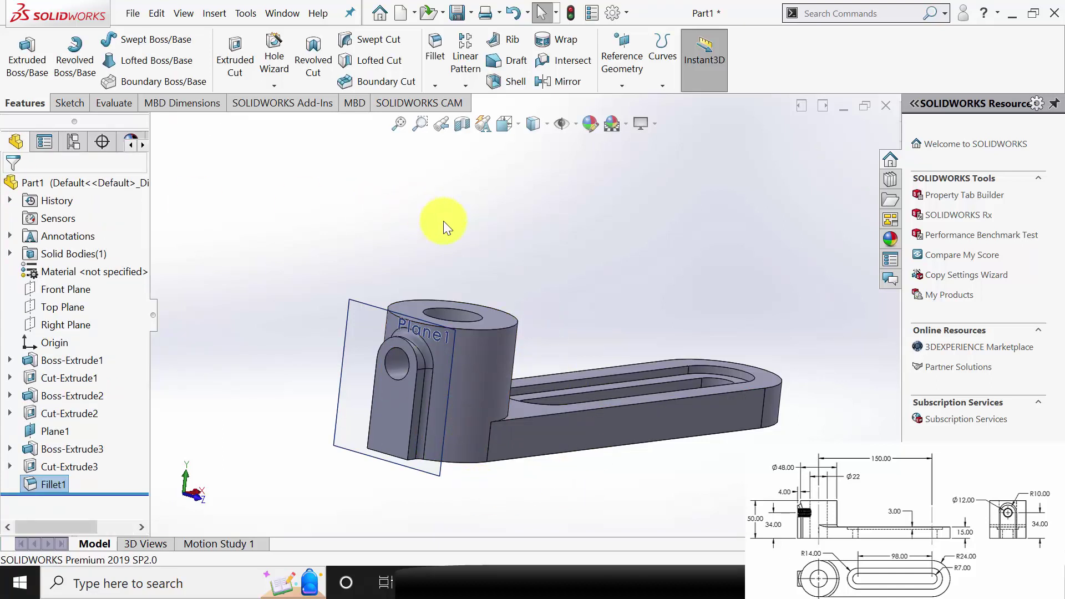
Hide the reference plane at the arched boss's outer face.
click(375, 319)
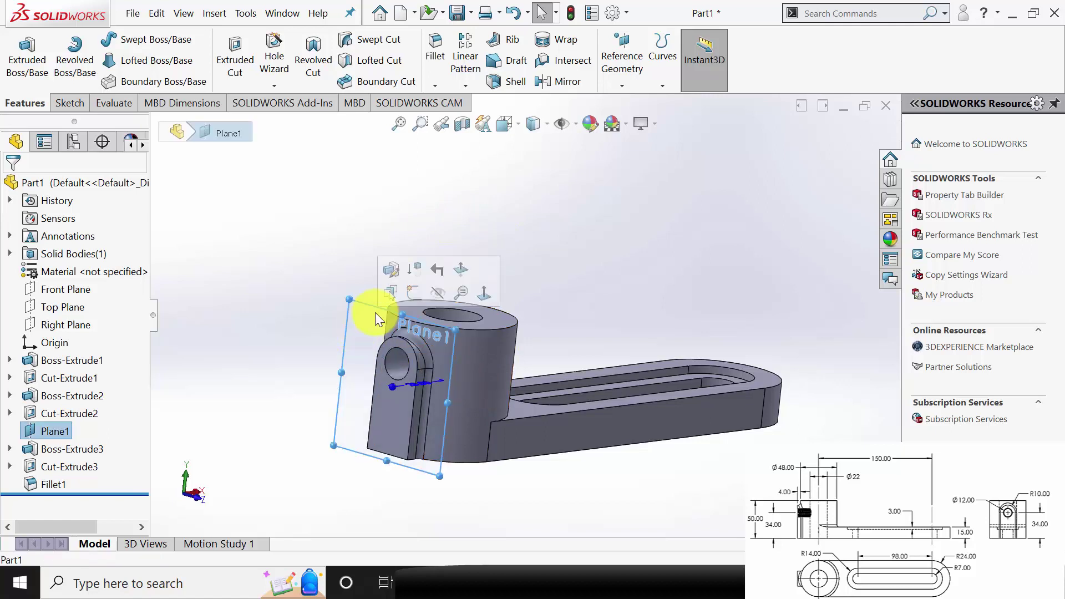
click(439, 292)
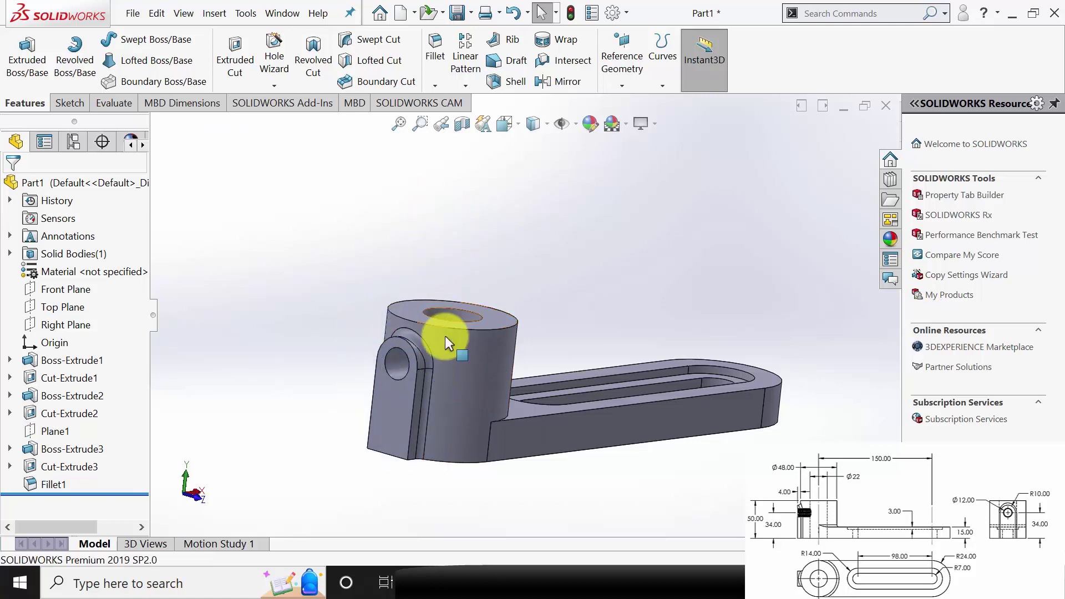
middle_drag(445, 335, 347, 189)
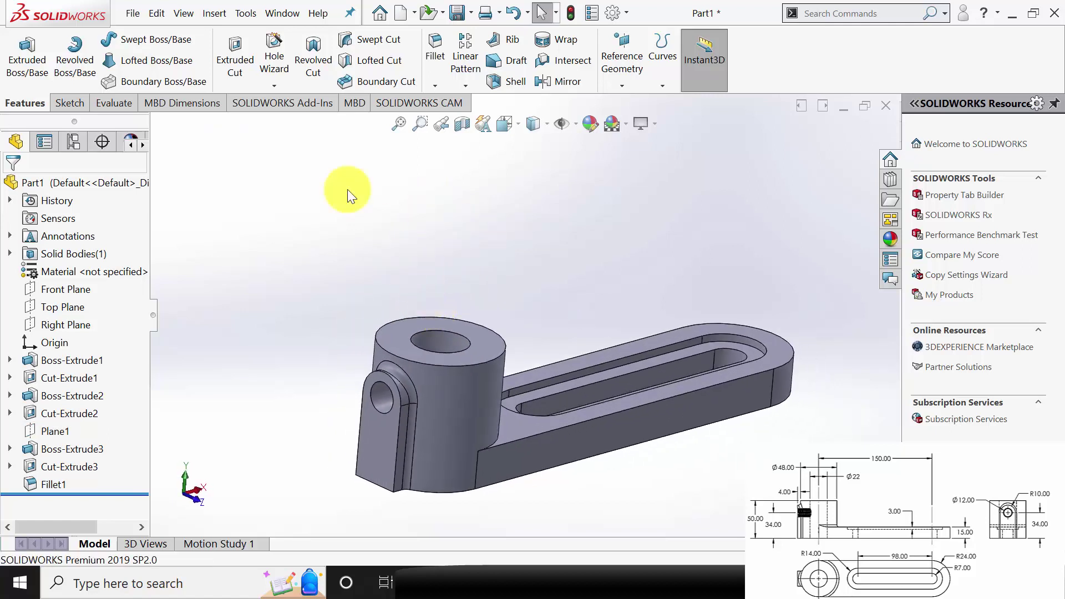
Start a Thread on the side hole's outer circular edge, using the flat arched face as its start location.
click(275, 86)
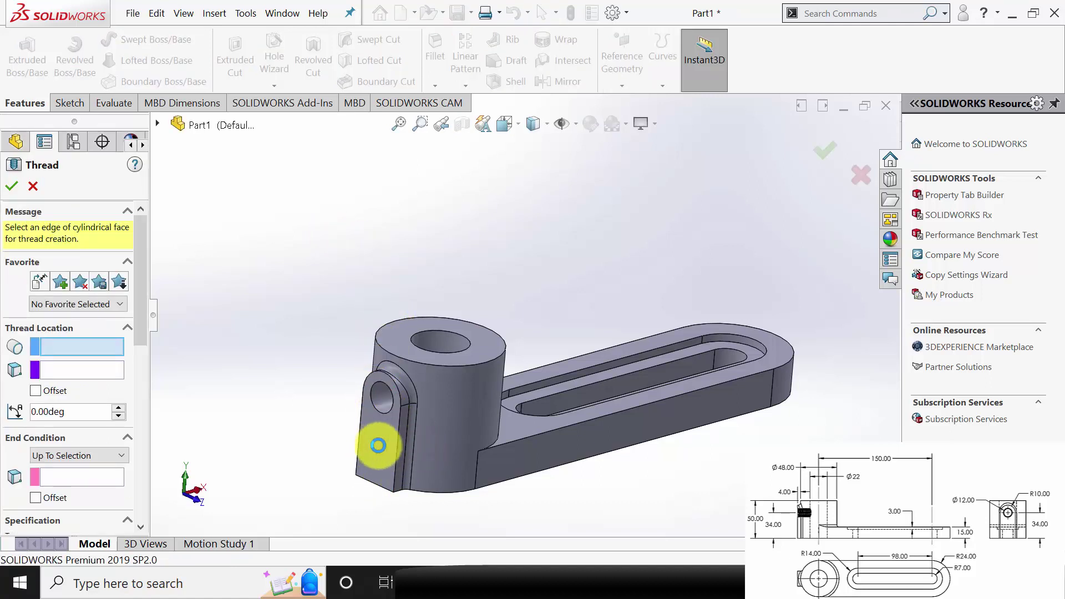
click(389, 426)
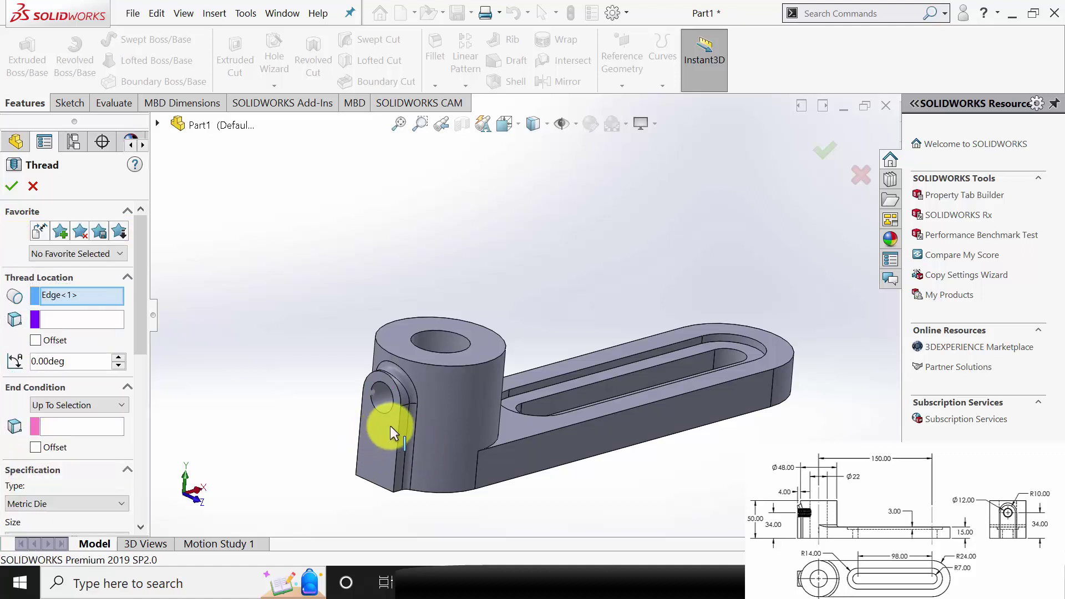
click(70, 319)
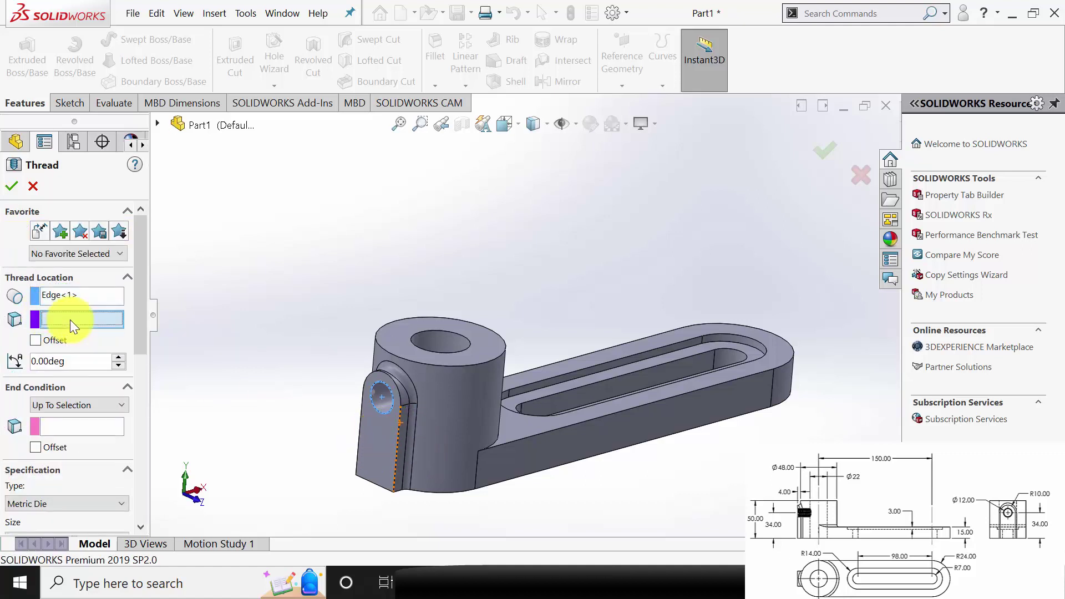
click(388, 447)
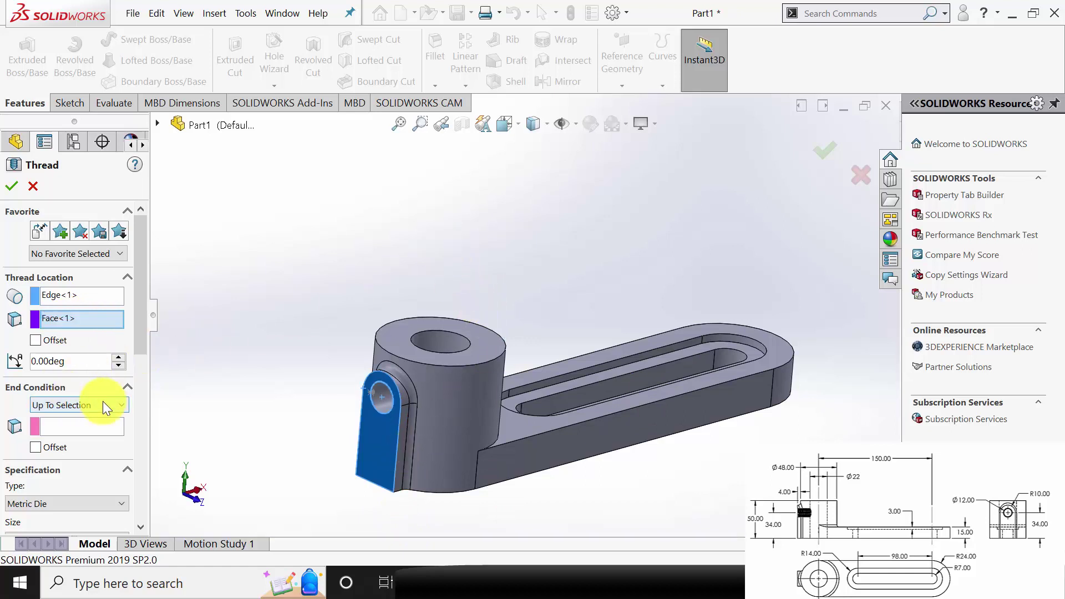
Set the thread's end condition to Blind with a depth of 20 mm.
scroll(144, 394, down, 2)
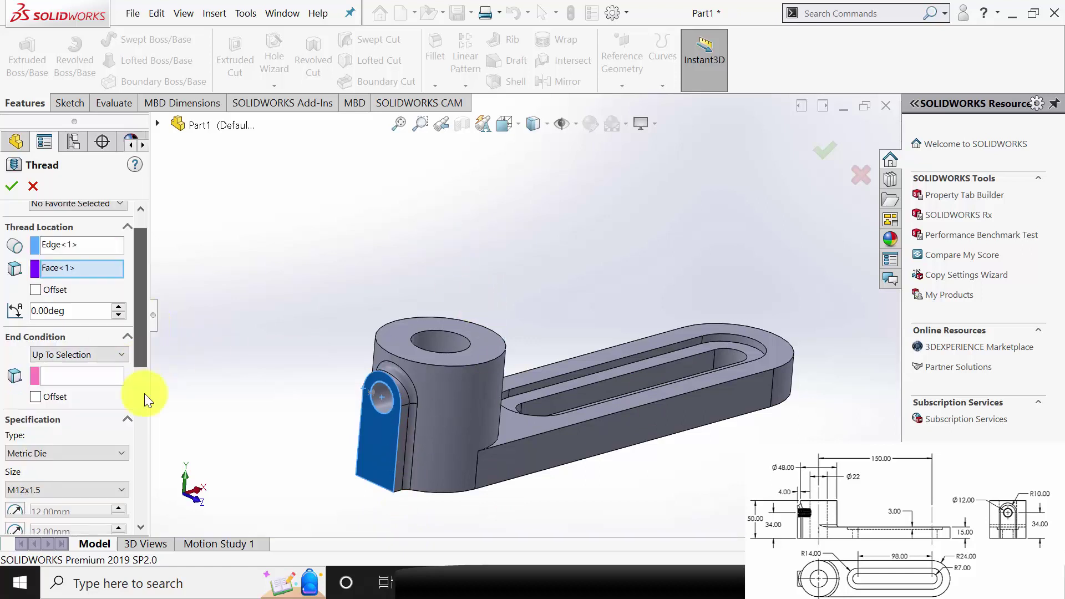
scroll(144, 394, down, 5)
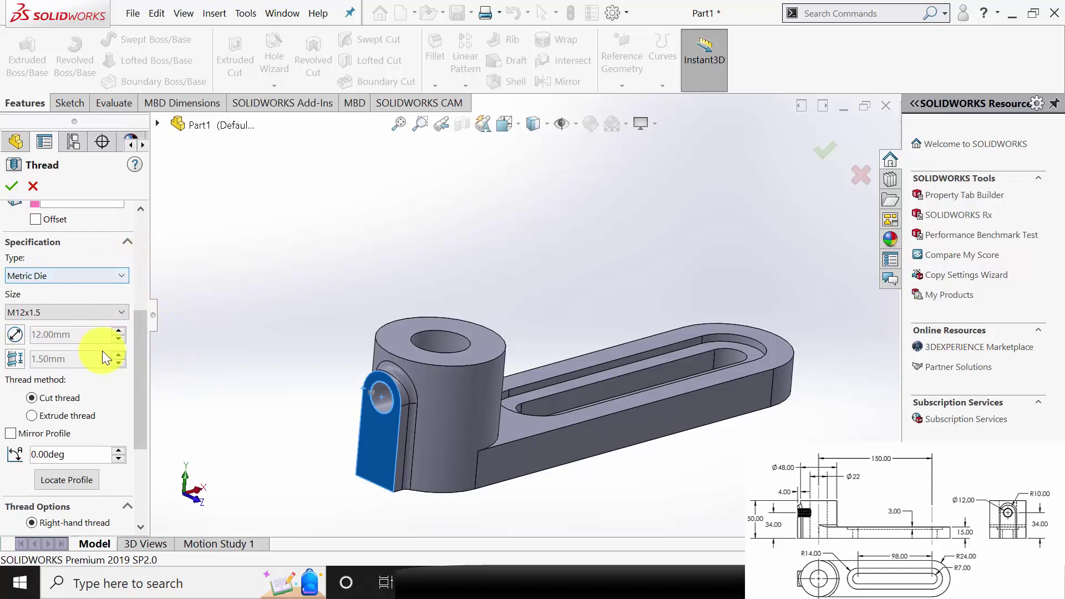
scroll(137, 348, up, 4)
click(106, 291)
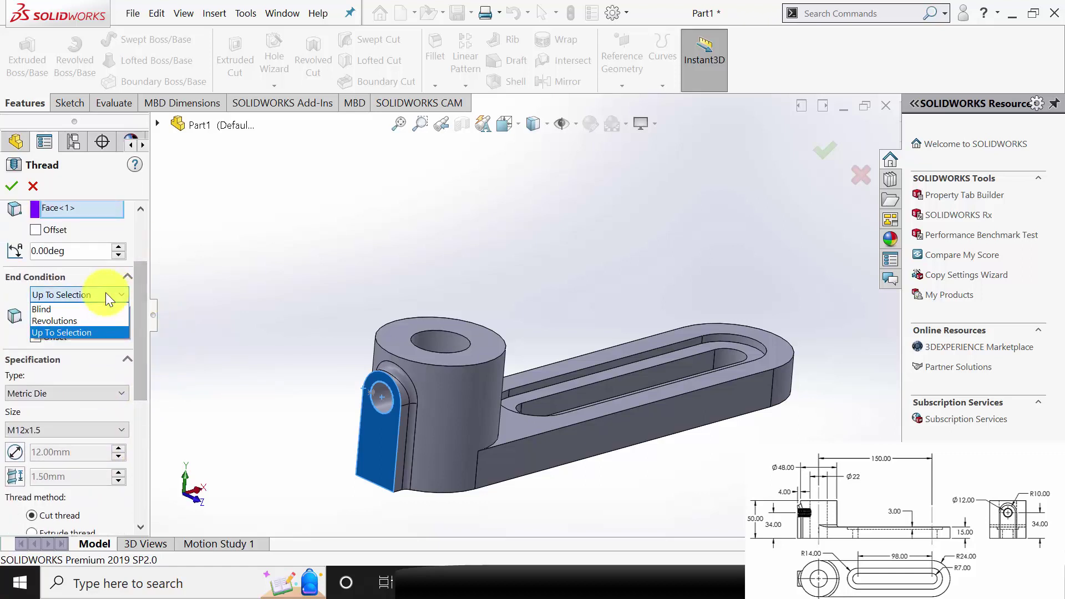
click(78, 309)
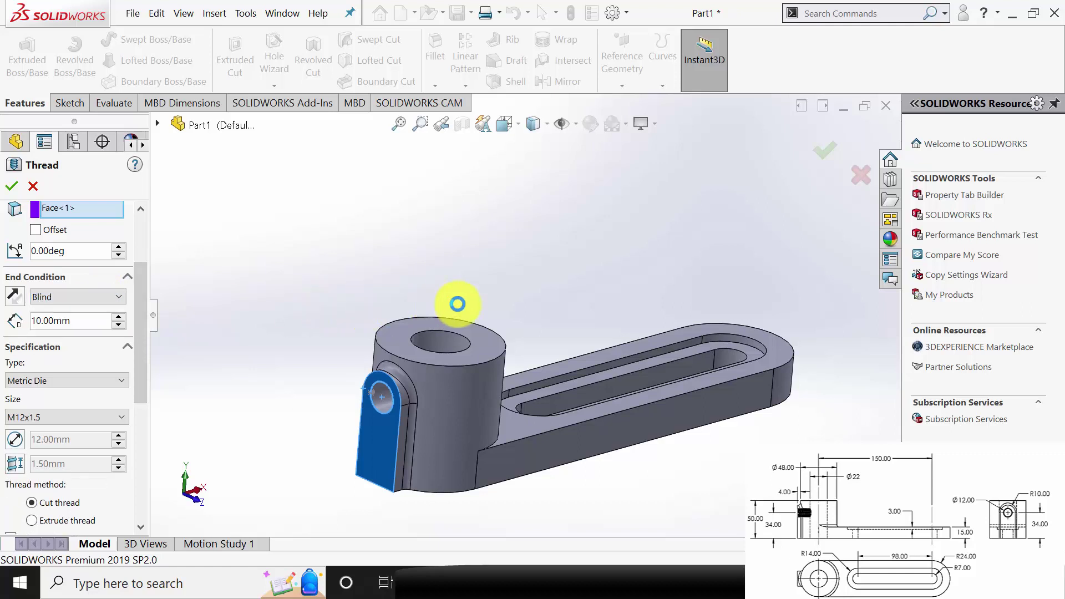
middle_drag(512, 276, 503, 398)
drag(88, 321, 15, 322)
text(20)
key(Return)
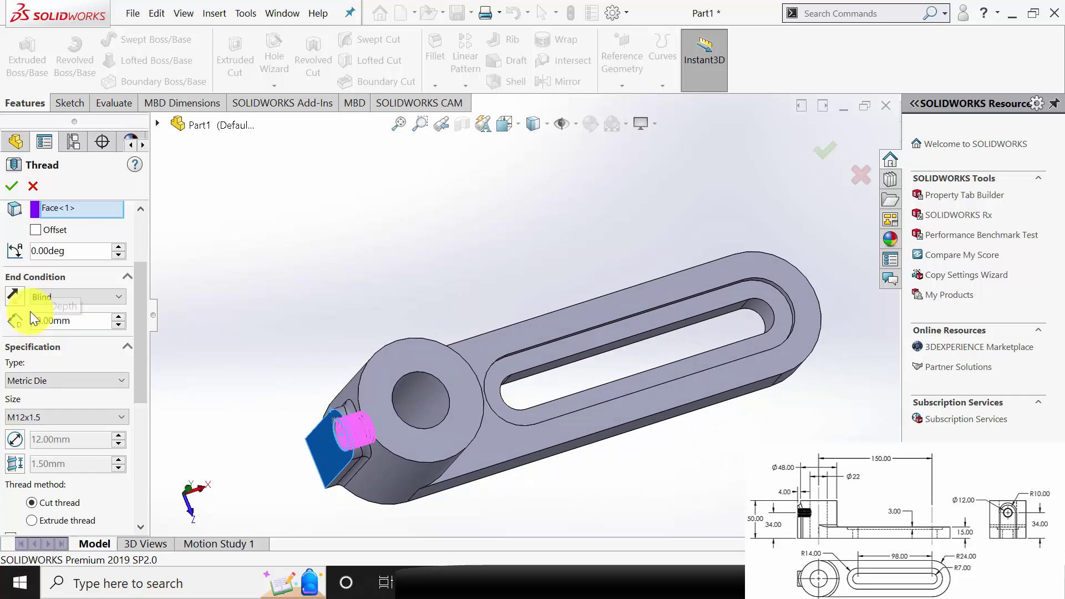
Complete the right-hand side-hole thread using the Extrude thread method, trimmed with both its start face and end face.
middle_drag(614, 309, 396, 410)
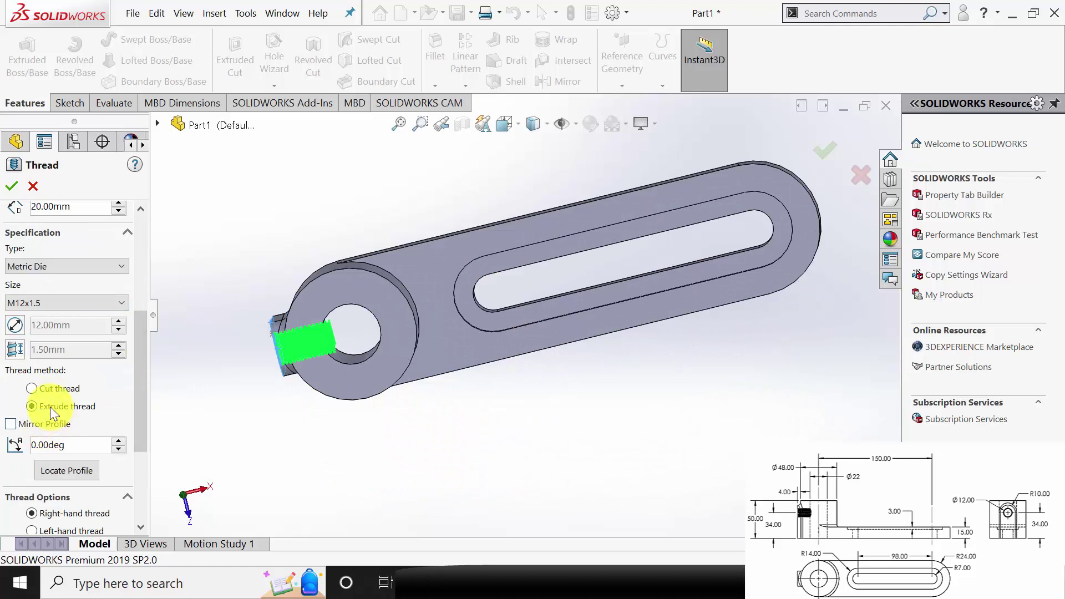
drag(145, 335, 145, 385)
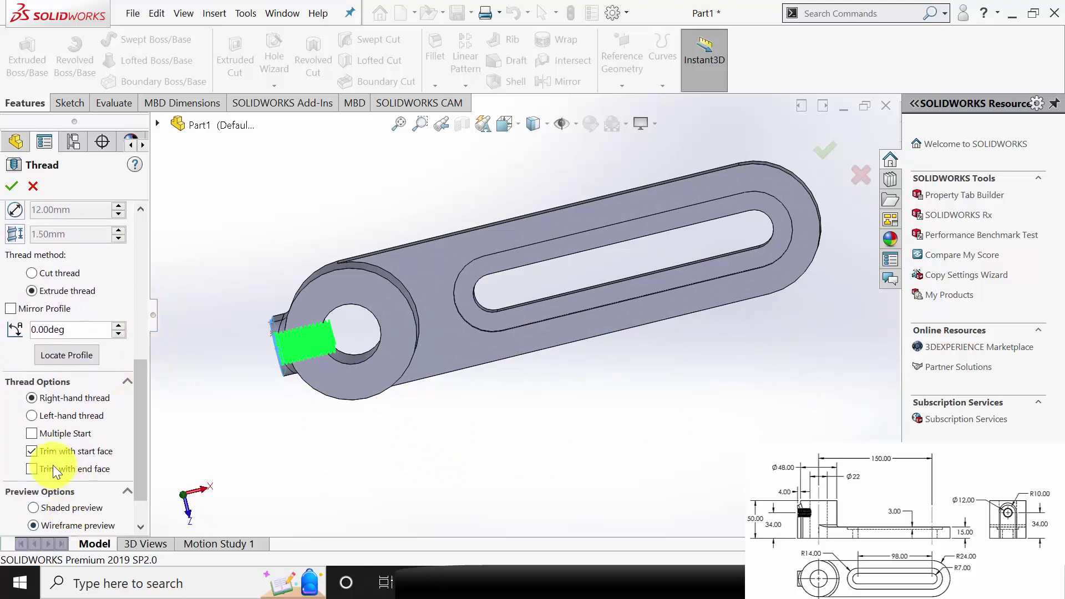
click(83, 469)
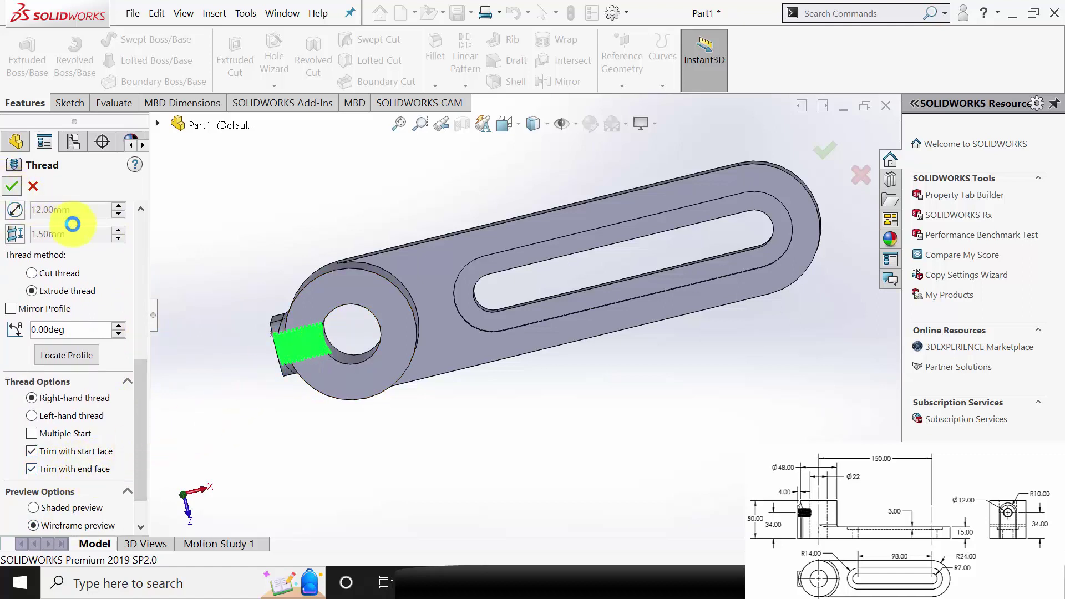
key(Return)
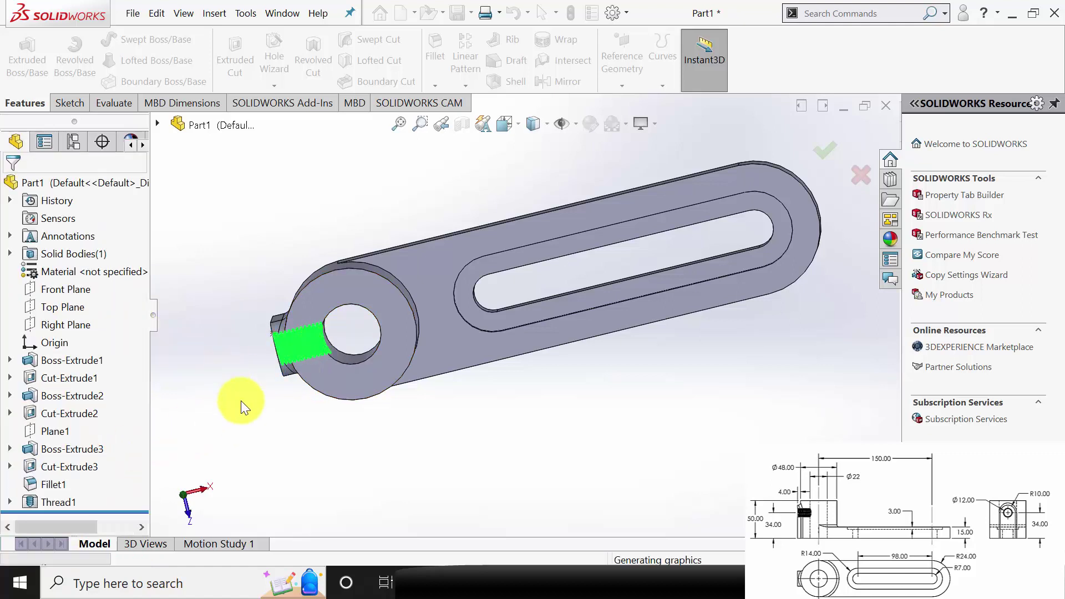
middle_drag(241, 400, 339, 267)
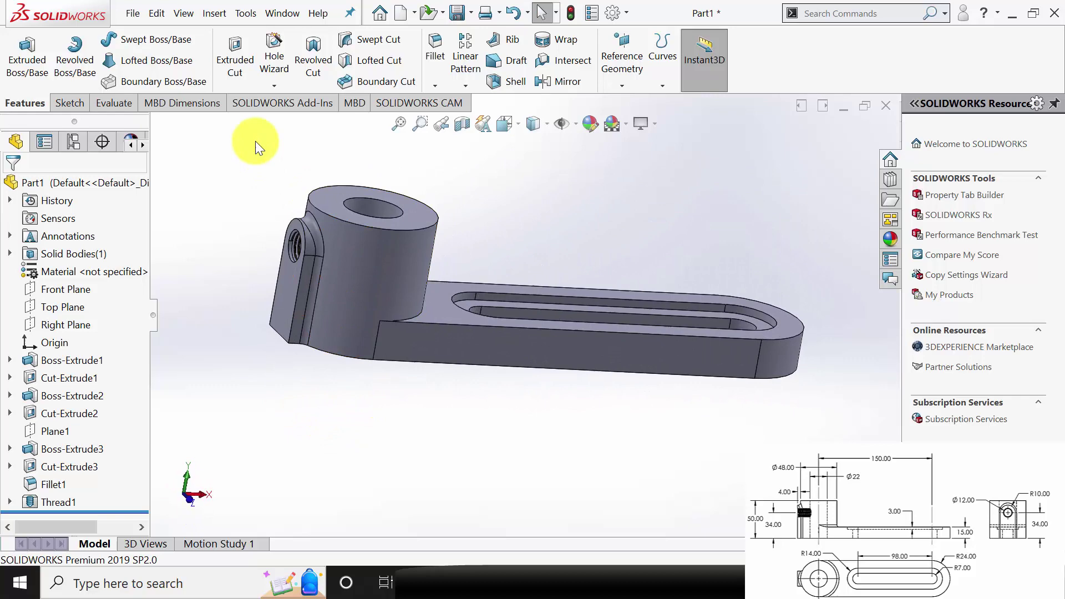
Save the part as Part1 in the Tool rest holder folder, rebuilding the document before saving.
click(133, 14)
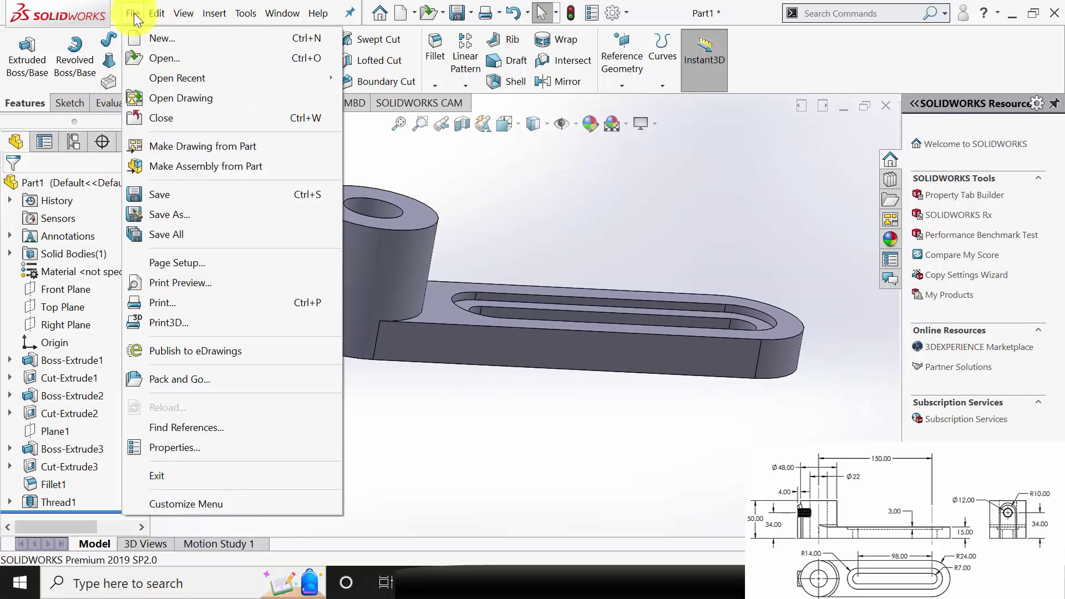
click(191, 221)
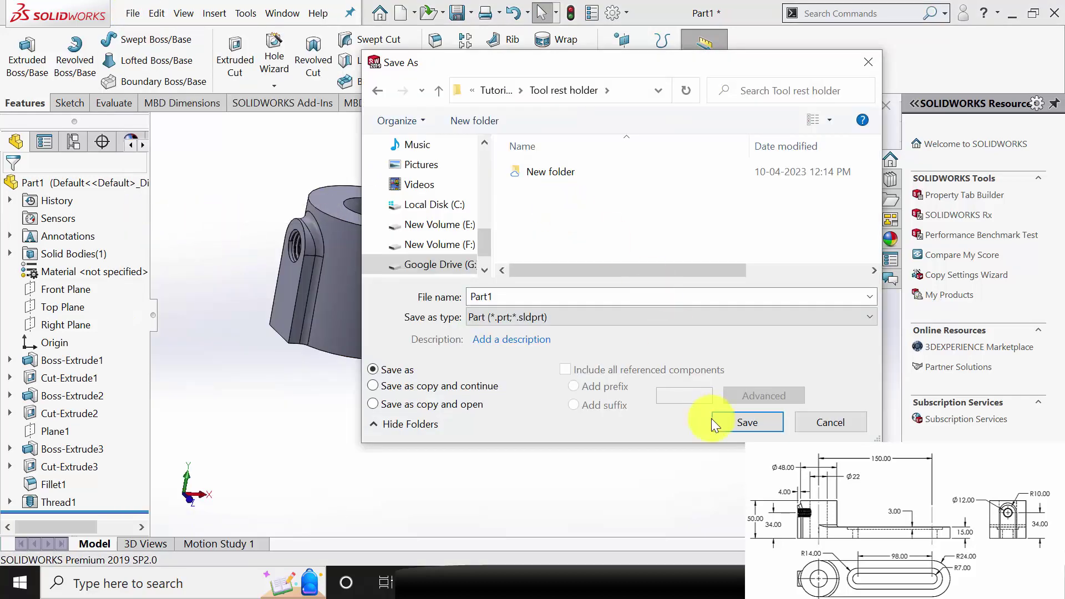
click(747, 423)
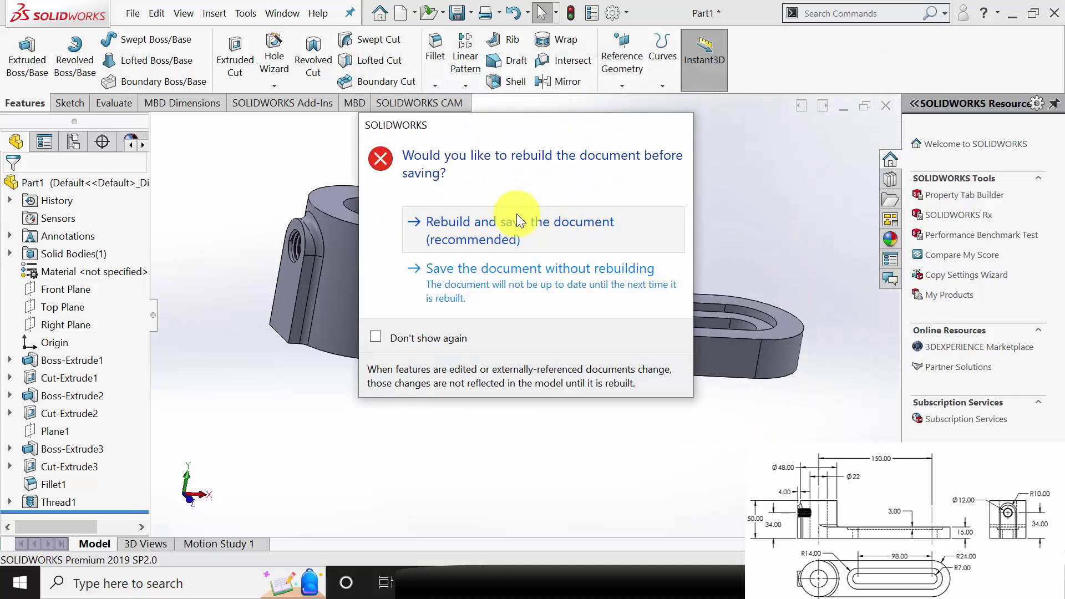
click(517, 215)
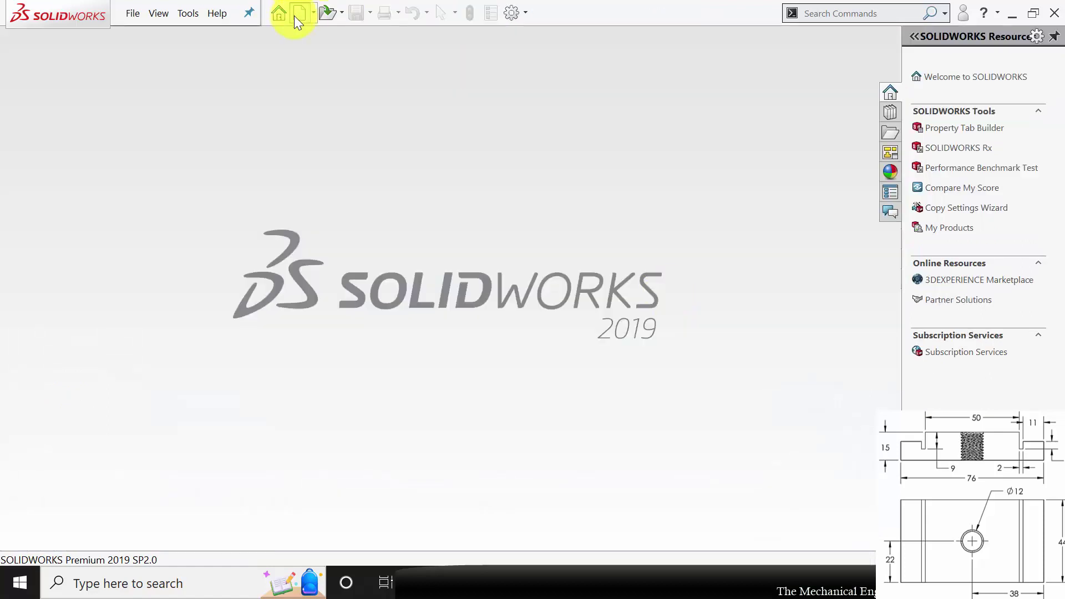
Create a new part and start a sketch on its Front Plane.
click(294, 16)
click(610, 467)
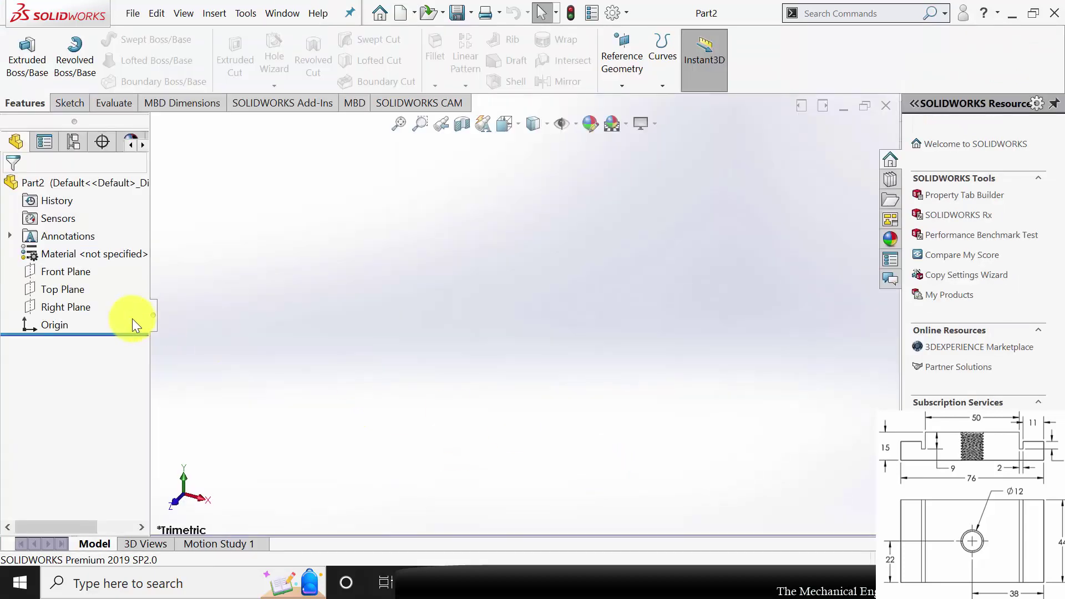
click(61, 268)
click(76, 247)
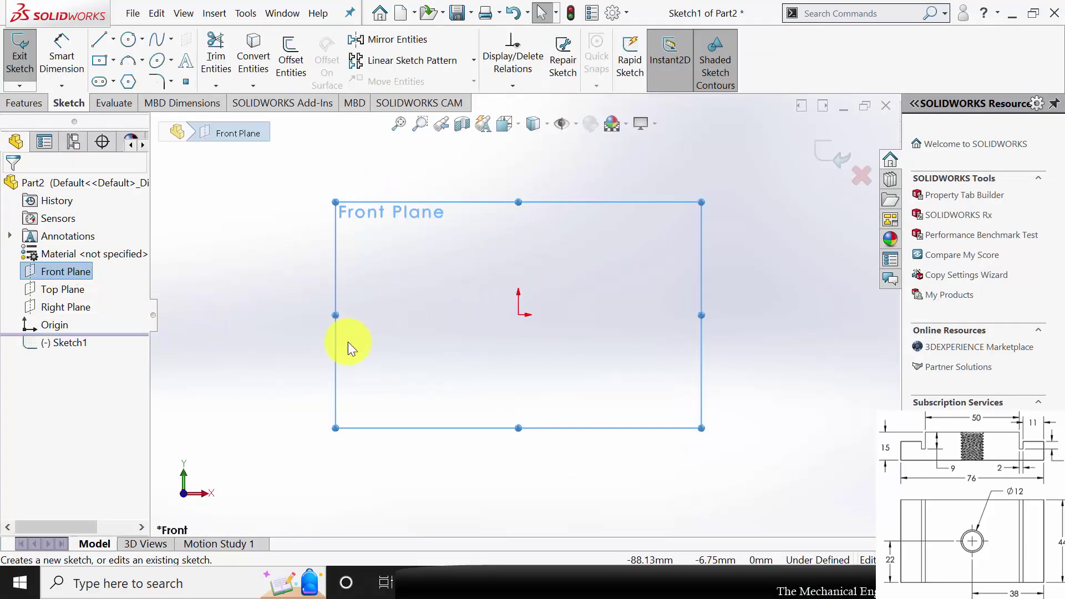
Sketch a closed stepped line profile from the origin, about 103 mm long and 42 mm high, with a narrow notch beside the lower step.
click(99, 39)
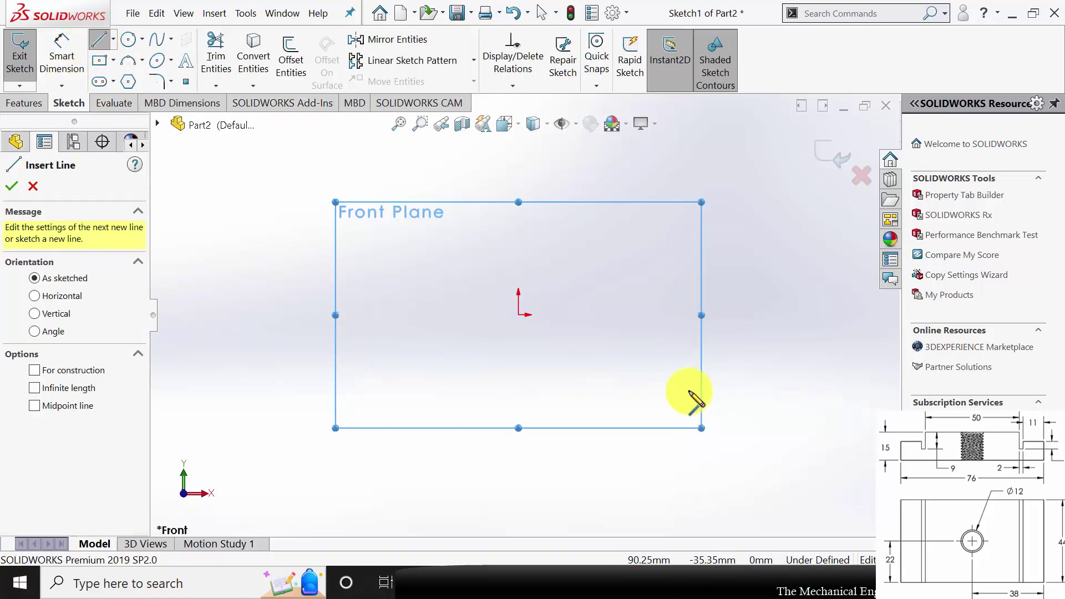
click(519, 314)
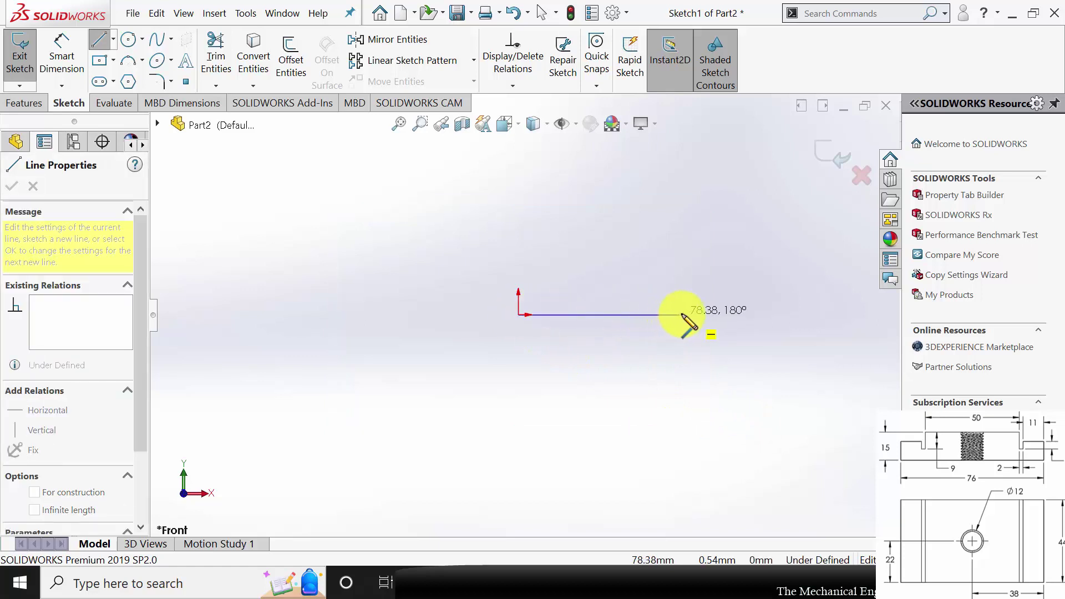
click(731, 315)
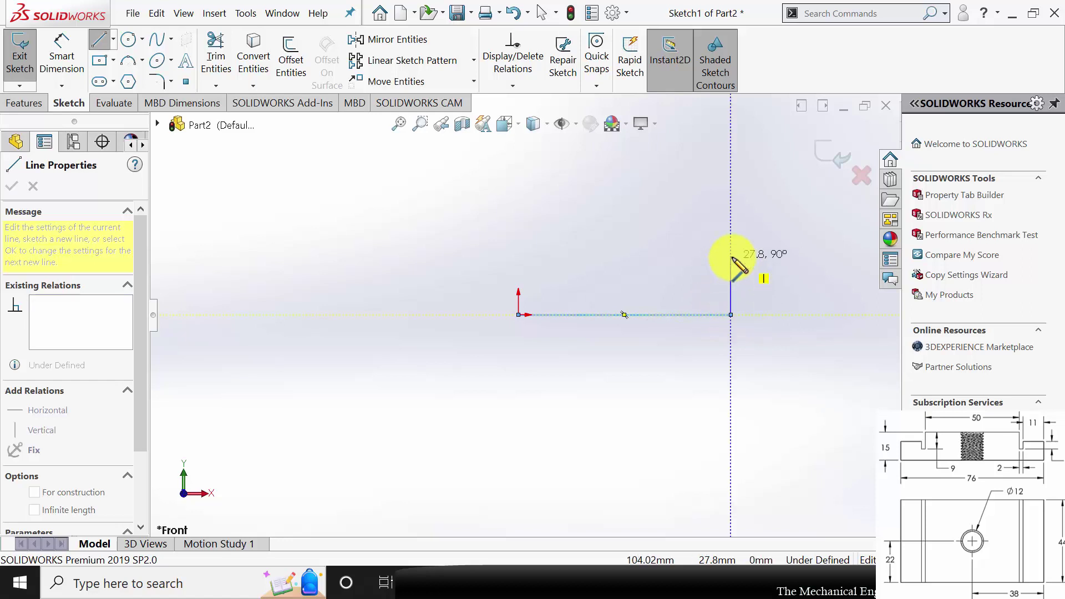
click(731, 257)
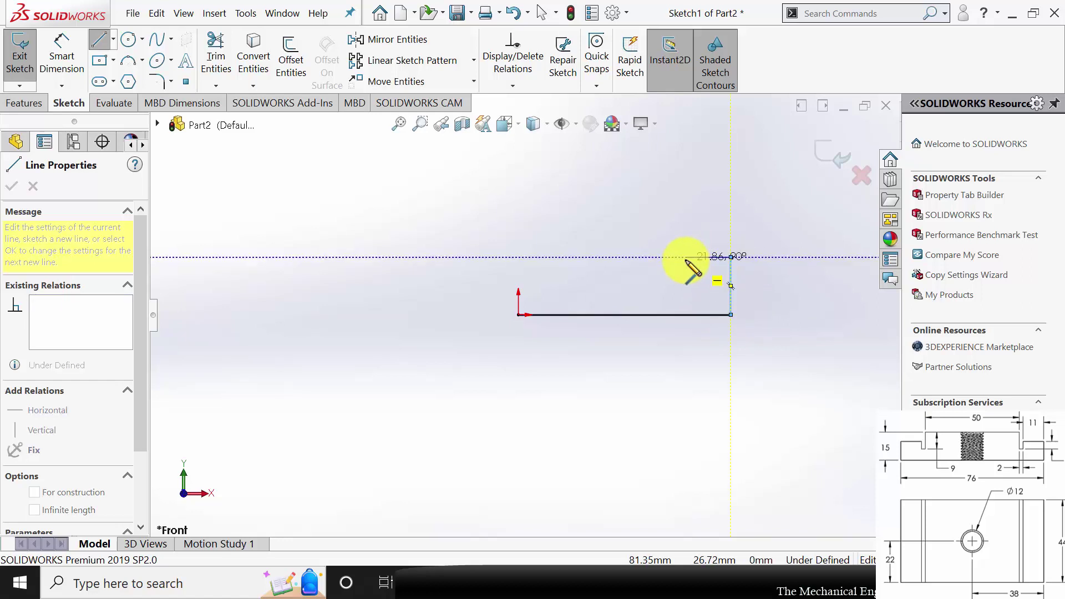
click(687, 257)
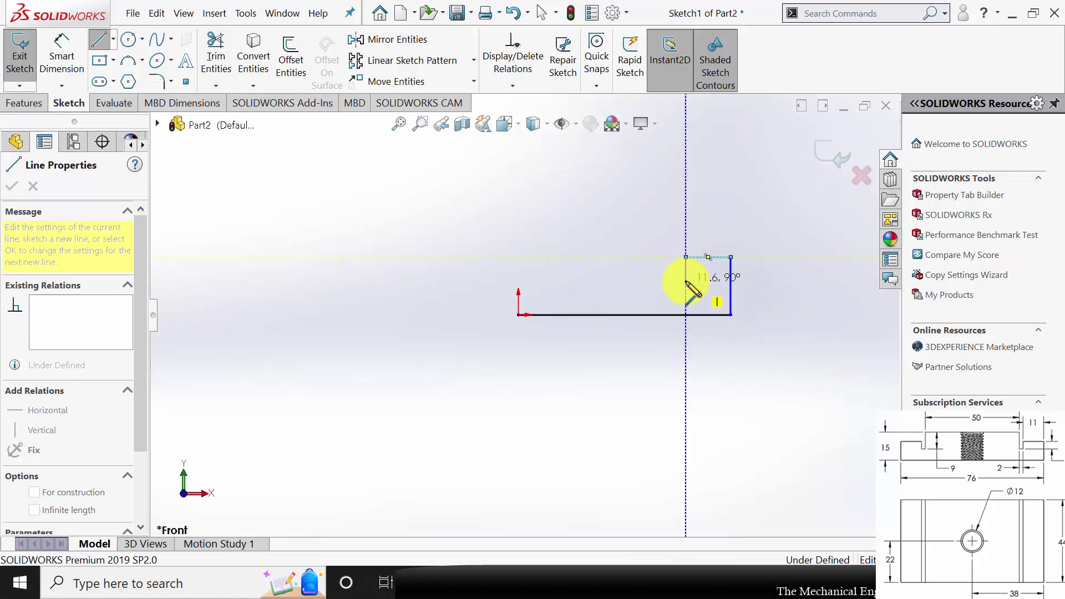
click(687, 281)
click(677, 281)
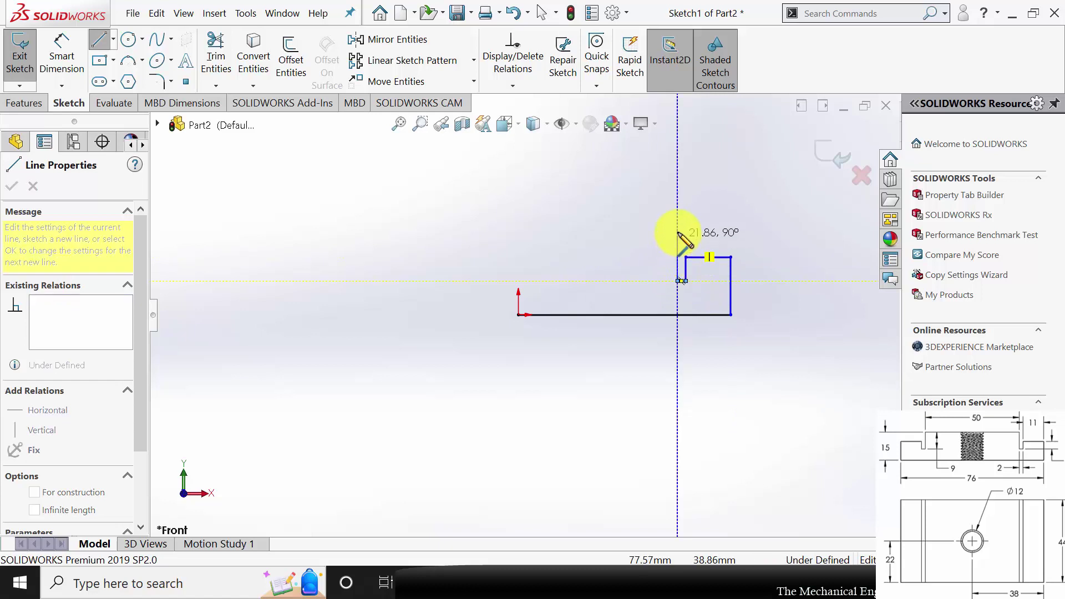
click(678, 227)
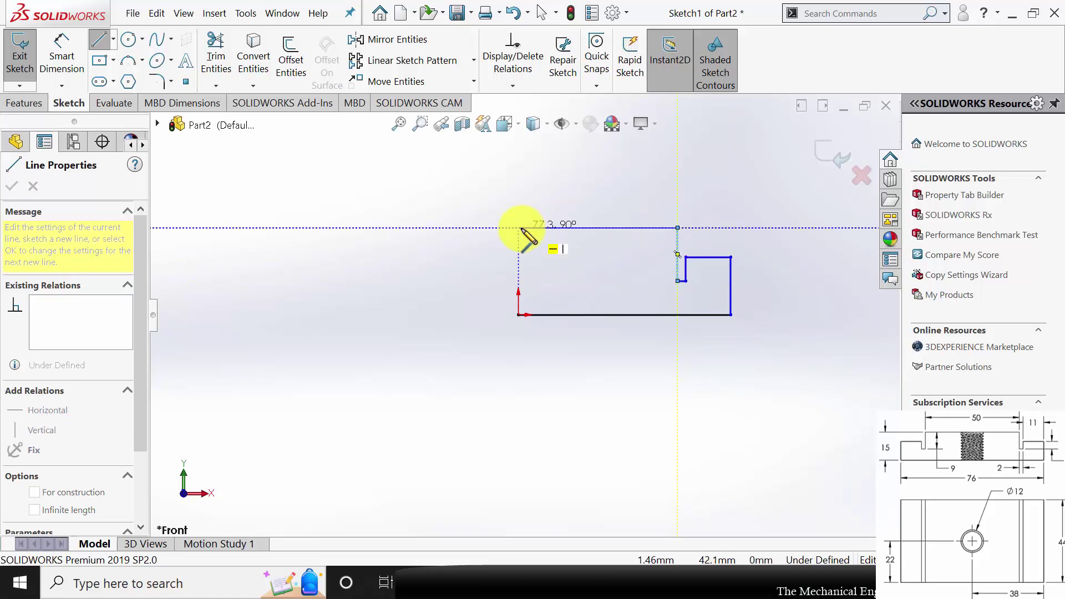
click(518, 227)
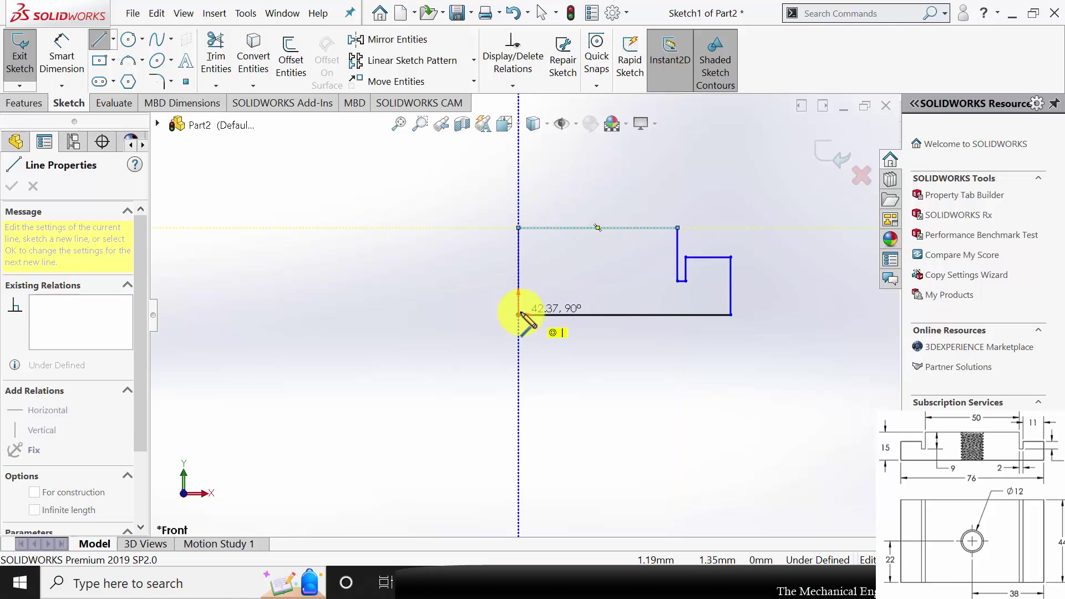
click(519, 314)
key(Escape)
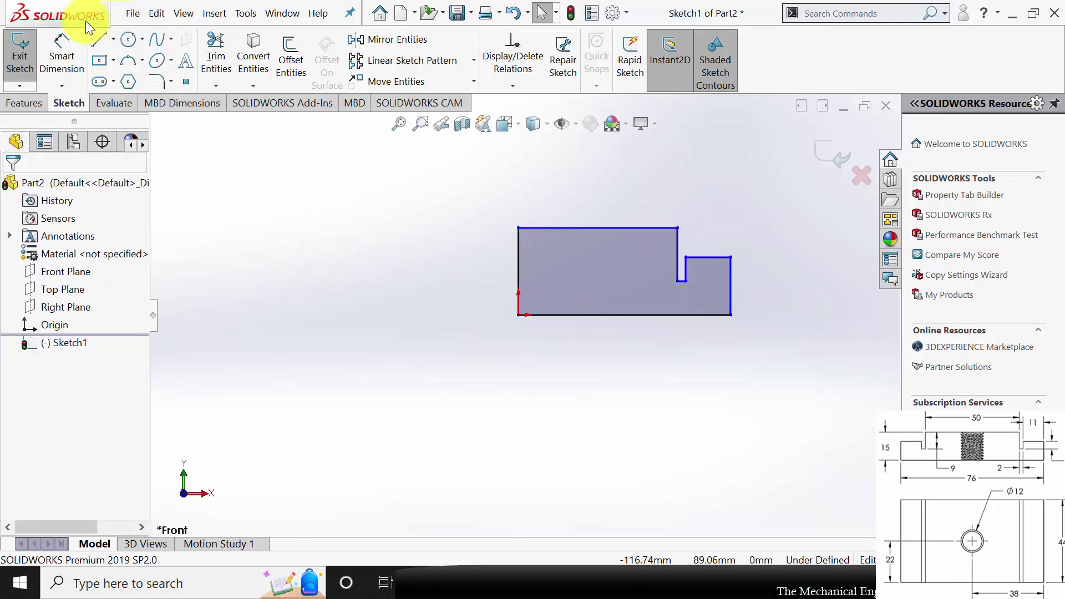
Dimension the profile's bottom edge to 38 mm and its vertical edge at the origin to 15 mm.
click(61, 55)
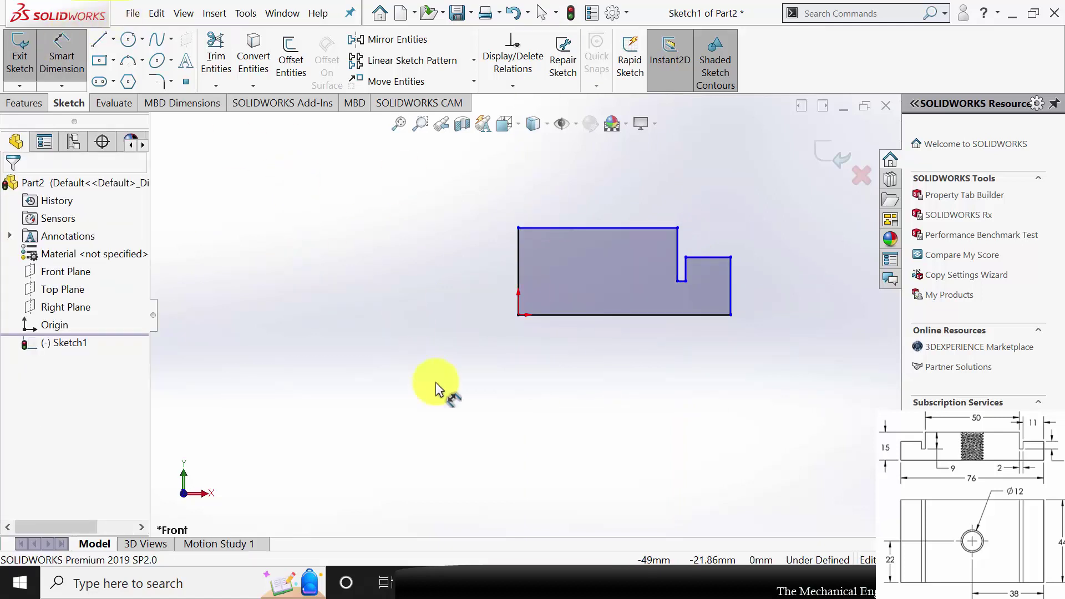
click(638, 316)
click(628, 408)
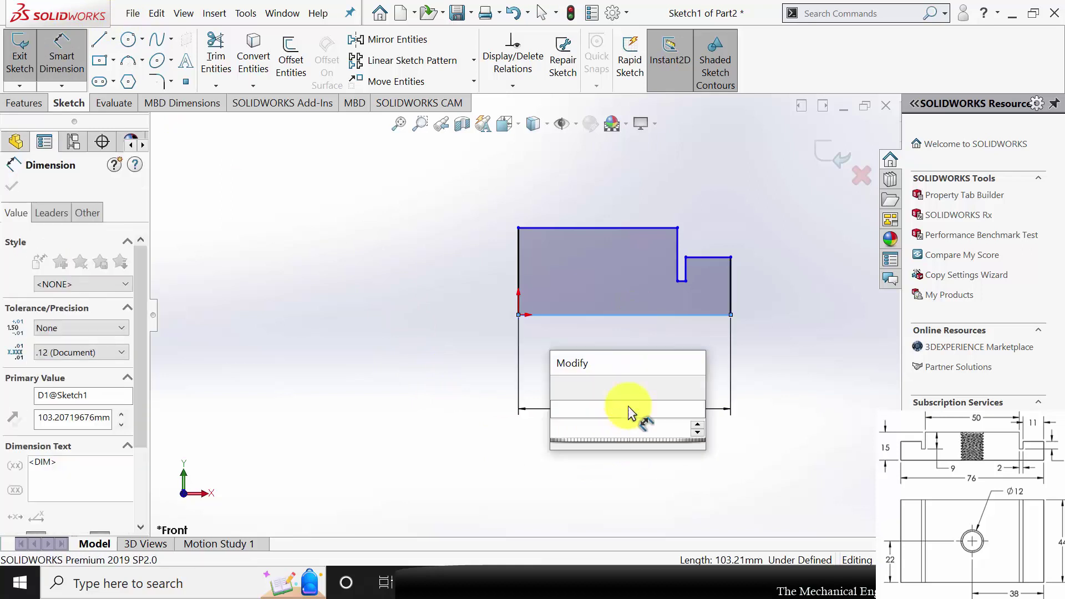
text(38)
key(Return)
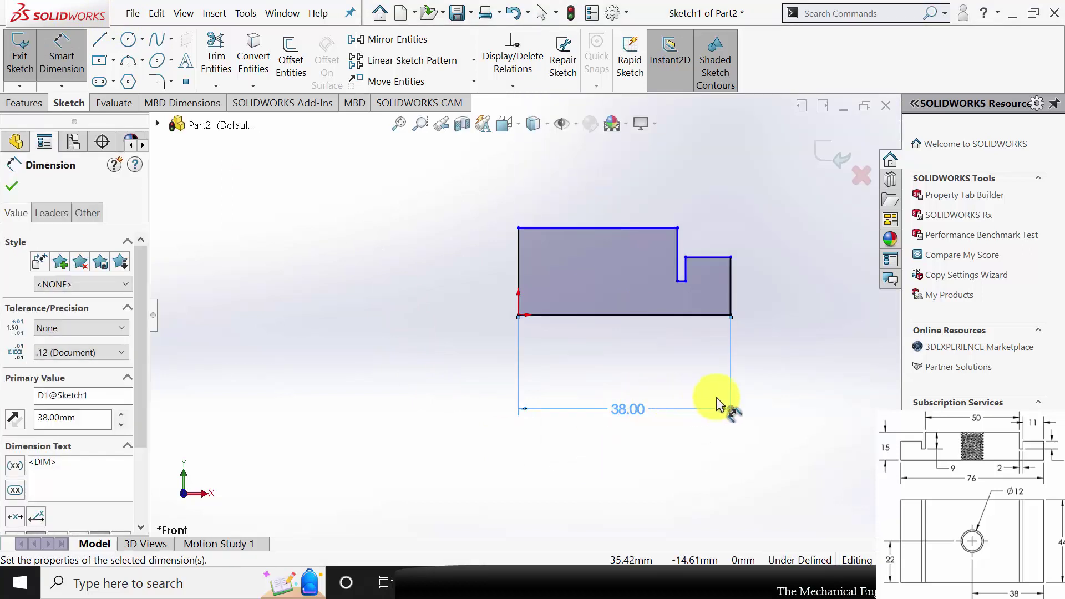
click(519, 260)
click(441, 276)
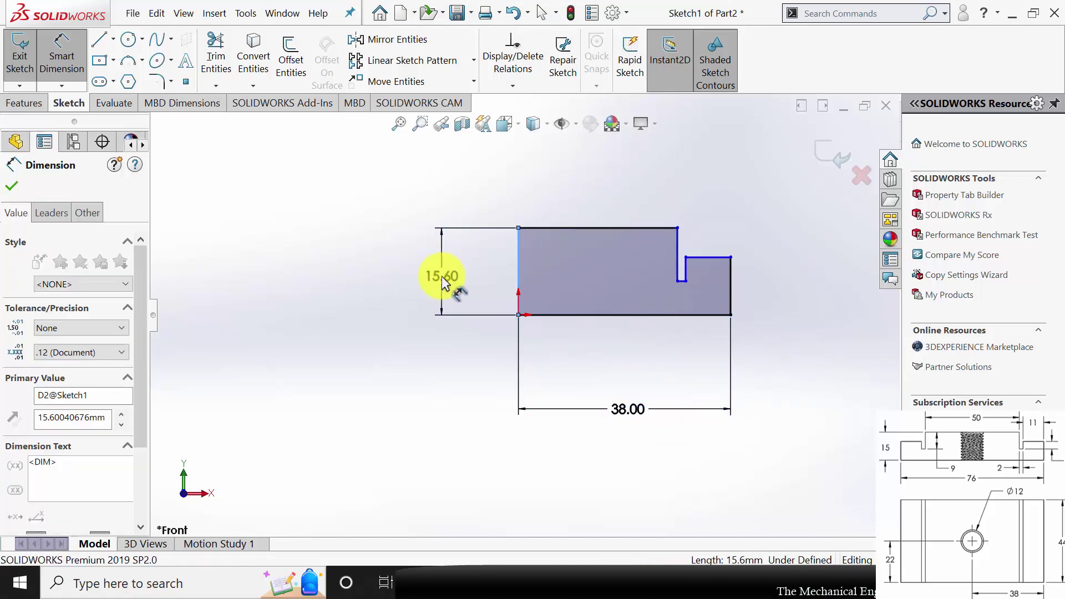
text(15)
key(Return)
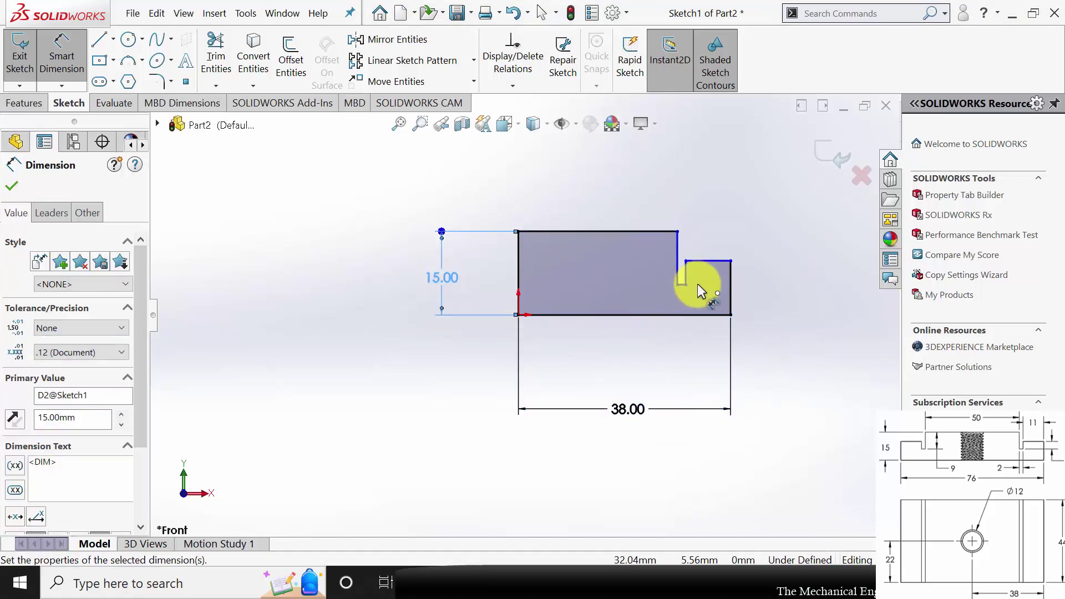
Dimension the lower step's top edge to 11 mm.
click(708, 261)
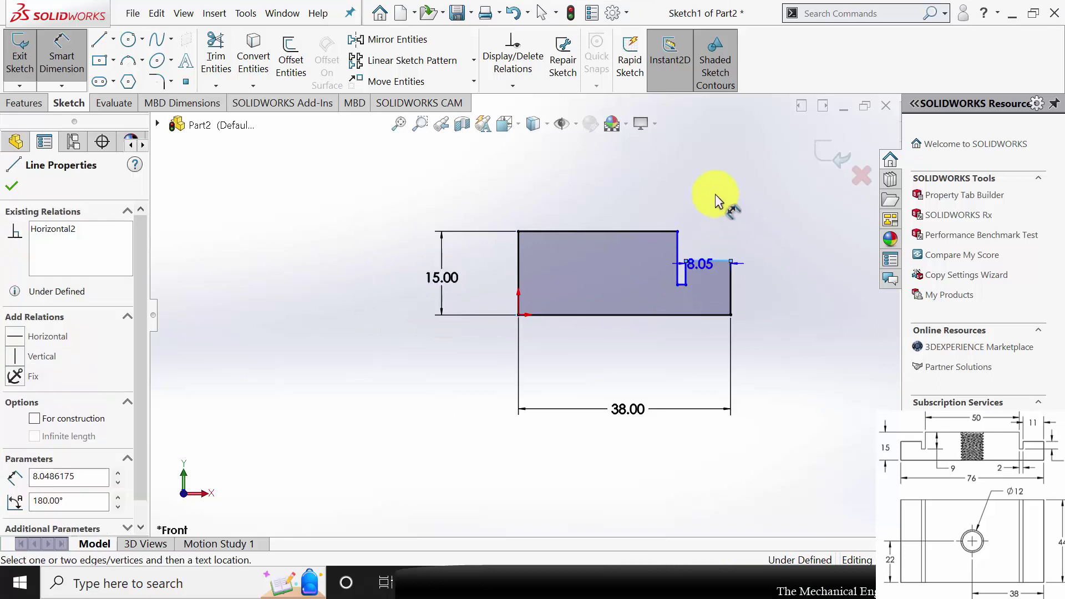
click(714, 172)
text(11)
key(Return)
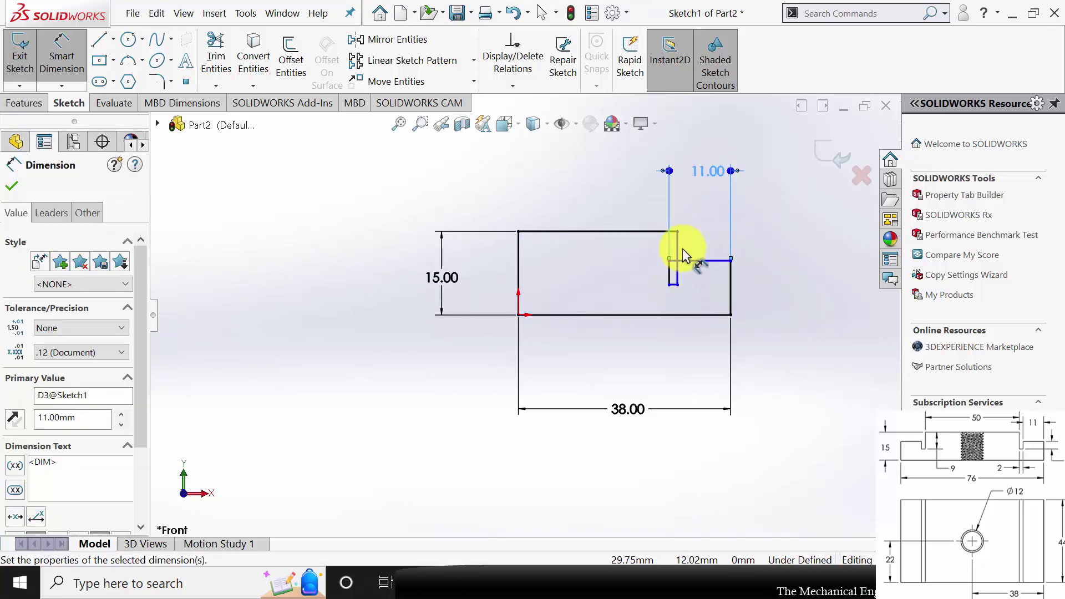
key(Escape)
Move the notch's inner wall toward the origin to uncross the profile, and dimension the notch's bottom width to 2 mm.
drag(674, 247, 638, 246)
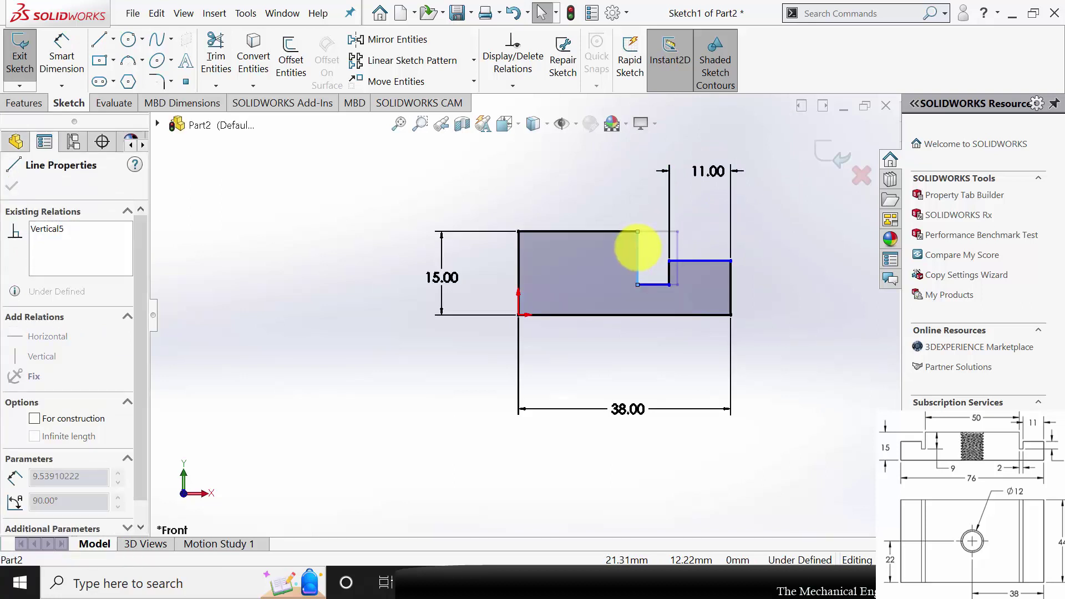
key(Escape)
click(61, 60)
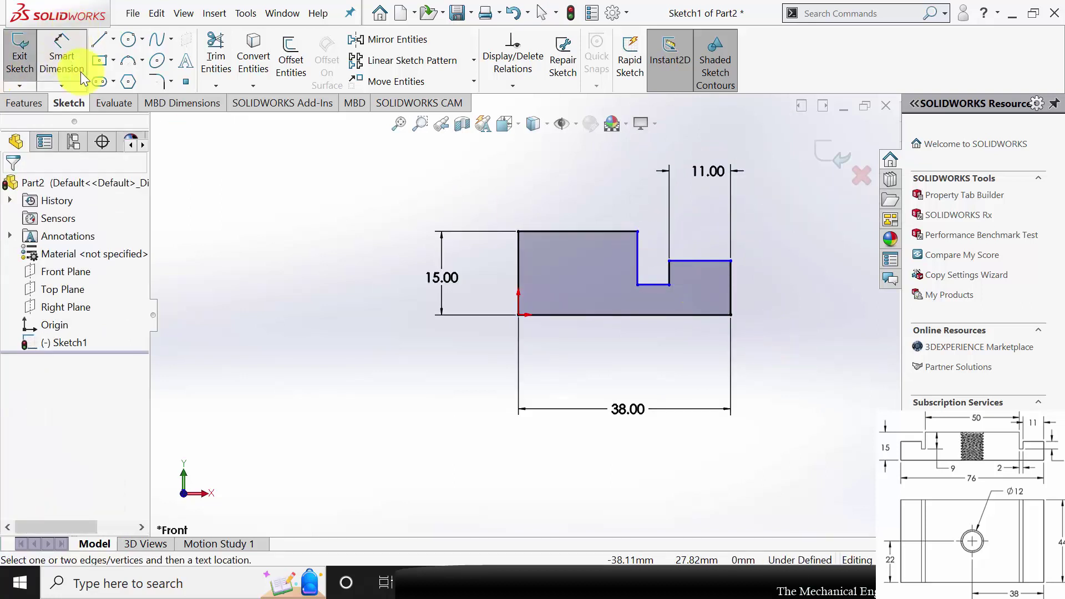
click(654, 286)
click(653, 360)
text(2)
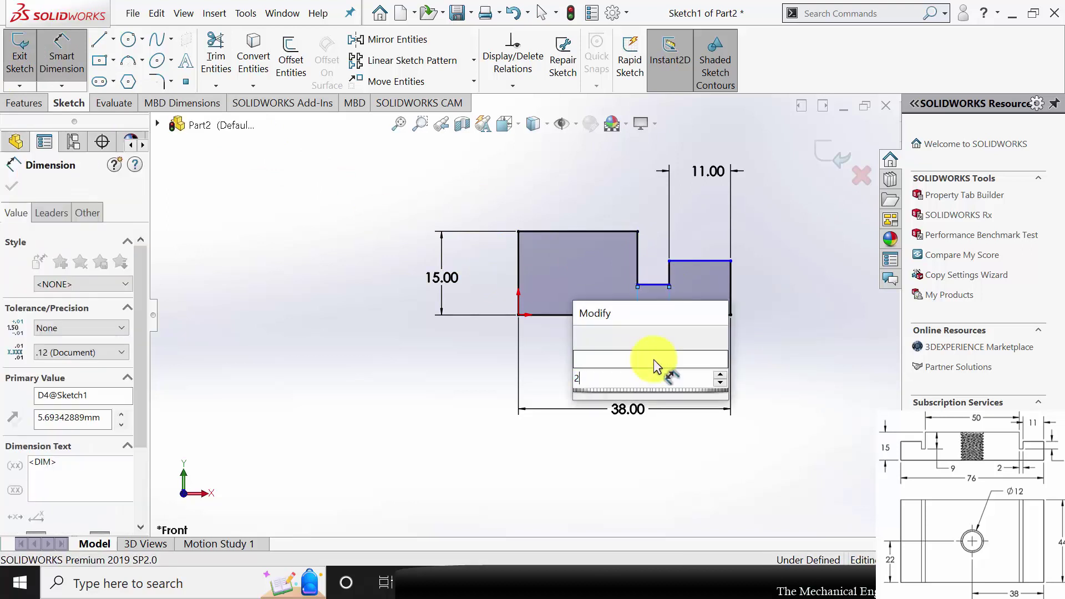
key(Return)
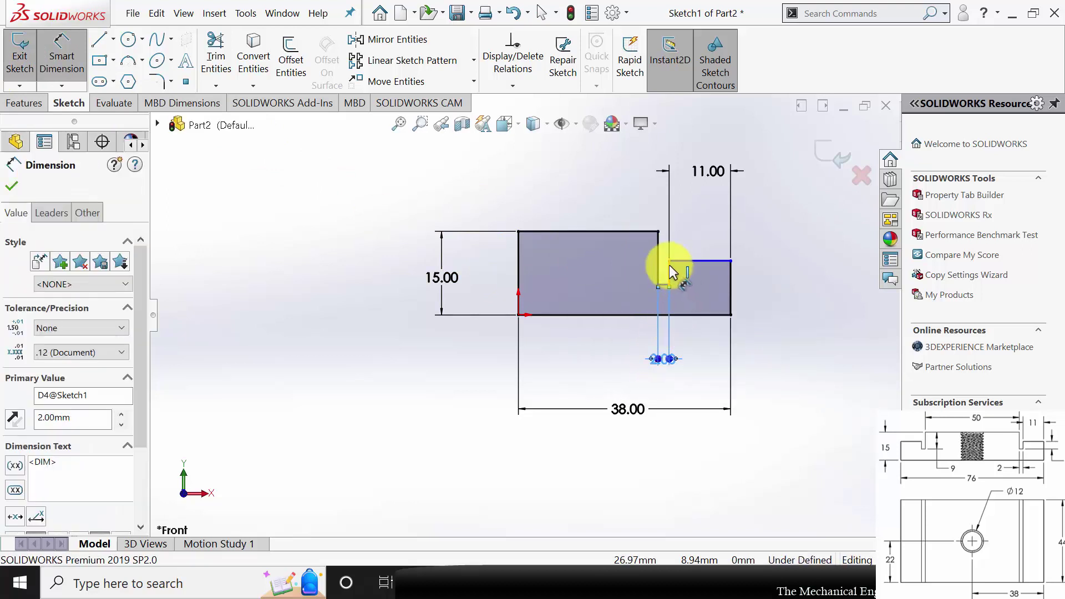
Dimension the notch's short wall beside the lower step to 4 mm and its tall wall to 9 mm.
click(669, 269)
click(778, 284)
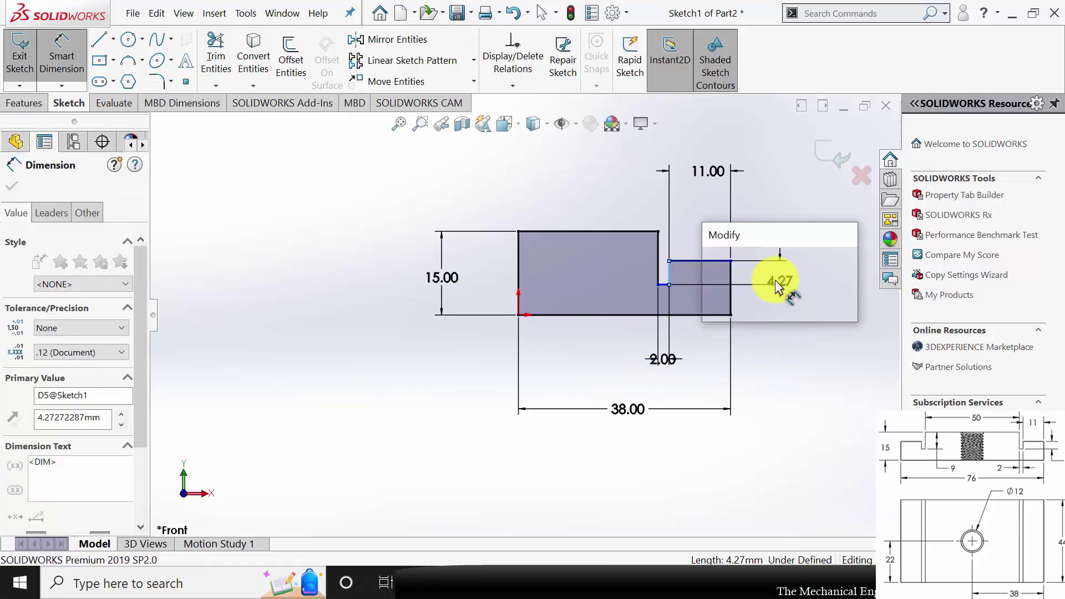
text(4)
key(Return)
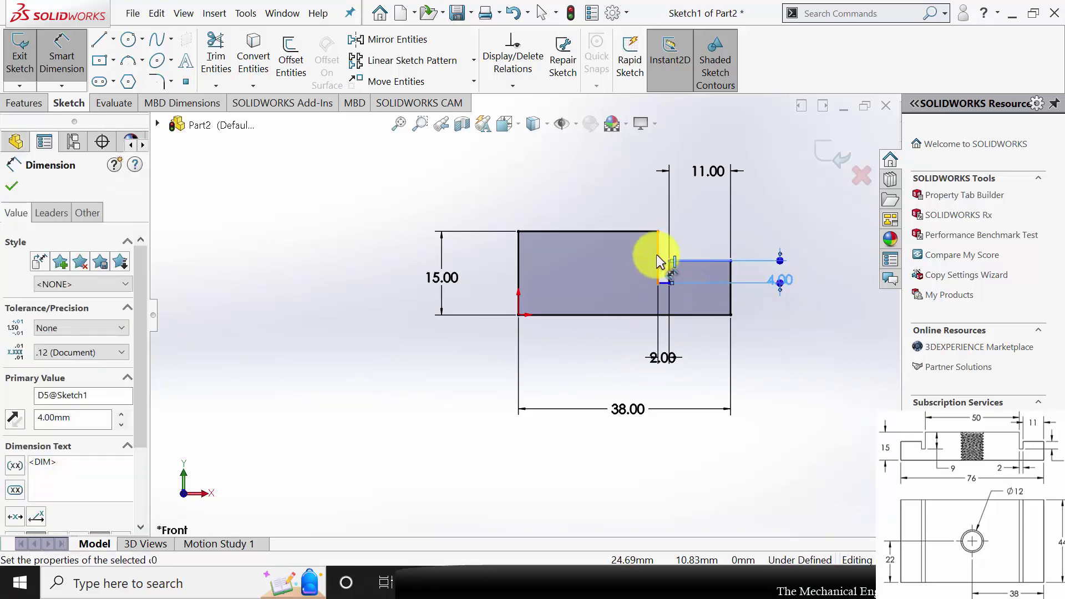
click(660, 261)
click(605, 201)
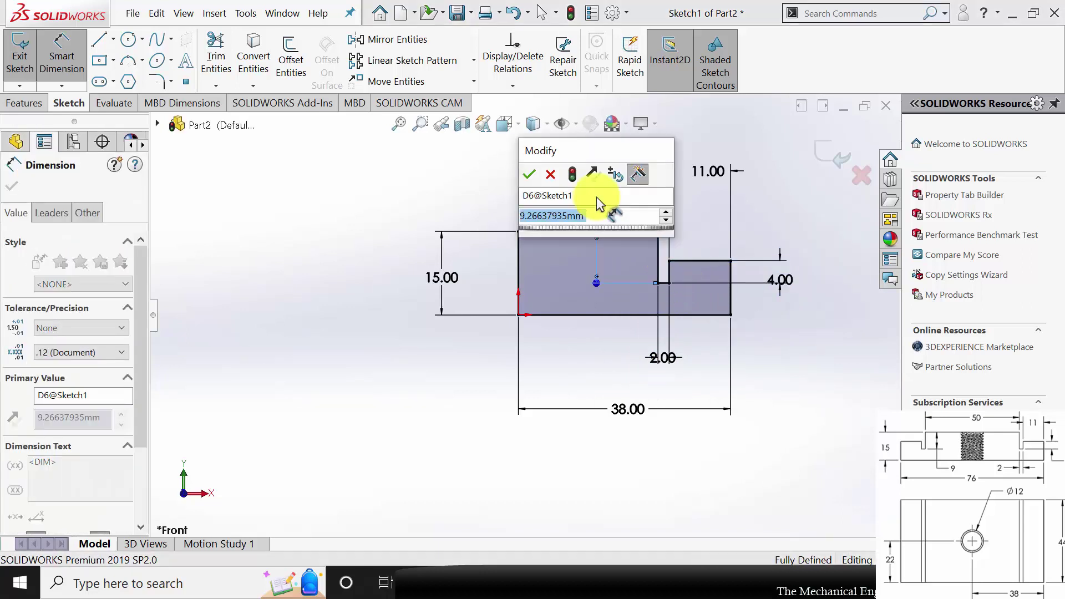
text(9)
key(Return)
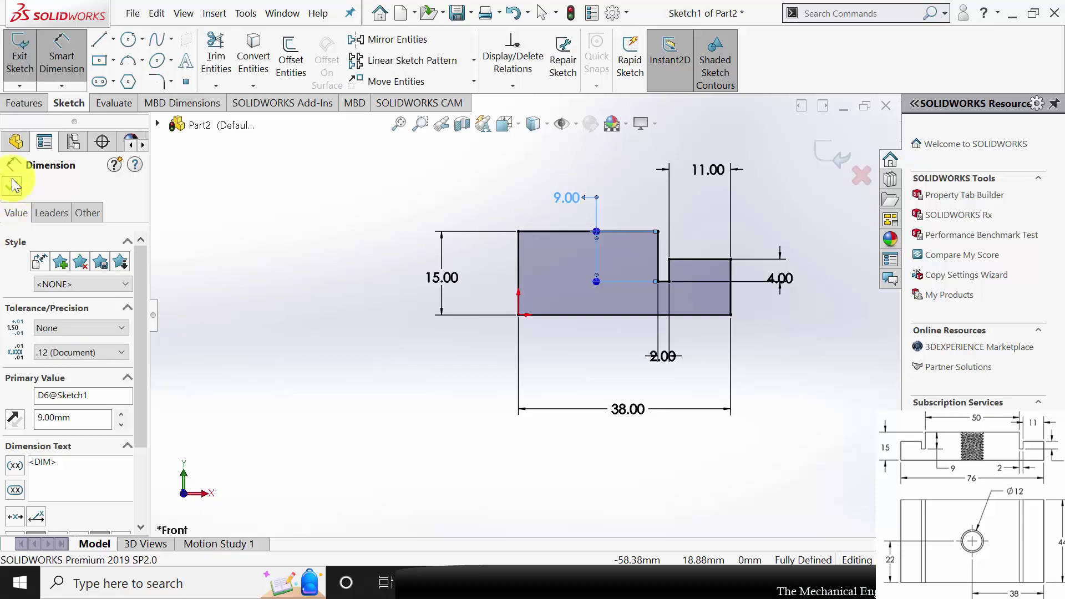
Mirror all the profile's edges except the vertical one at the origin, using that vertical edge as the mirror line.
click(14, 186)
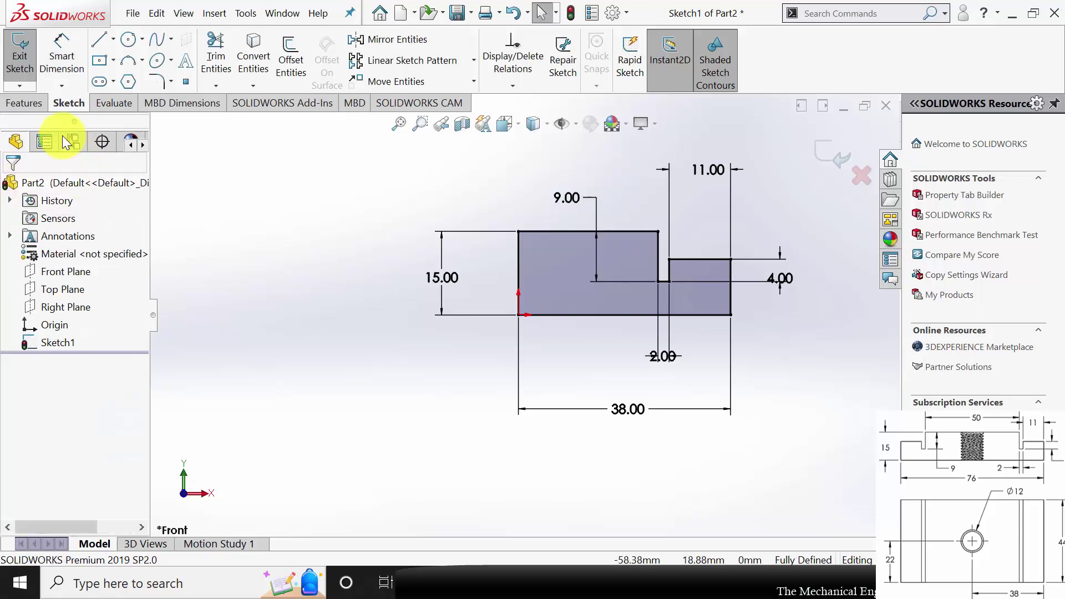
click(32, 104)
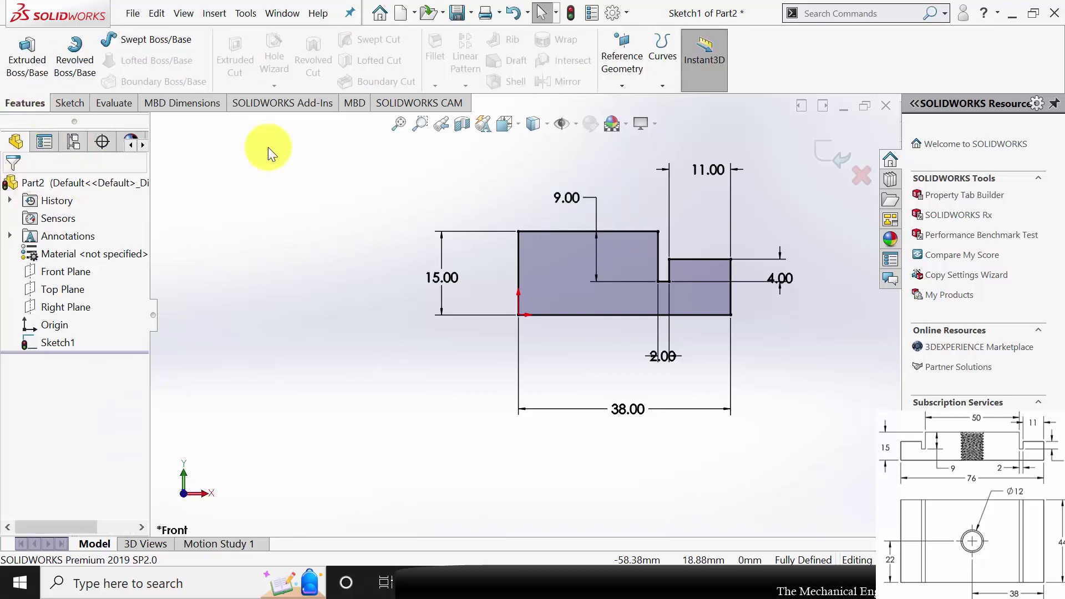
click(80, 108)
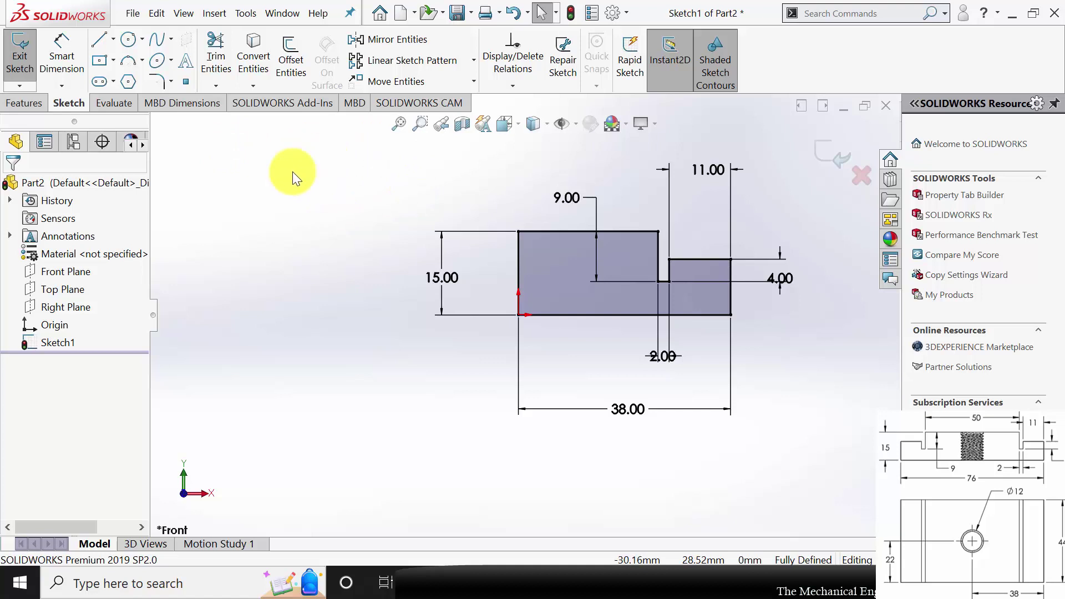
click(391, 39)
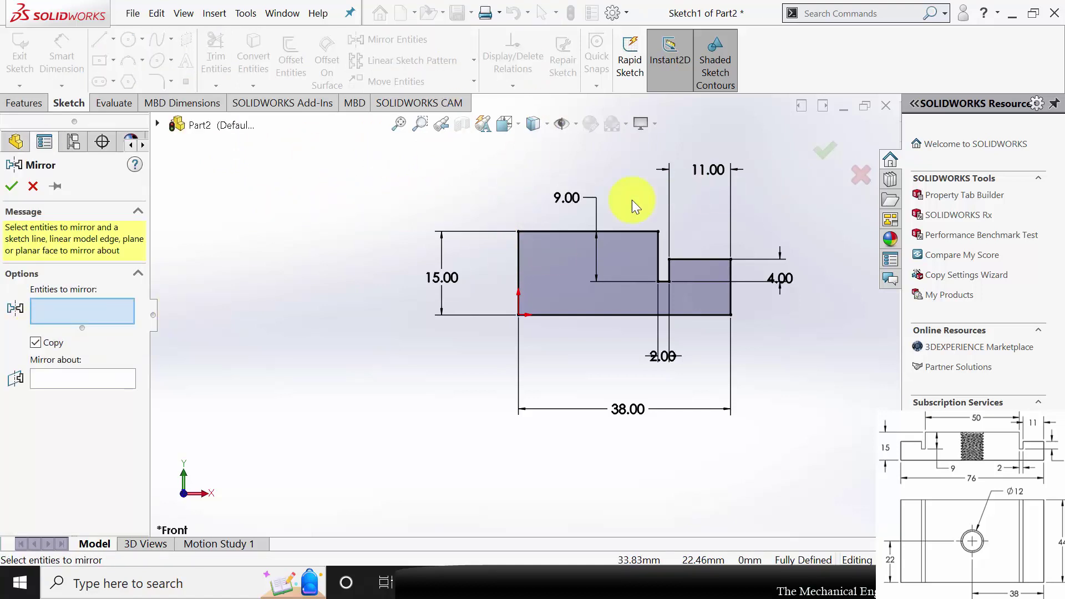
click(561, 231)
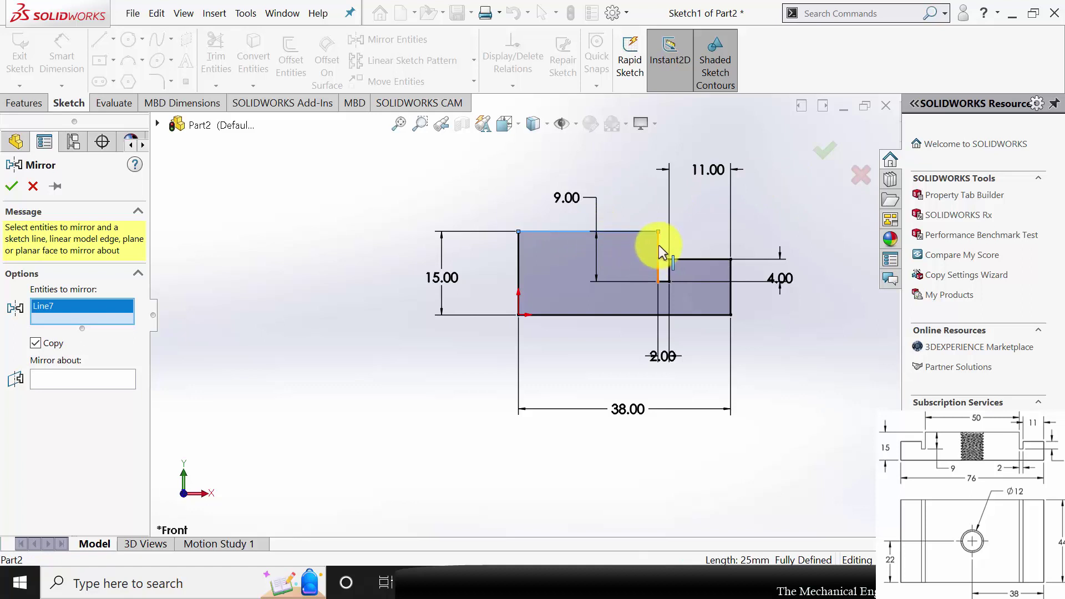
click(658, 245)
click(665, 280)
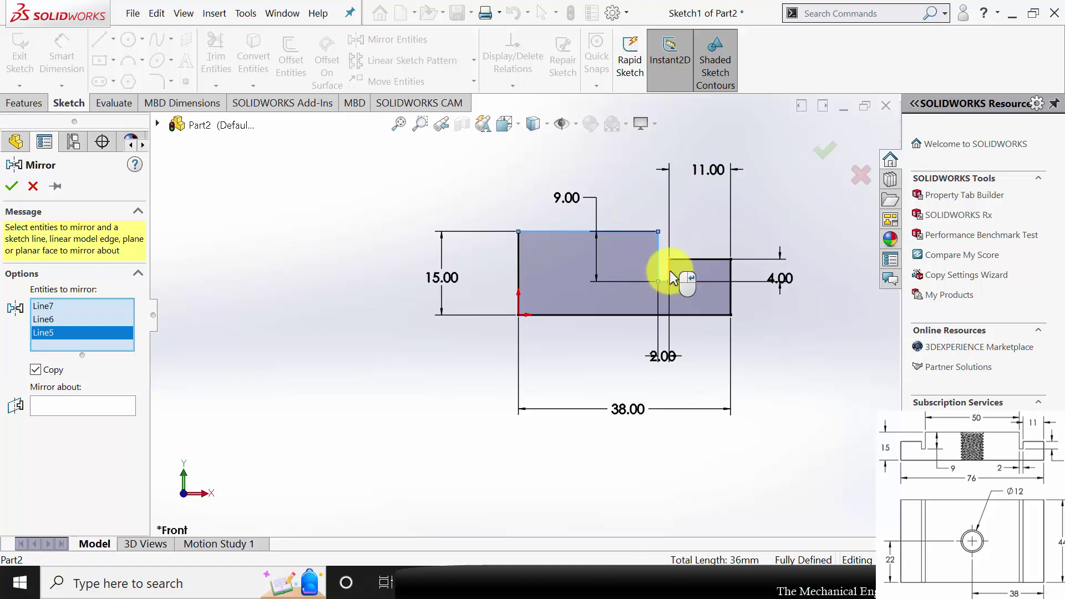
click(669, 272)
click(694, 259)
click(730, 291)
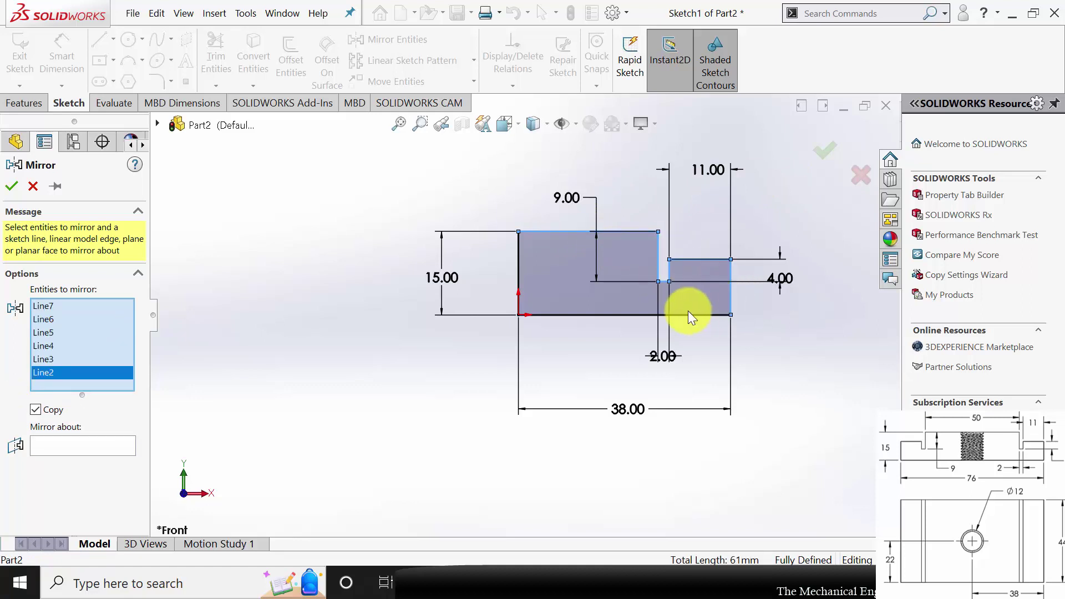
click(678, 314)
click(83, 461)
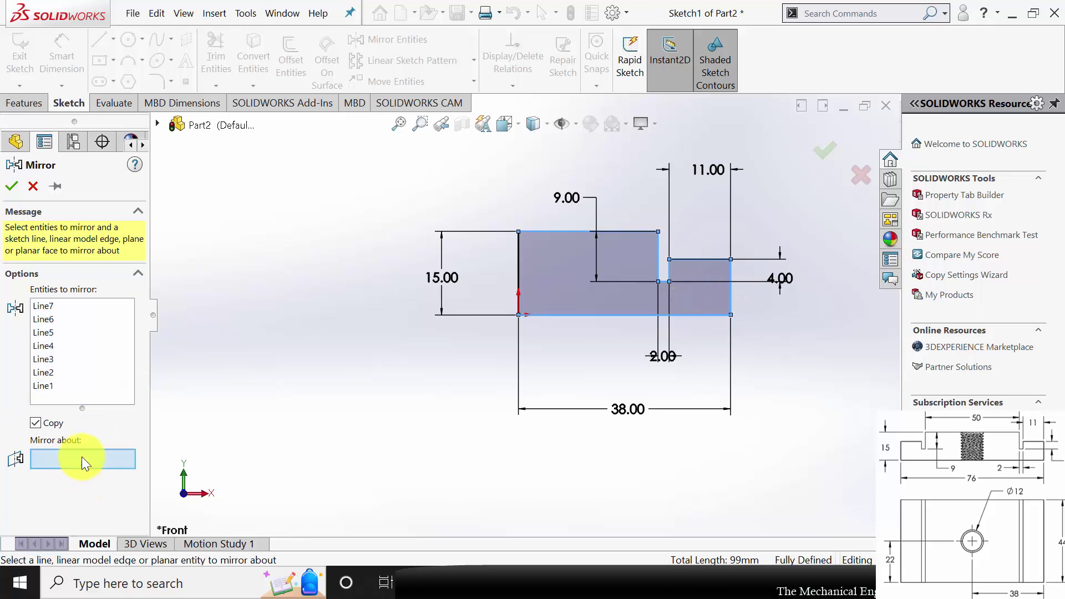
click(518, 278)
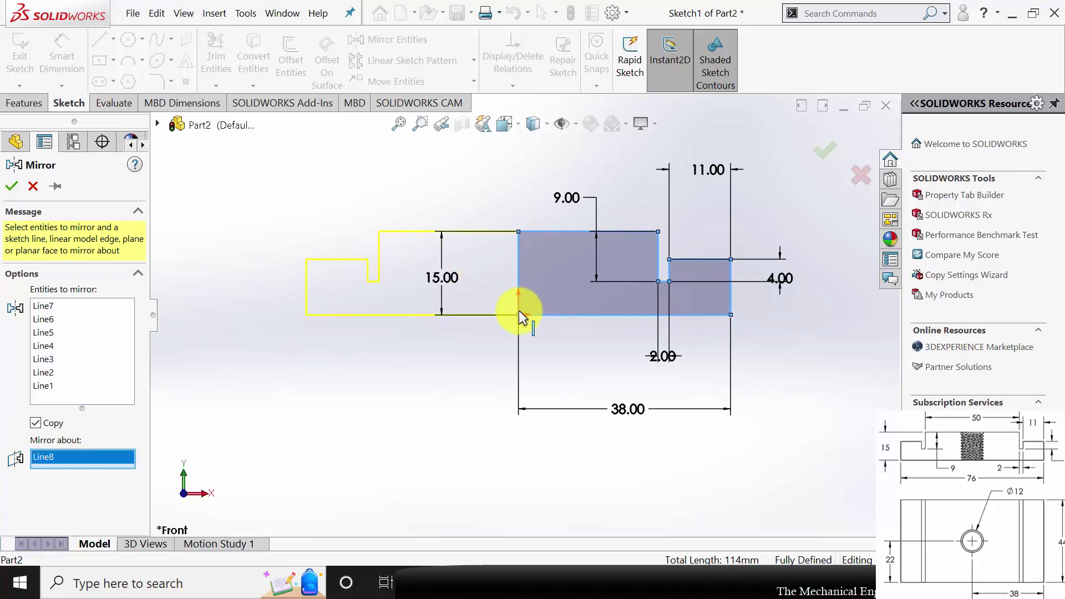
click(11, 186)
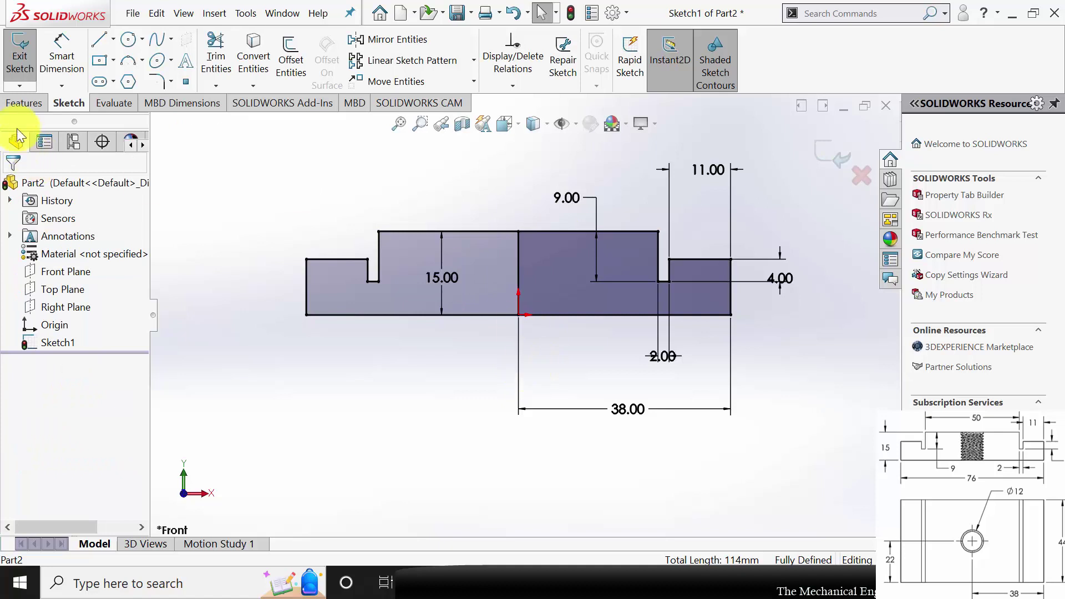
Trim away the vertical line at the origin that divides the mirrored profile.
click(217, 49)
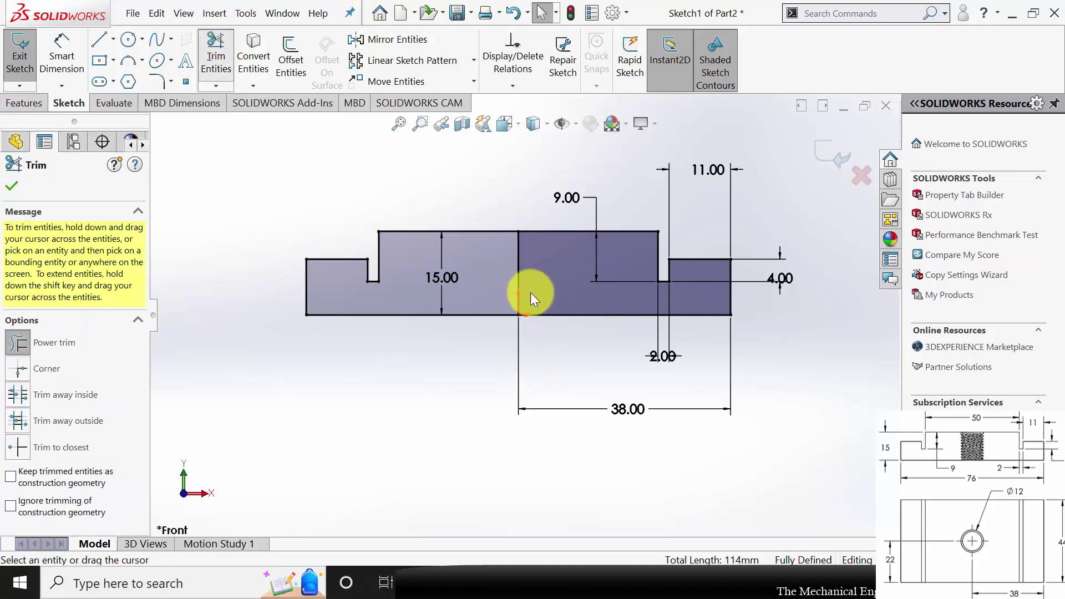
drag(501, 262, 560, 267)
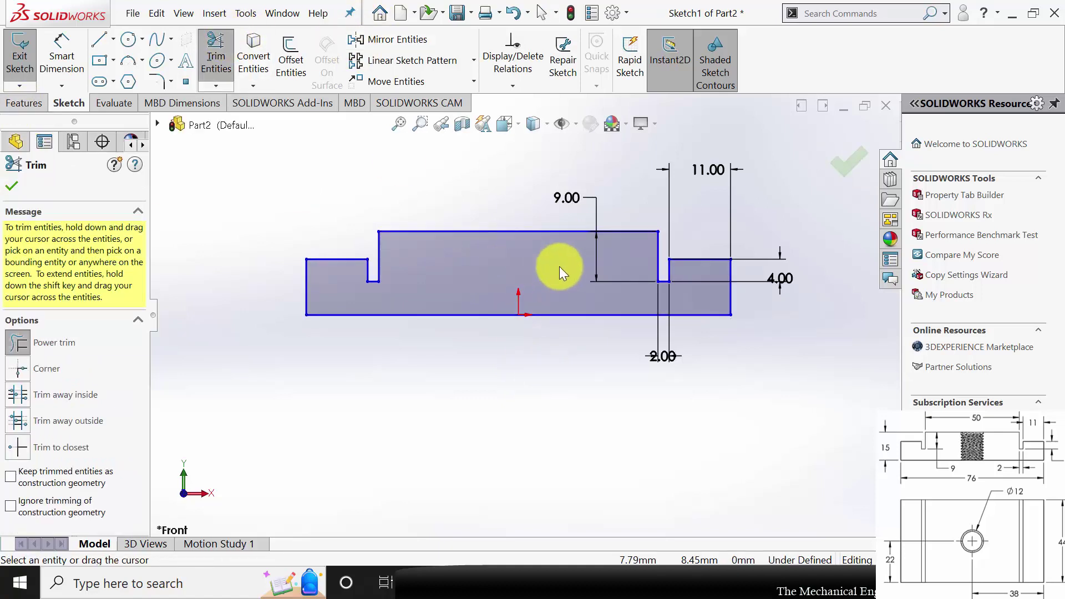
click(16, 186)
Extrude the stepped, notched profile as a blind boss 44 mm deep.
click(34, 100)
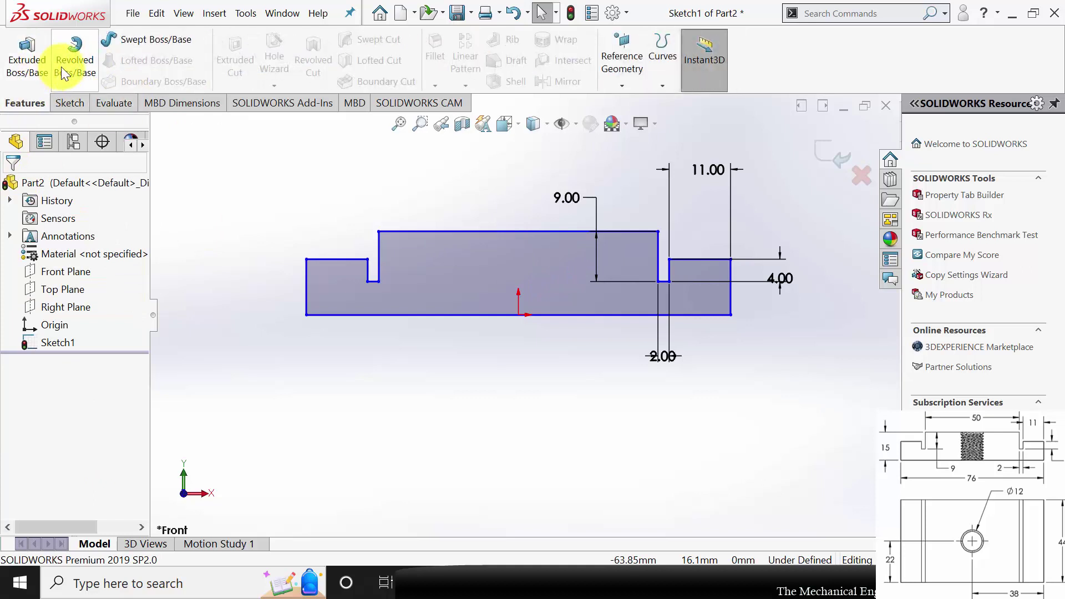
click(44, 60)
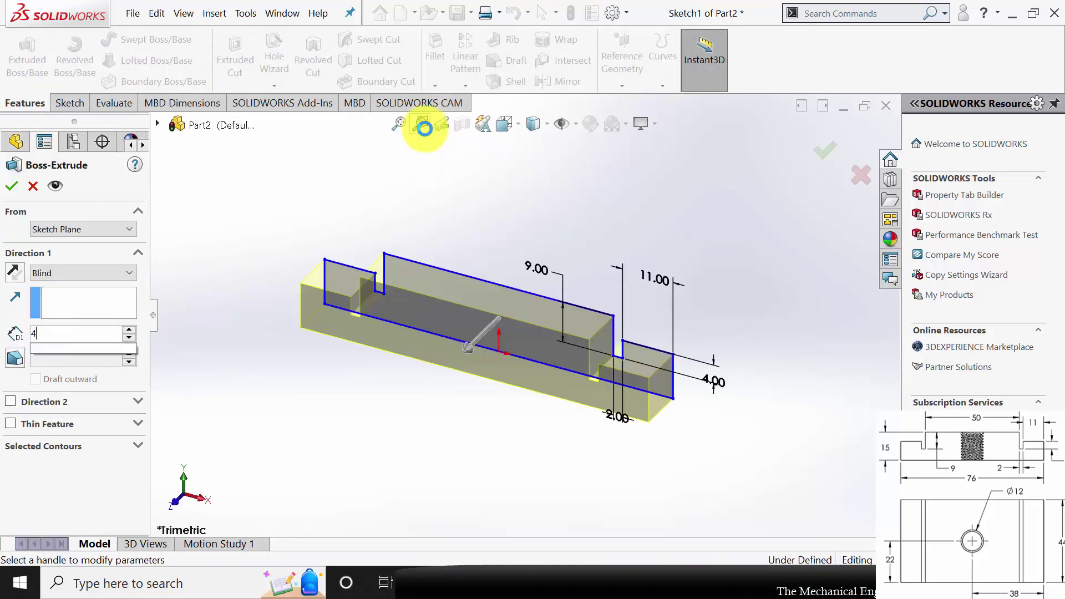
text(44)
key(Return)
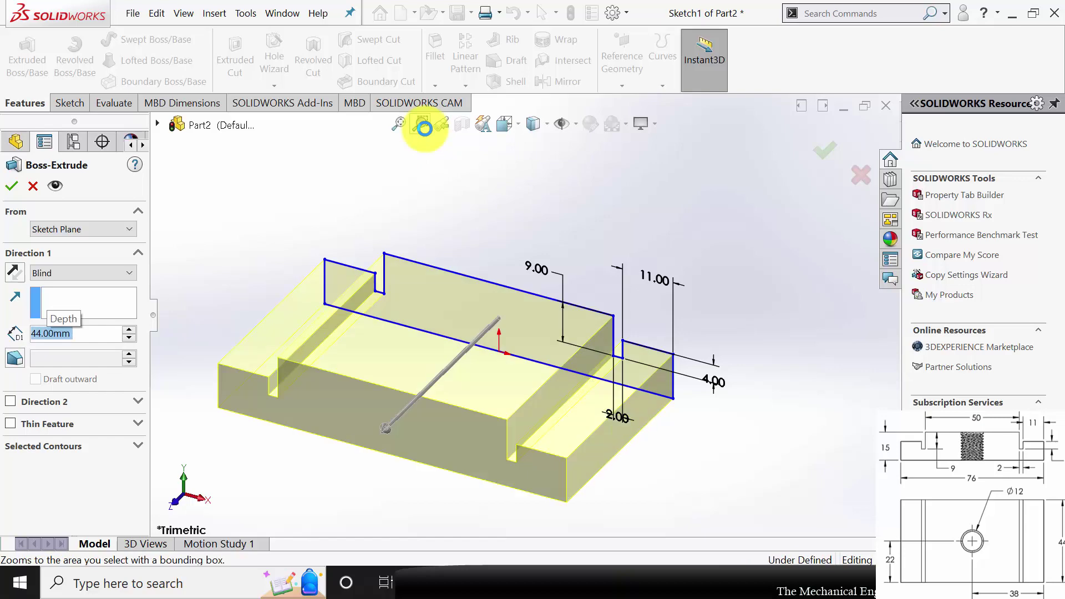
click(13, 186)
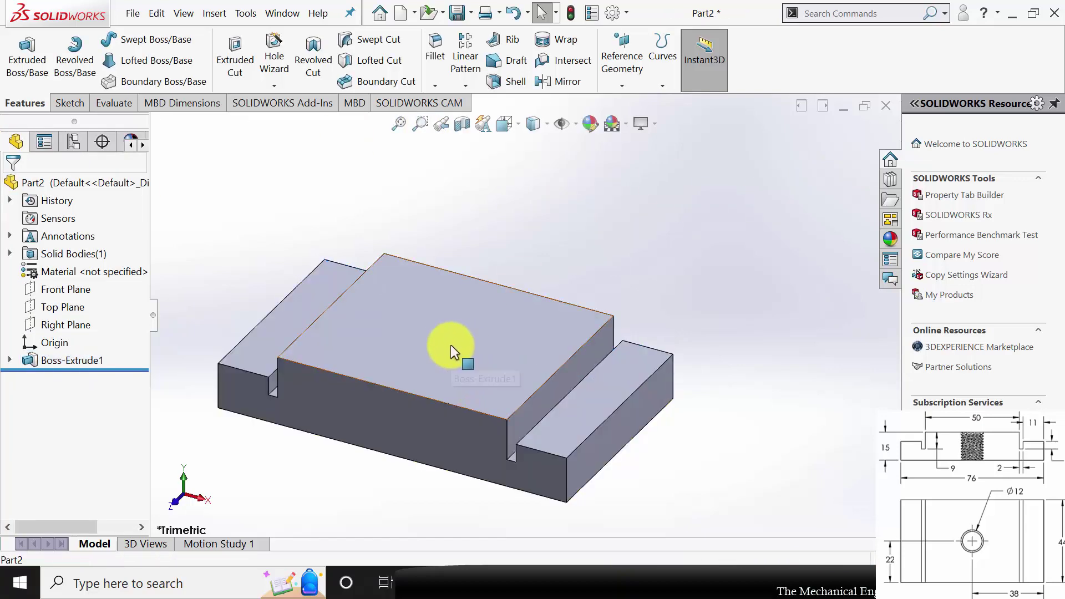
Start a sketch on the block's raised top face and draw a circle of about 6 mm radius near its middle.
click(450, 344)
click(507, 307)
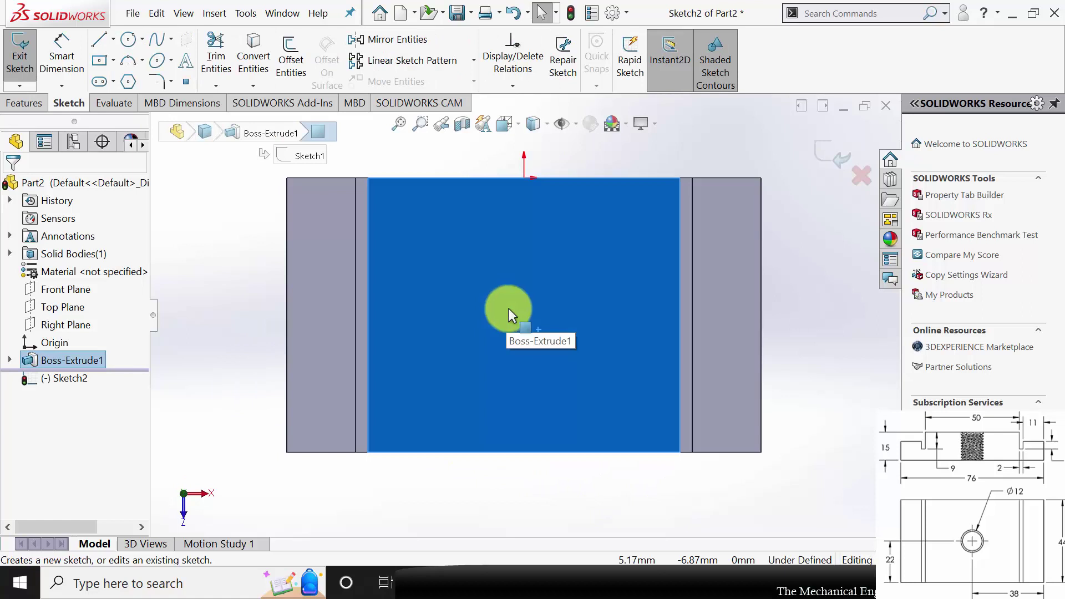
click(131, 45)
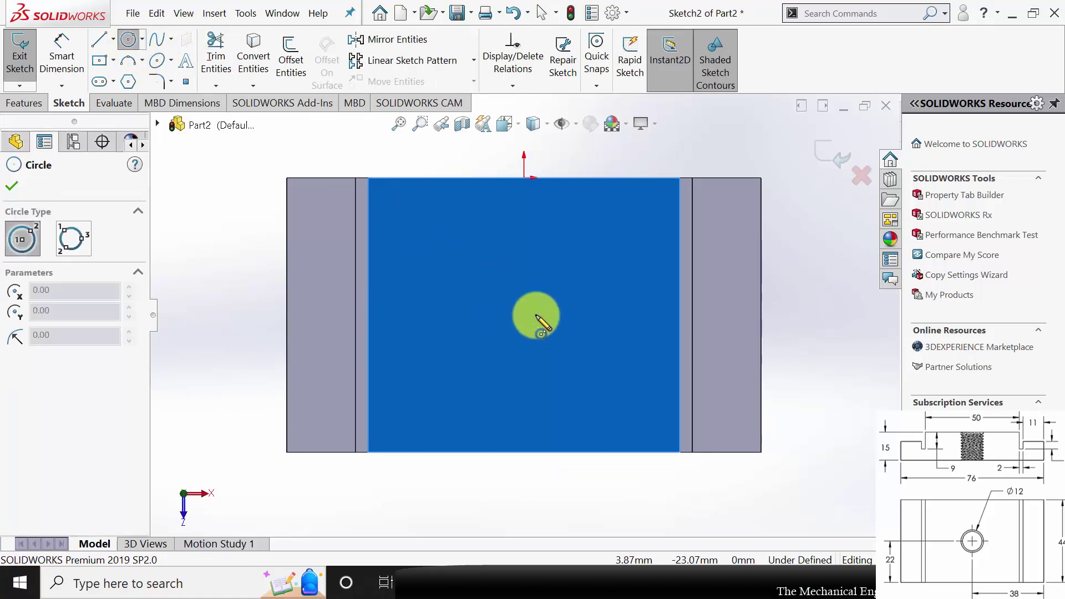
drag(523, 297, 554, 319)
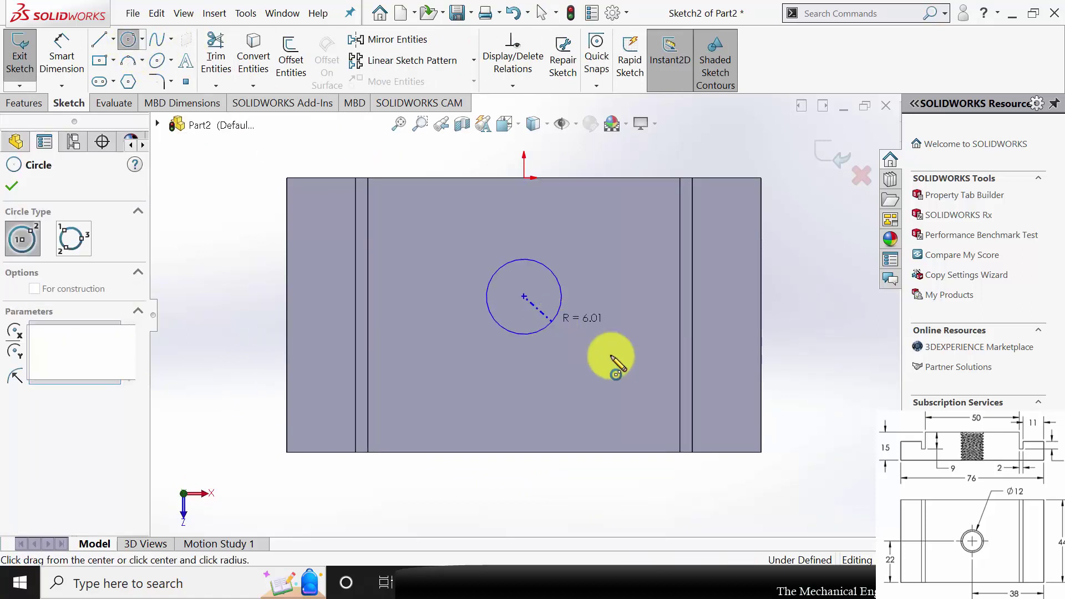
click(12, 186)
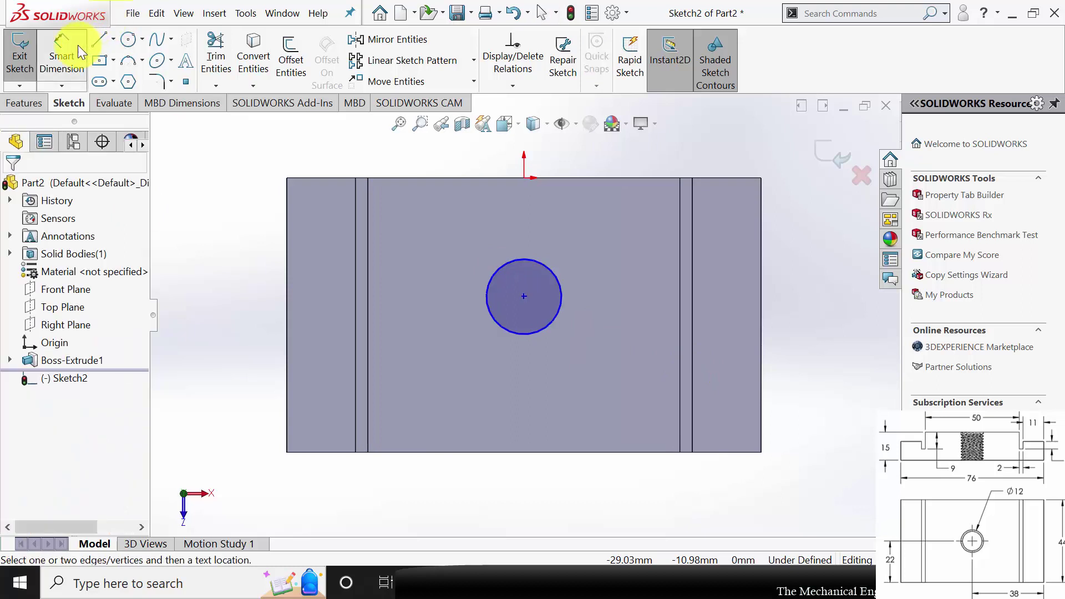
Dimension the circle's diameter to 12 mm.
click(50, 44)
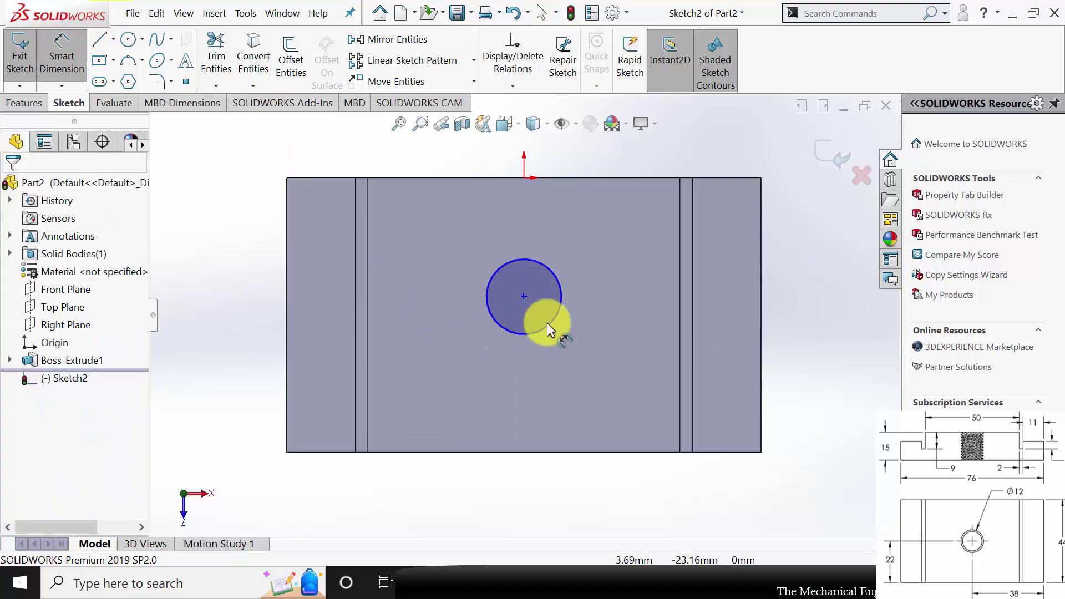
click(521, 334)
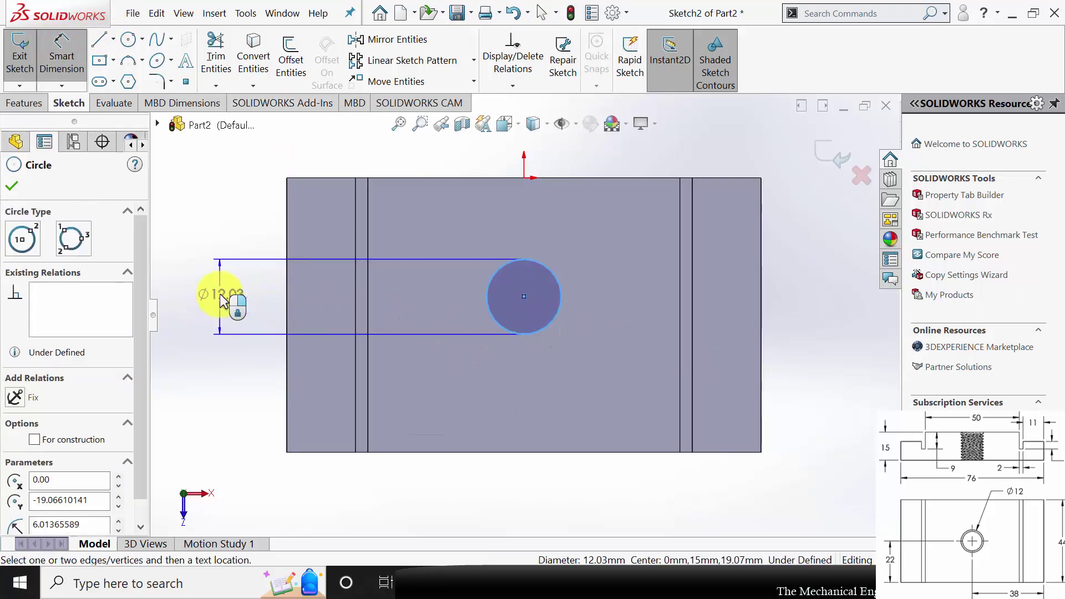
click(248, 291)
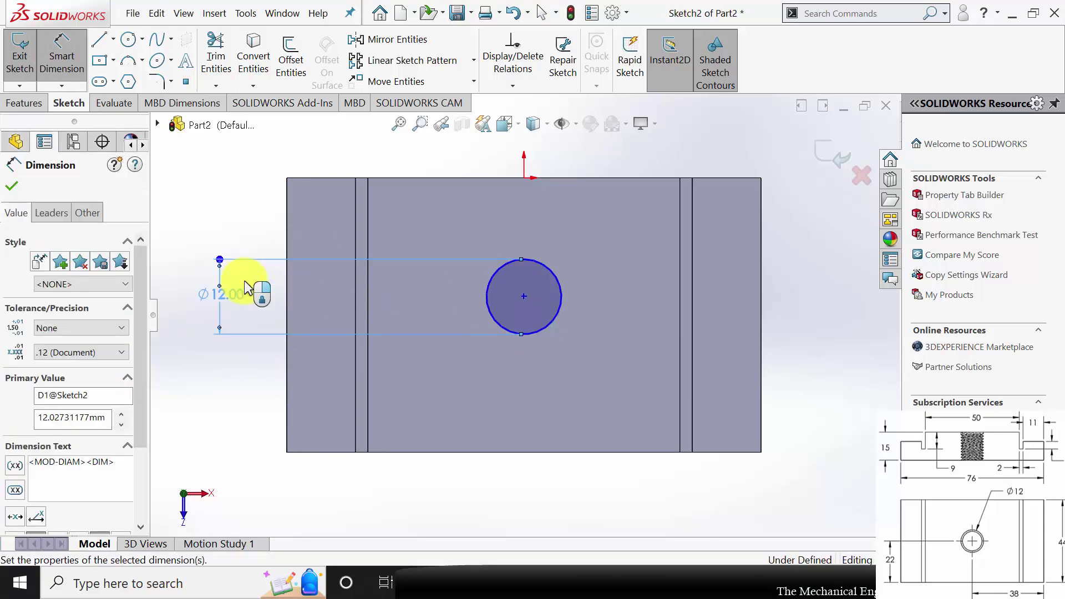
Dimension the circle's center 22 mm from the top face's front edge, opposite the origin.
click(524, 297)
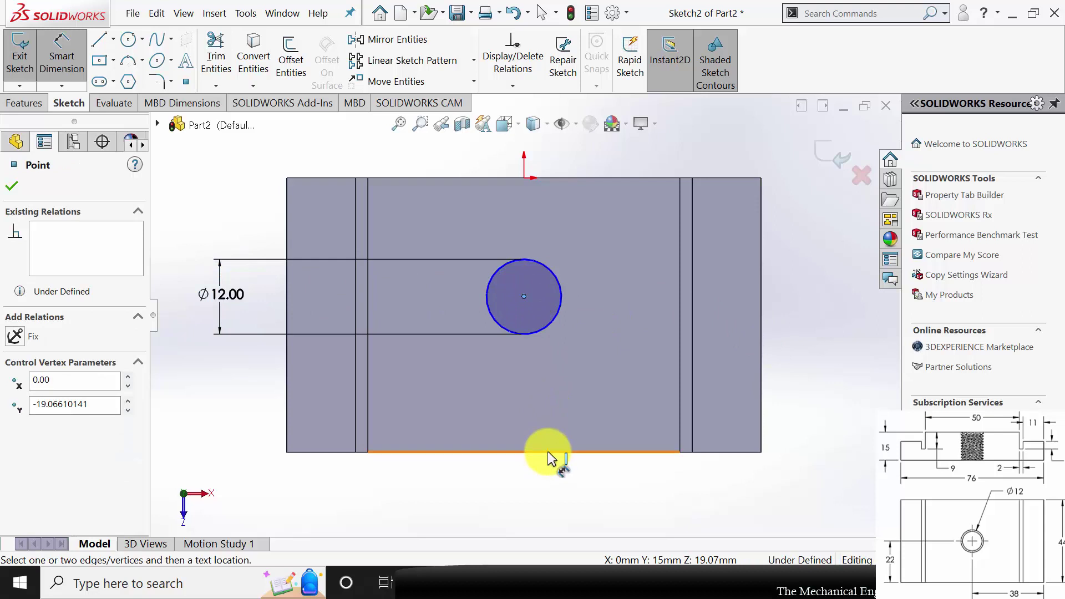
click(547, 451)
click(809, 351)
text(22)
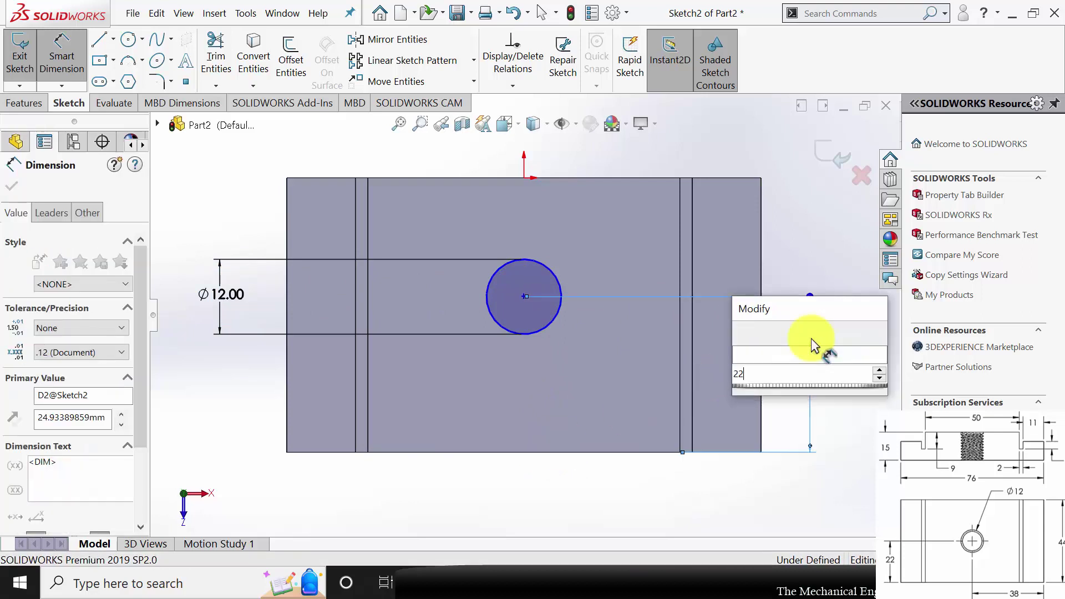
key(Return)
click(12, 186)
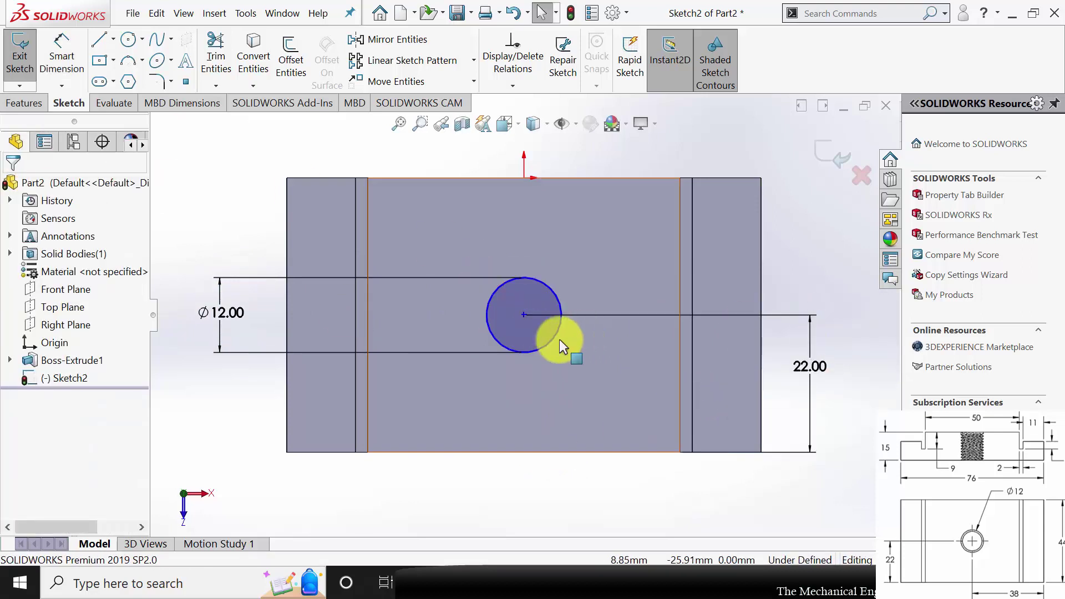
Add a Vertical relation between the circle's center and the origin.
click(523, 315)
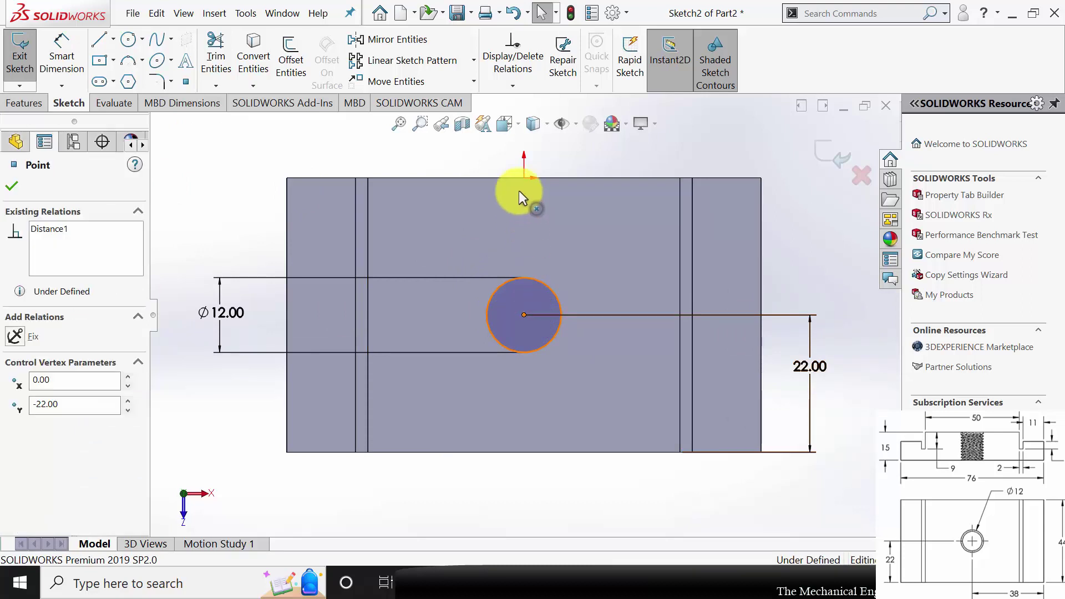
ctrl+click(524, 178)
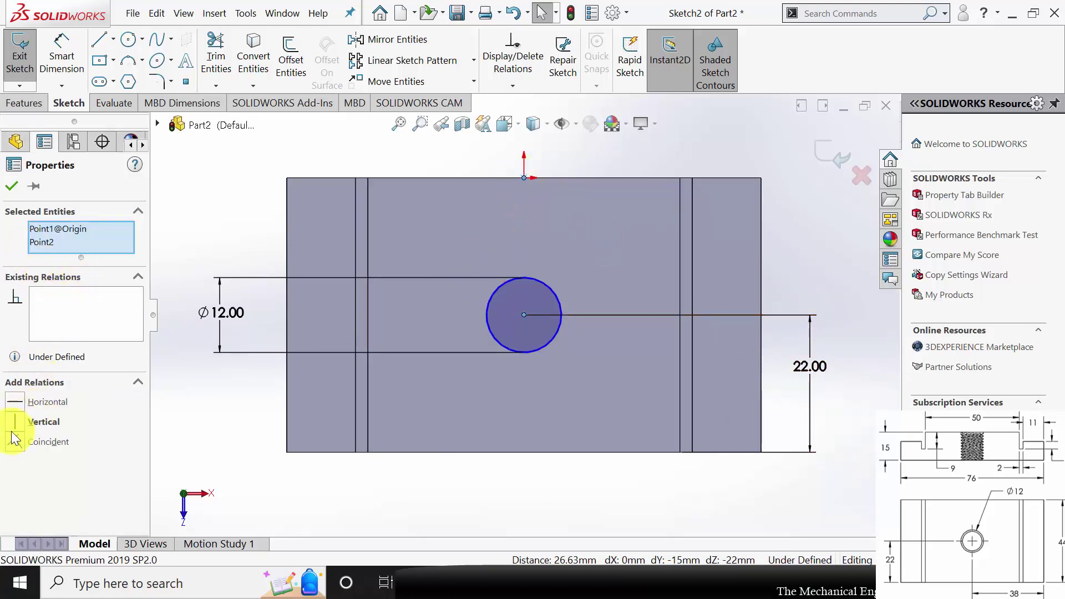
click(19, 422)
click(15, 142)
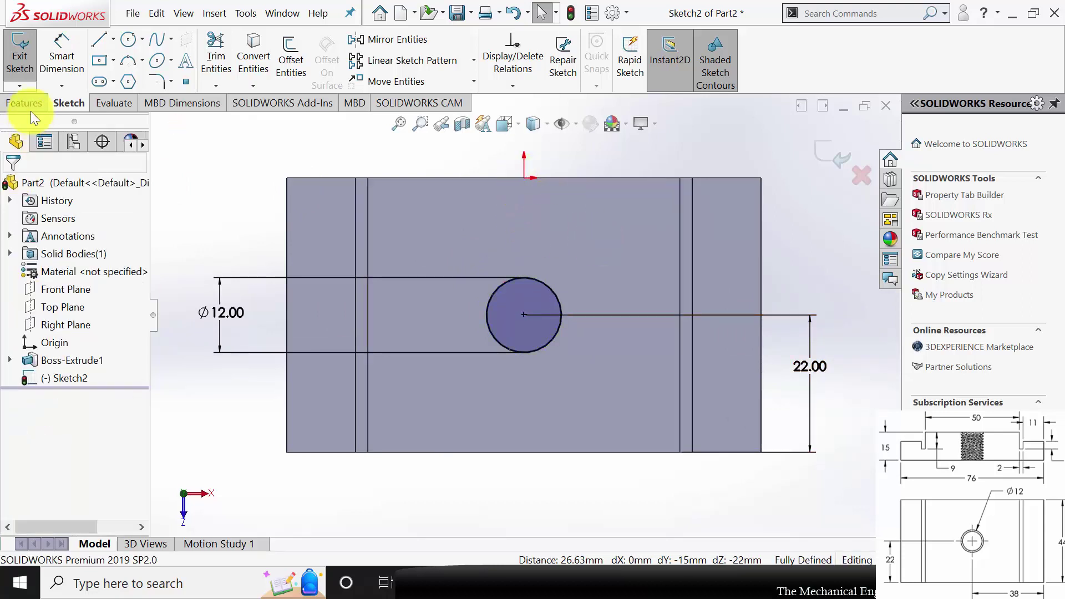
Cut the circle through the whole block with an Extruded Cut set to Through All.
click(22, 103)
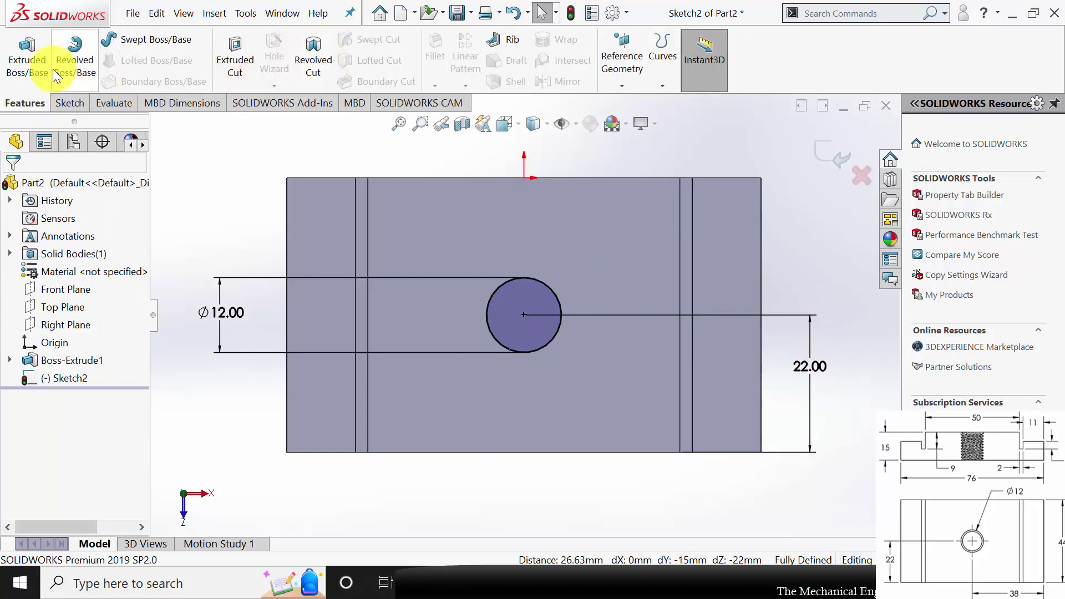
click(234, 64)
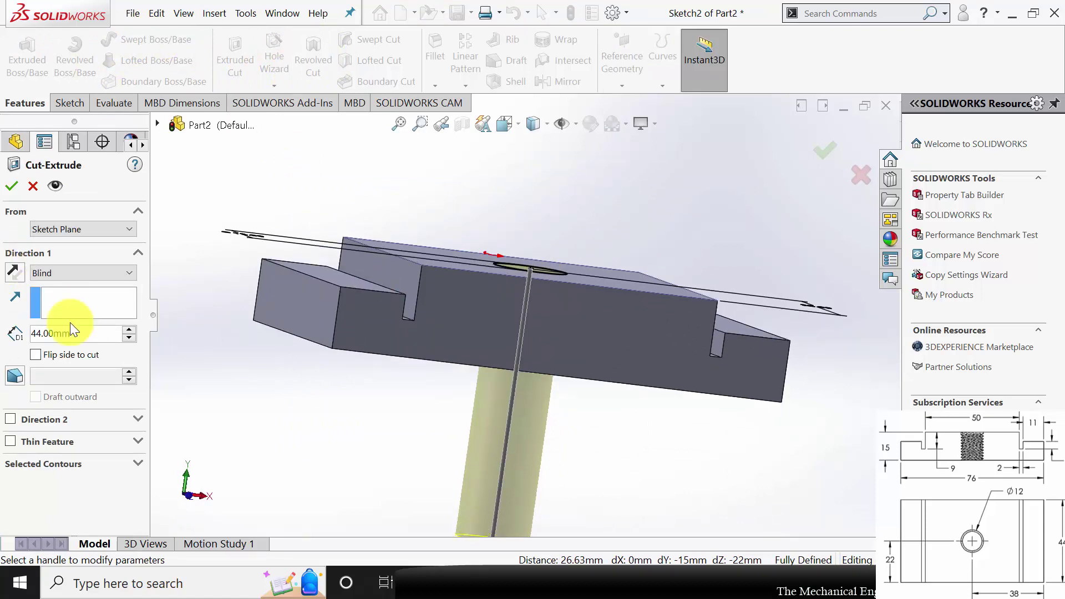
click(66, 281)
click(54, 299)
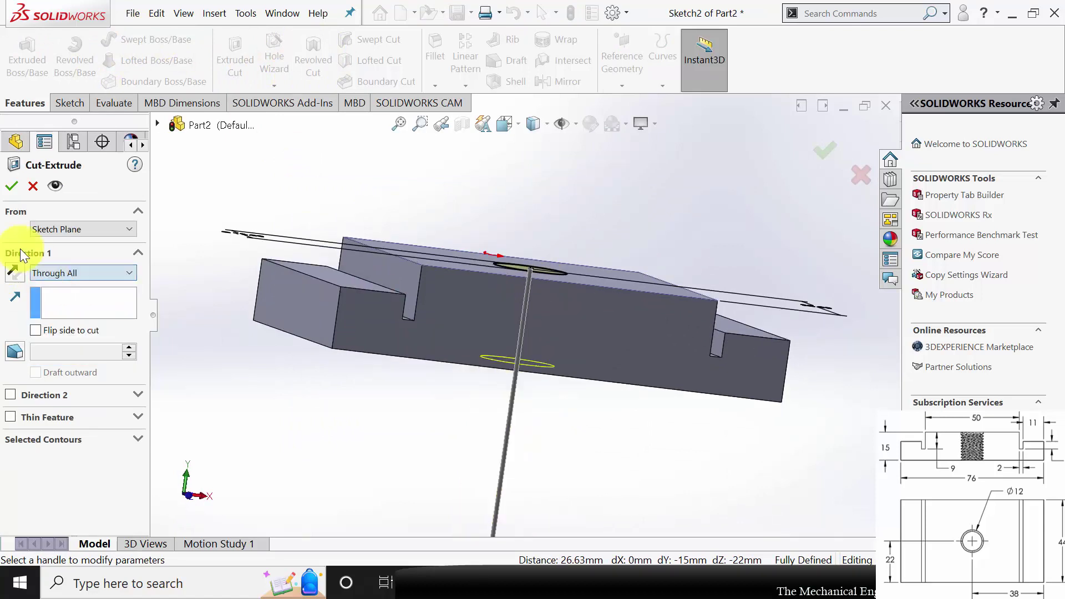
click(11, 186)
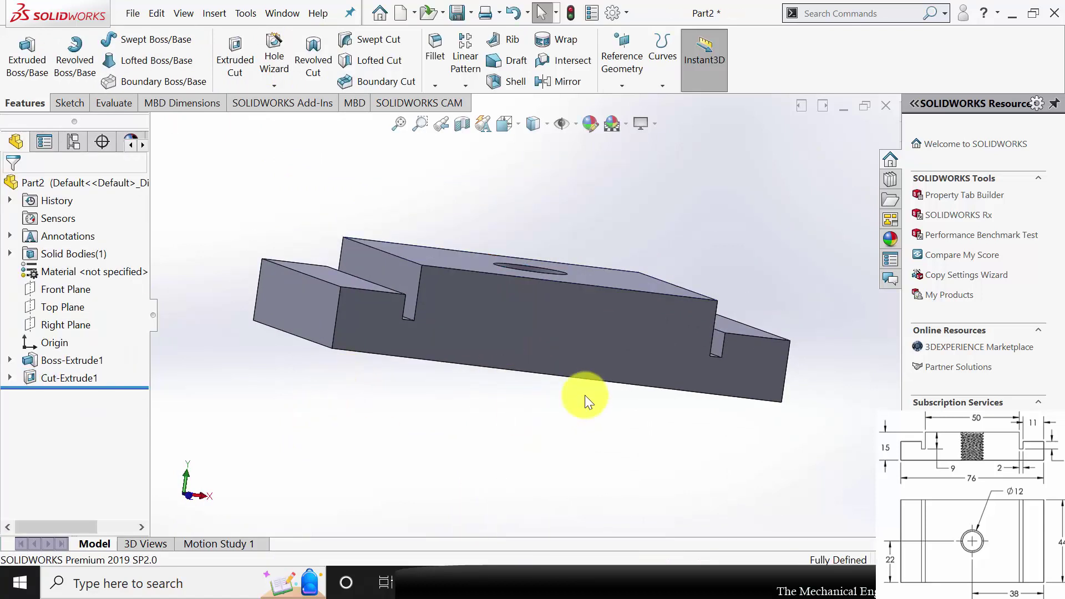
Add an M12x1.5 Metric Die thread from the hole's top edge using Extrude thread, trimmed with the start and end faces.
click(275, 86)
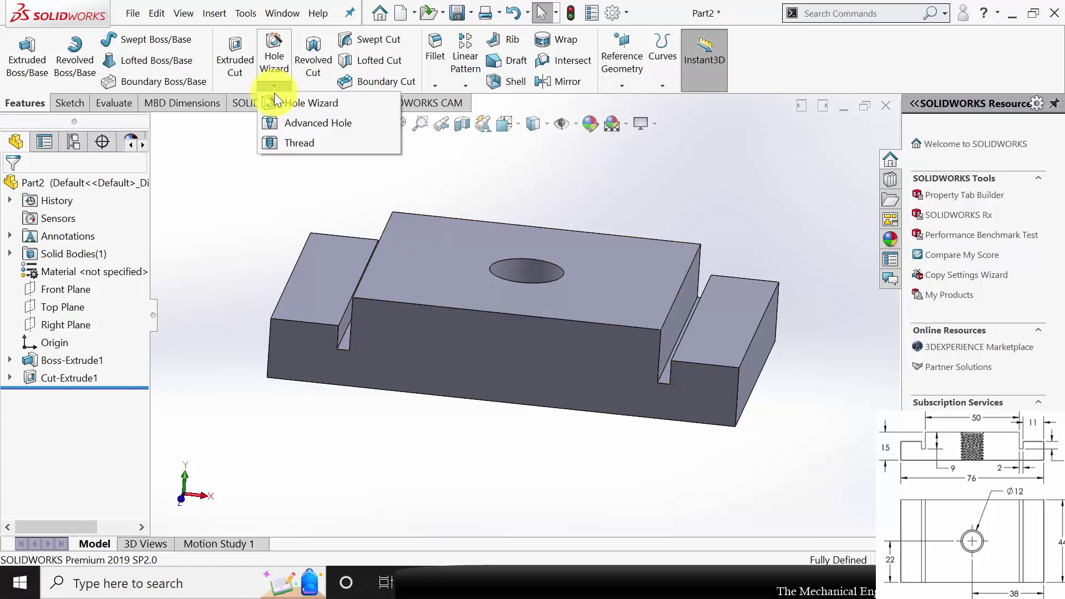
click(308, 141)
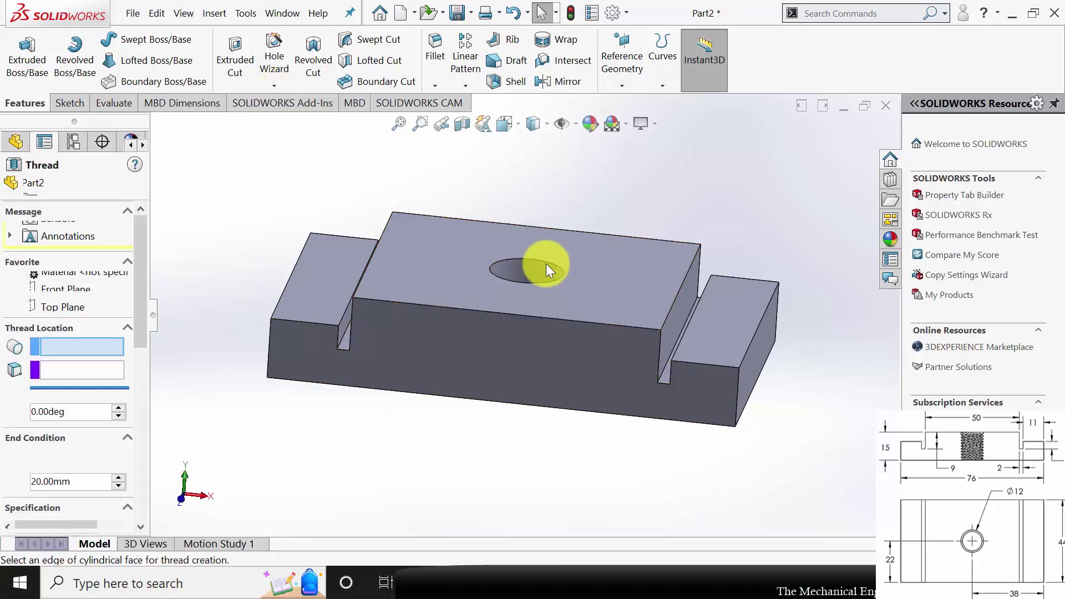
click(570, 272)
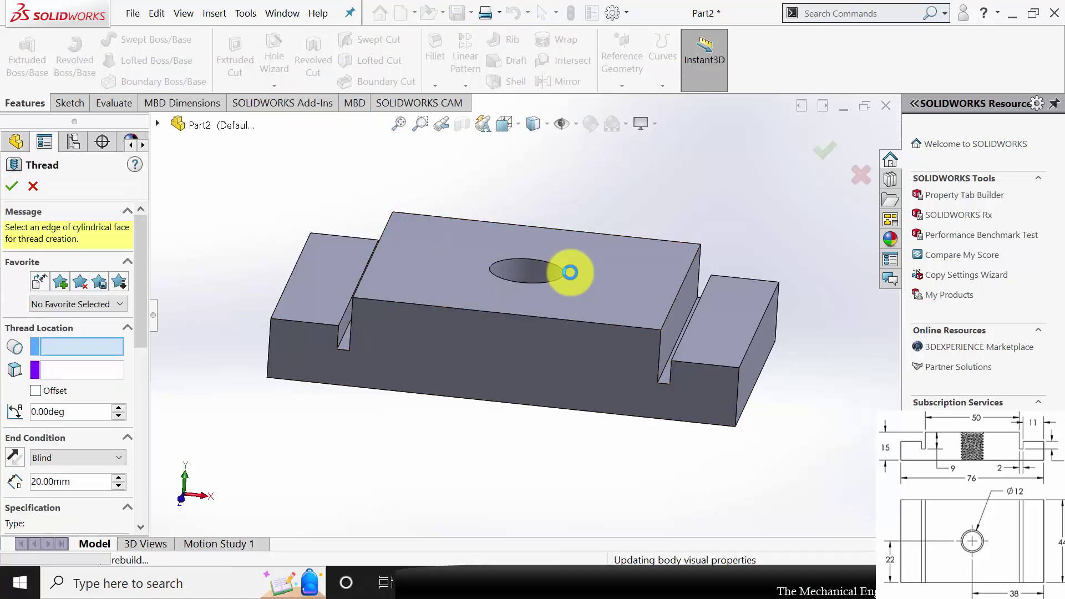
middle_drag(338, 451, 325, 433)
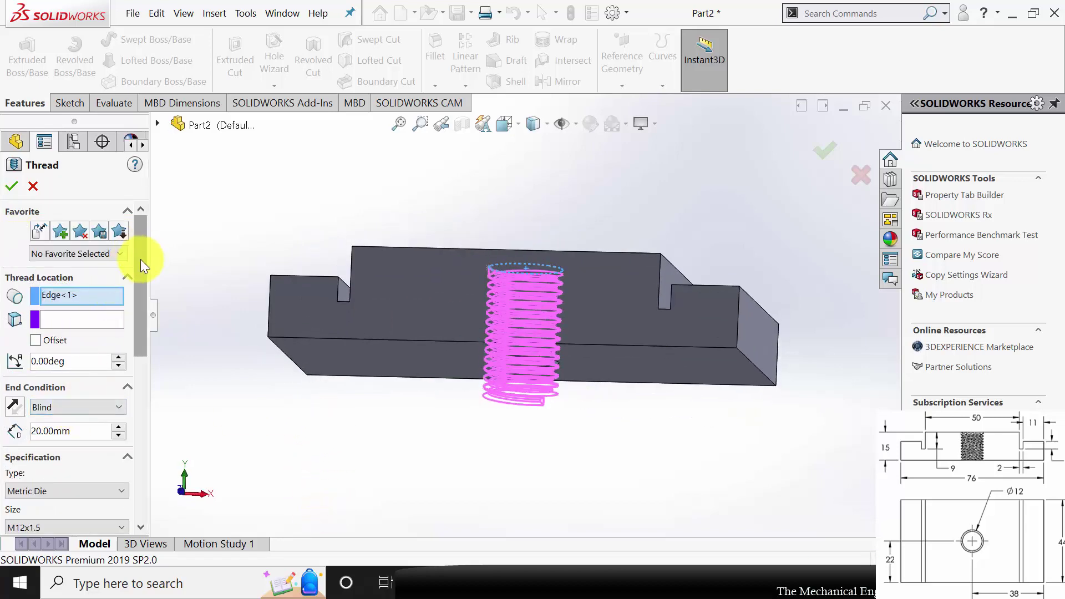
drag(141, 258, 139, 366)
click(61, 361)
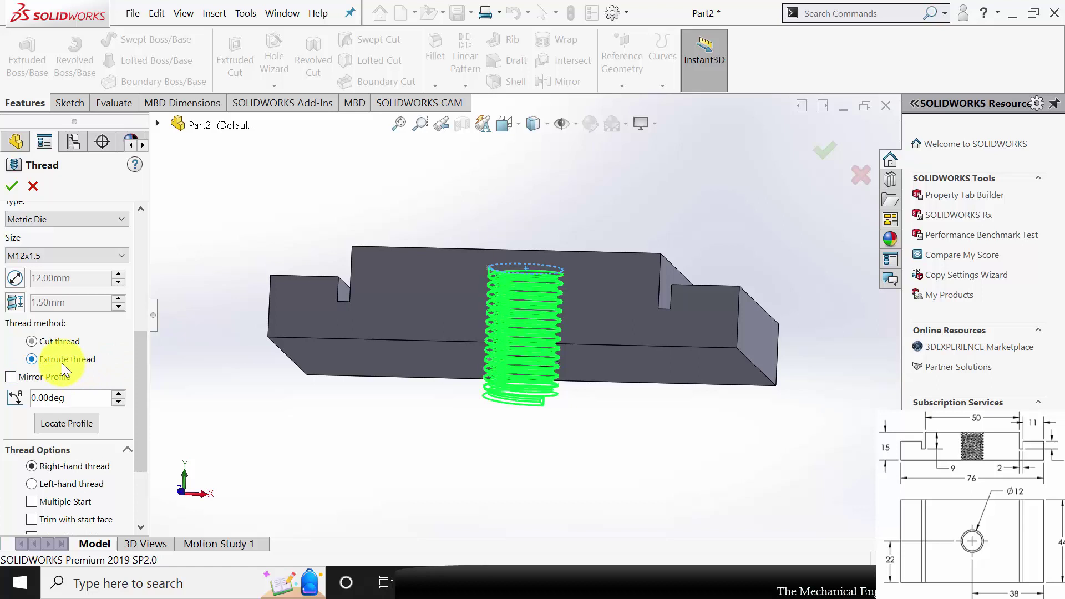
click(58, 521)
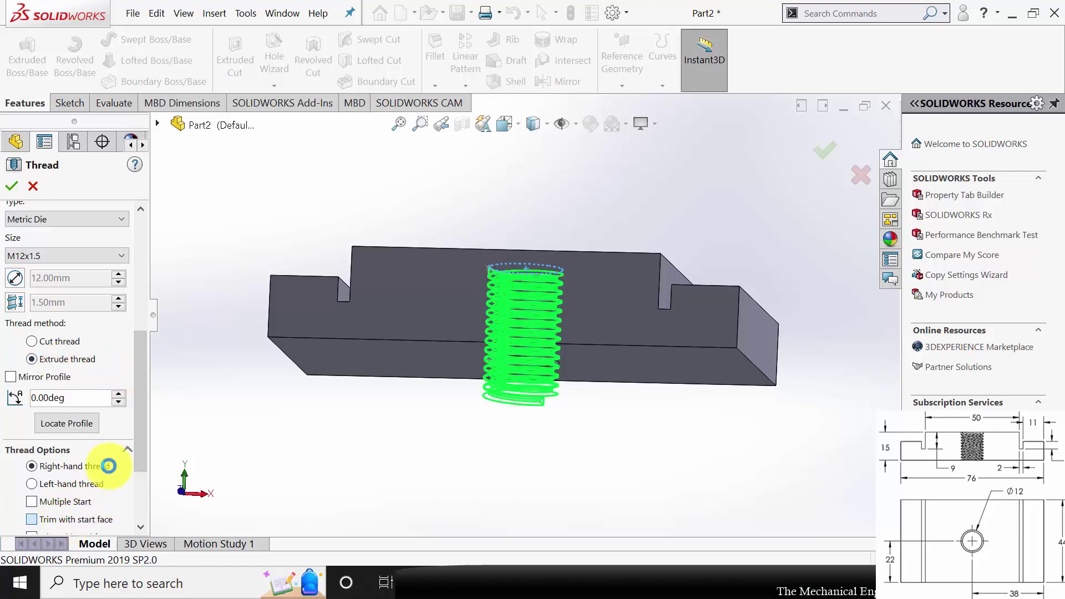
drag(137, 384, 142, 440)
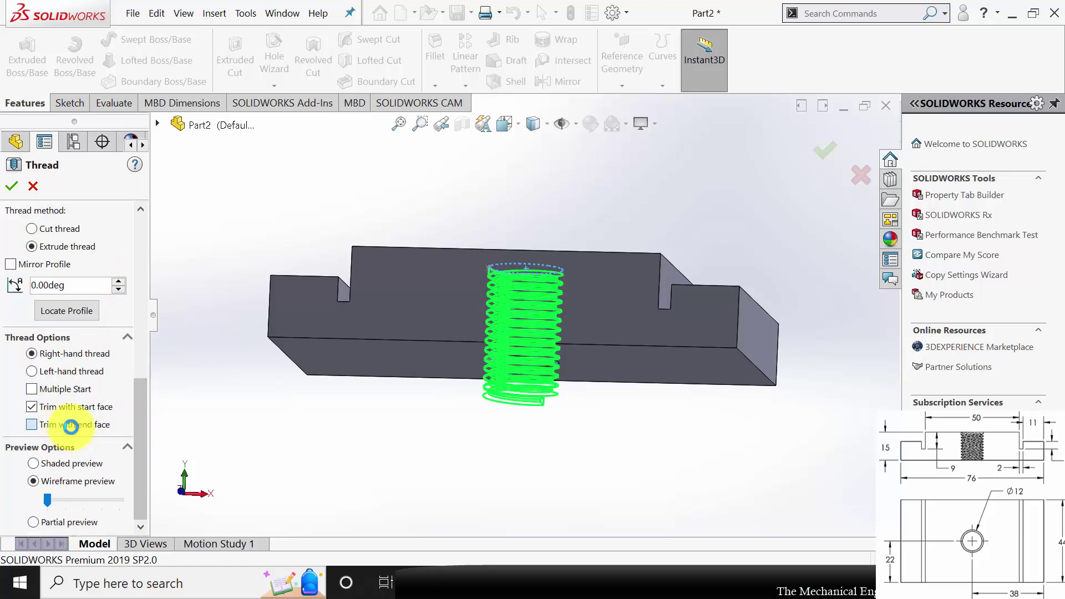
click(61, 425)
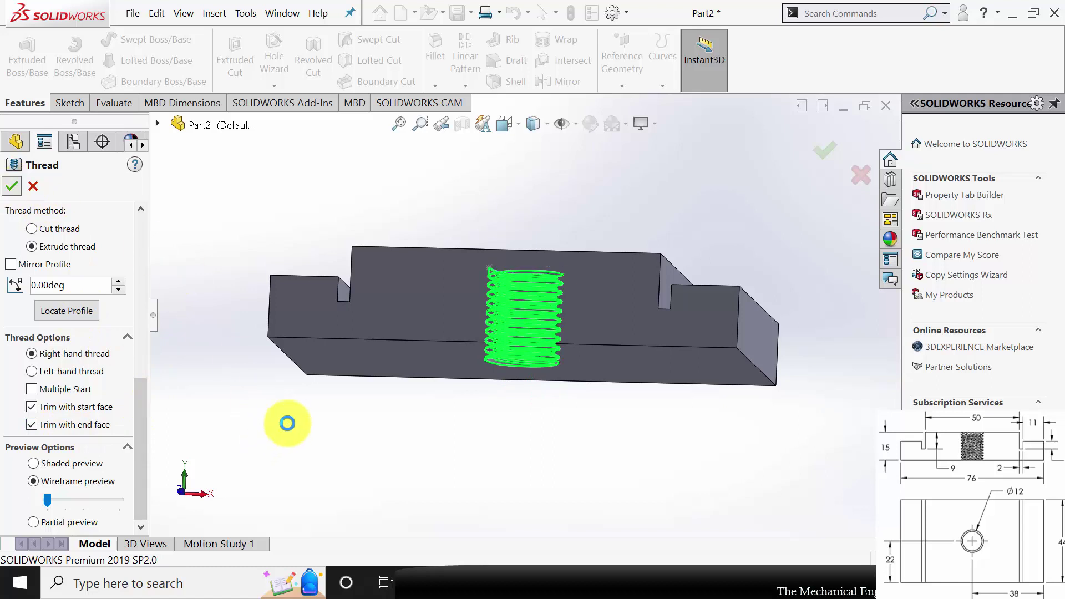
middle_drag(296, 416, 415, 480)
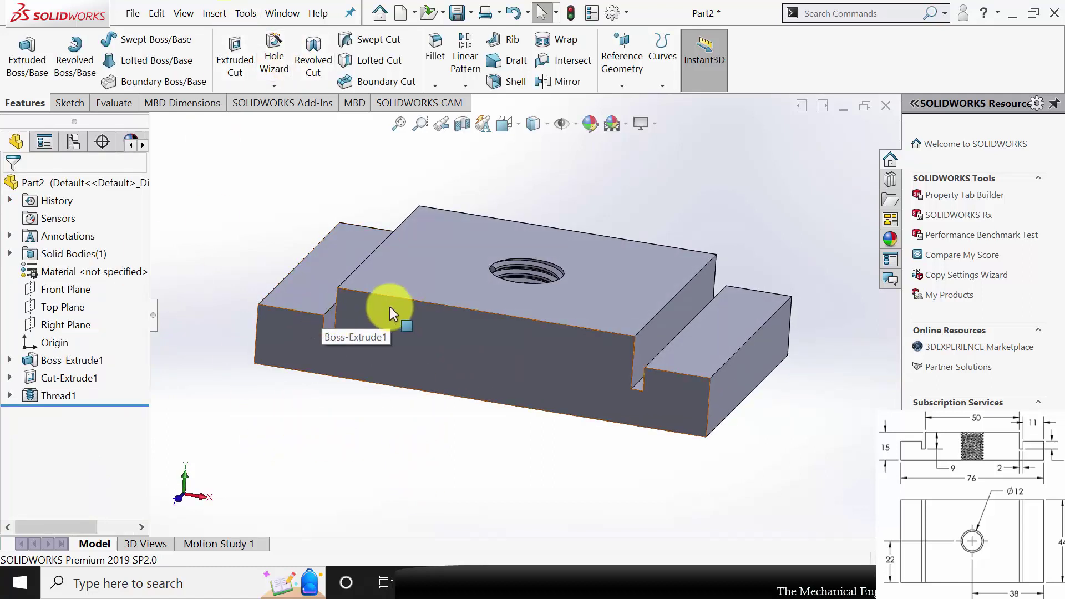
Save the part as Part2 in the Tool rest holder folder, rebuilding it first, and close it.
click(133, 14)
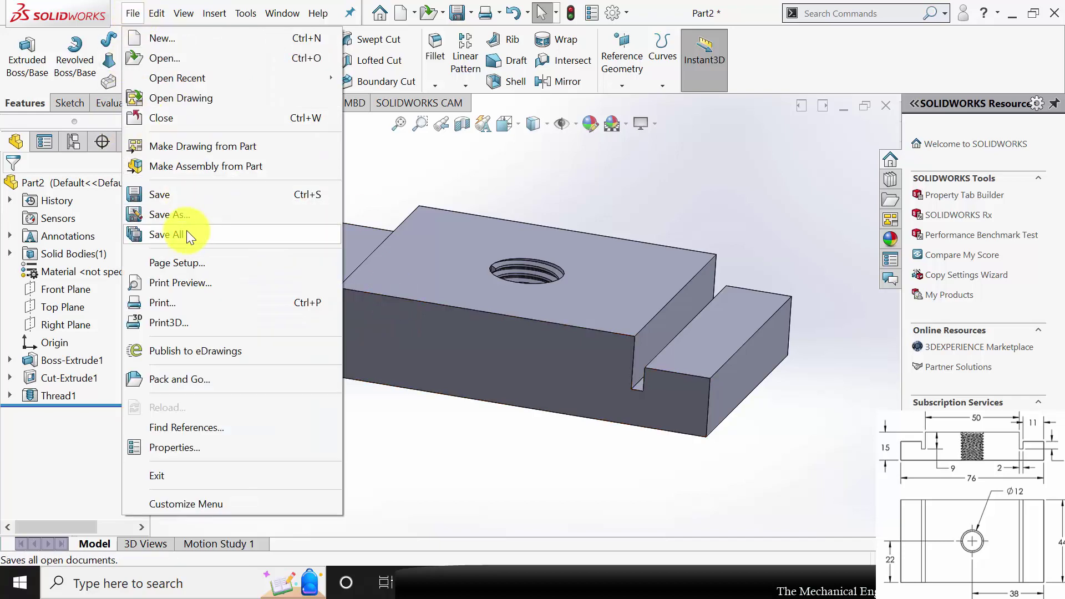
click(179, 215)
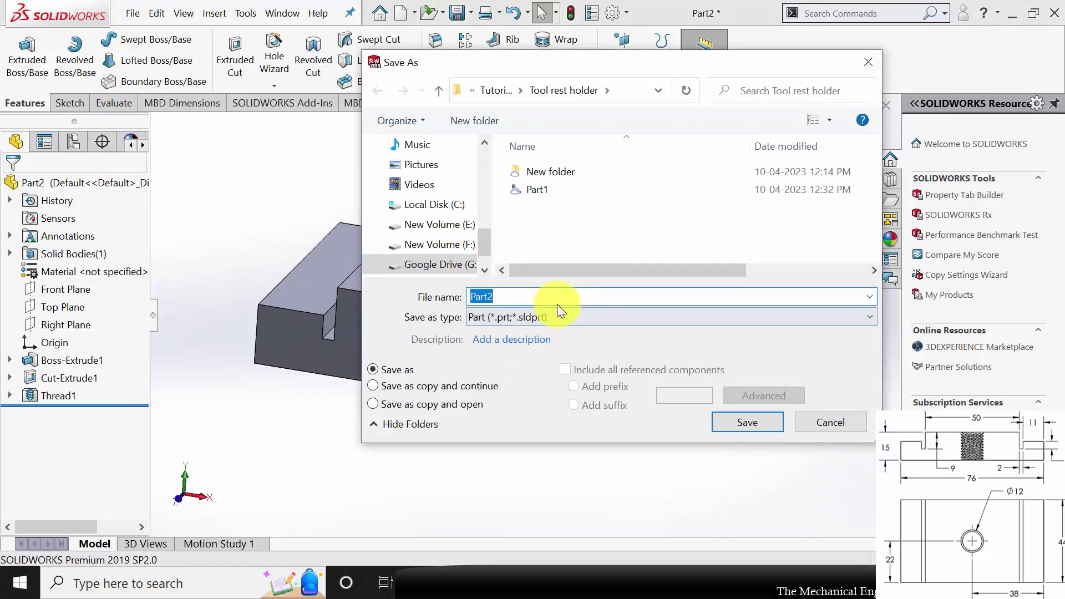
click(749, 422)
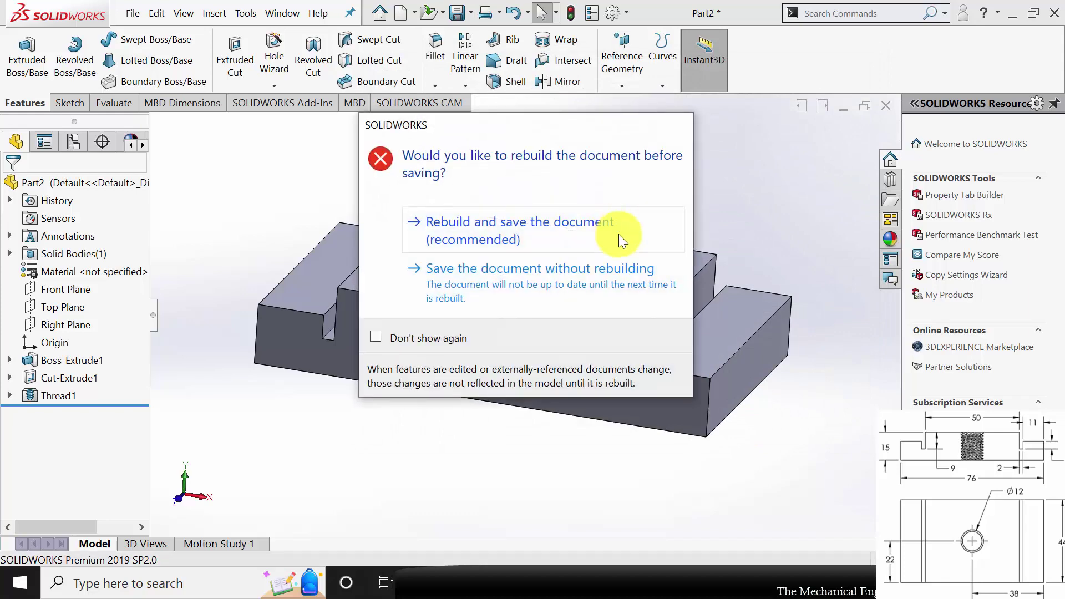
click(603, 234)
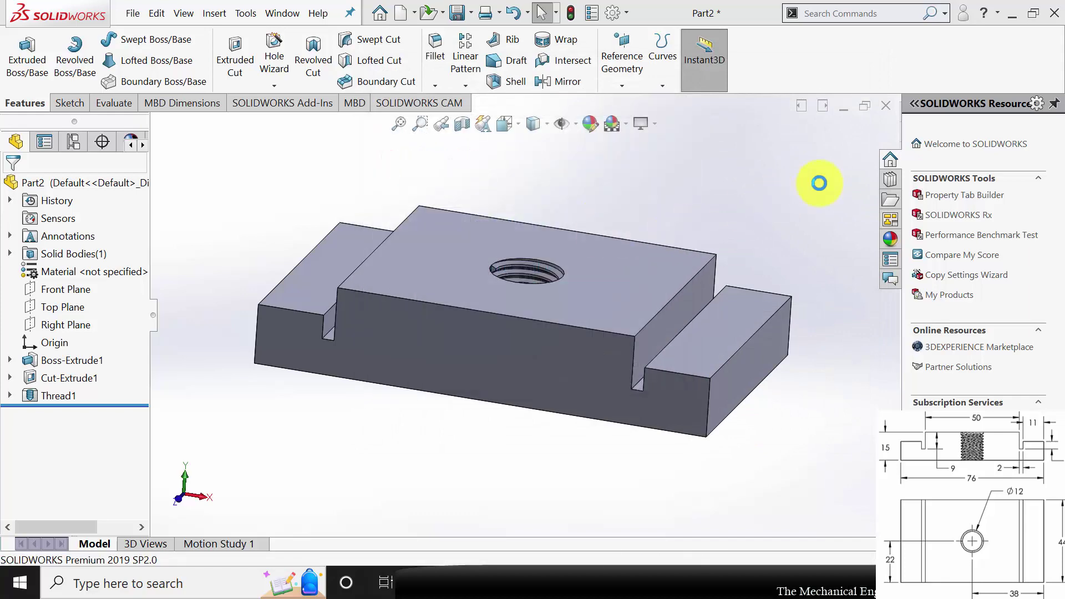
click(885, 104)
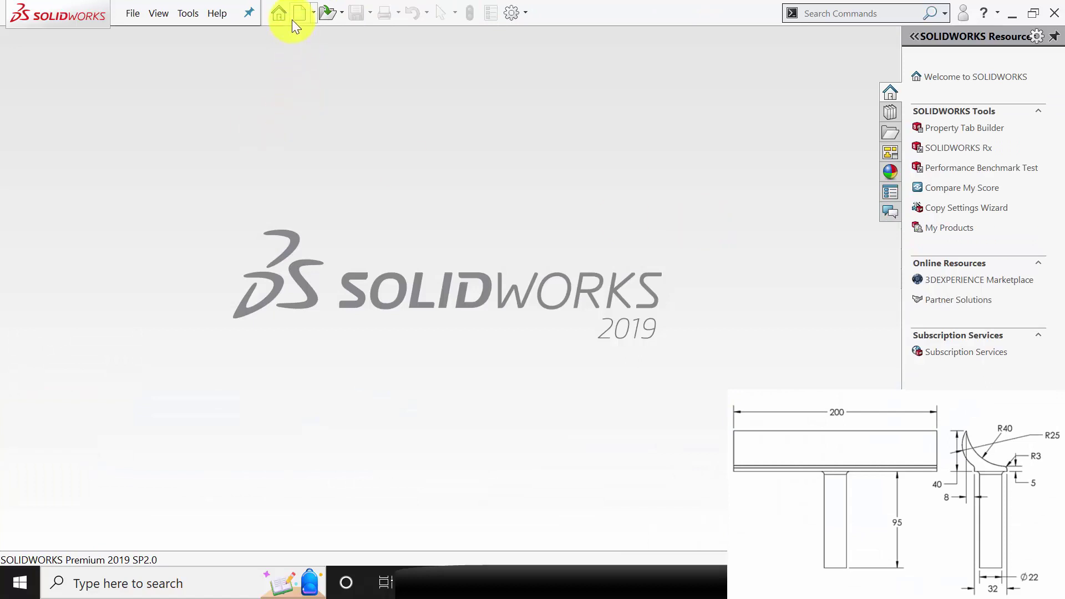
Create a new part and open a sketch on the Front Plane.
click(293, 19)
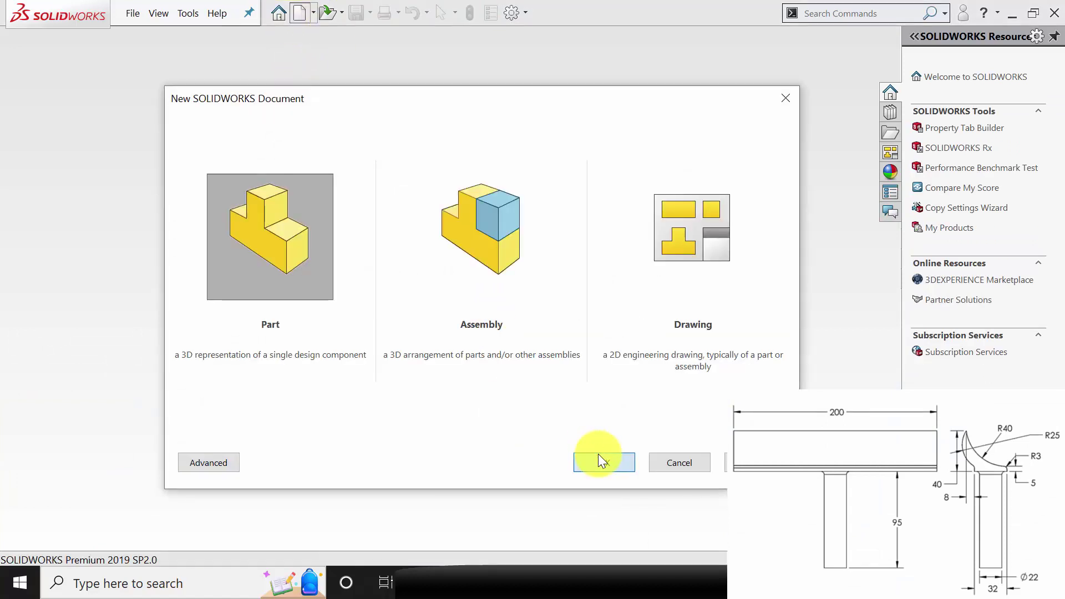
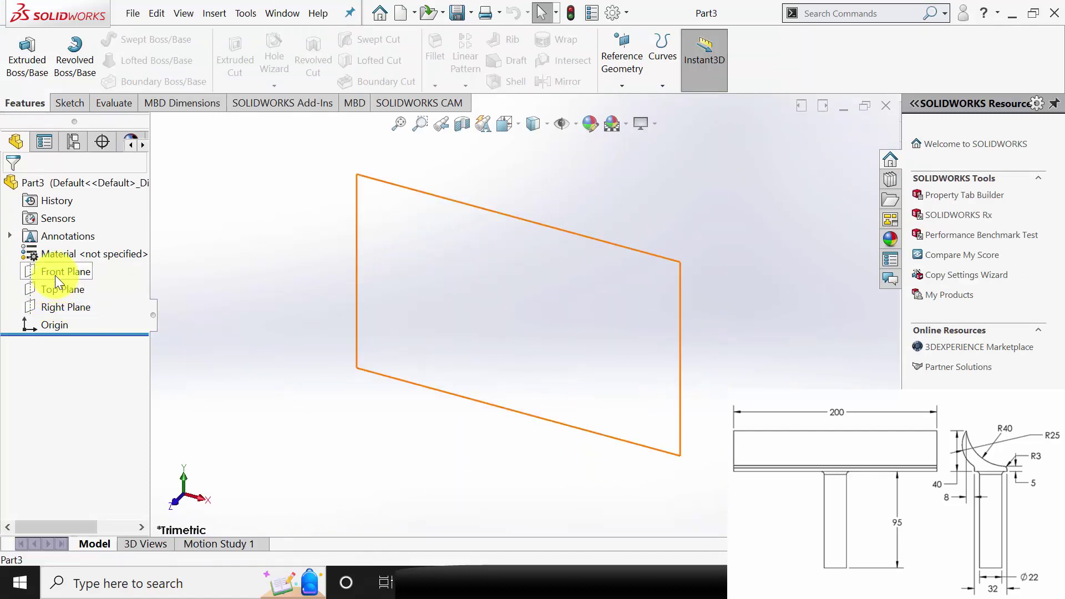
click(56, 271)
click(72, 260)
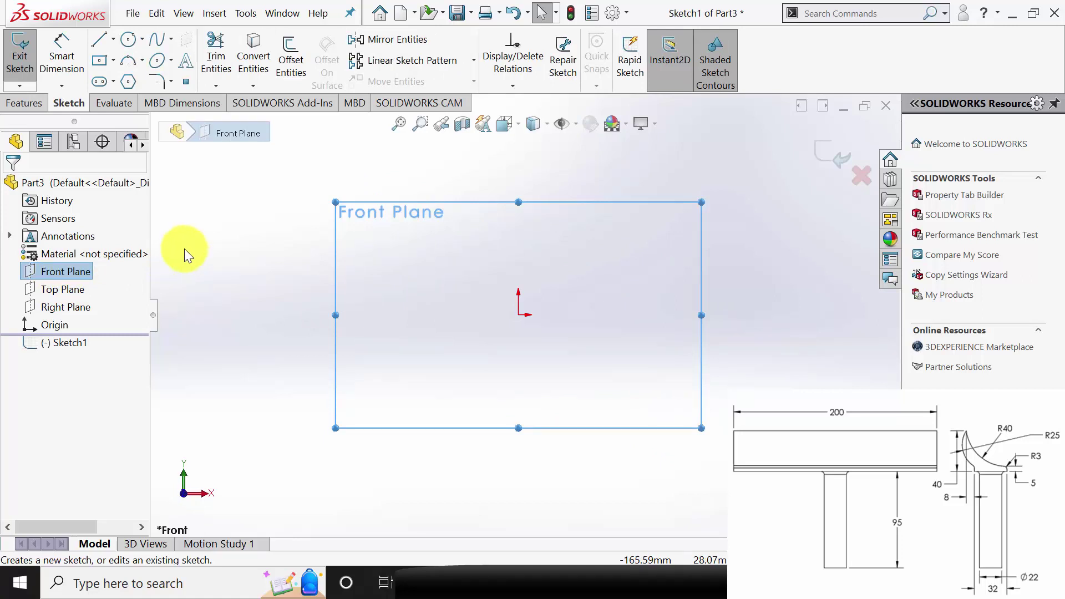
Sketch a horizontal line about 42 mm long through the origin, with a vertical line about 7 mm high rising from its right end.
click(97, 41)
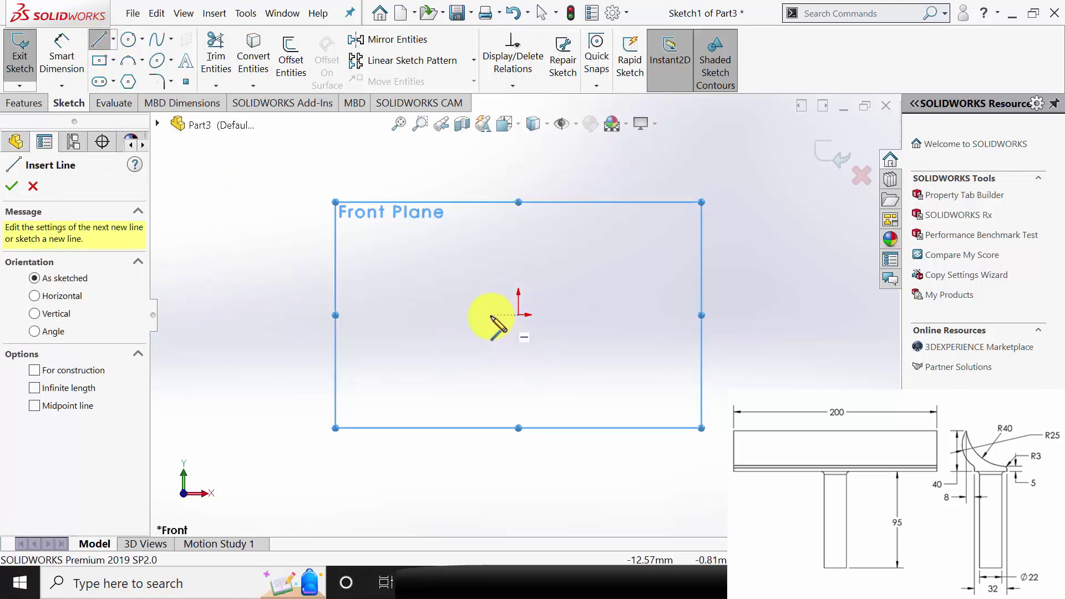
click(519, 314)
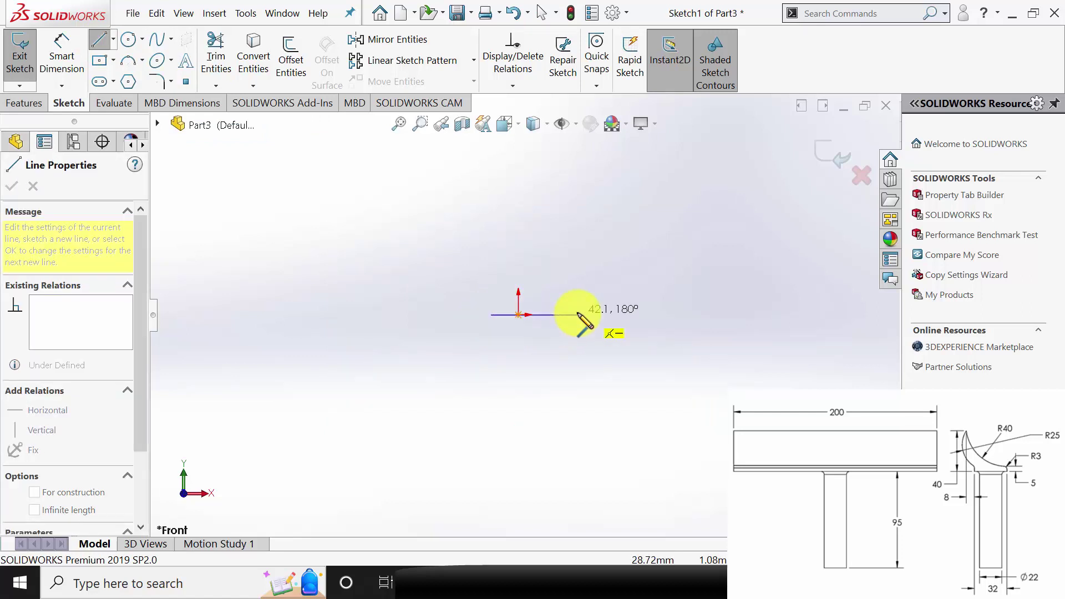
click(578, 314)
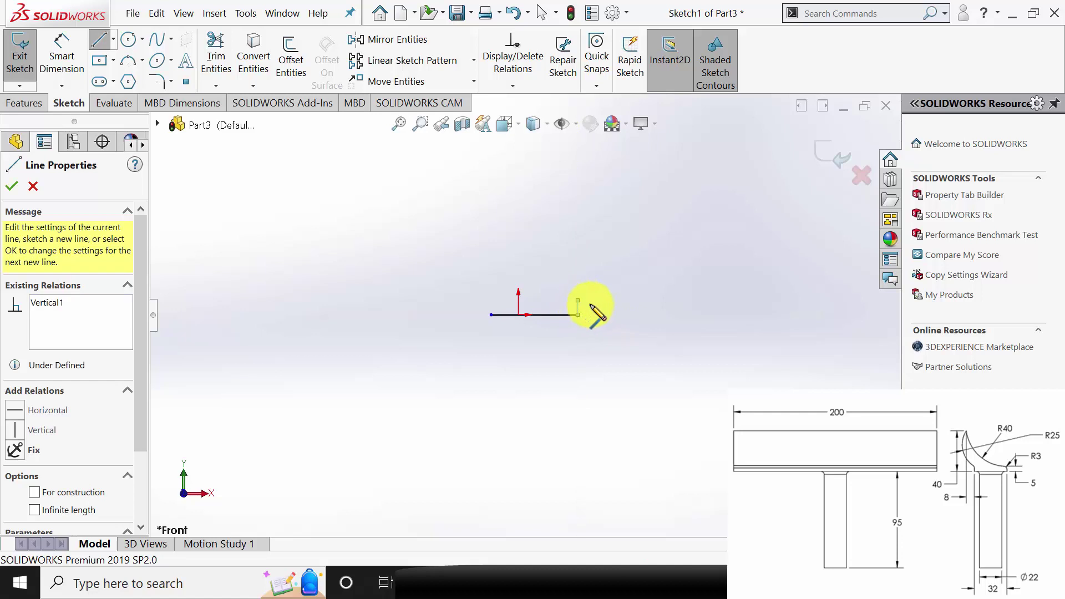
click(578, 300)
key(Escape)
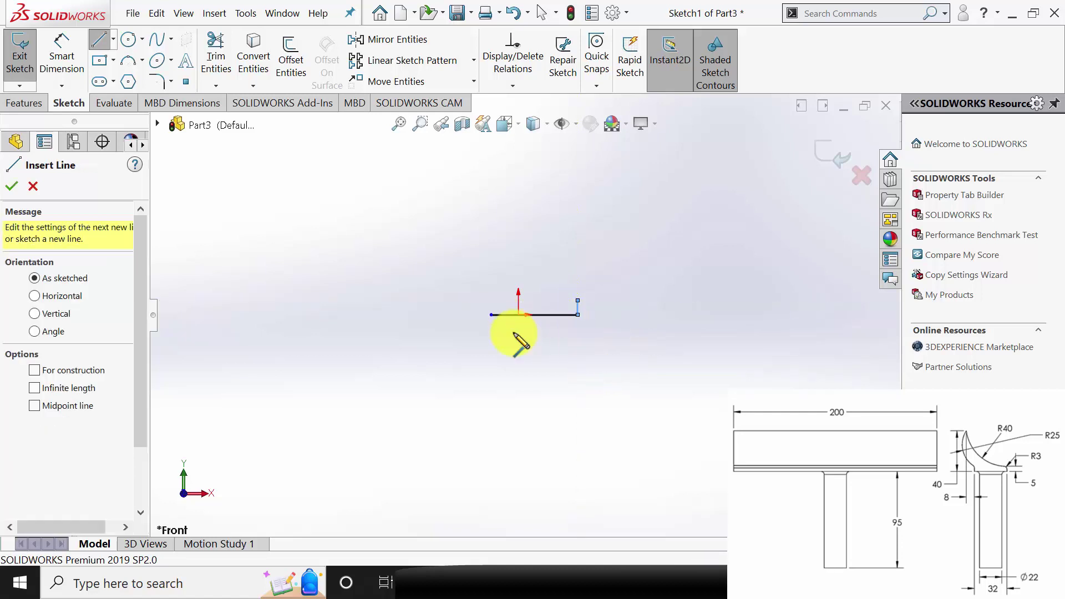
key(Escape)
Sketch a vertical line about 7 mm high up from the base line's left end, level with the right one.
key(l)
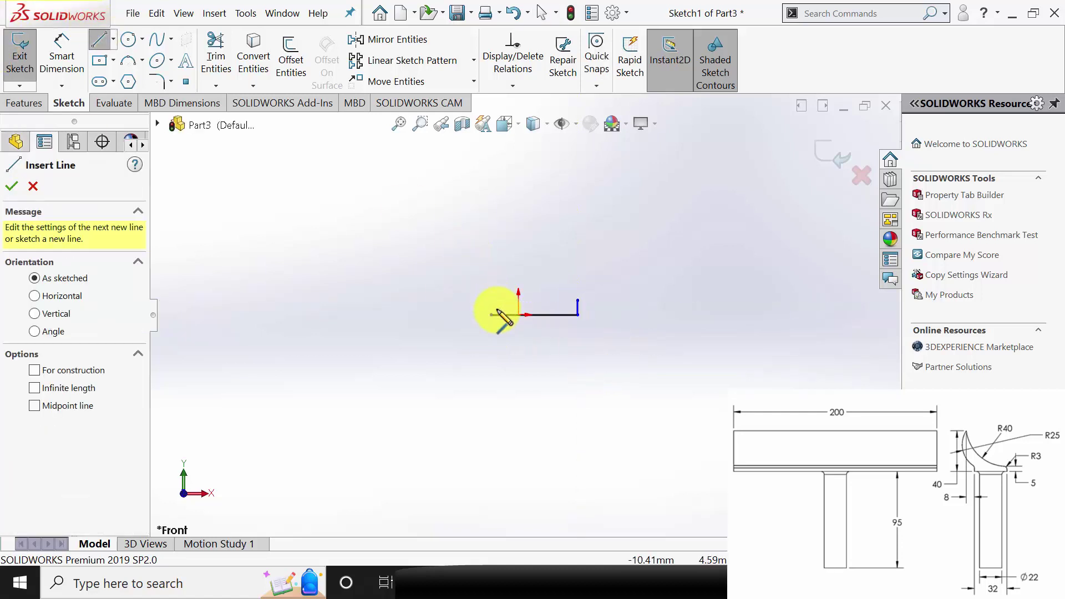
click(491, 315)
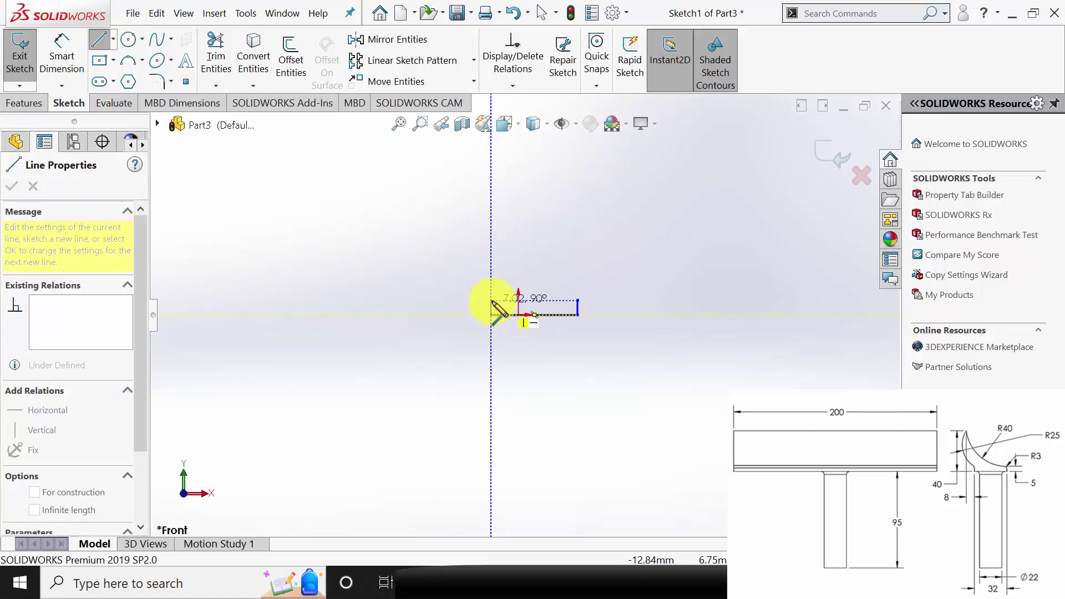
click(491, 300)
key(Escape)
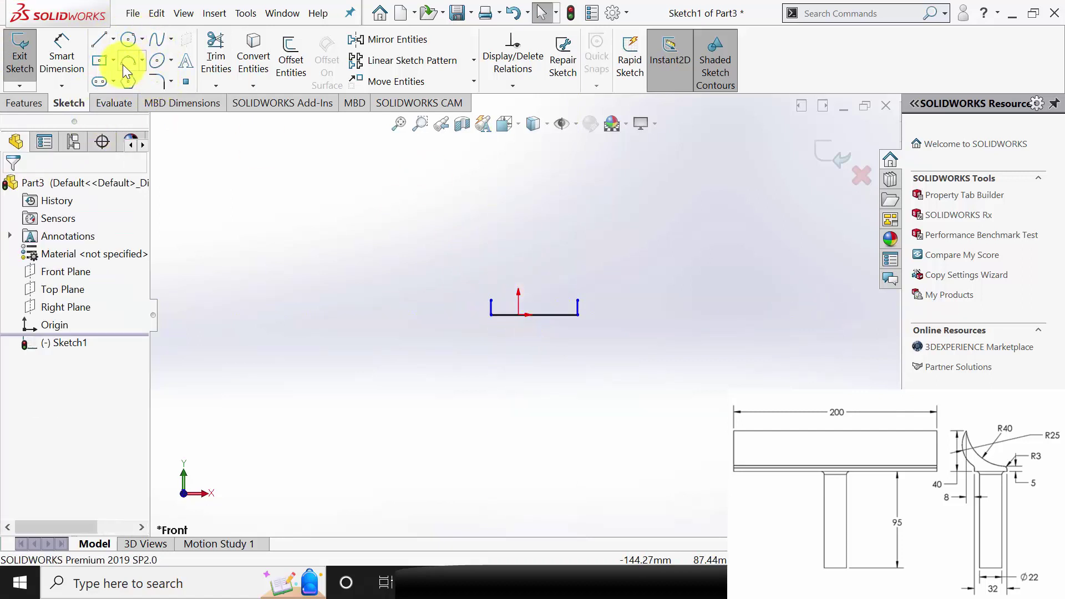
Draw a three-point arc of about 51 mm radius from the left vertical line's upper end outward to a raised tip.
click(124, 63)
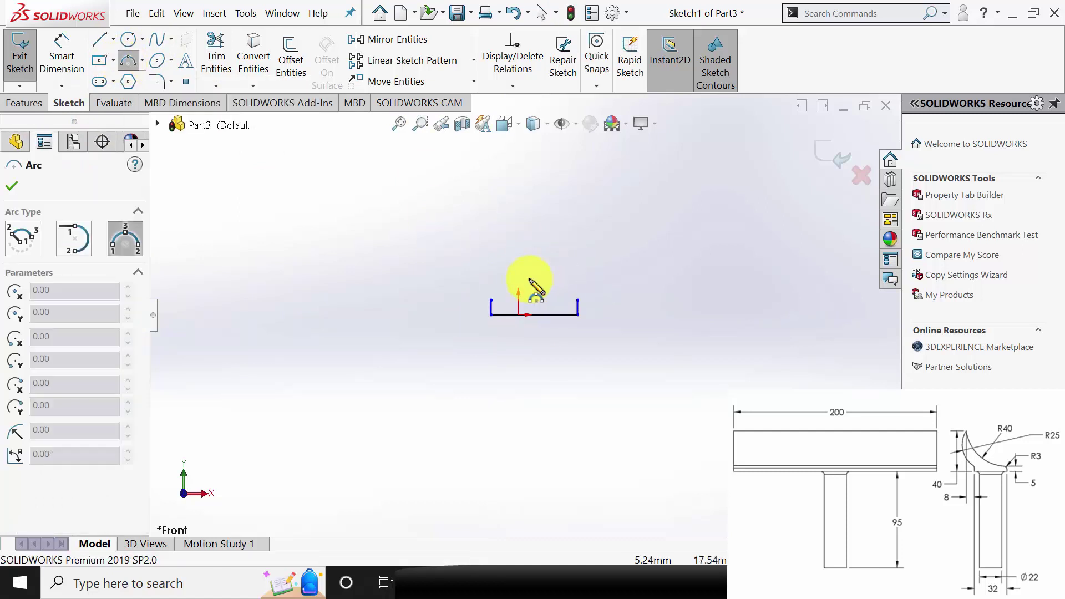
click(491, 301)
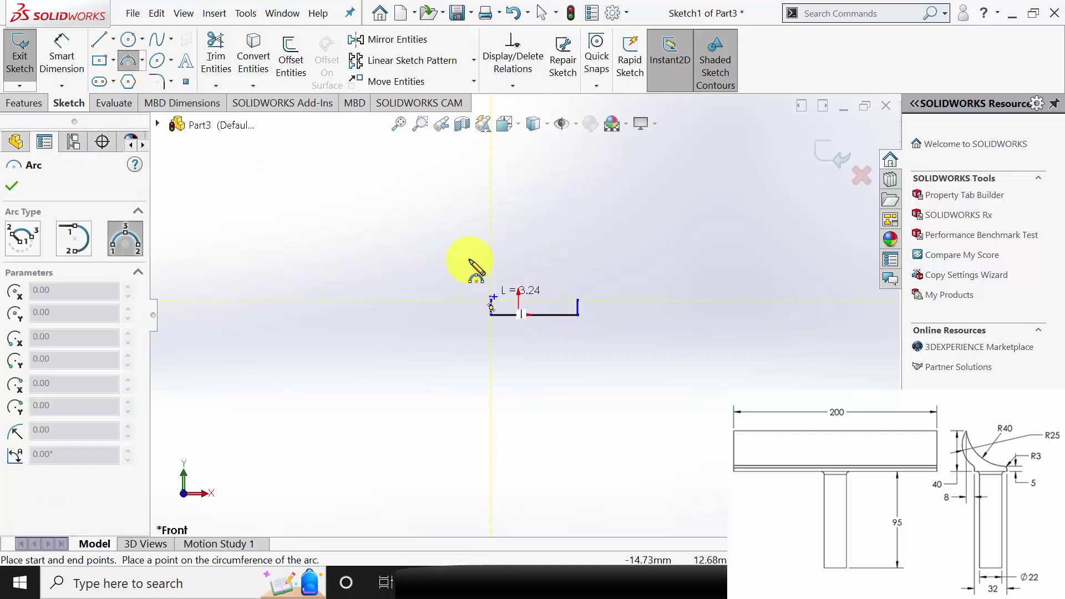
click(439, 246)
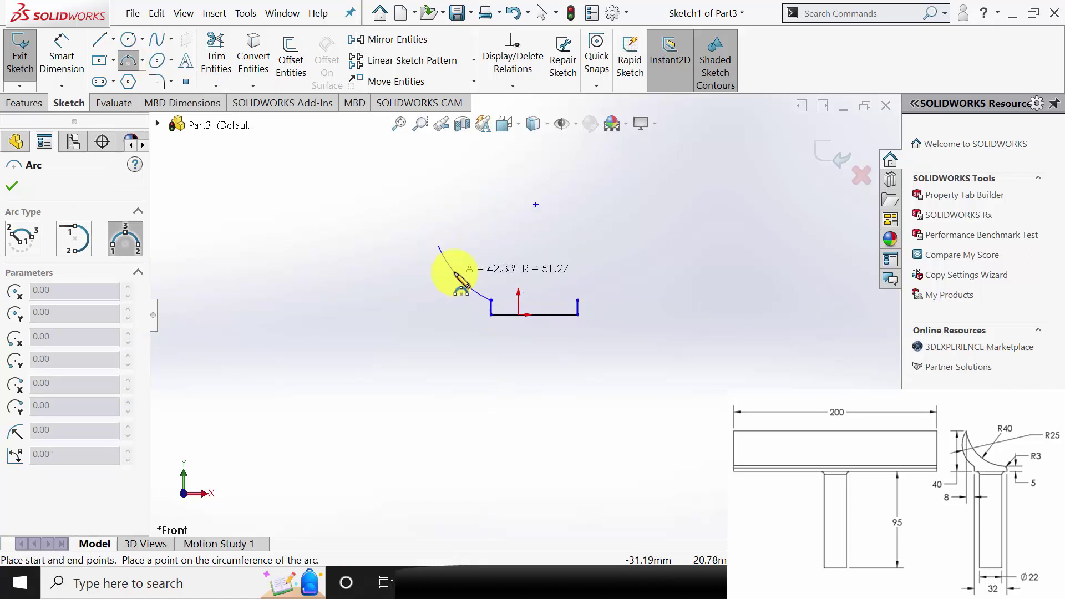
click(456, 275)
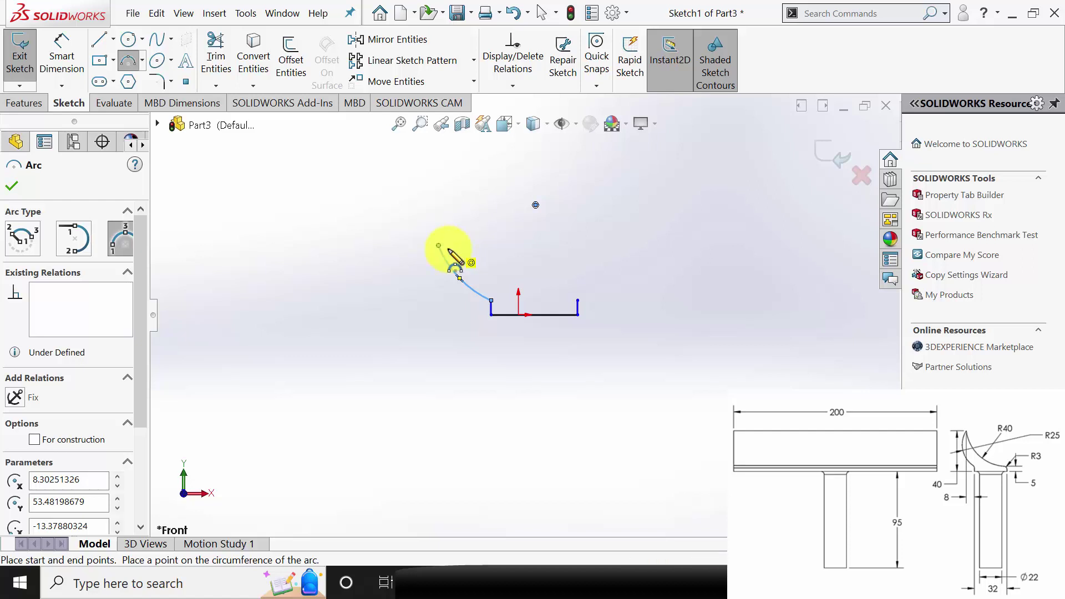
Close the profile with a concave three-point arc from the raised tip to the right vertical line's upper end.
click(439, 246)
click(578, 300)
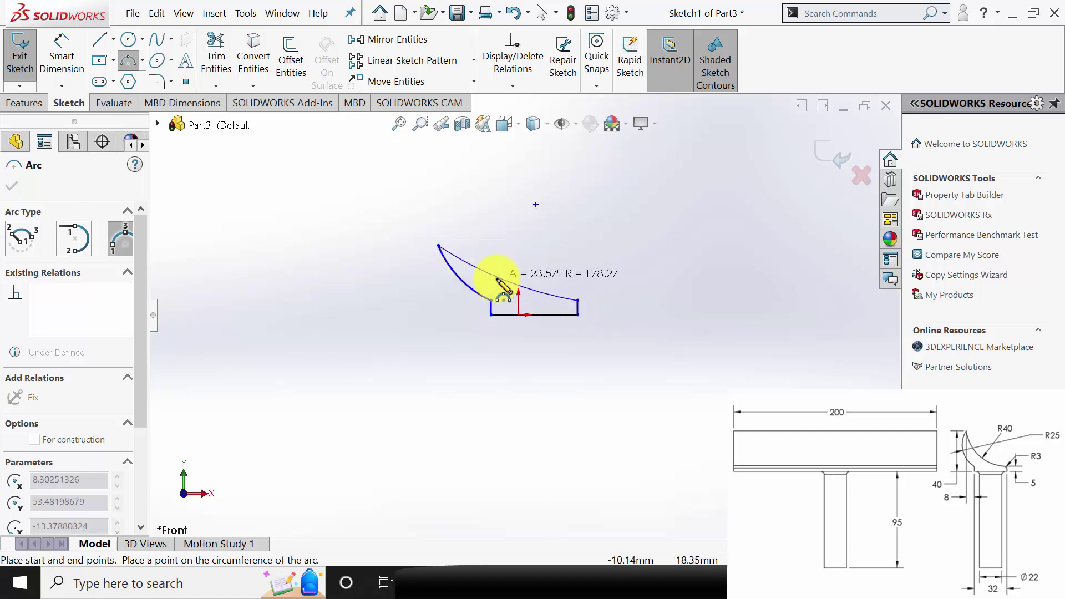
click(578, 285)
key(Escape)
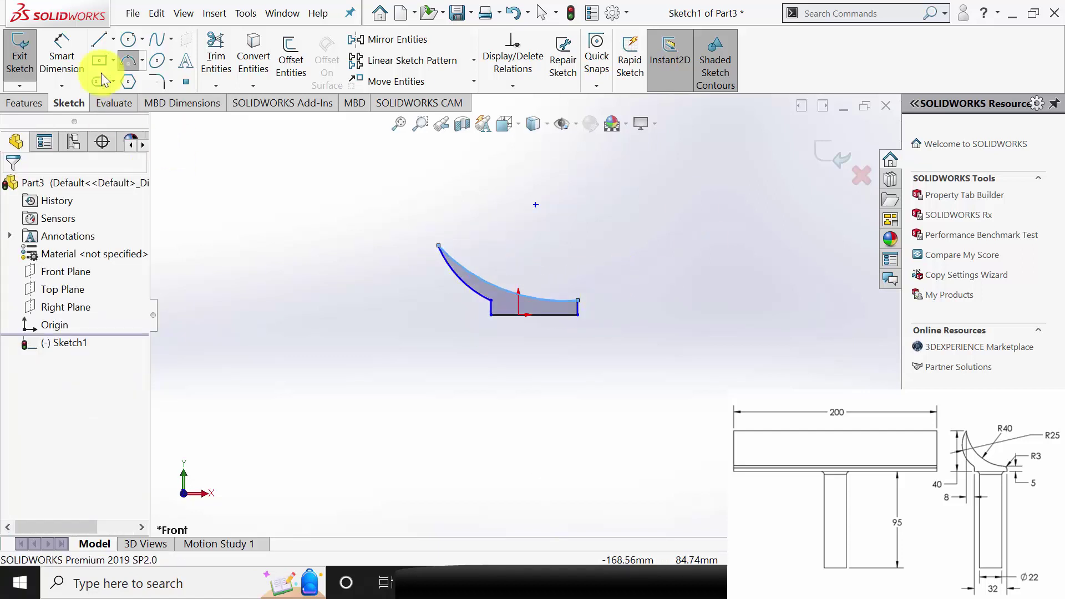
Dimension the profile's horizontal base line to 32 mm.
click(66, 61)
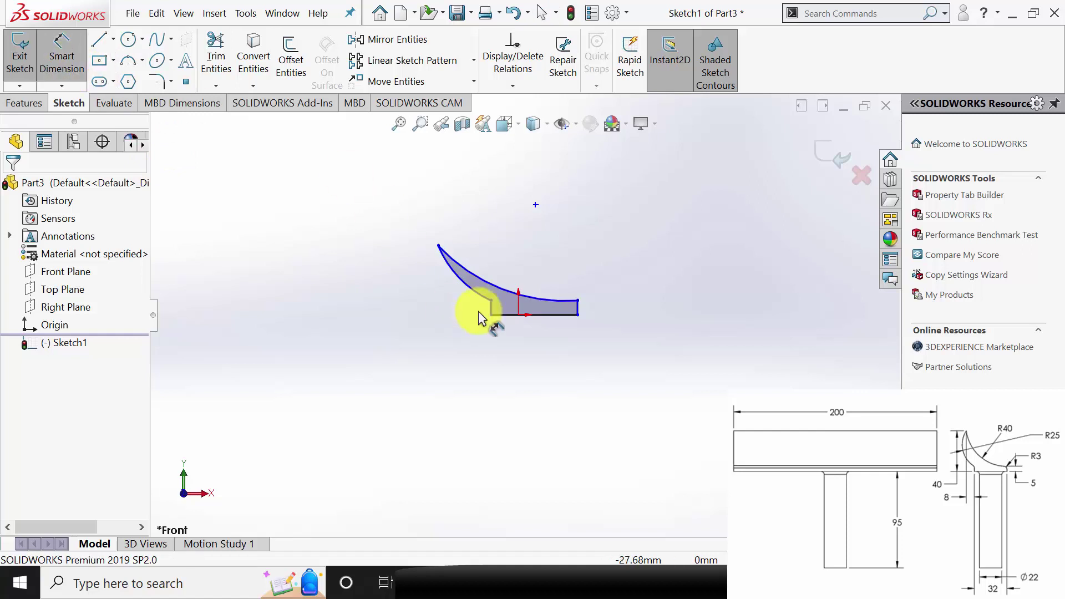
click(541, 316)
click(538, 398)
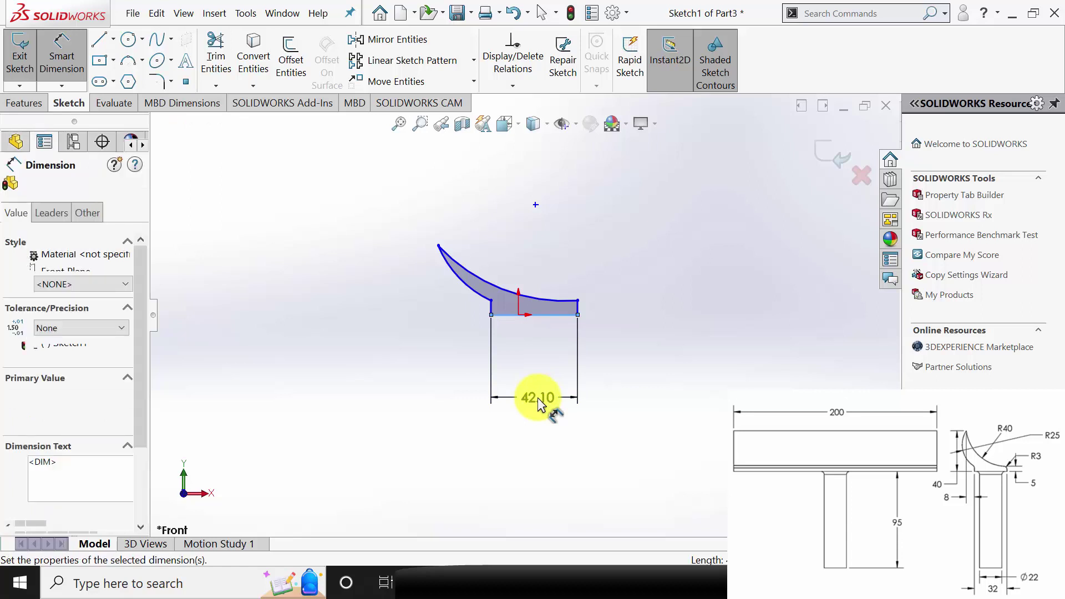
text(32)
key(Return)
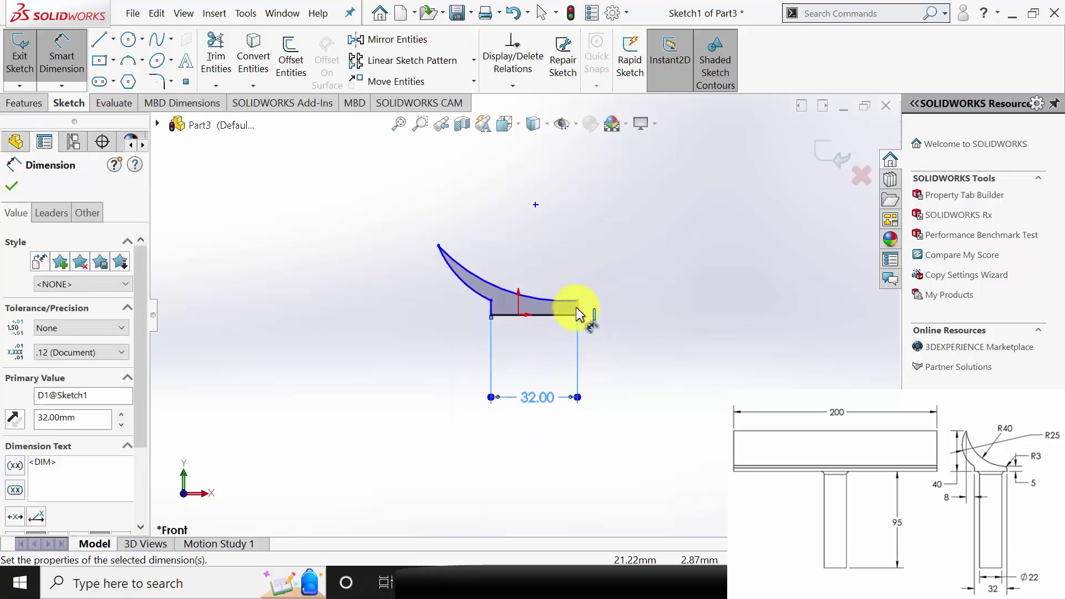
Dimension the right vertical line's height to 5 mm.
click(577, 310)
click(657, 311)
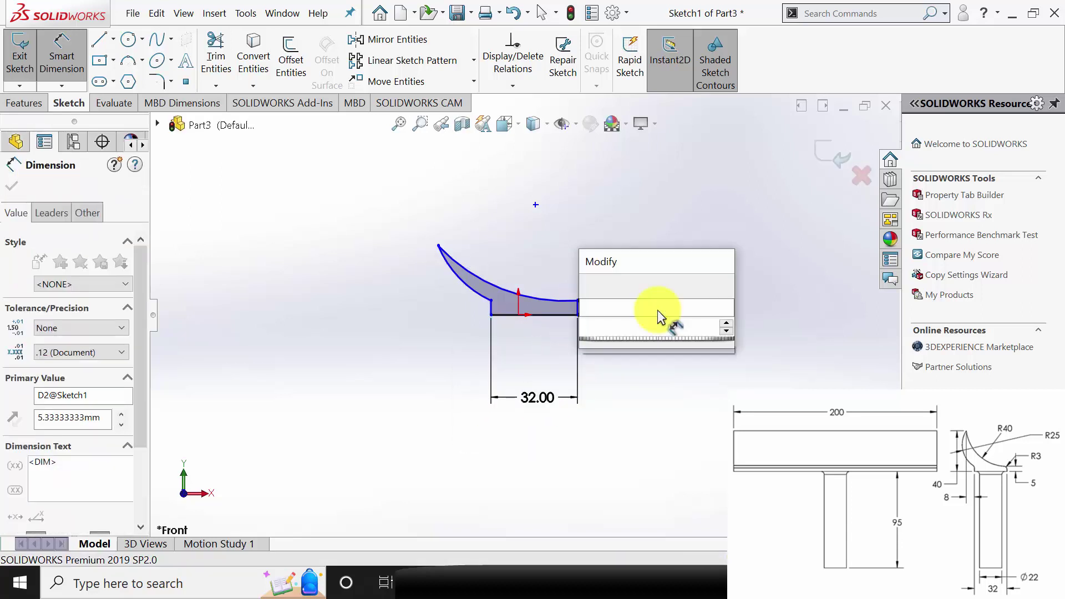
text(5)
key(Return)
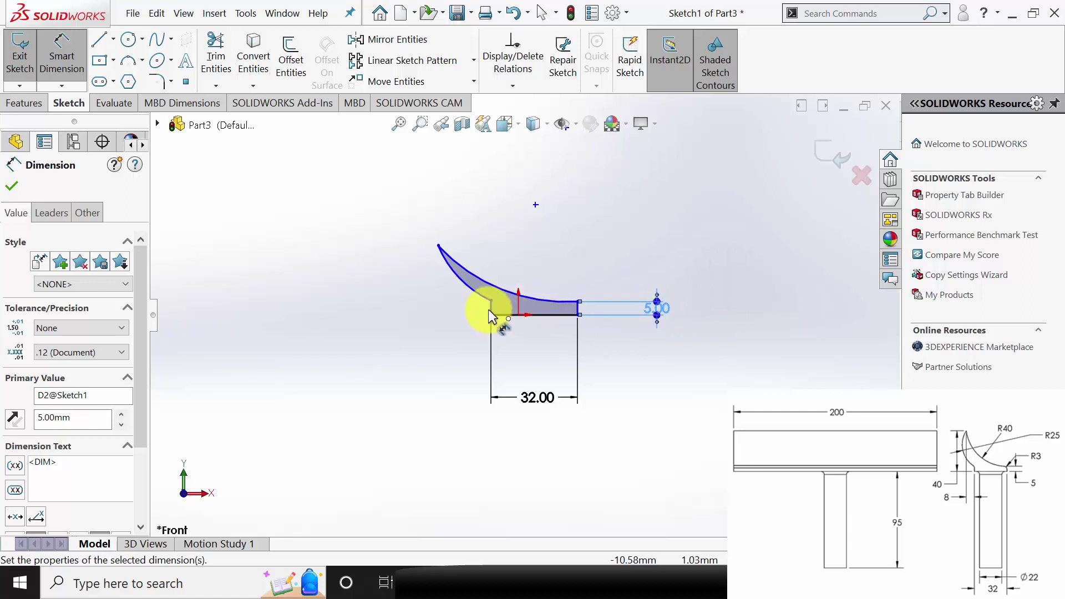
Dimension the left vertical line's height to 5 mm.
click(490, 310)
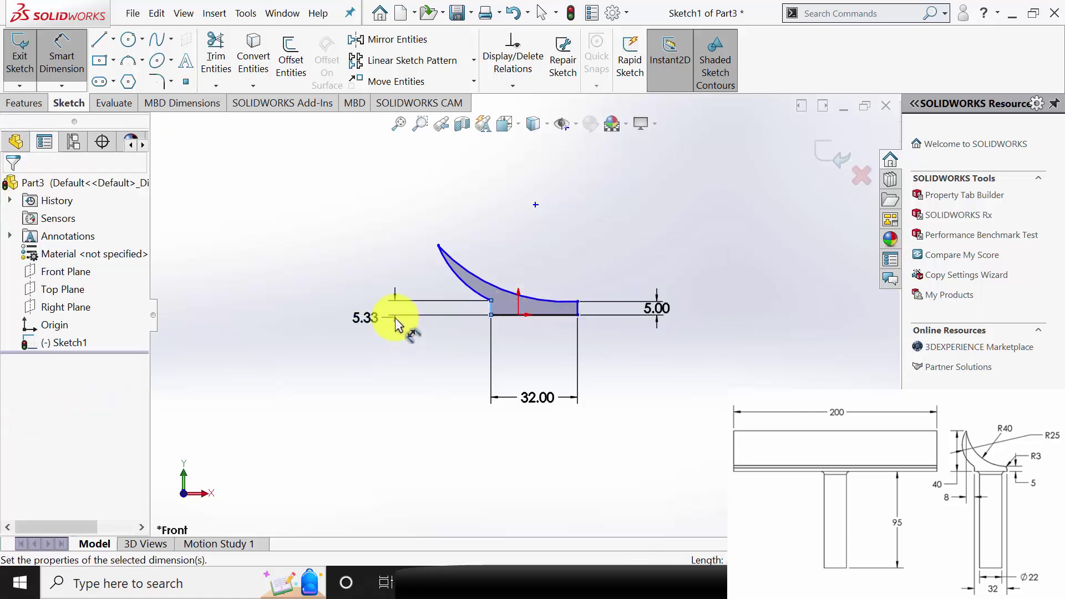
click(395, 317)
text(5.00mm)
key(Return)
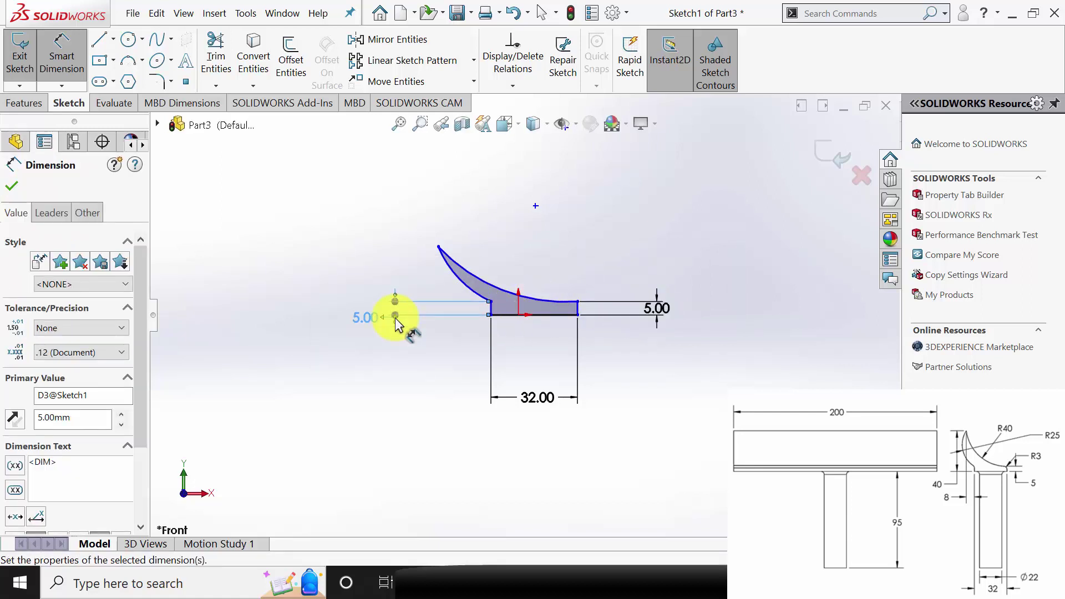
Dimension the vertical distance from the raised tip to the base line's left end to 40 mm.
click(439, 248)
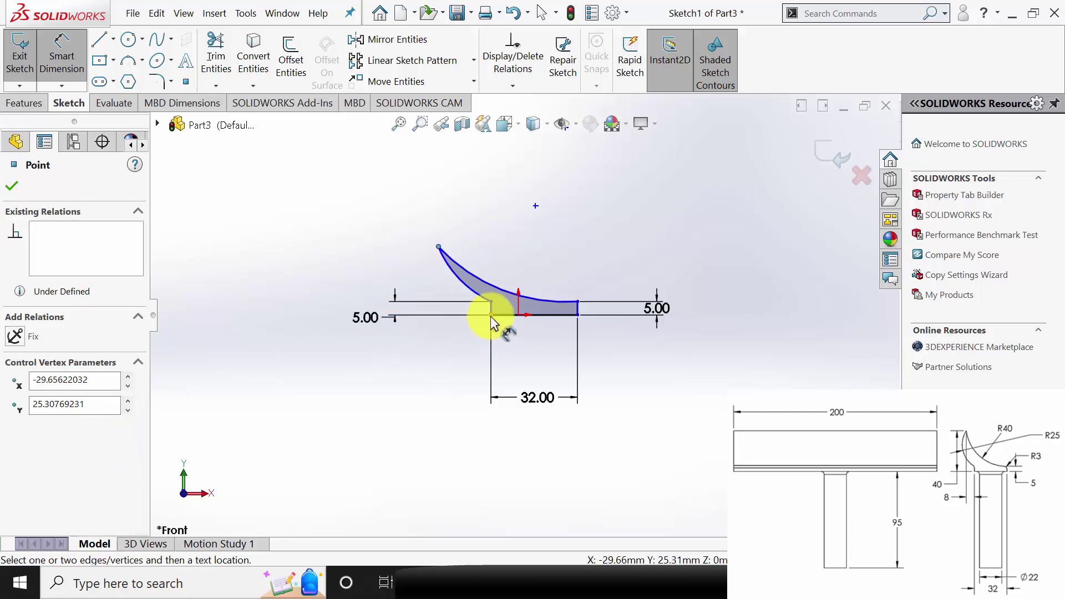
click(490, 315)
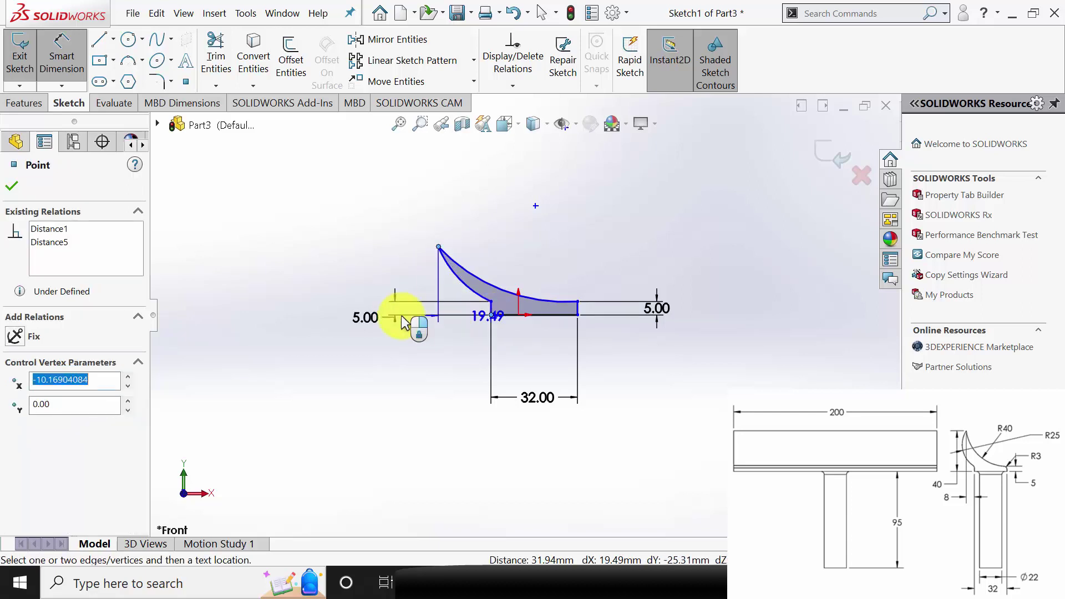
click(300, 302)
text(40)
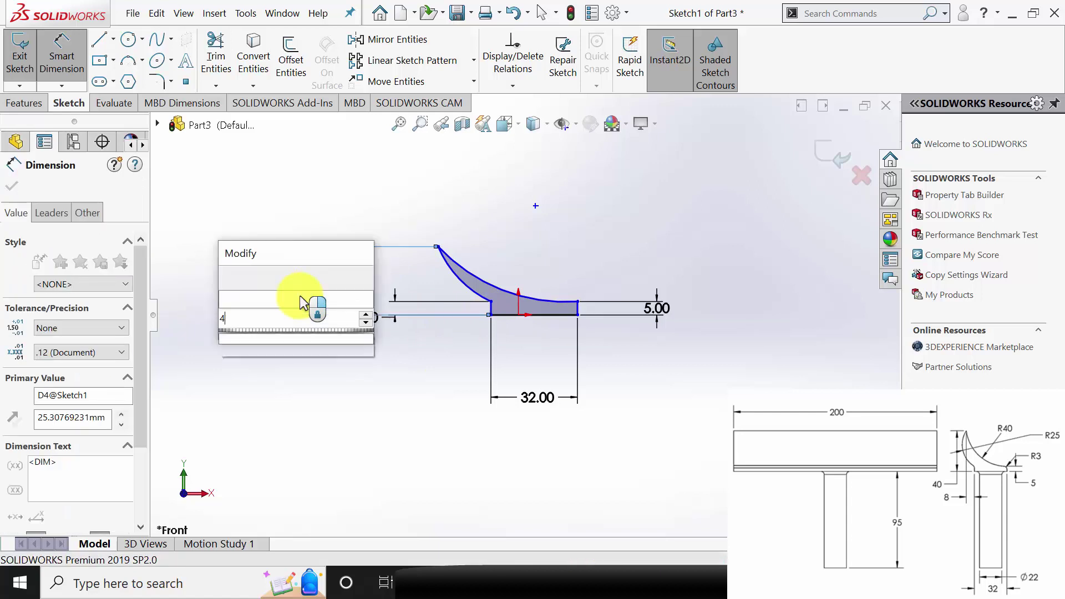
key(Return)
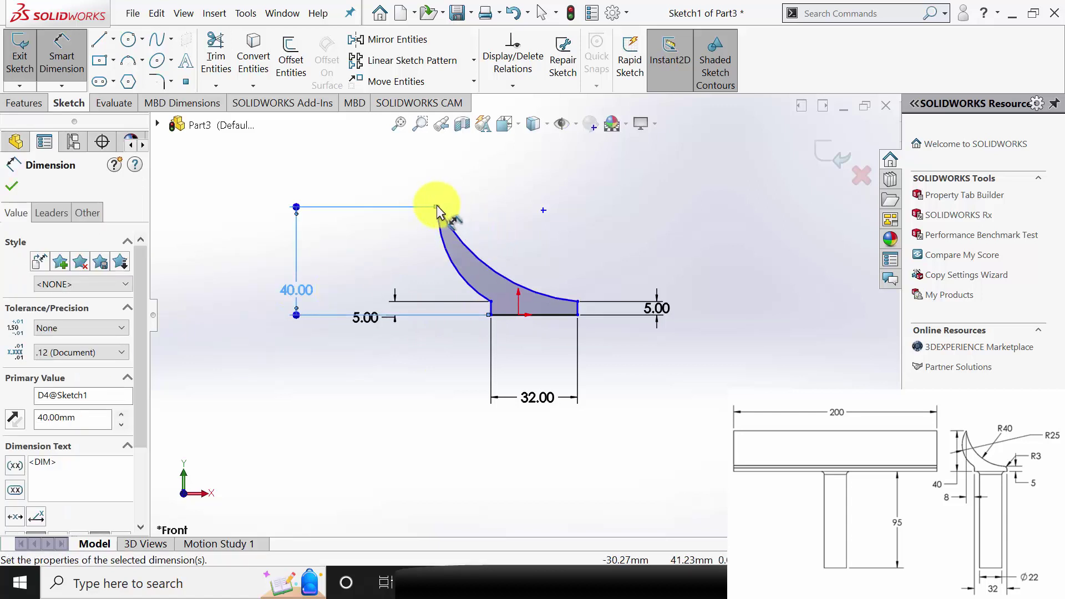
Dimension the horizontal offset between the raised tip and the base line's left end to 8 mm.
click(438, 207)
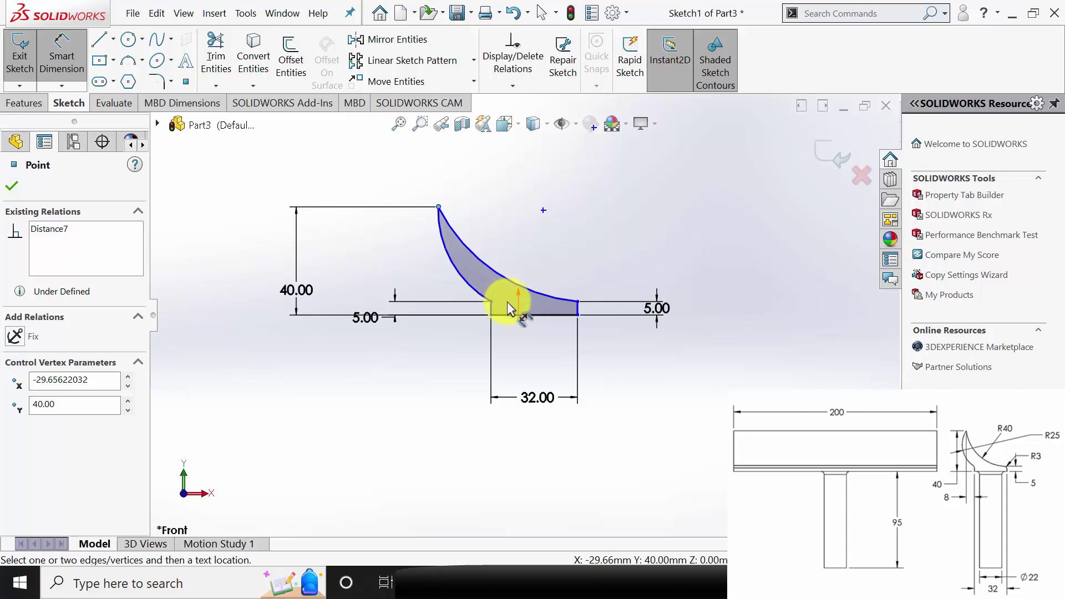
click(491, 317)
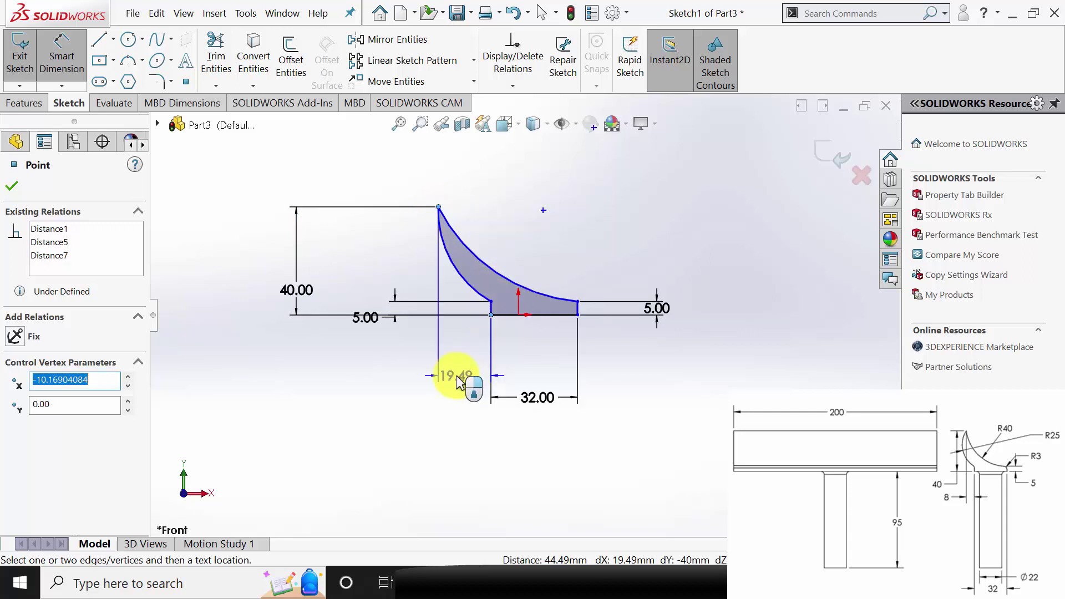
click(462, 382)
text(8)
key(Return)
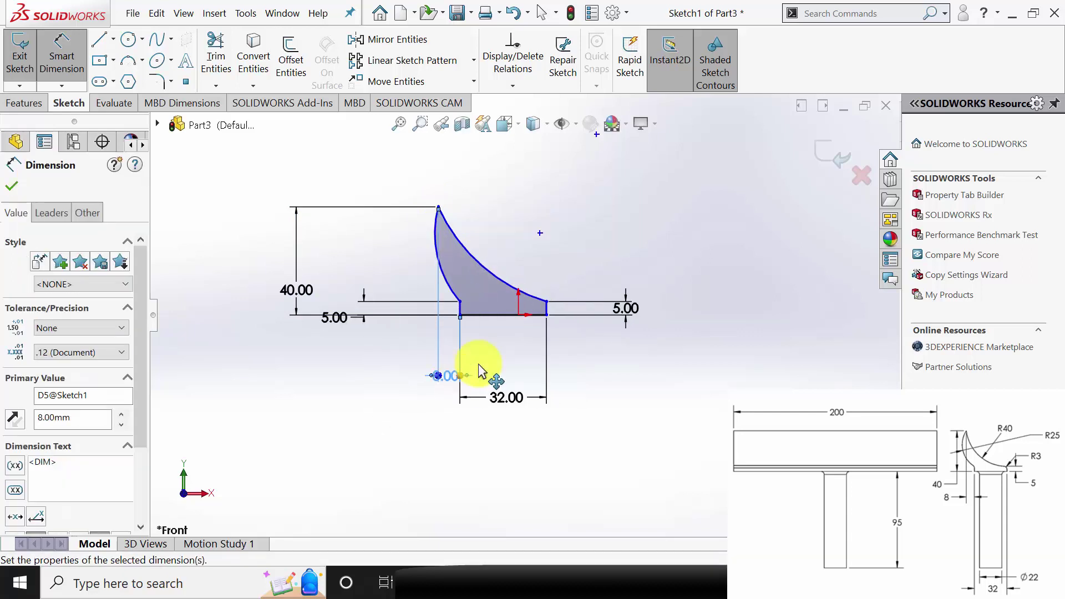
Dimension the radius of the outer left arc to 25 mm.
click(450, 287)
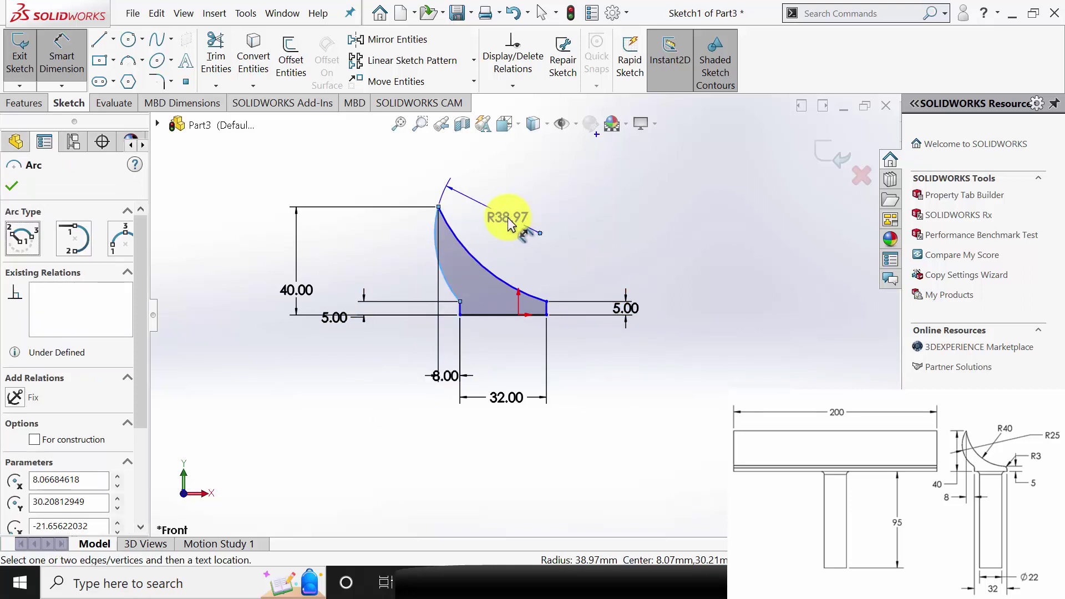
click(509, 222)
text(25)
key(Return)
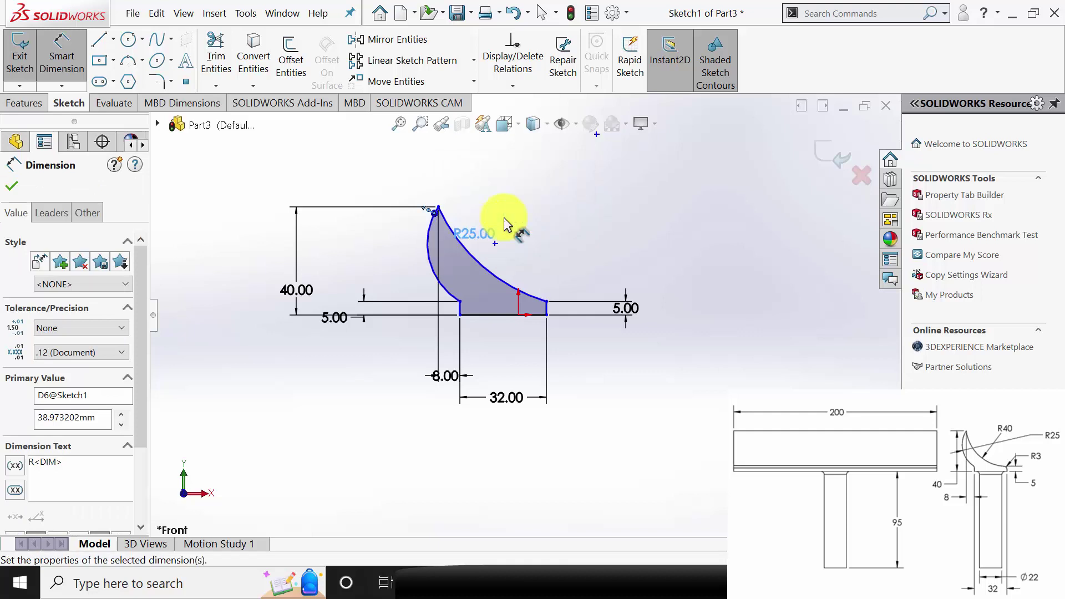
Dimension the radius of the concave upper arc to 40 mm and finish dimensioning.
click(494, 271)
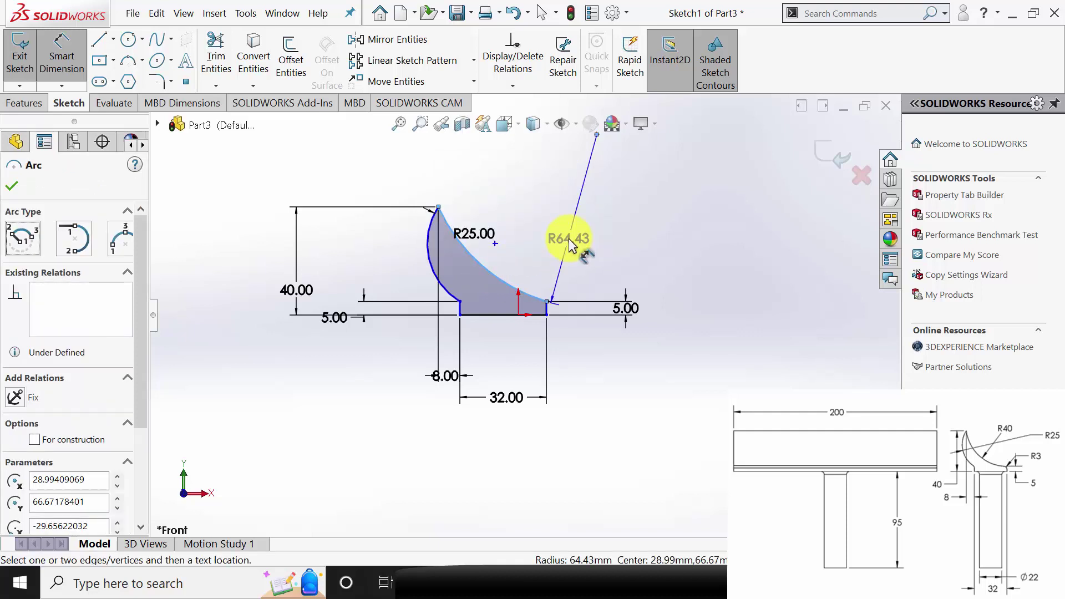
click(569, 239)
text(40.00mm)
key(Return)
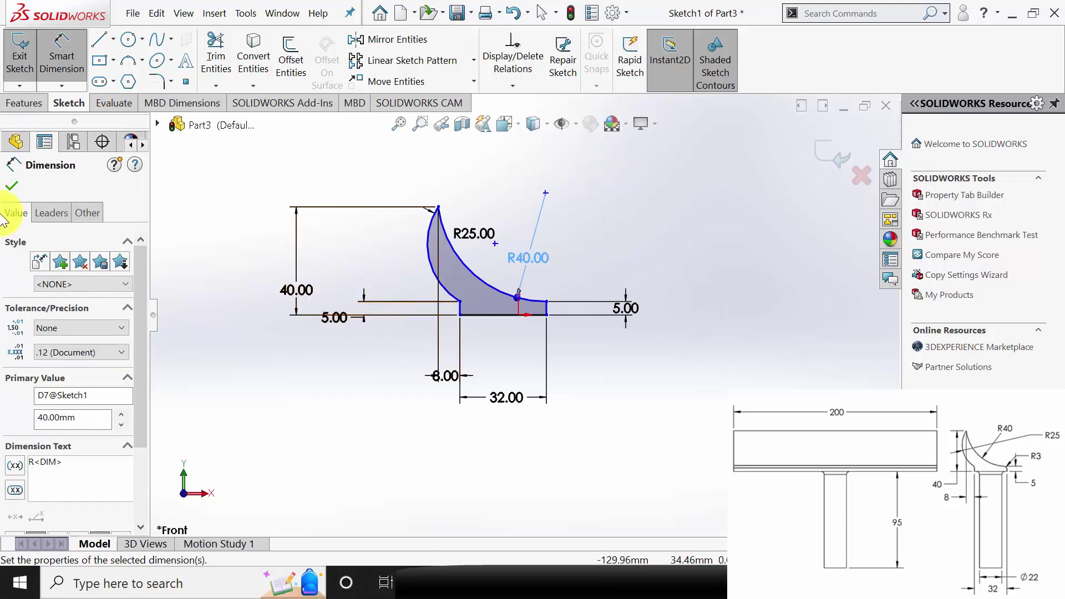
click(16, 191)
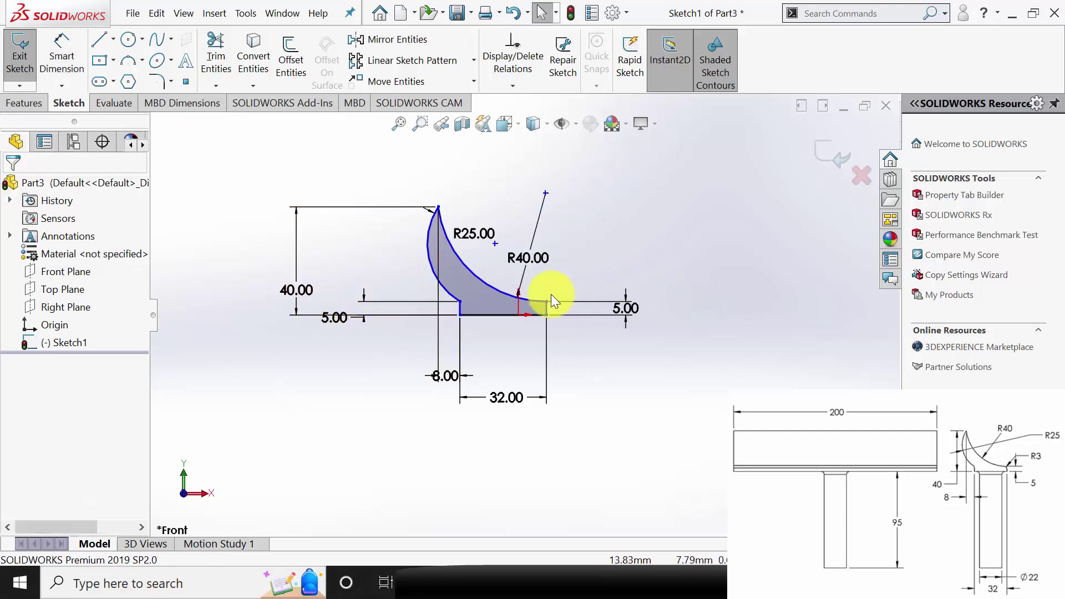
Select the sketch origin together with the right end point of the profile's base line.
click(518, 317)
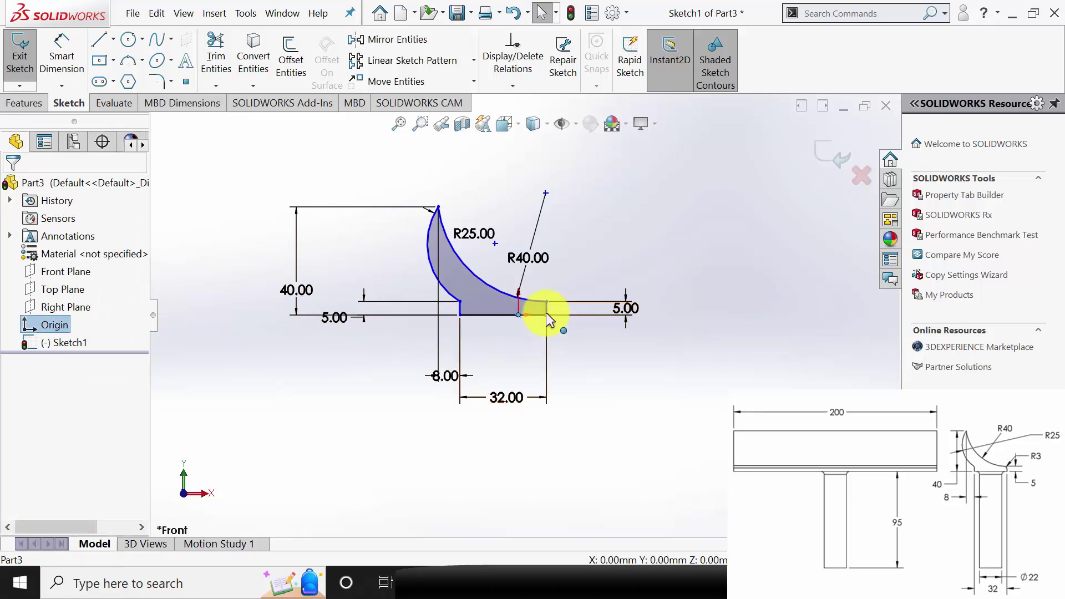
ctrl+click(547, 314)
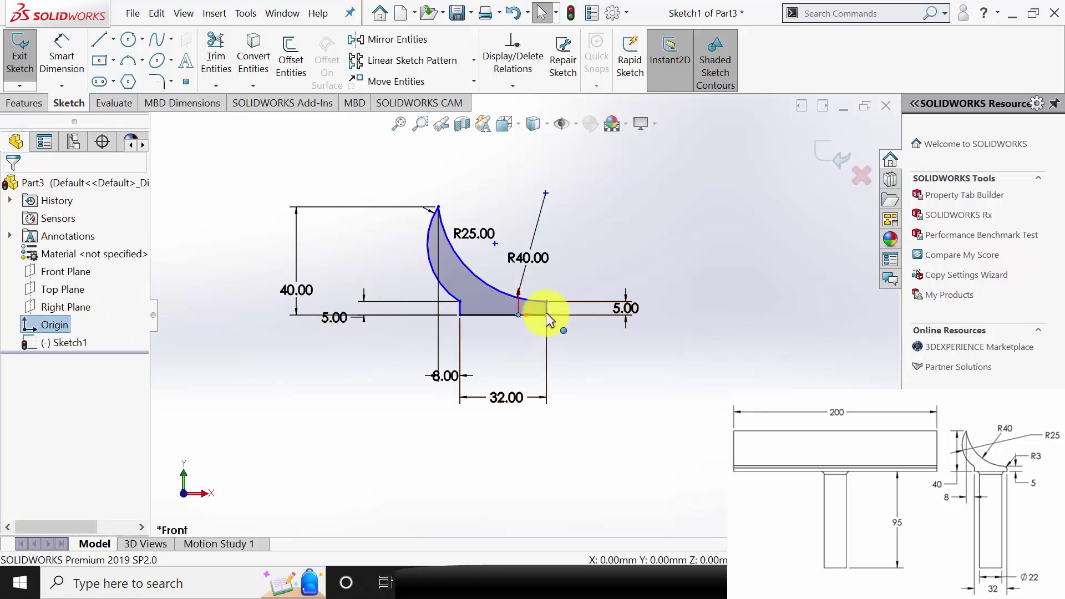
Dimension the horizontal distance from the origin to the profile's lower right corner as 32/2 (16 mm).
click(65, 66)
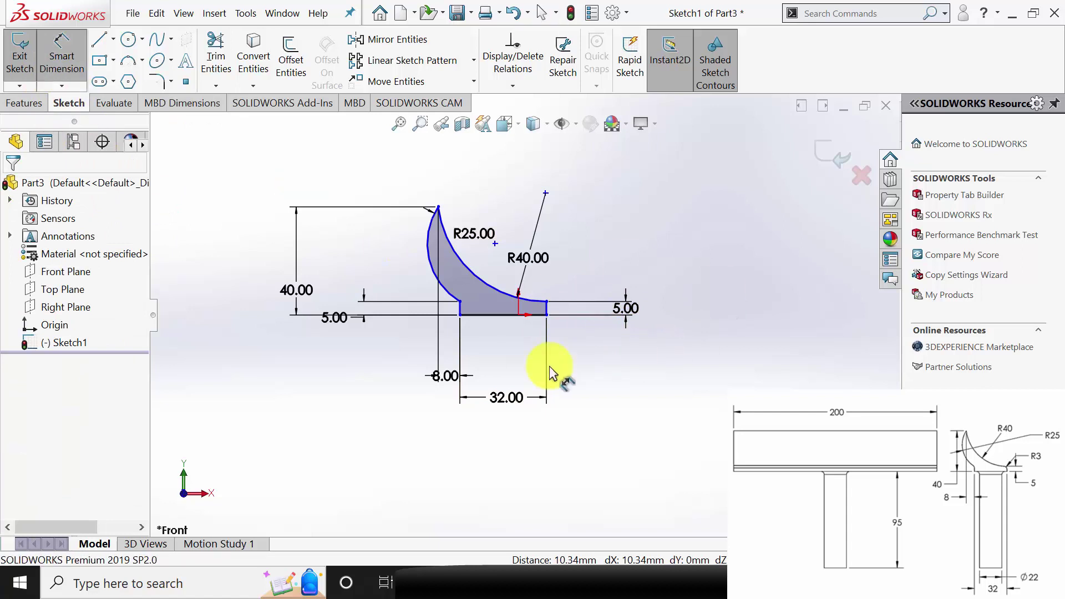
click(519, 316)
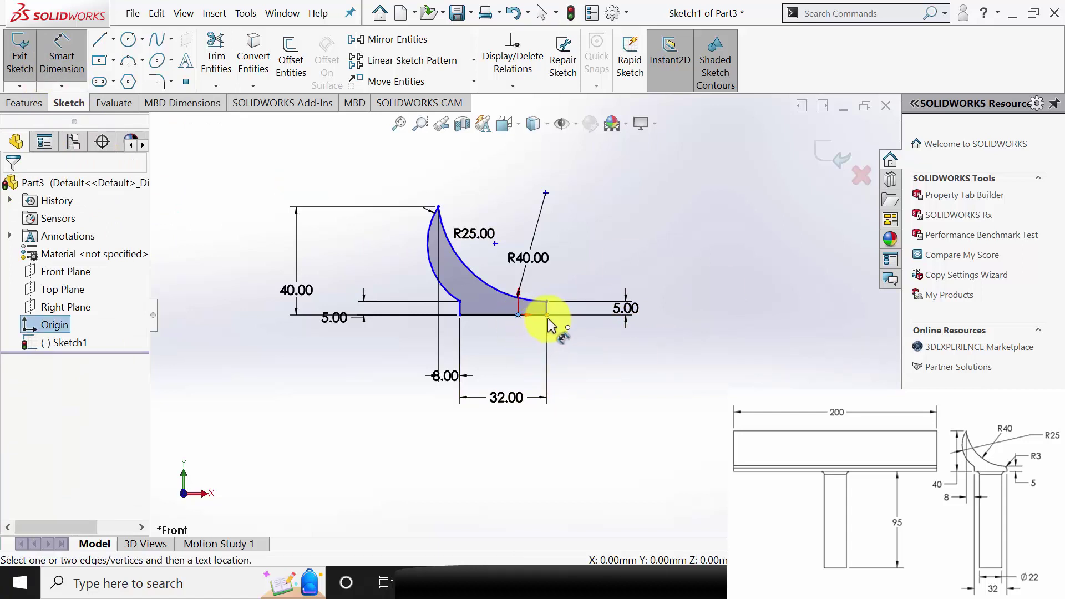
click(547, 316)
click(594, 364)
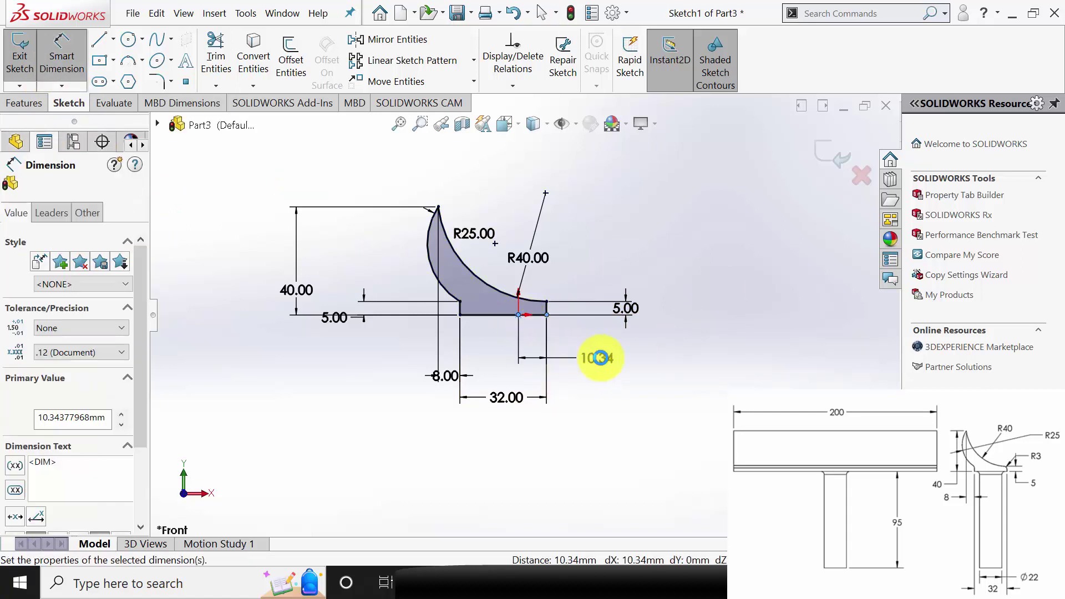
text(32/2)
key(Return)
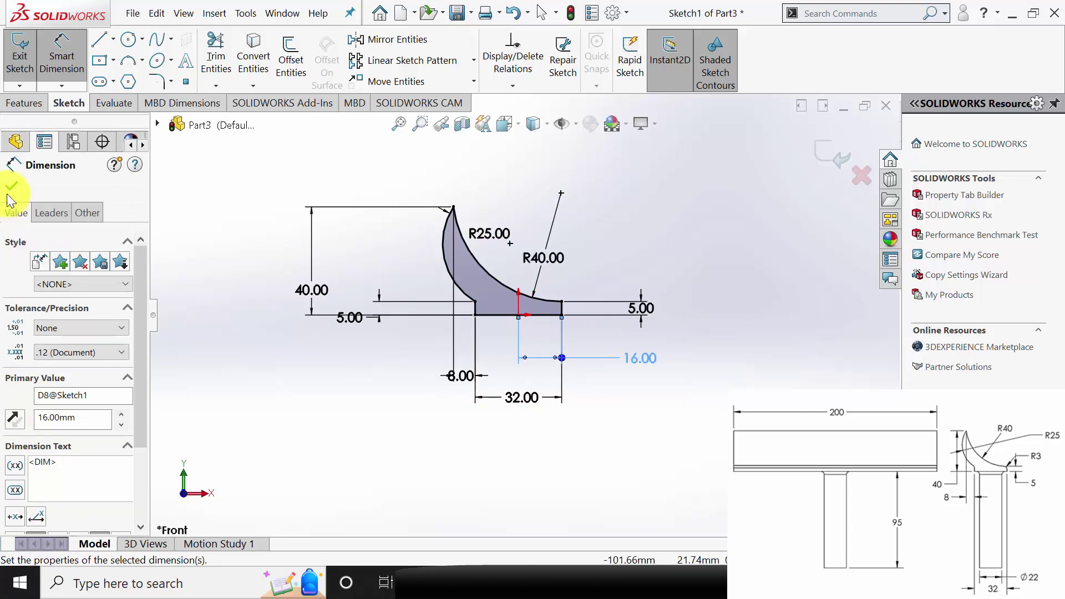
key(Escape)
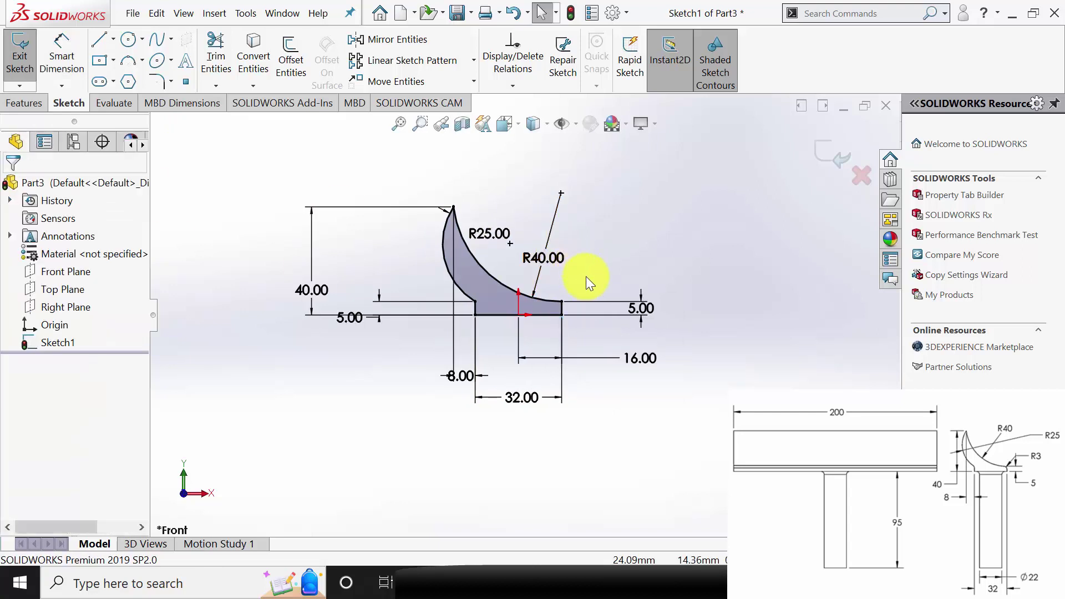
Extrude the curved profile 200 mm with the Mid Plane end condition.
click(33, 106)
click(31, 56)
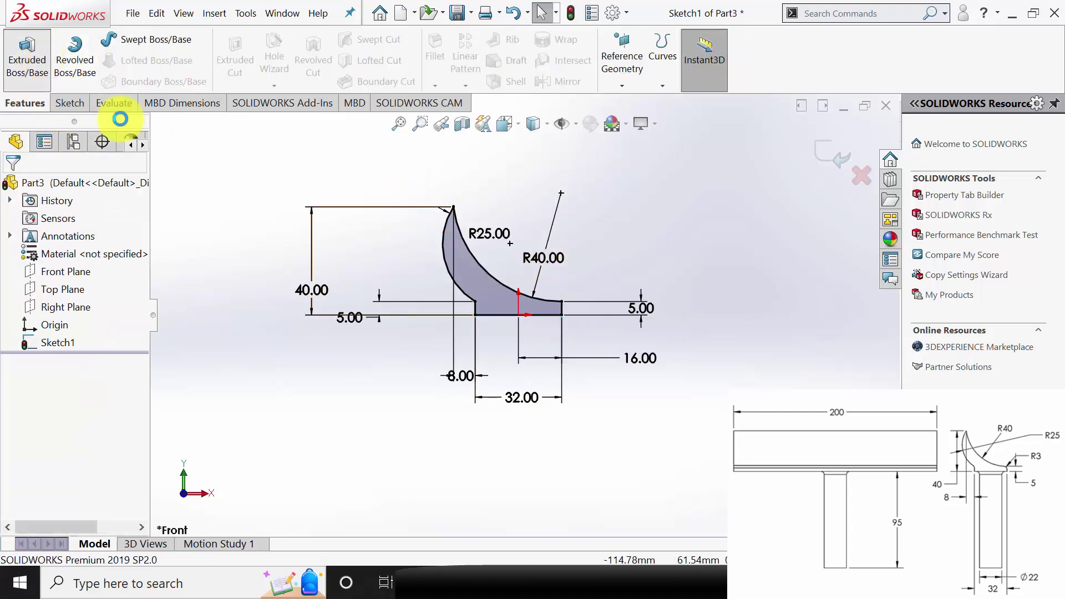
click(62, 274)
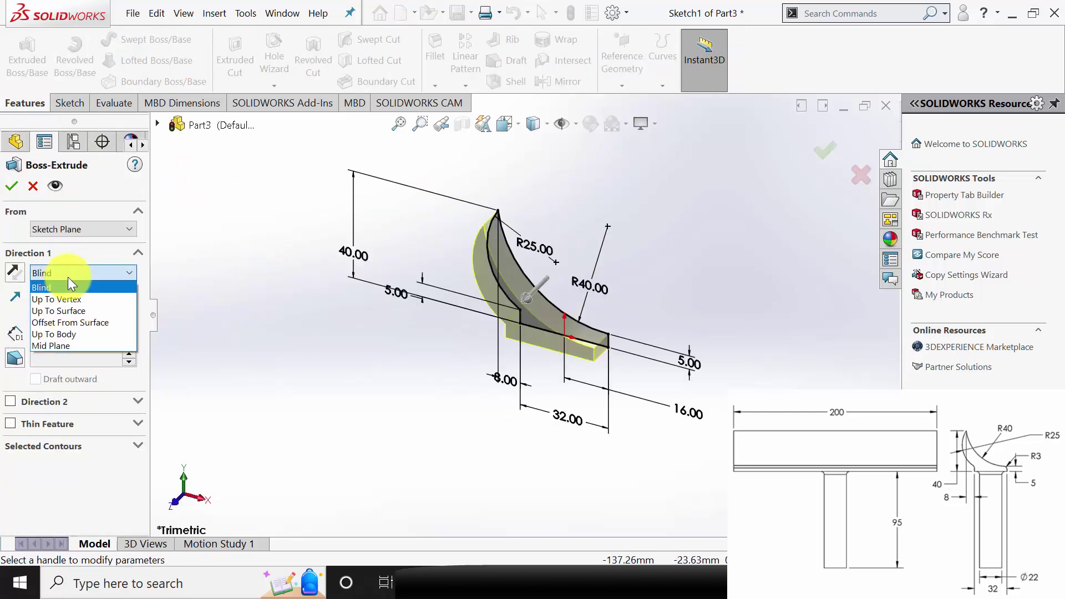
click(84, 346)
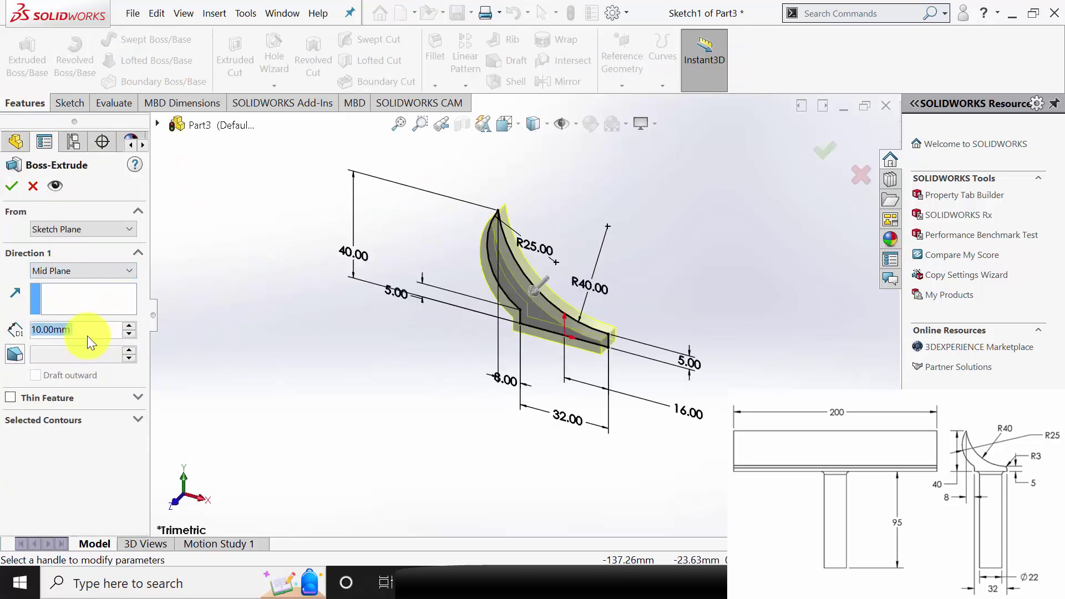
text(200)
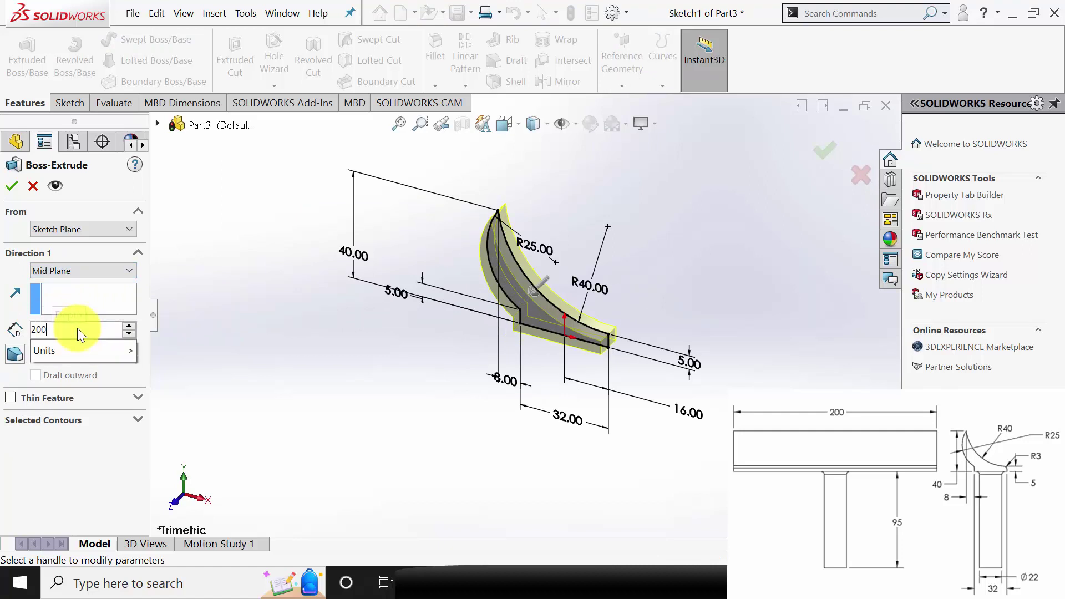
key(Return)
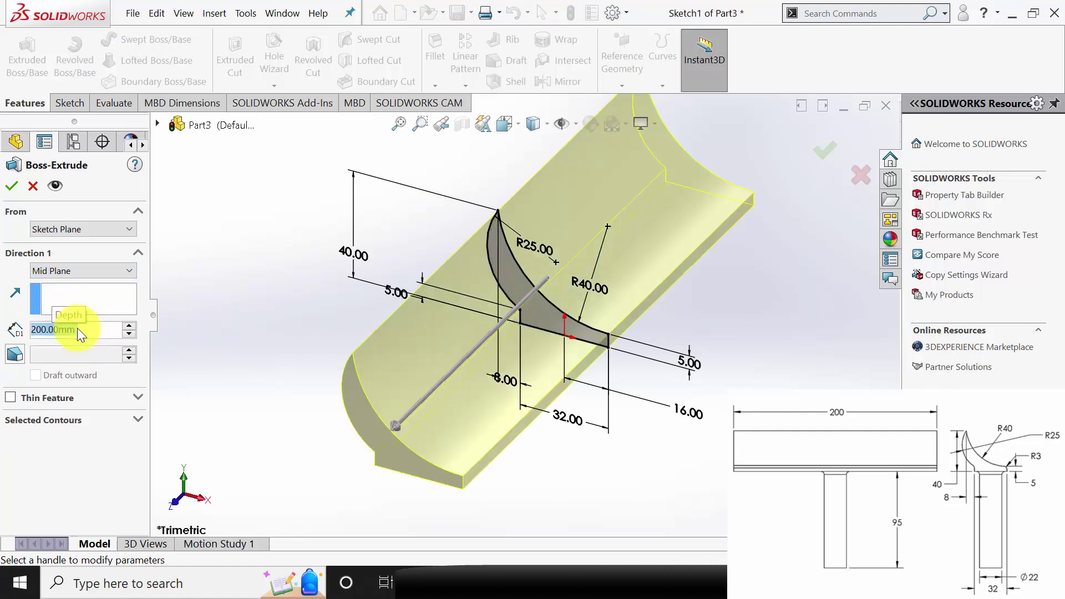
click(12, 187)
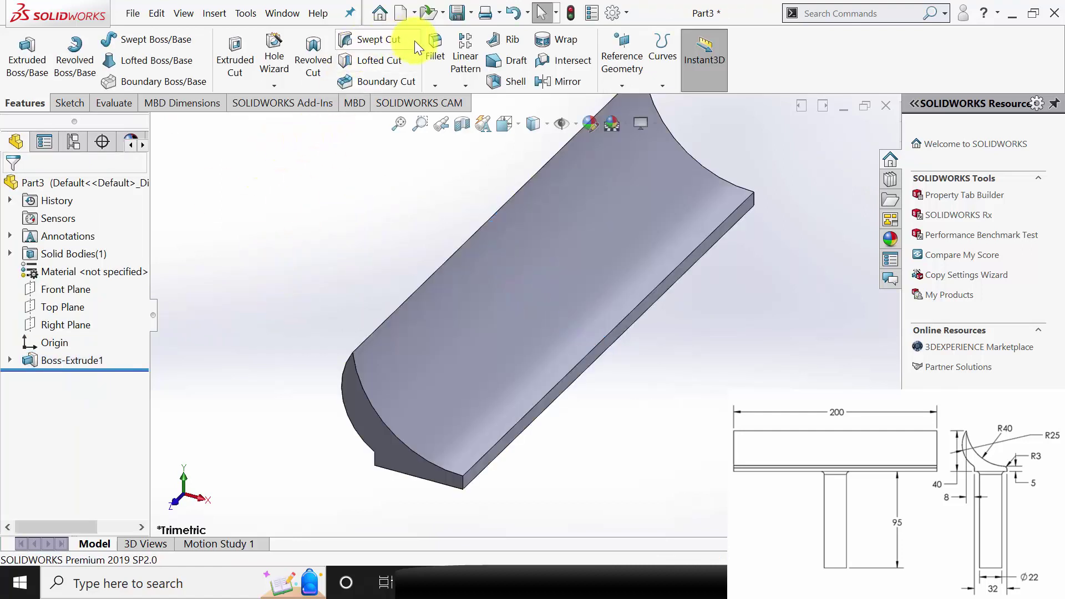
Fillet the long upper edge of the front lip and the long edge where the rear curve meets the base with a 3 mm radius.
click(549, 394)
middle_drag(591, 432, 685, 388)
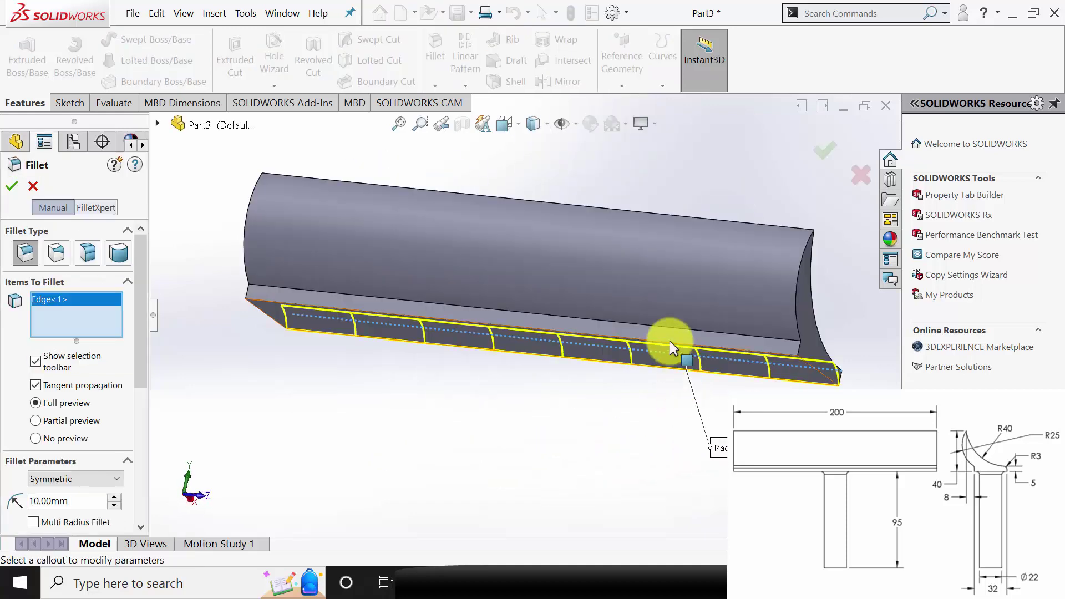
click(656, 326)
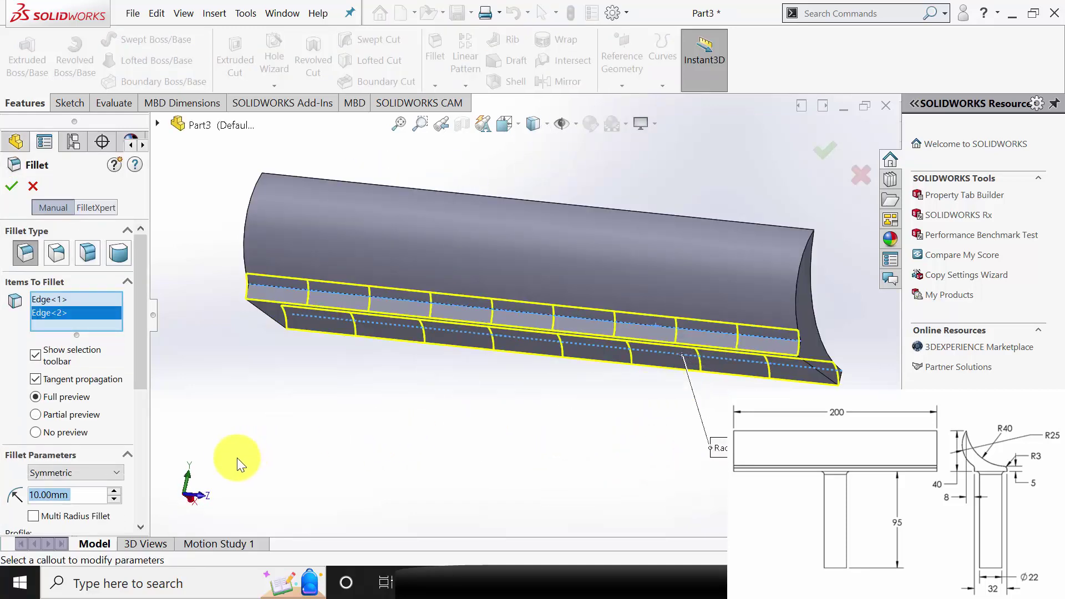
text(3)
key(Return)
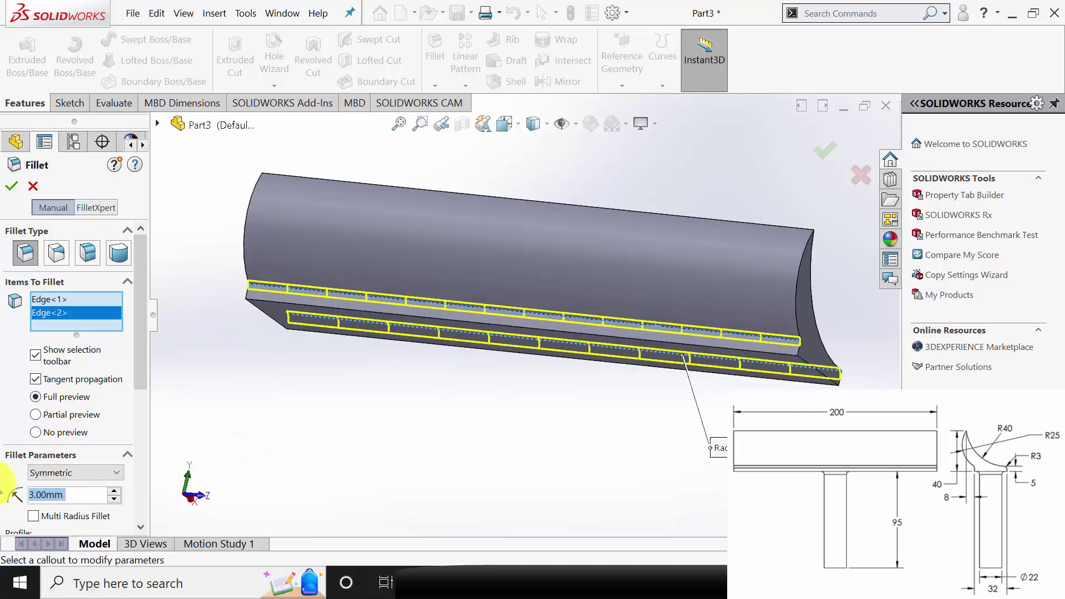
click(12, 187)
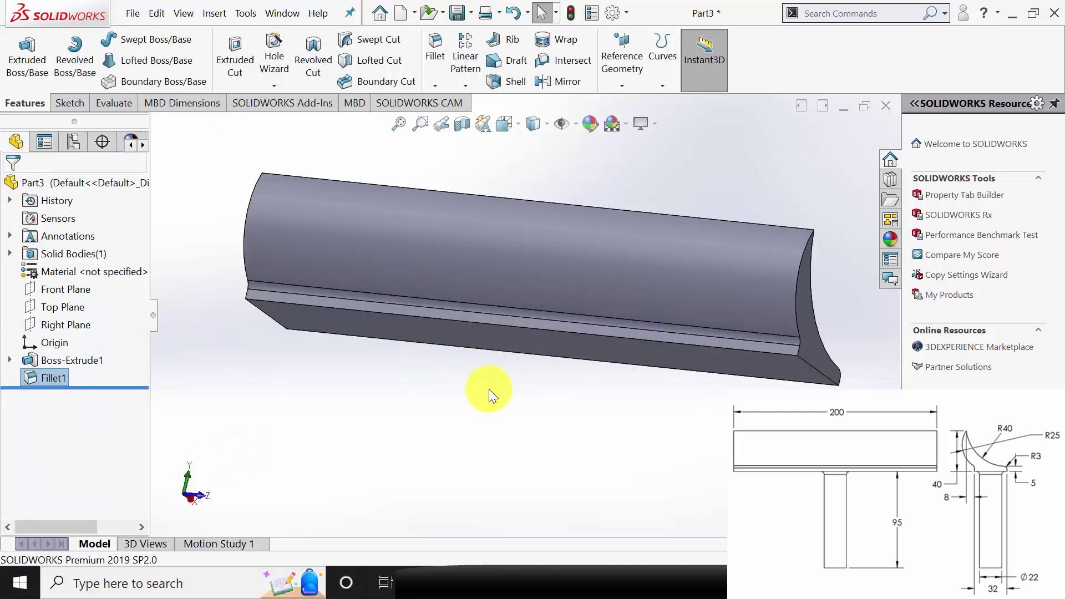
Start a sketch on the flat underside of the extrusion and draw a circle about 33 mm in diameter centred on the origin.
middle_drag(488, 388, 393, 283)
click(558, 329)
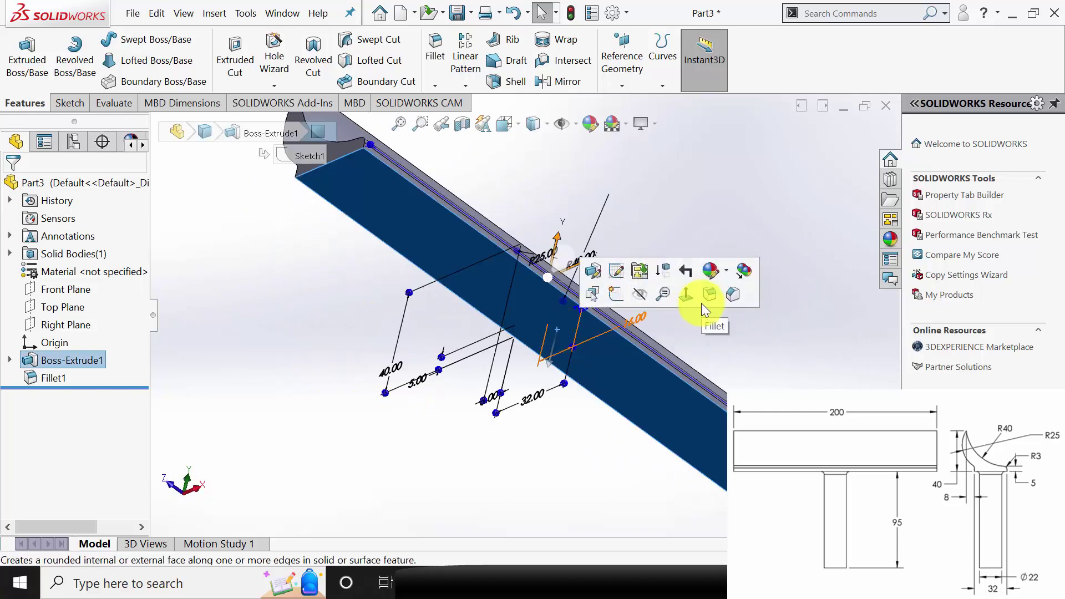
click(623, 292)
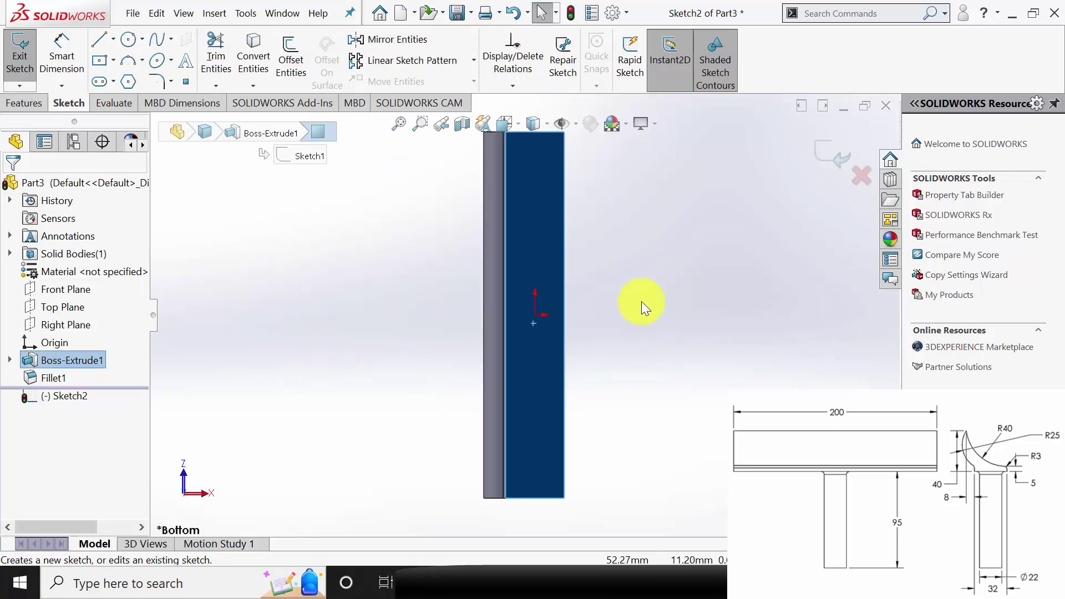
middle_drag(667, 411, 659, 374)
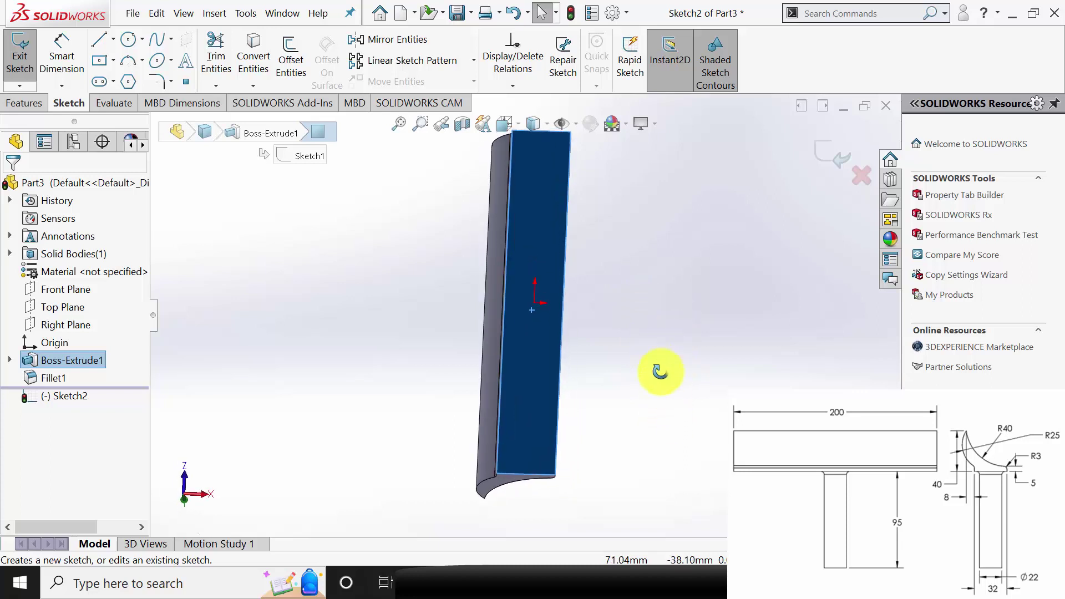
key(ctrl+8)
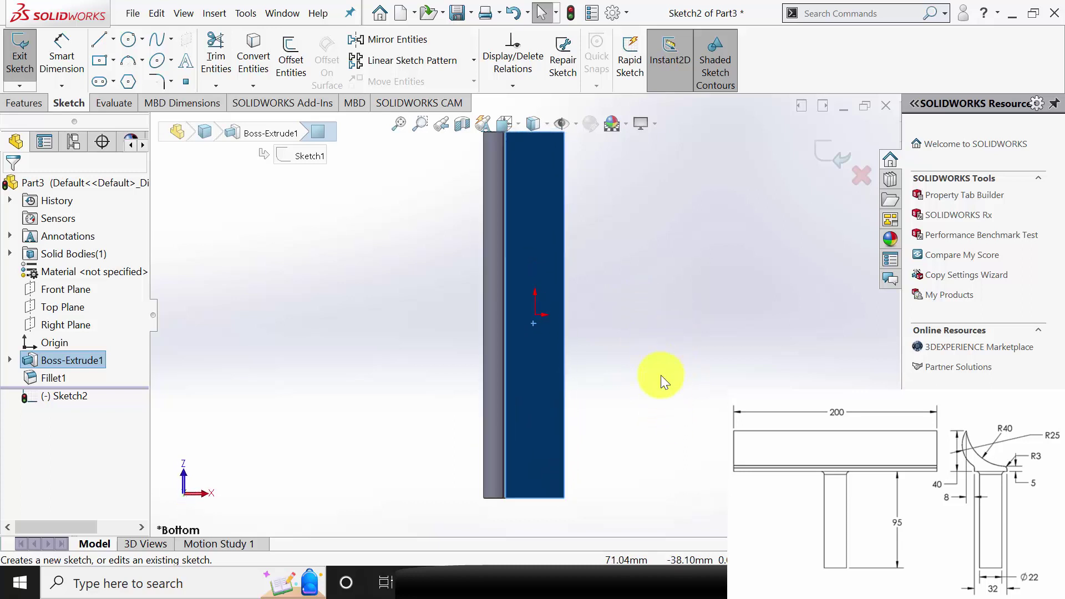
click(128, 40)
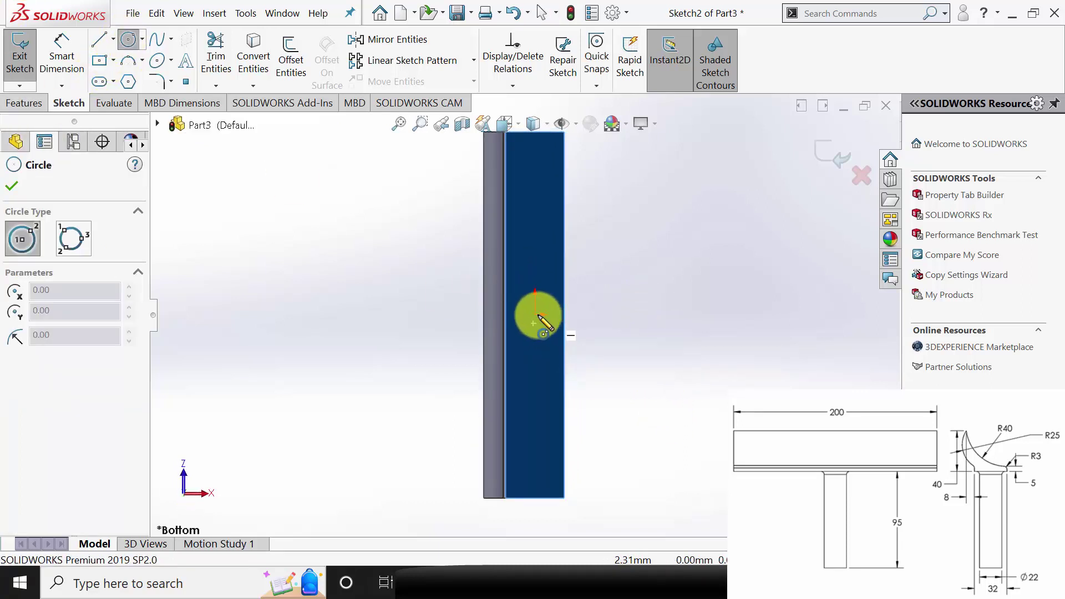
click(535, 314)
click(565, 320)
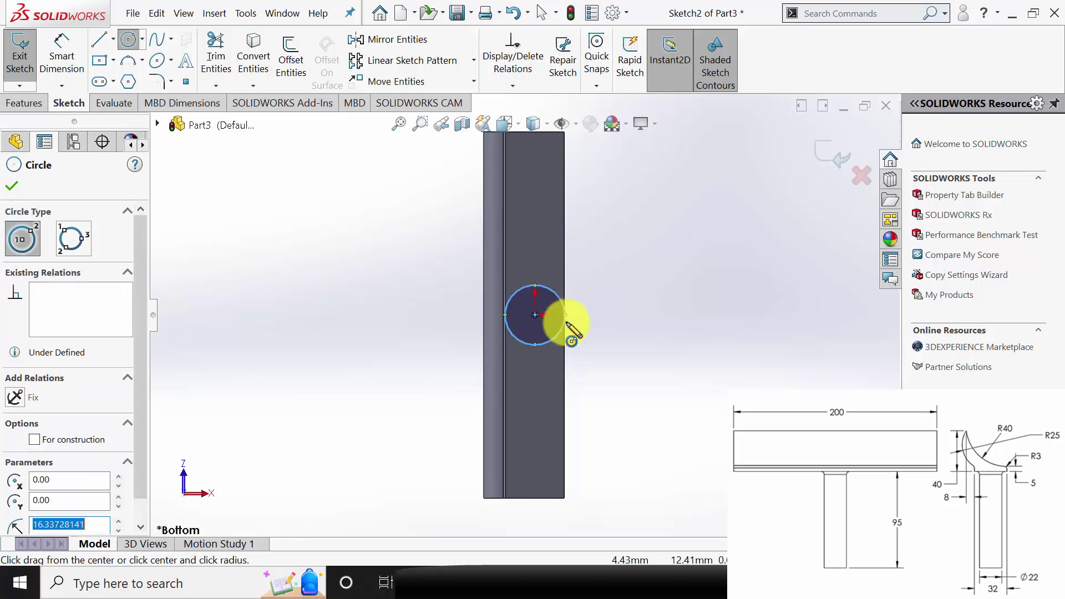
click(11, 186)
Dimension the circle's diameter as 22 mm.
click(58, 68)
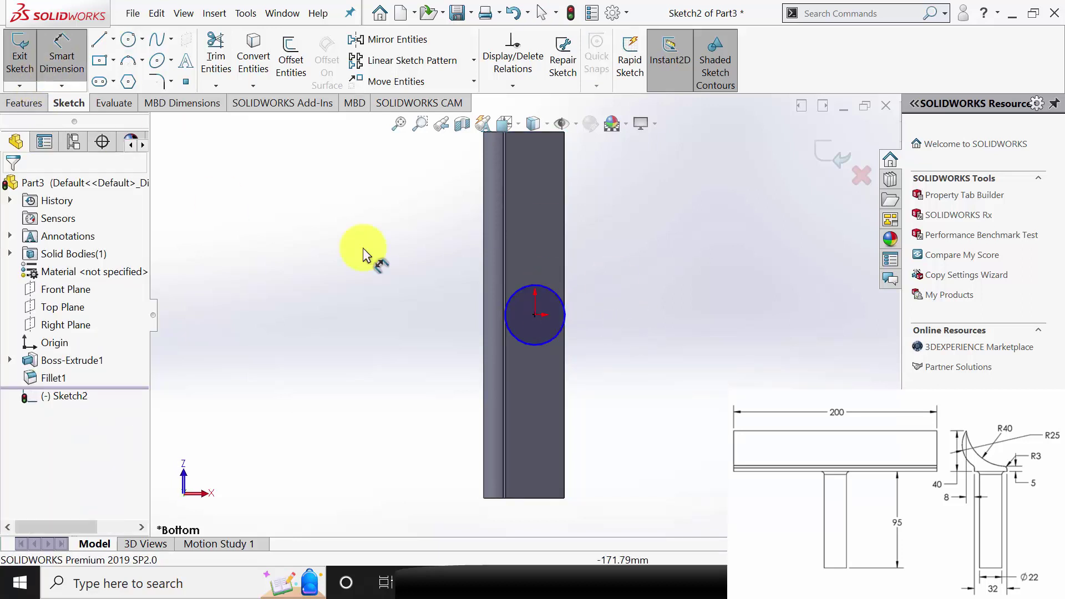
click(541, 344)
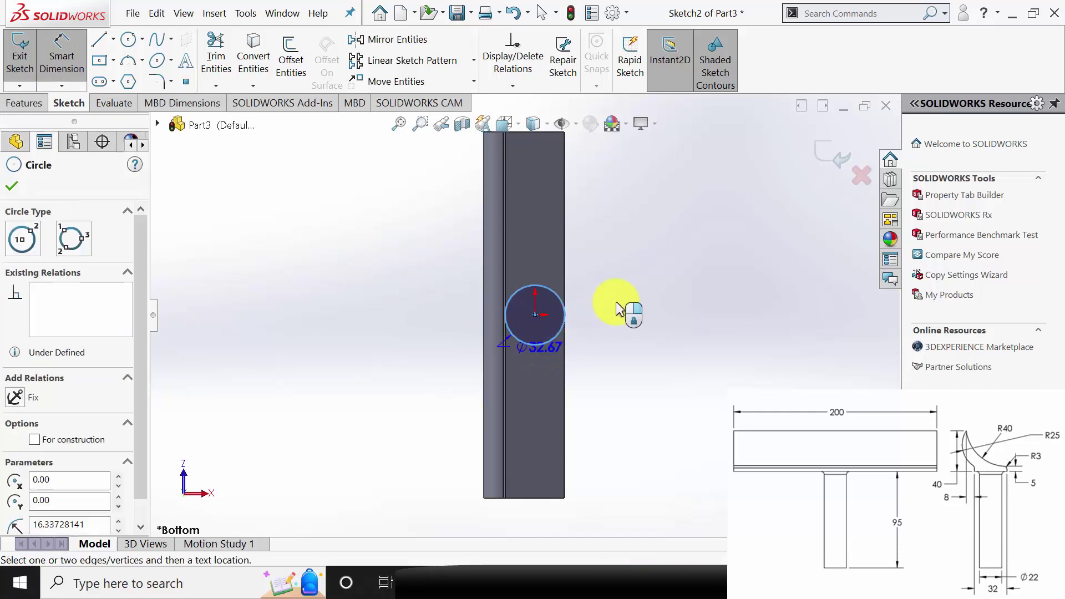
click(637, 298)
text(22)
key(Return)
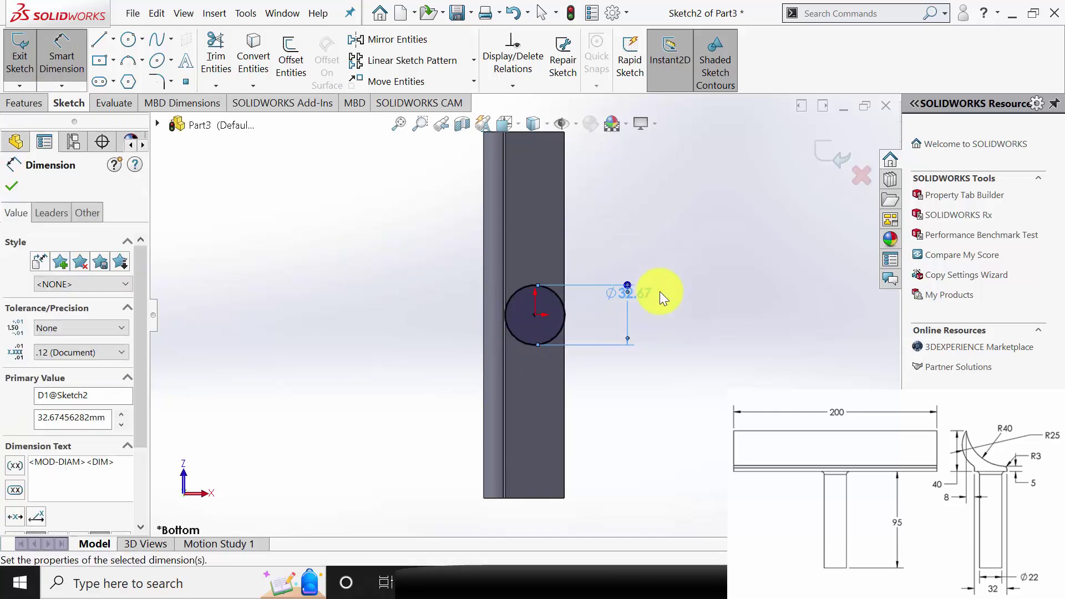
click(13, 185)
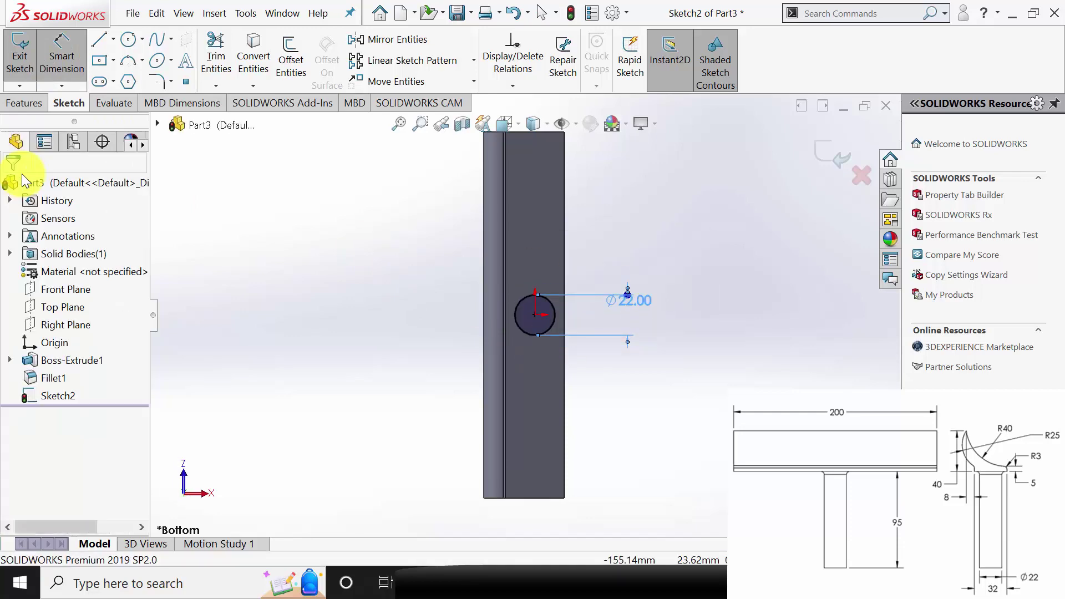
Extrude the circle 95 mm as a blind boss merged with the body to form the cylindrical post.
click(24, 105)
click(28, 63)
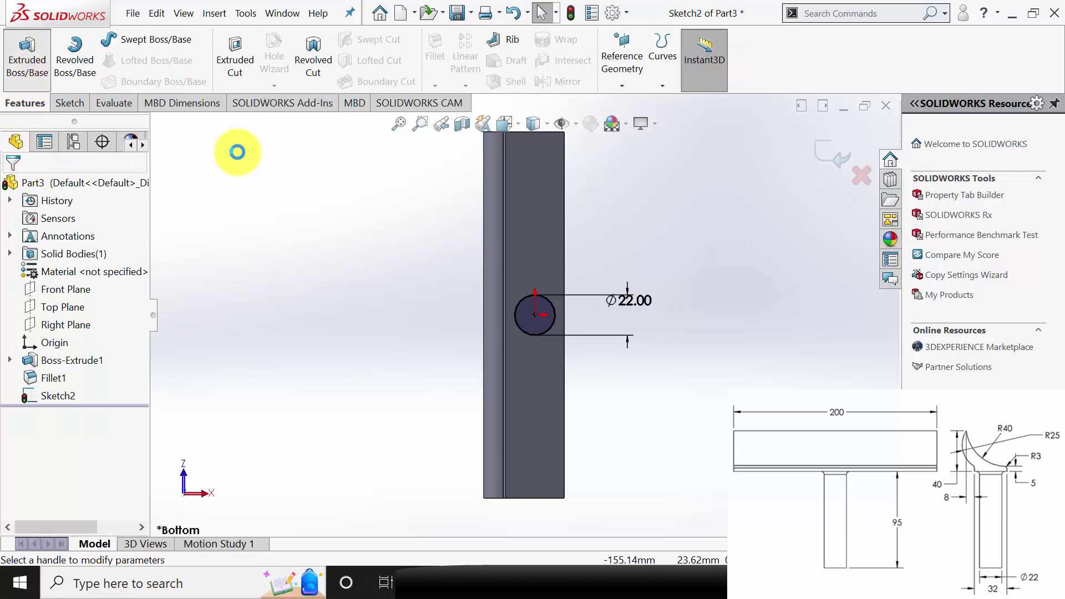
text(95)
key(Return)
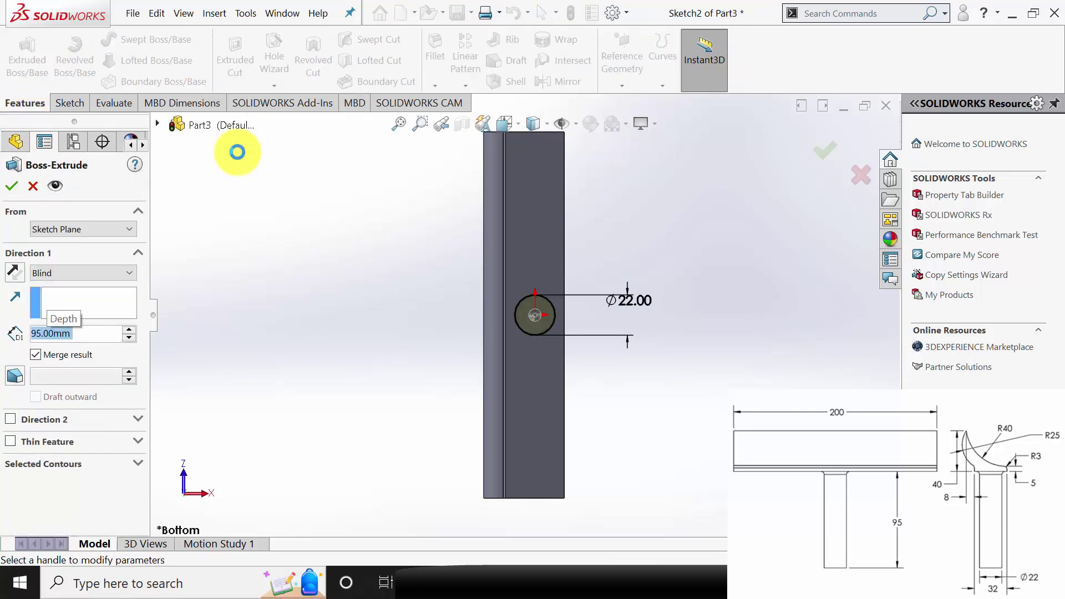
click(12, 188)
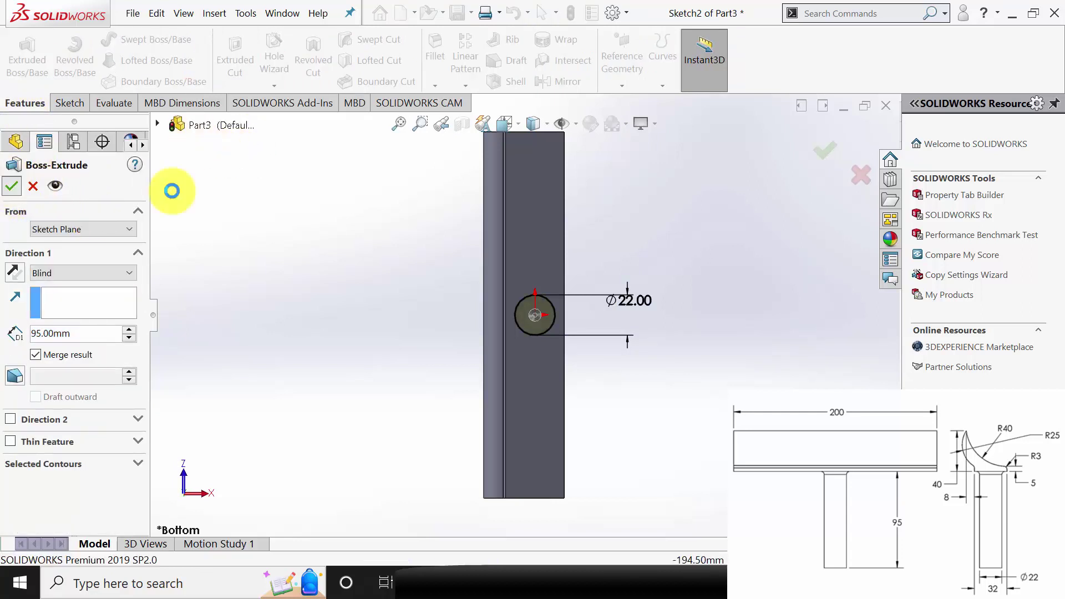
Fillet the circular edge where the post meets the underside with a 3 mm radius.
middle_drag(679, 298, 647, 314)
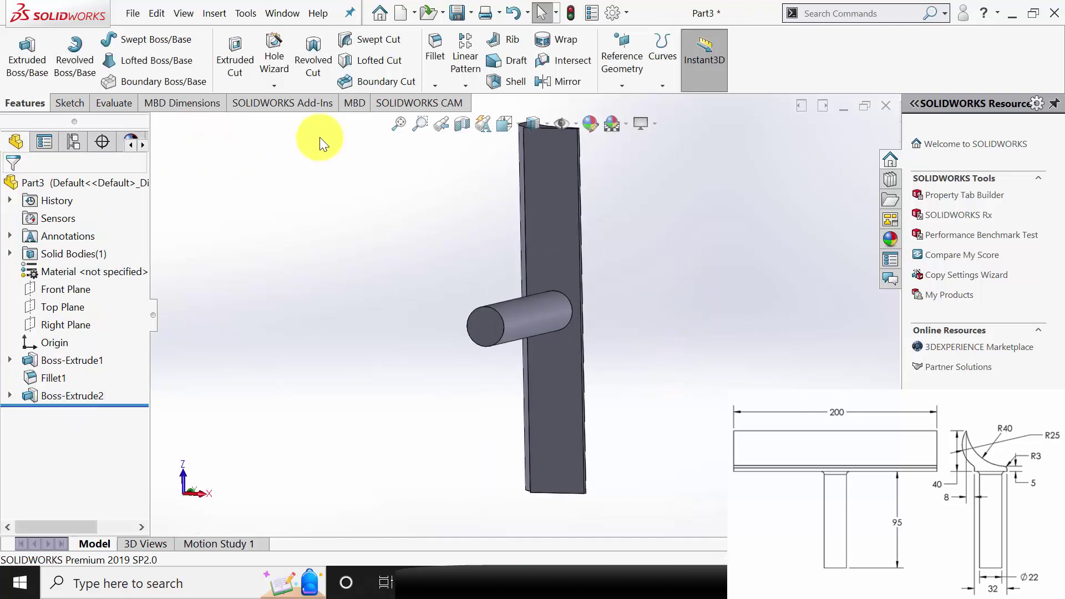
click(568, 302)
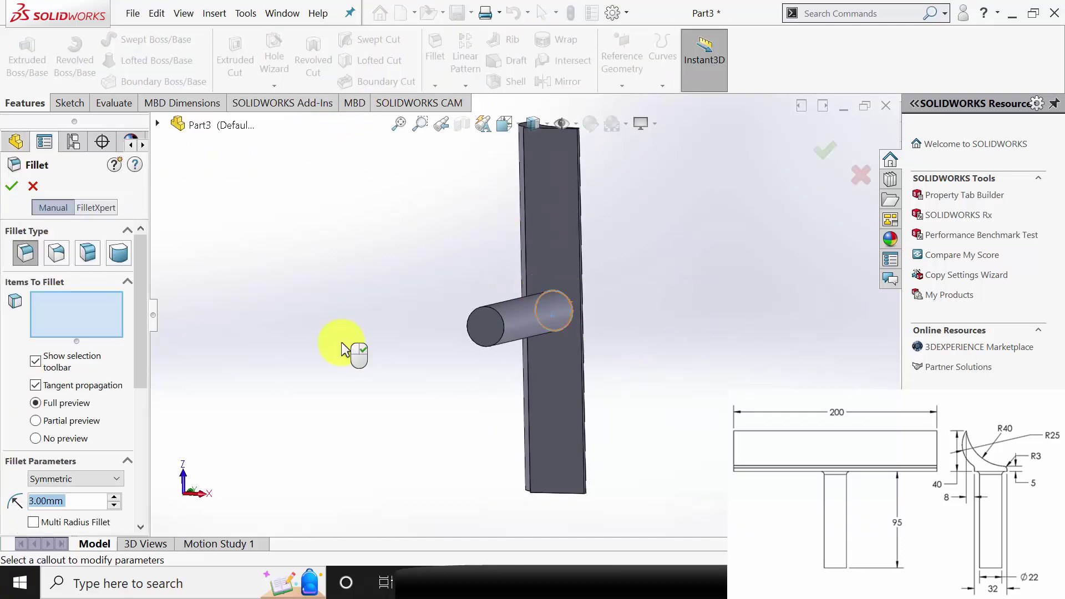
click(11, 186)
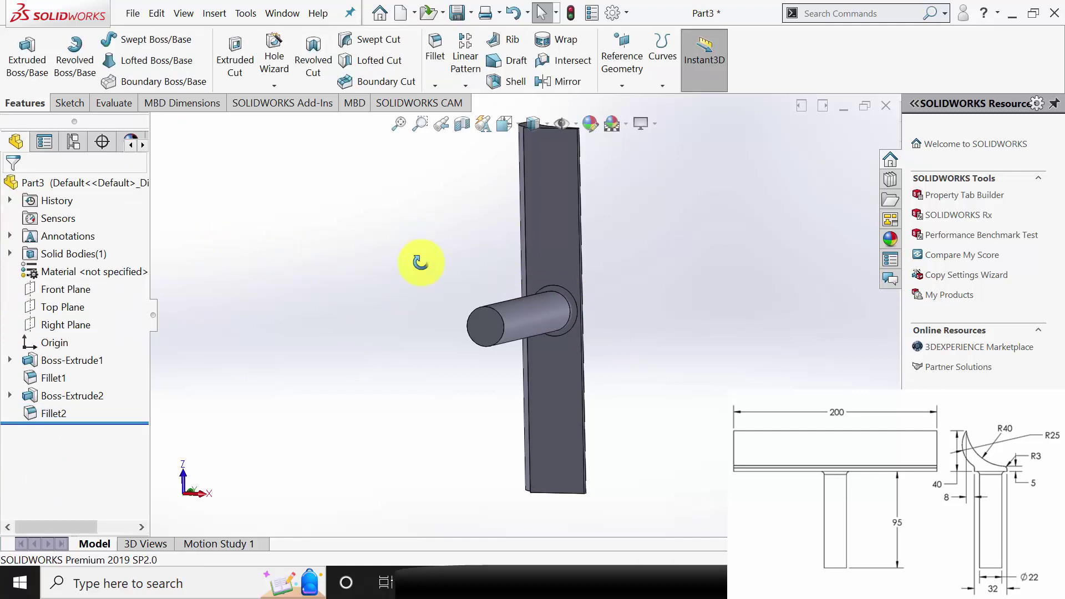
Save the part as Part3 in the Tool rest holder folder.
mouse_move(420, 262)
middle_down()
mouse_move(400, 488)
mouse_move(650, 409)
mouse_move(587, 350)
mouse_move(669, 331)
mouse_move(561, 388)
mouse_move(646, 333)
middle_up()
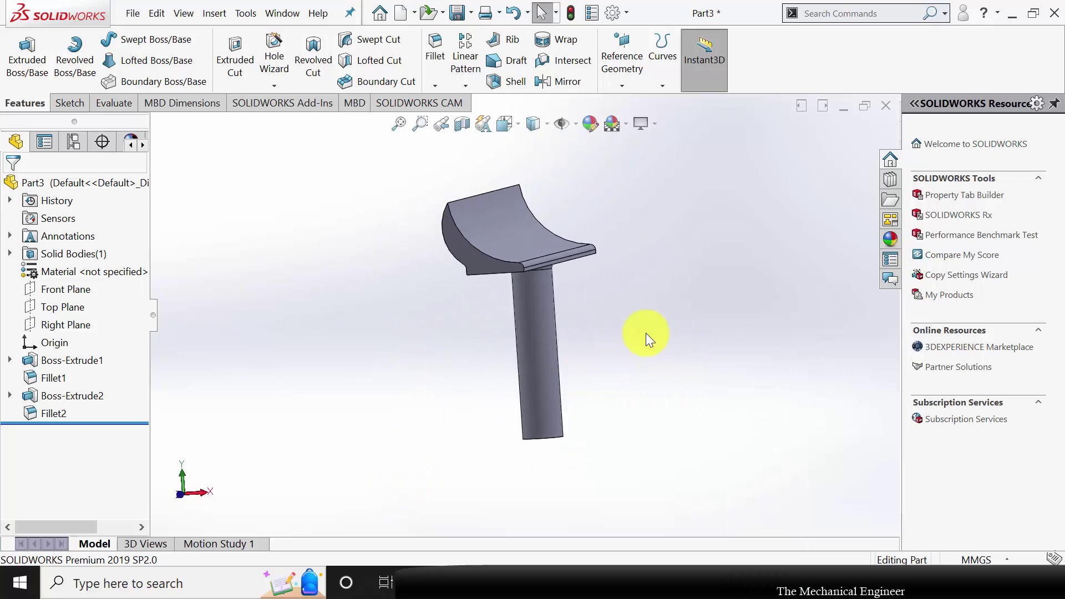
key(ctrl+s)
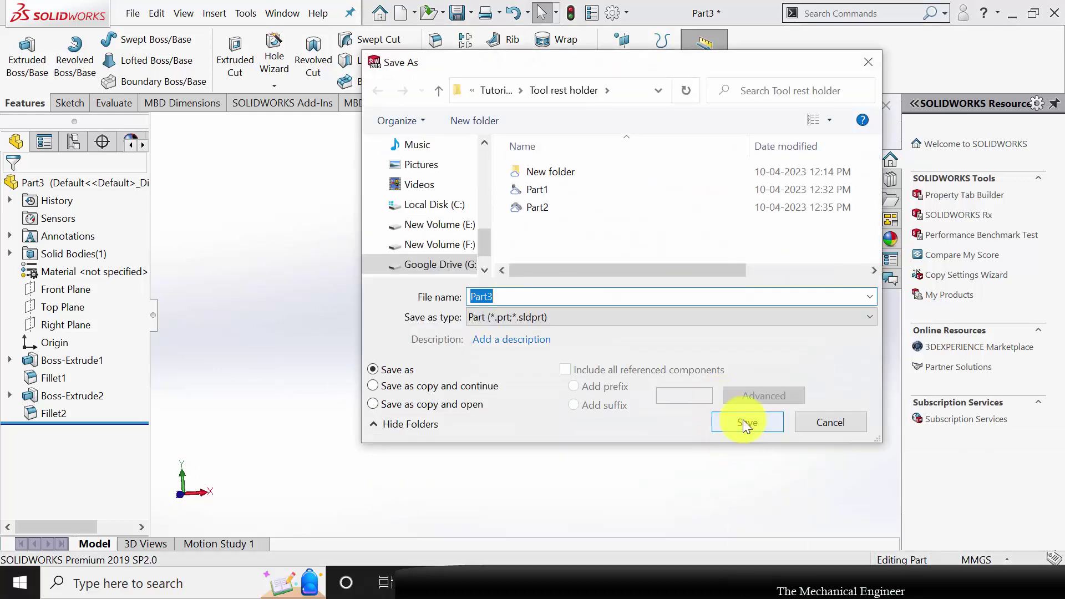
click(744, 420)
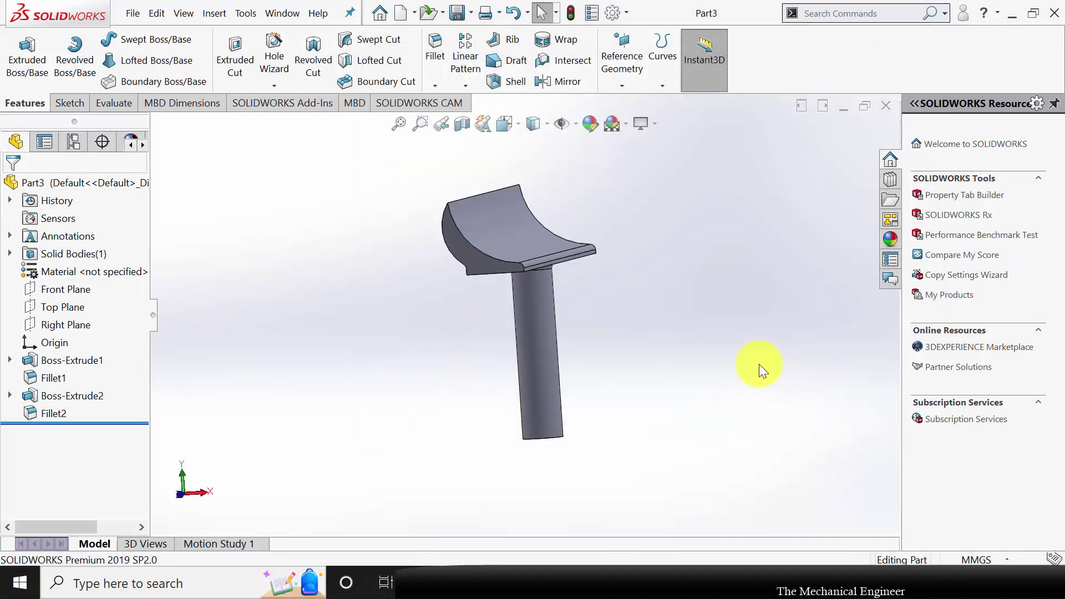
click(137, 12)
click(659, 139)
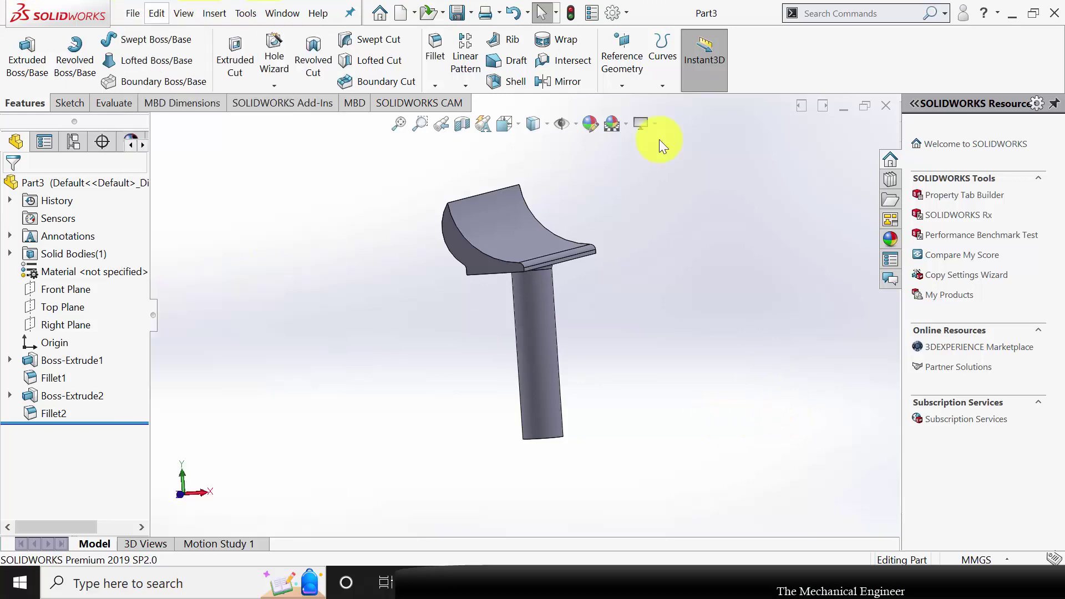
Close the finished tool rest part and create a new part document.
click(156, 13)
click(888, 116)
click(888, 105)
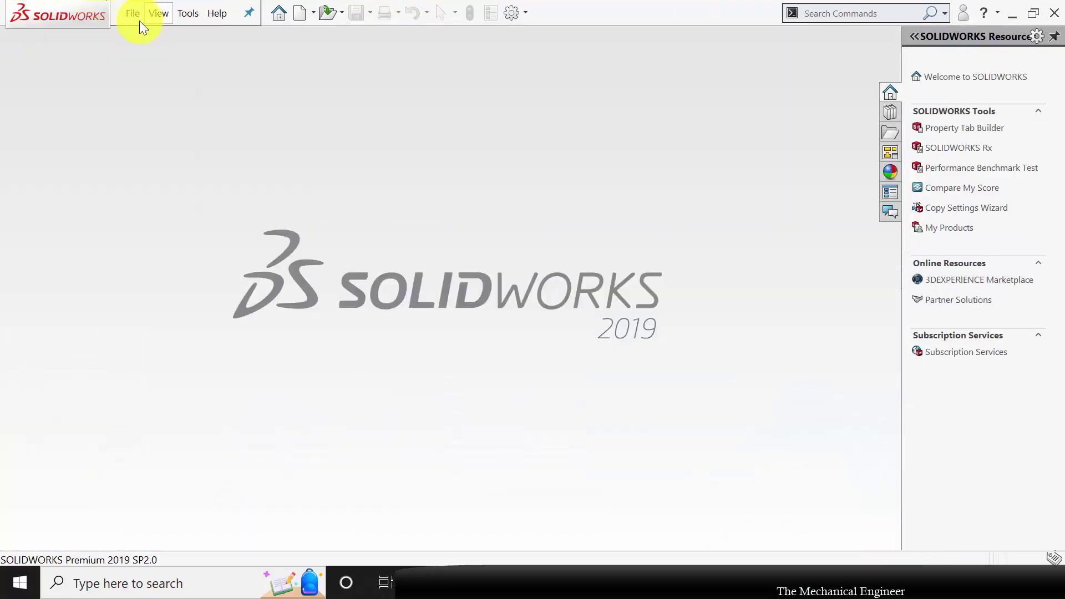
click(133, 13)
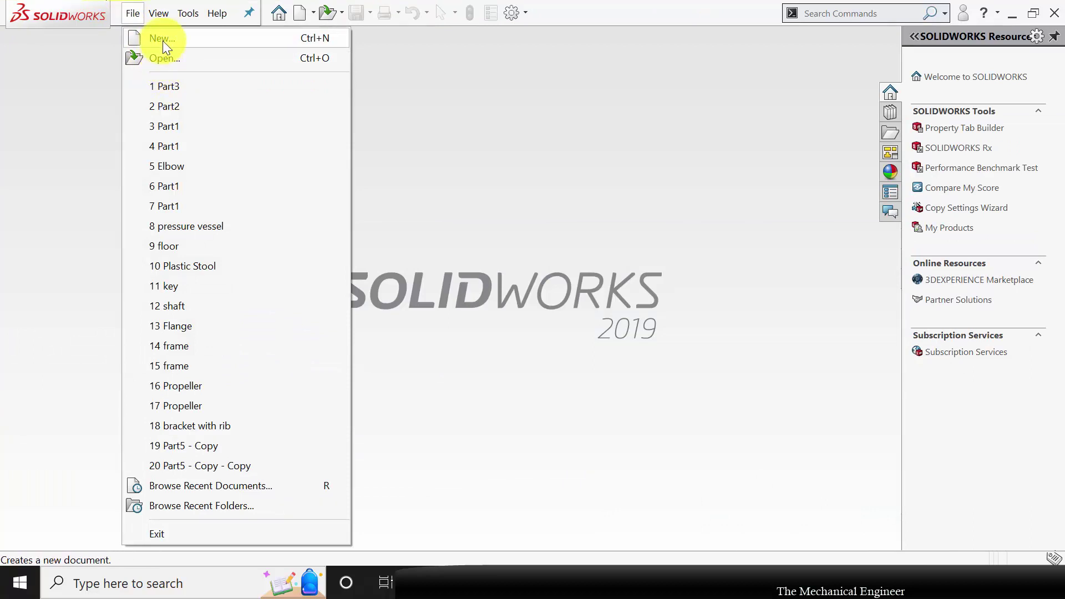
click(181, 41)
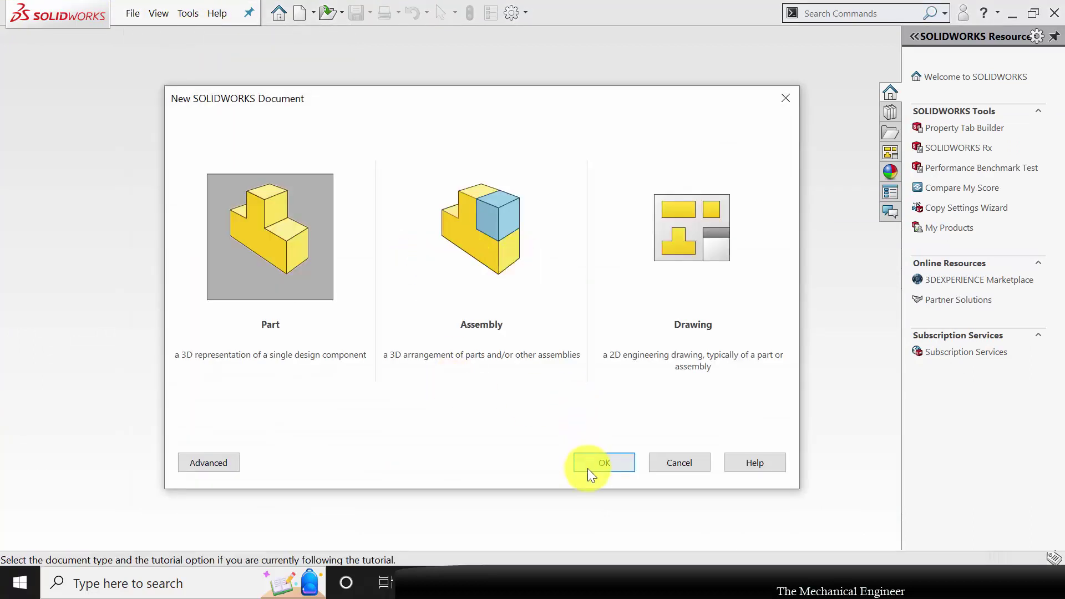
click(591, 466)
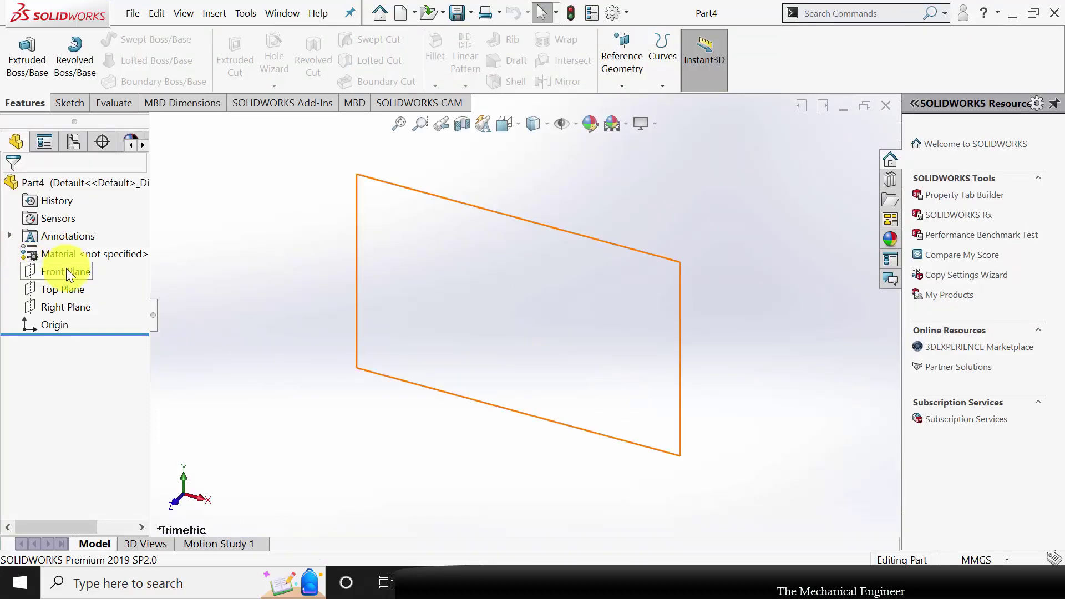
Sketch a closed stepped half-profile with a chamfered upper corner on the Front Plane, about 93 mm tall, running down from the origin.
click(58, 272)
click(69, 250)
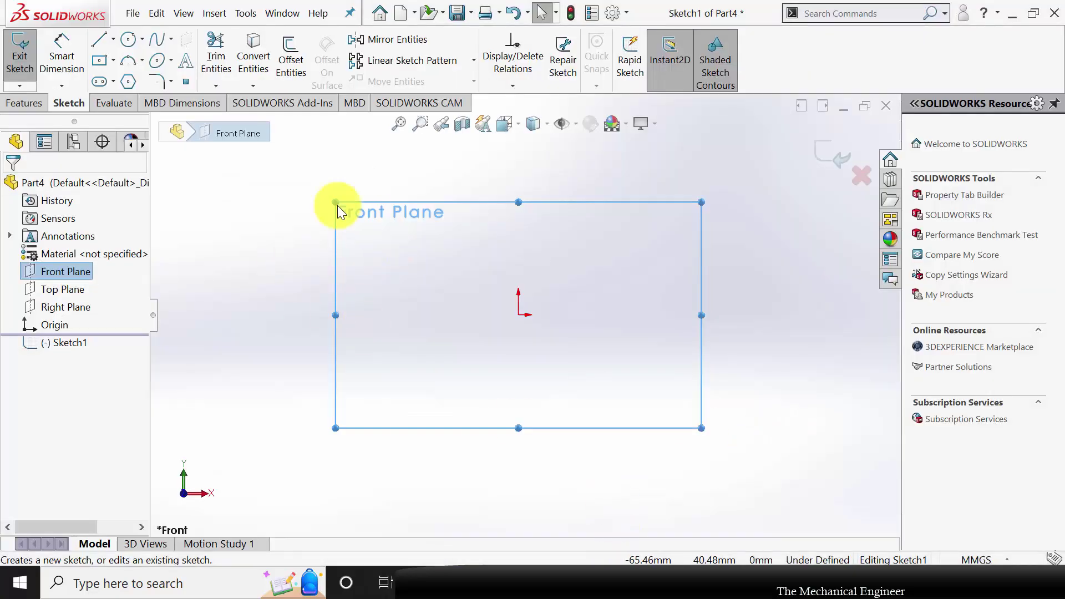
click(98, 40)
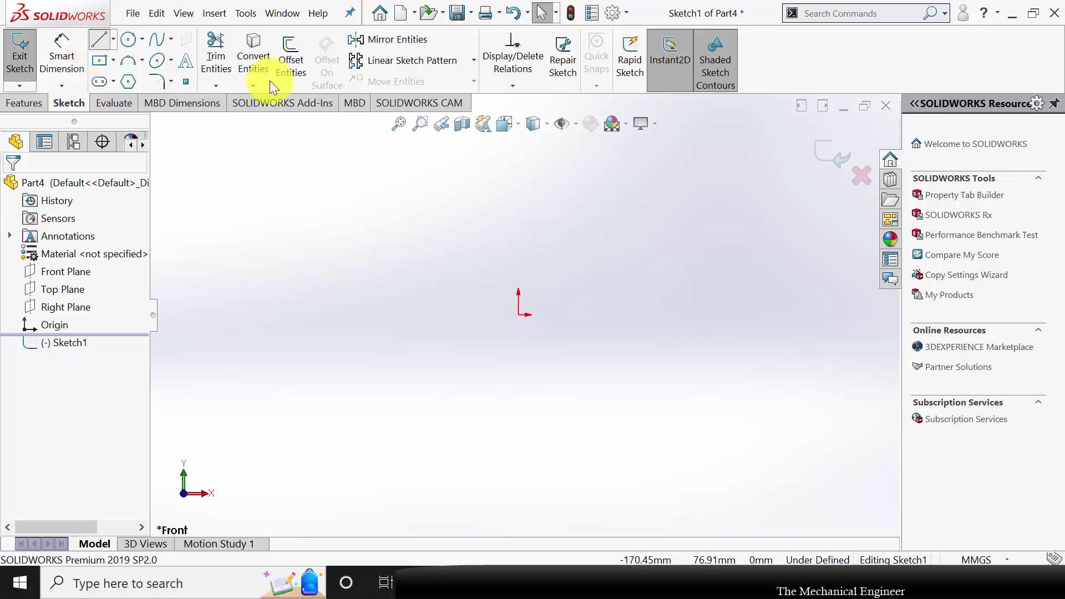
click(519, 315)
click(487, 315)
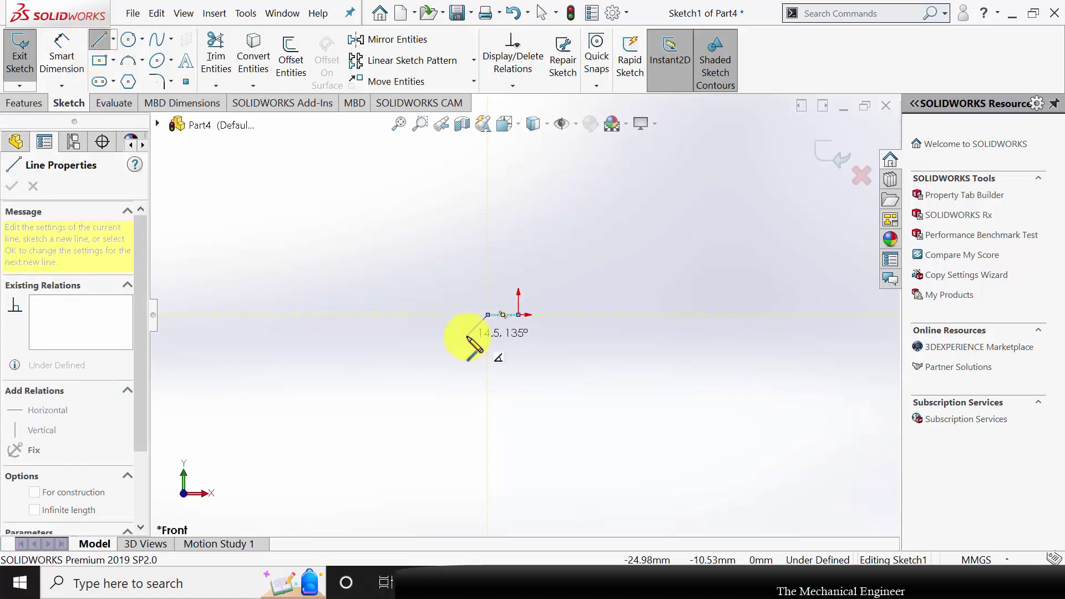
click(467, 336)
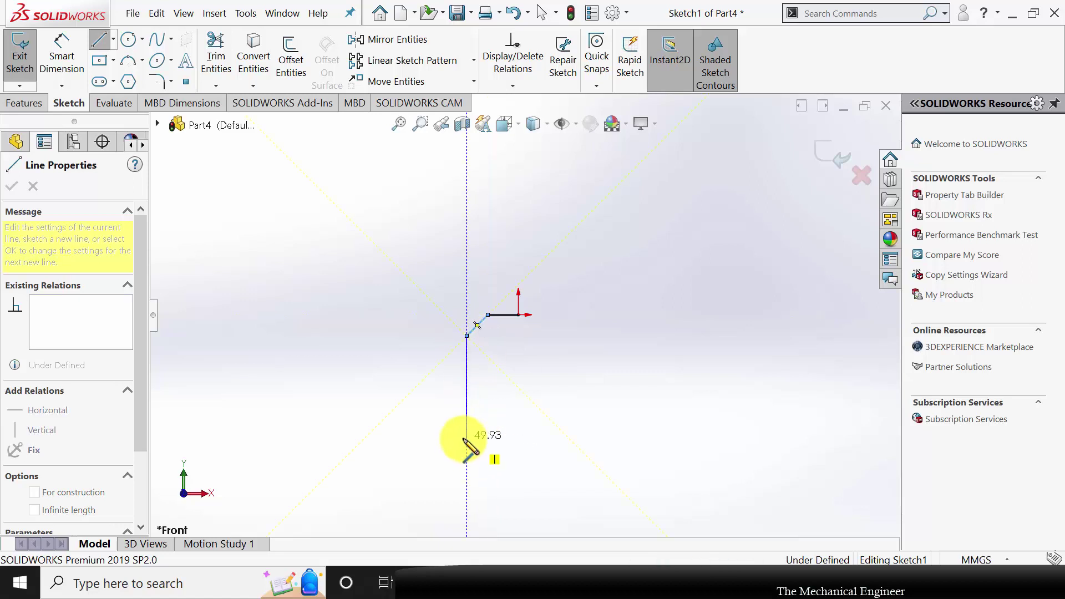
click(466, 438)
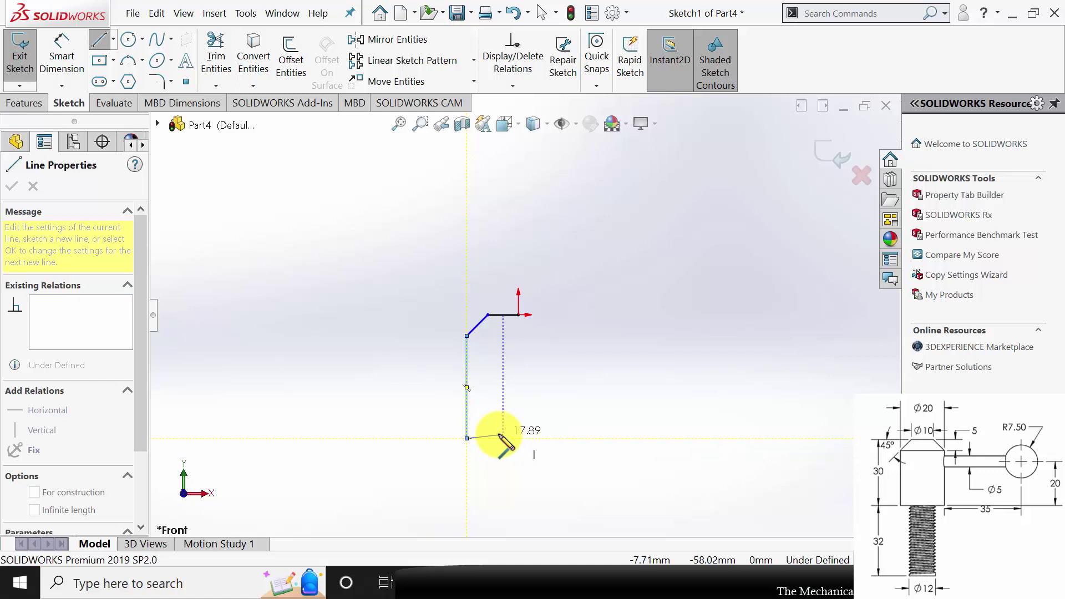
click(484, 439)
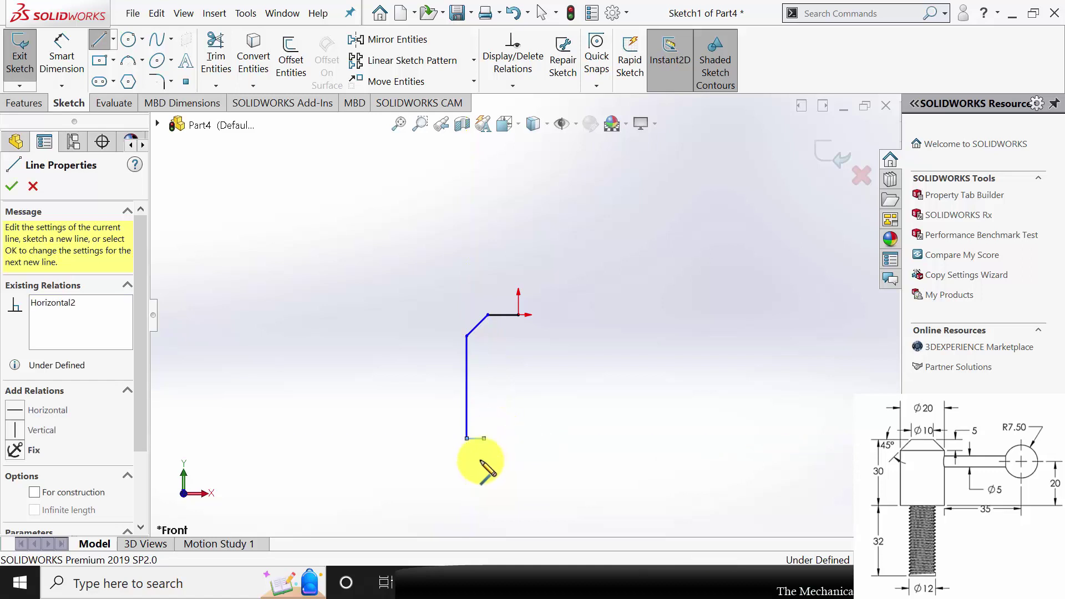
click(484, 512)
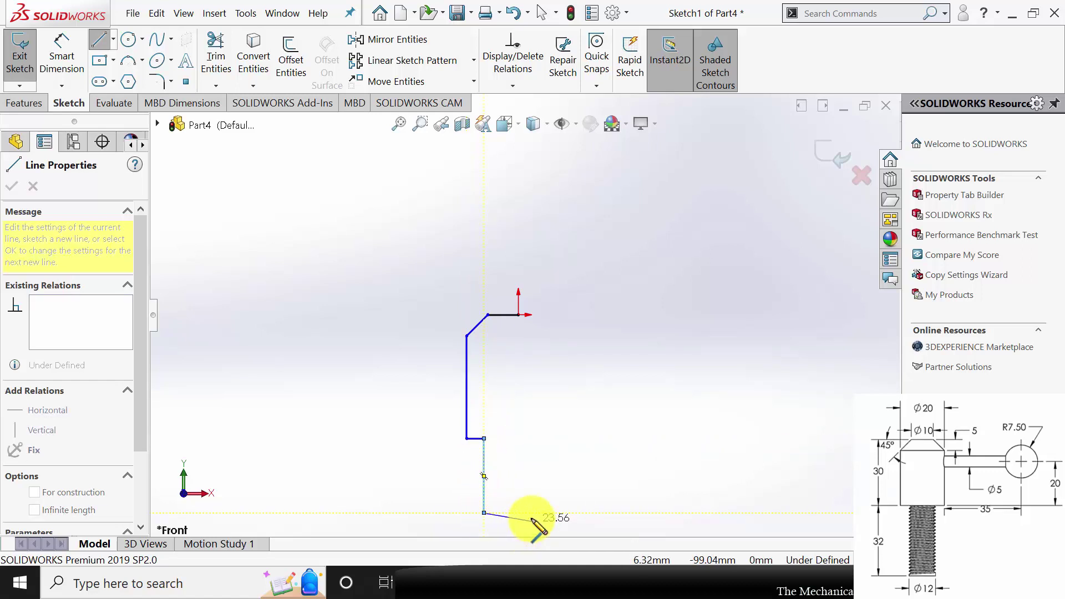
click(519, 513)
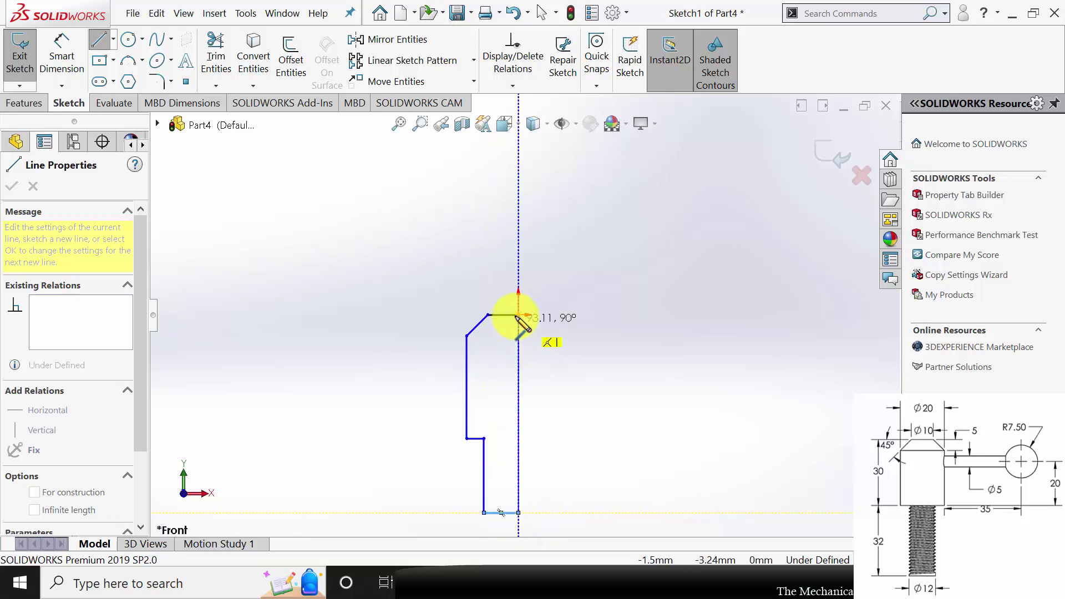
click(518, 315)
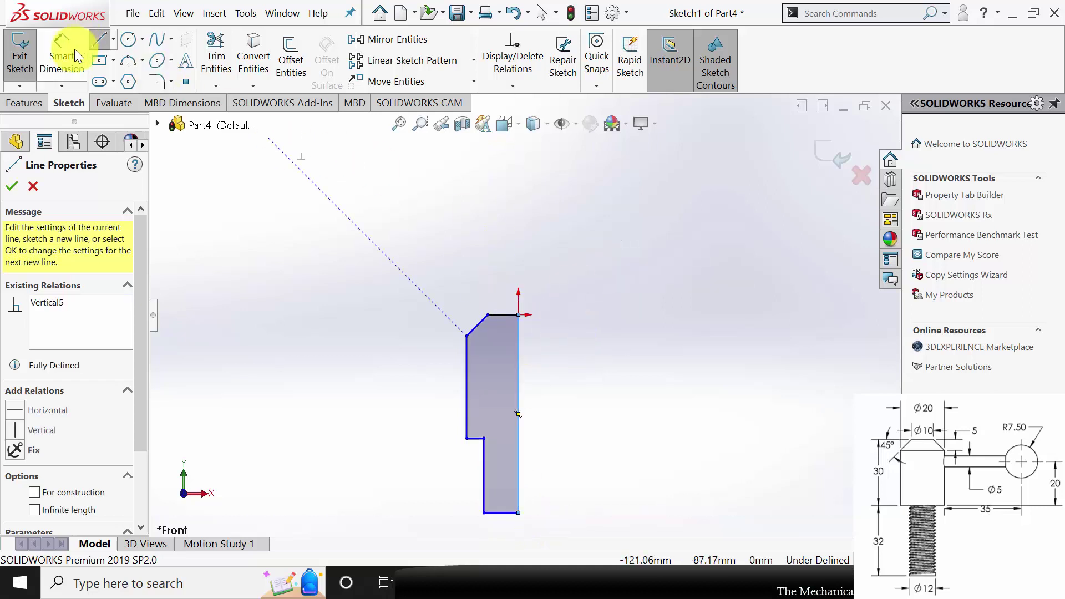
Dimension the profile's bottom edge as 6 mm and its top edge as 5 mm.
click(56, 52)
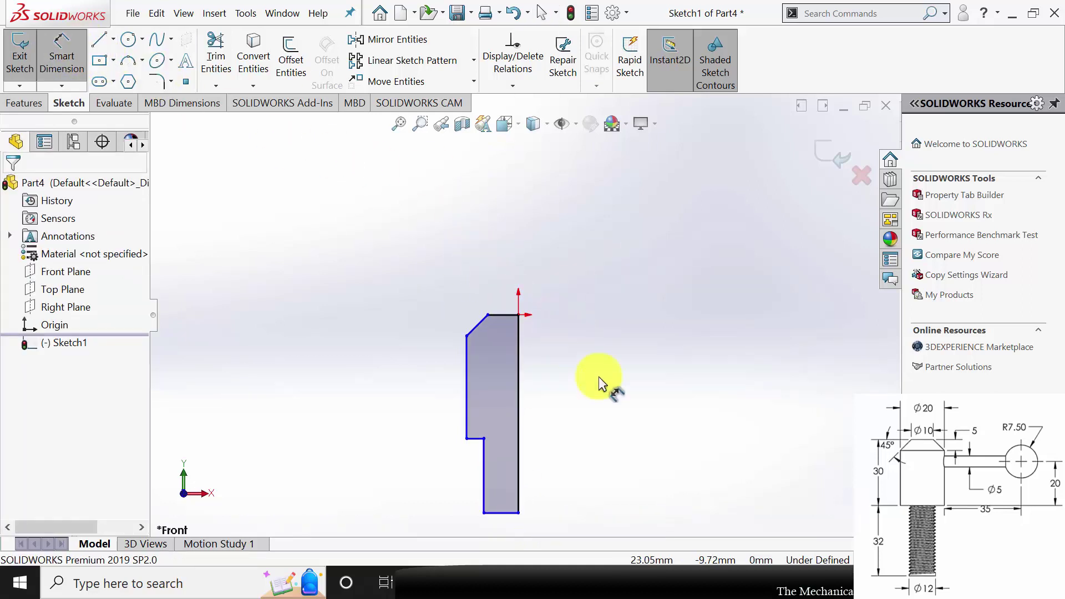
click(503, 512)
click(582, 509)
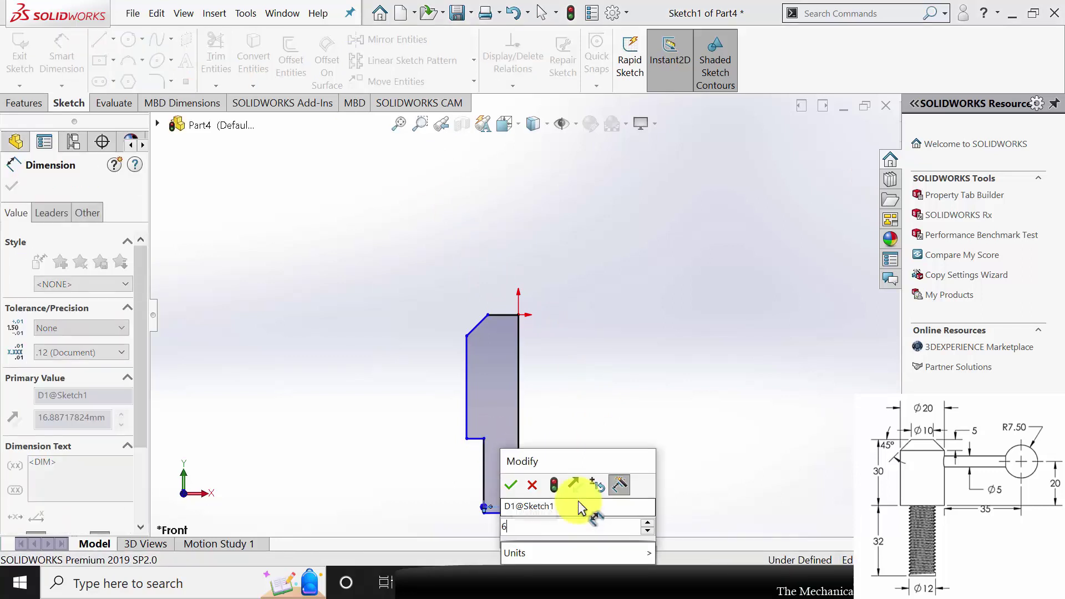
text(6)
key(Return)
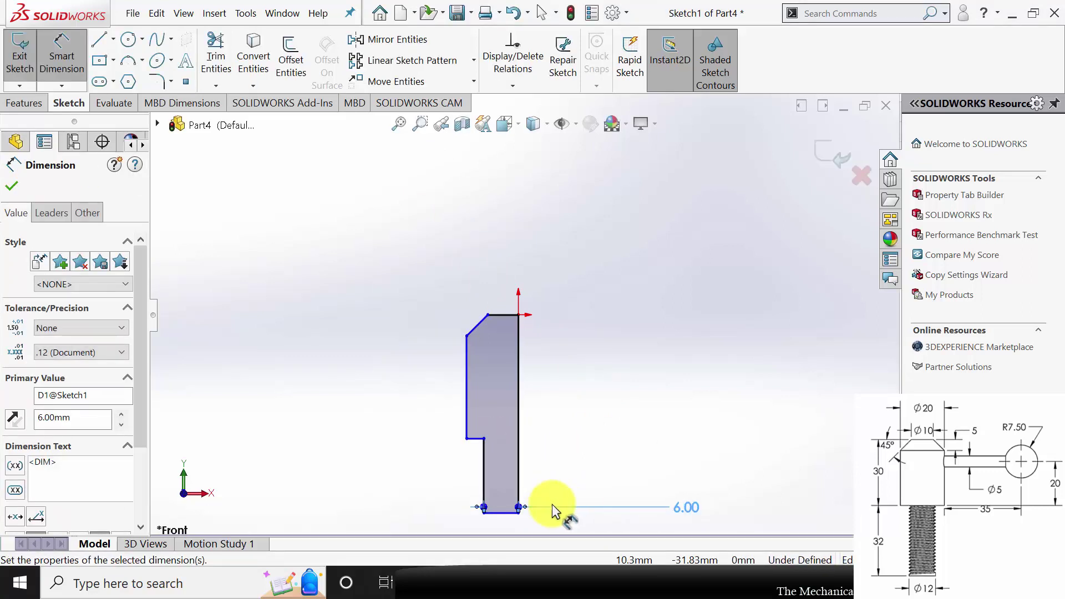
click(507, 316)
click(528, 249)
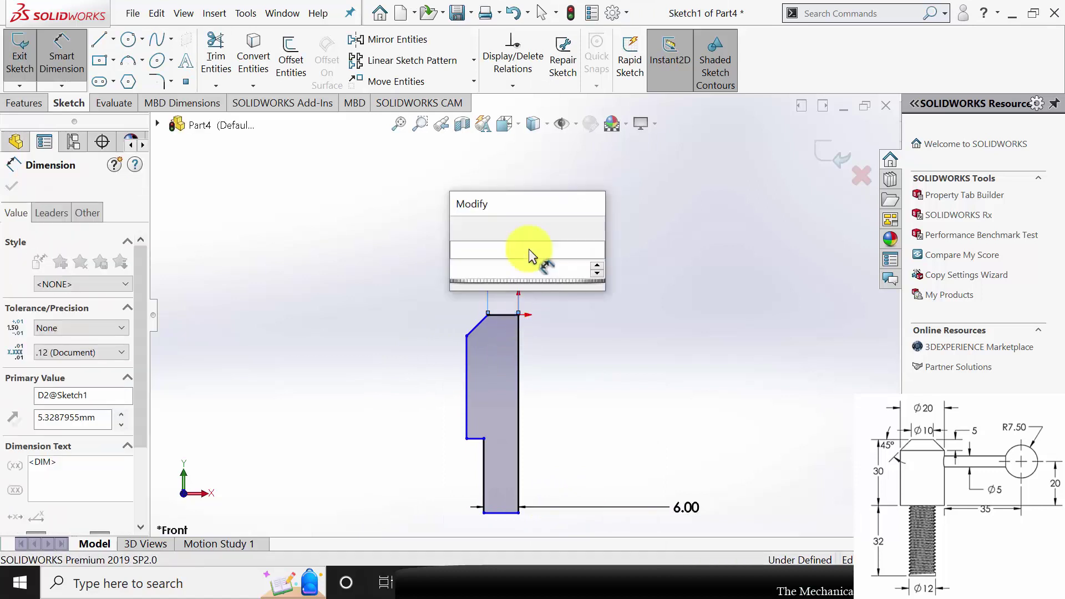
text(5)
key(Return)
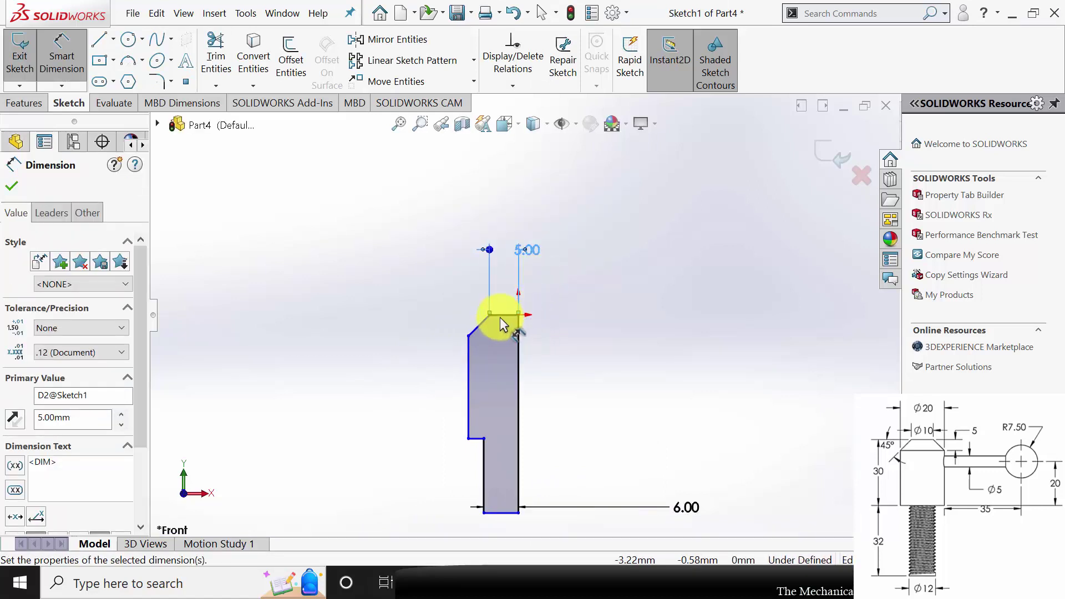
Dimension the wide head's height as 30 mm and the narrow shank's length as 32 mm.
click(501, 316)
click(484, 439)
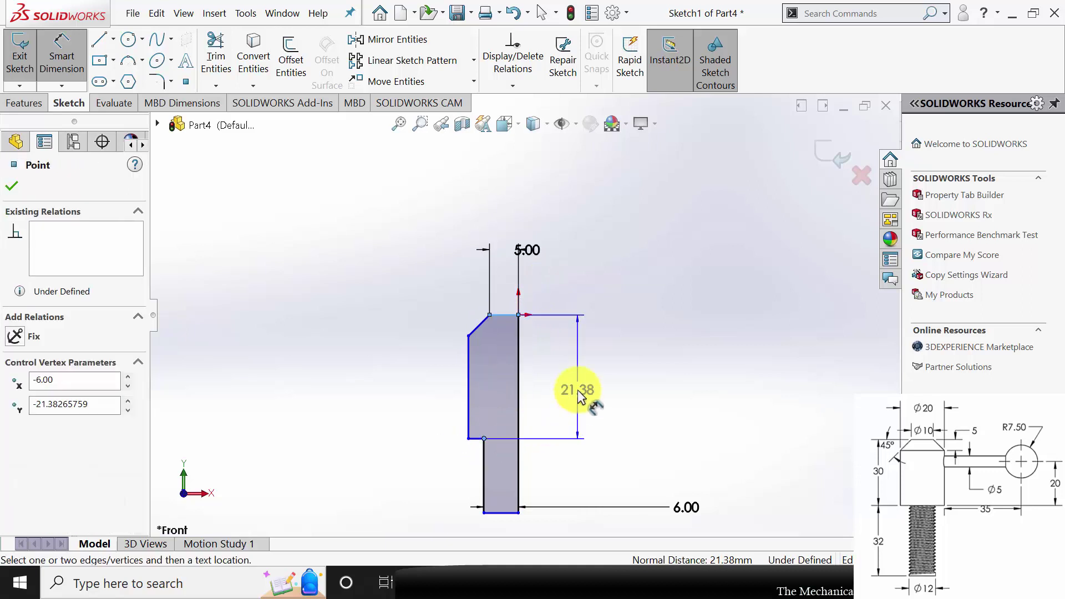
click(578, 390)
text(30)
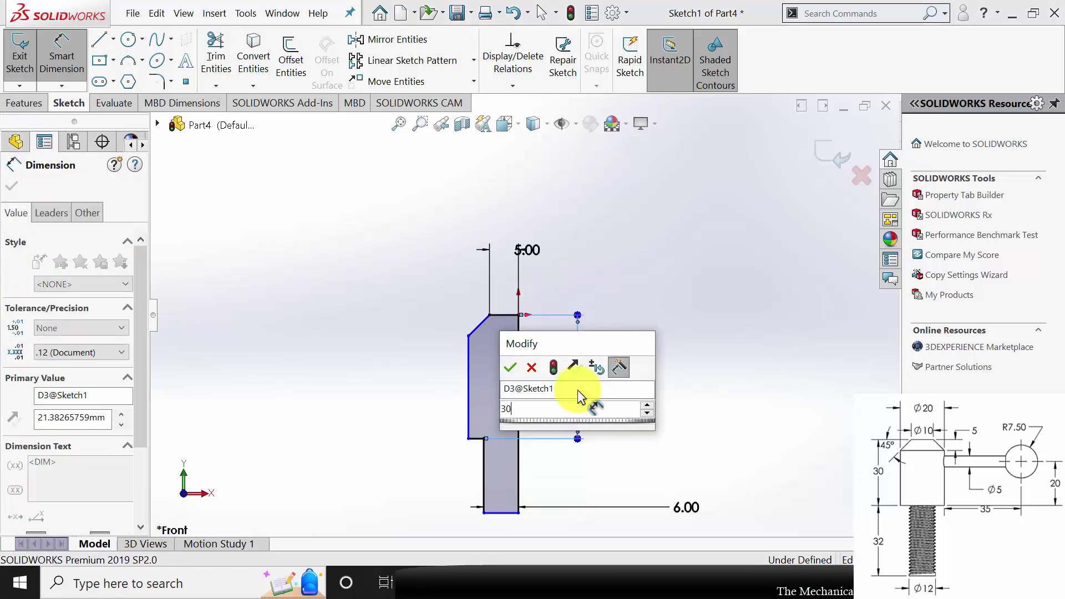
key(Return)
click(484, 510)
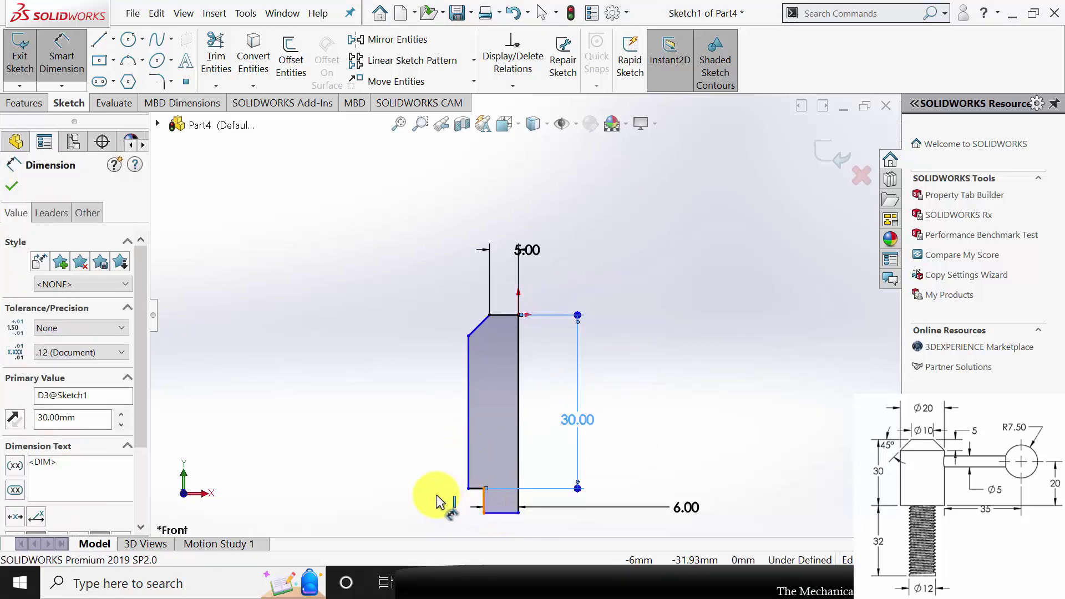
click(409, 494)
text(32)
key(Return)
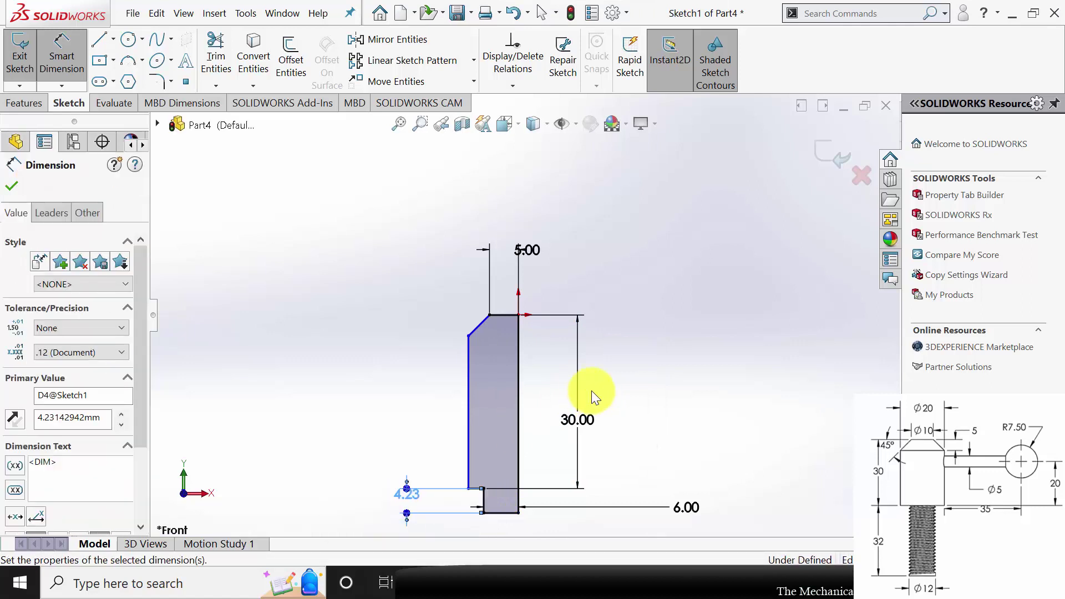
scroll(541, 442, down, 3)
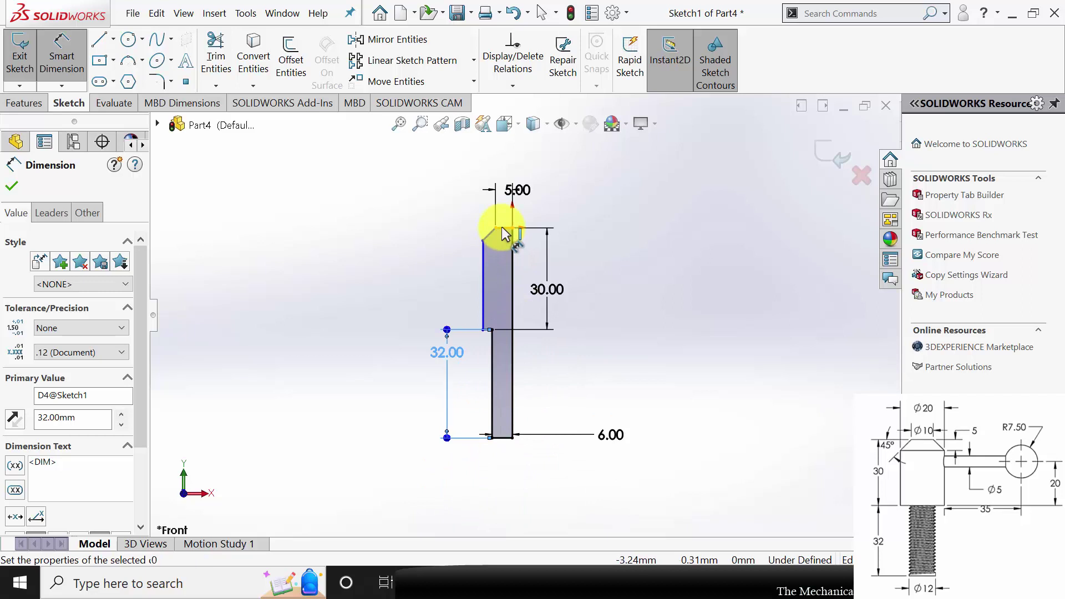
click(502, 232)
click(485, 233)
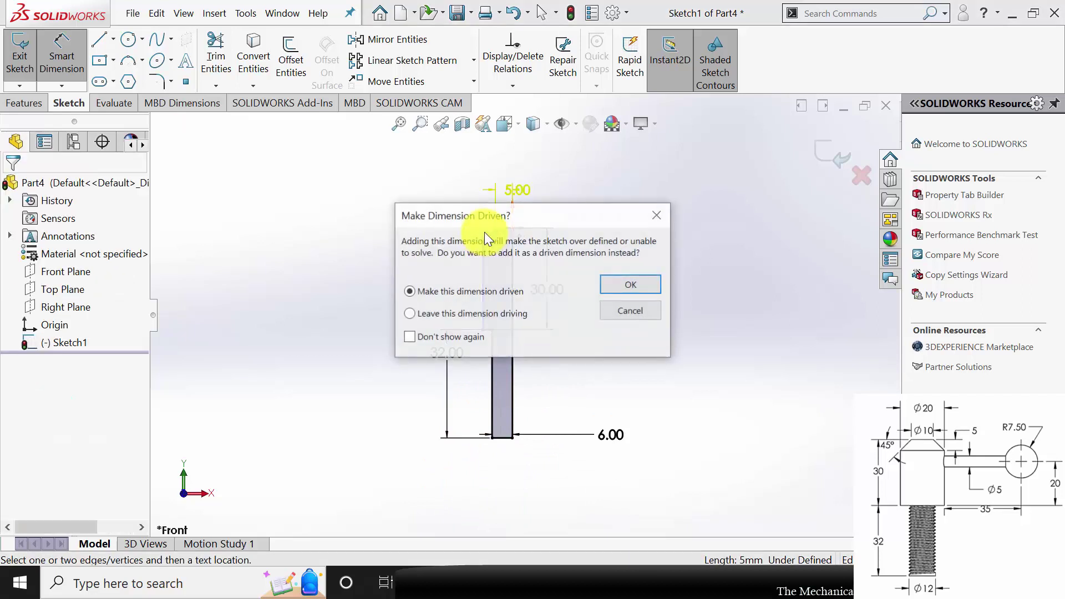
click(626, 287)
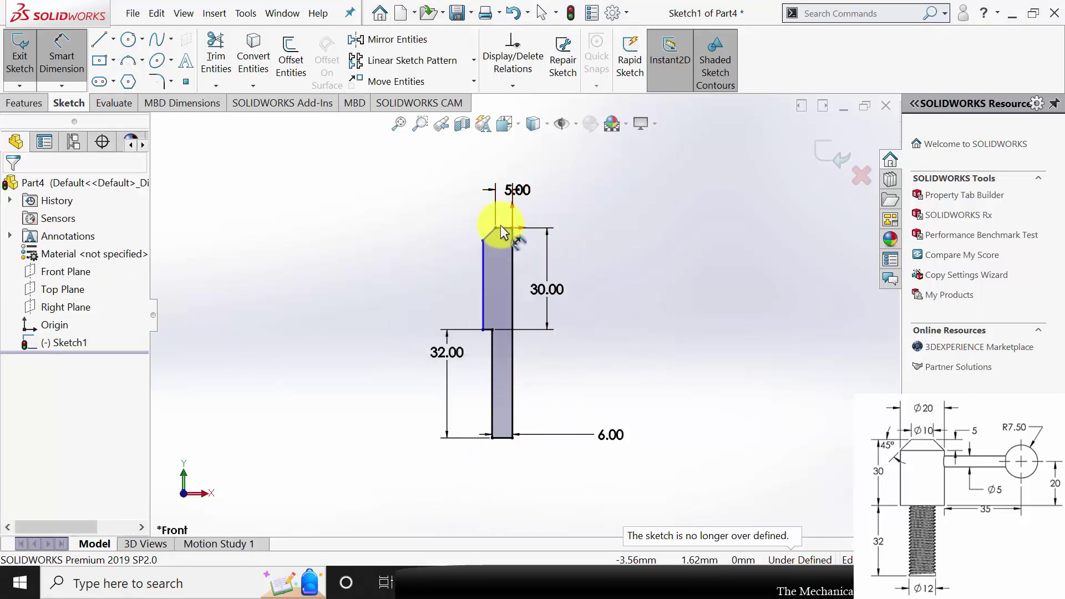
Dimension the angle between the top edge and the slanted corner line as 45 degrees.
click(486, 233)
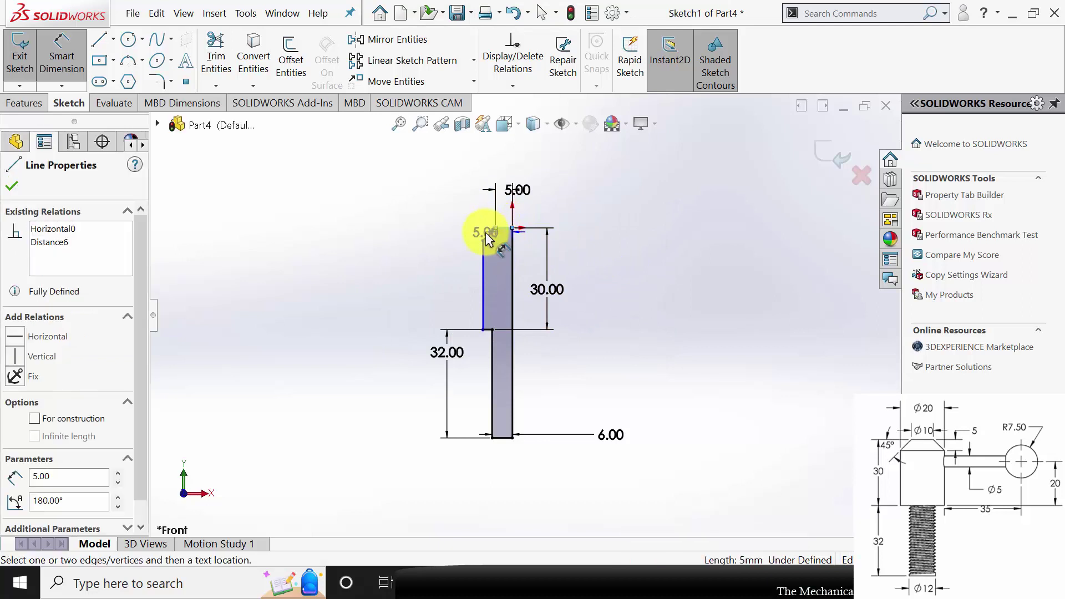
click(487, 235)
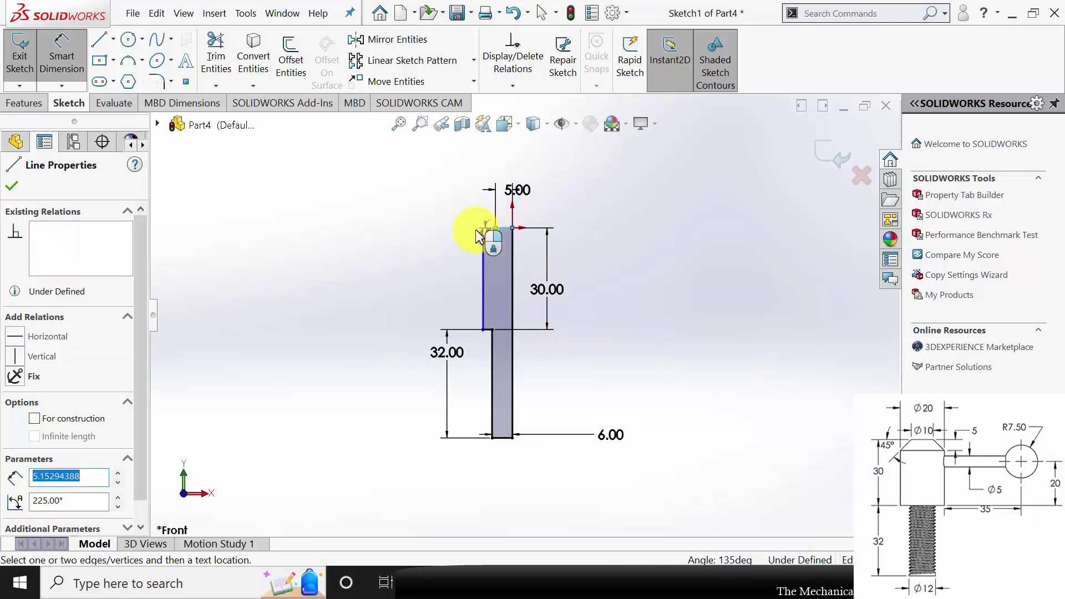
click(450, 225)
text(30)
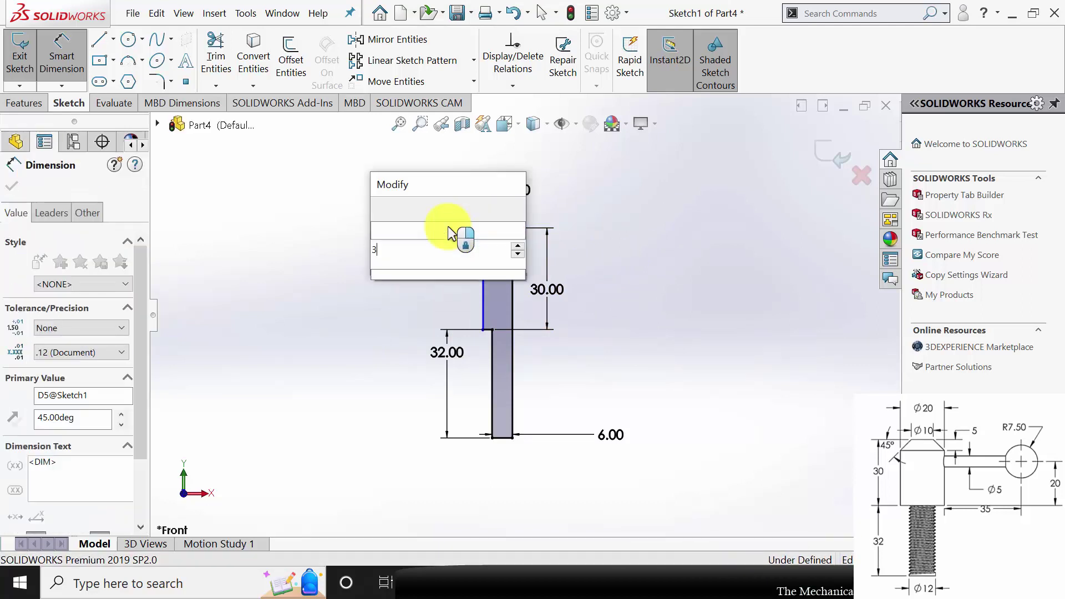
key(Return)
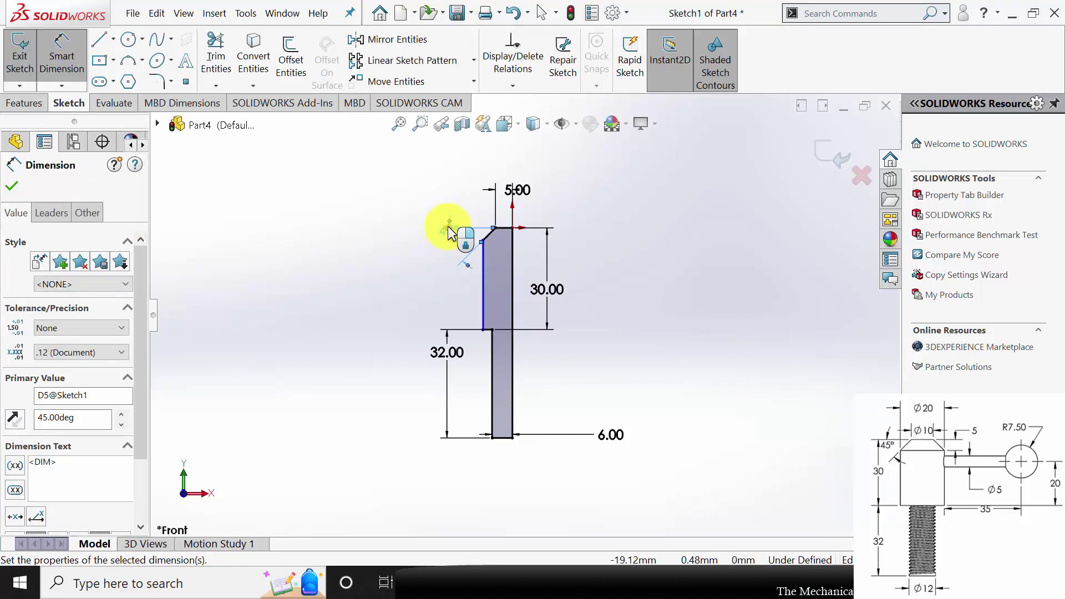
Dimension the distance from the head's outer vertical edge to the center vertical line as 10 mm.
click(514, 300)
click(513, 300)
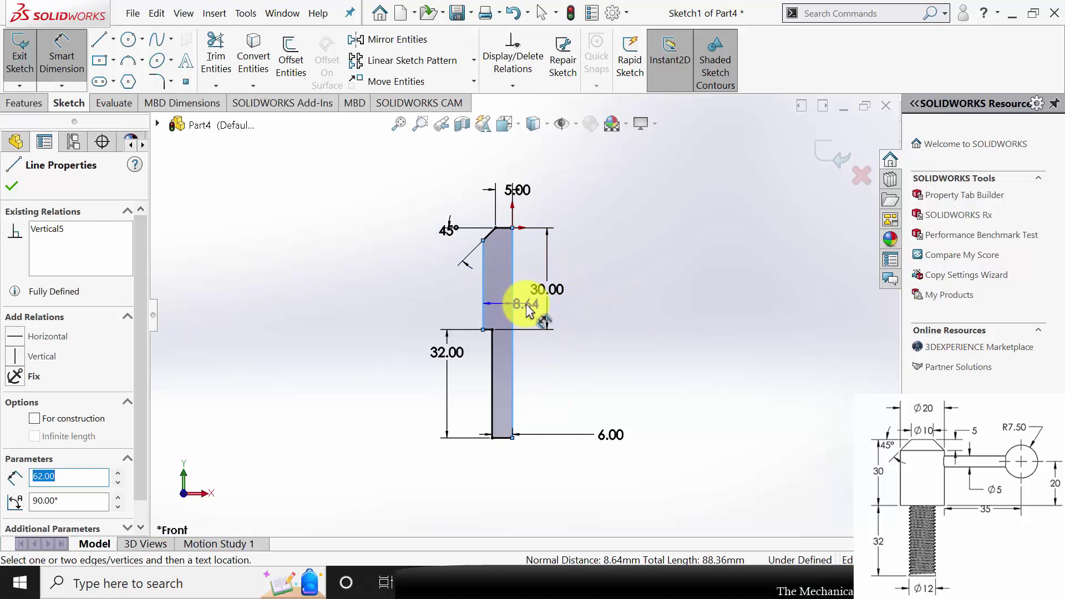
click(622, 323)
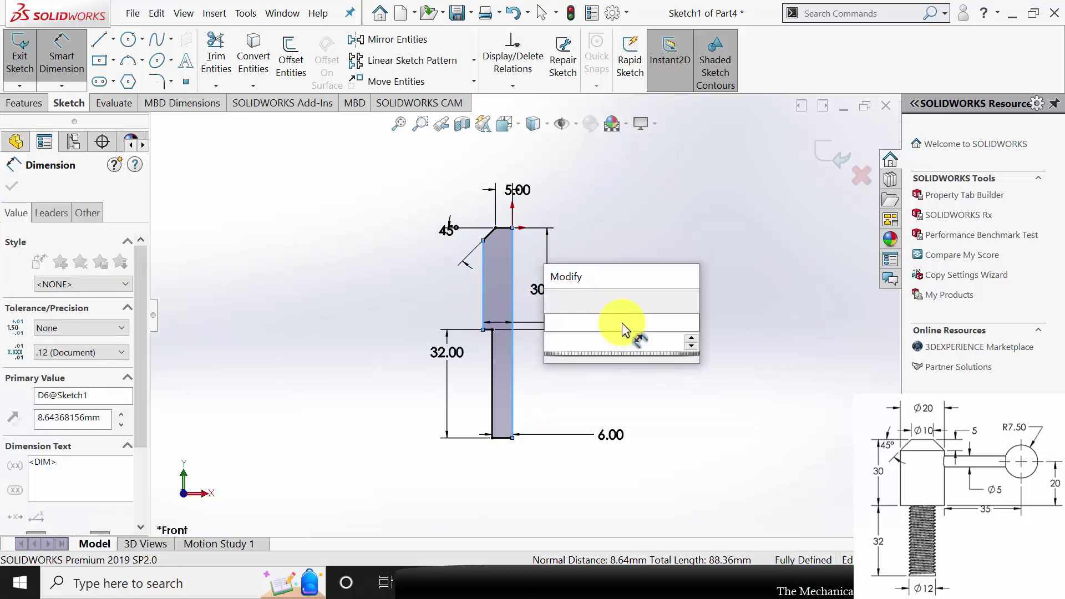
text(10)
key(Return)
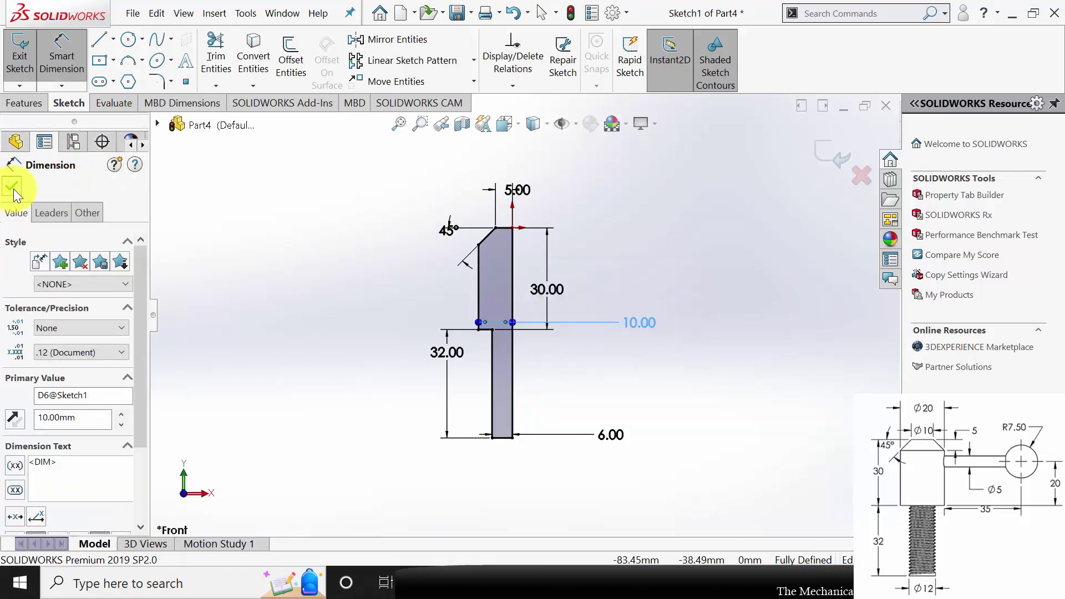
click(12, 186)
Revolve the profile 360 degrees around its long vertical line through the origin to form the solid screw body.
click(39, 104)
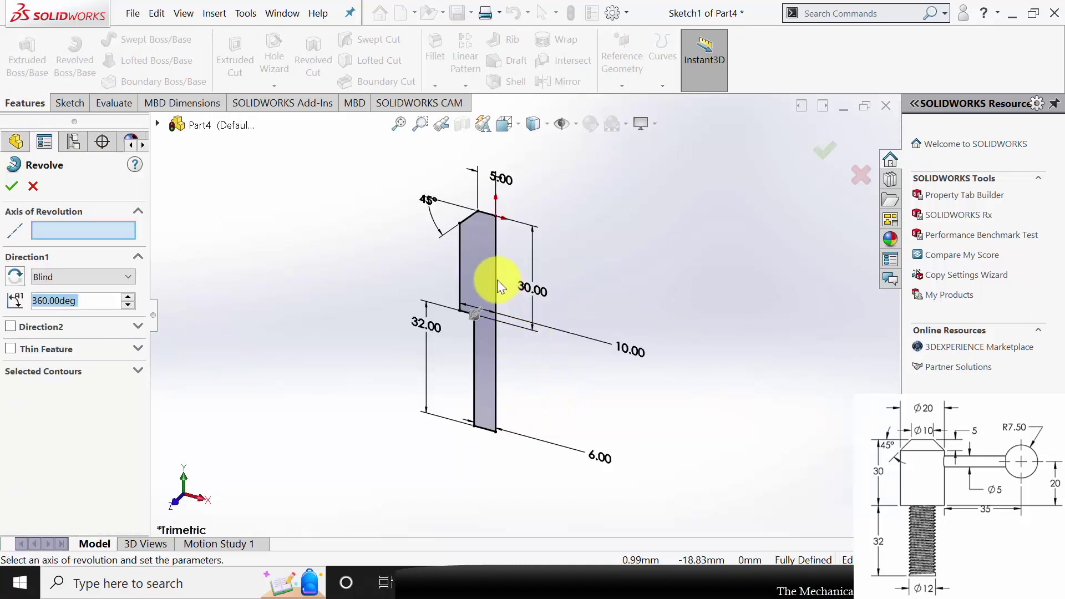
click(495, 277)
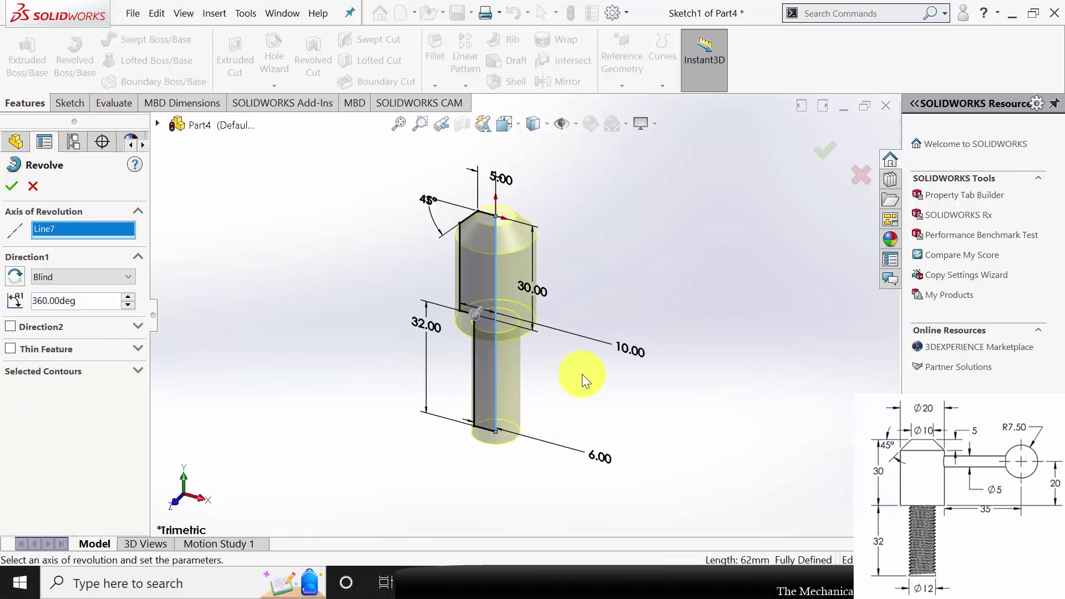
click(12, 187)
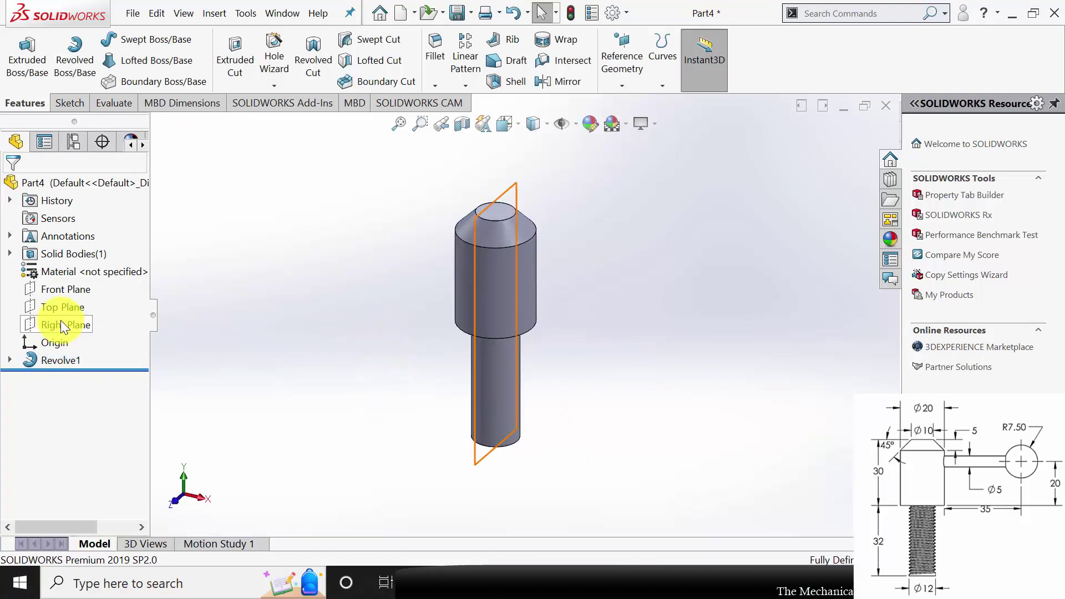
On the Front Plane, sketch a closed horizontal rectangle of lines about 30 by 3 mm, starting inside the wide head and extending outward.
click(59, 292)
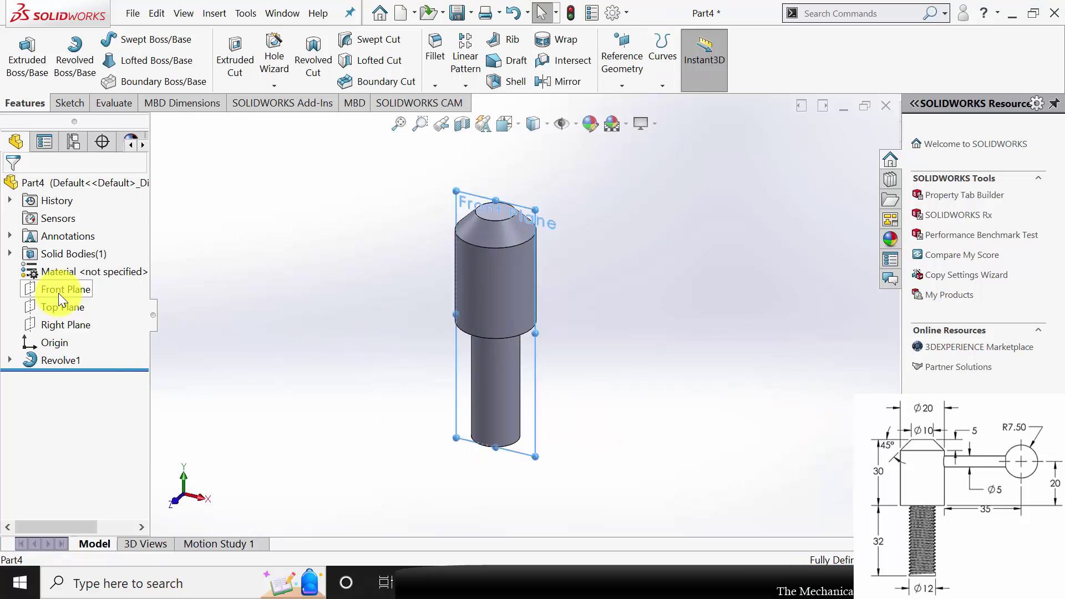
click(68, 275)
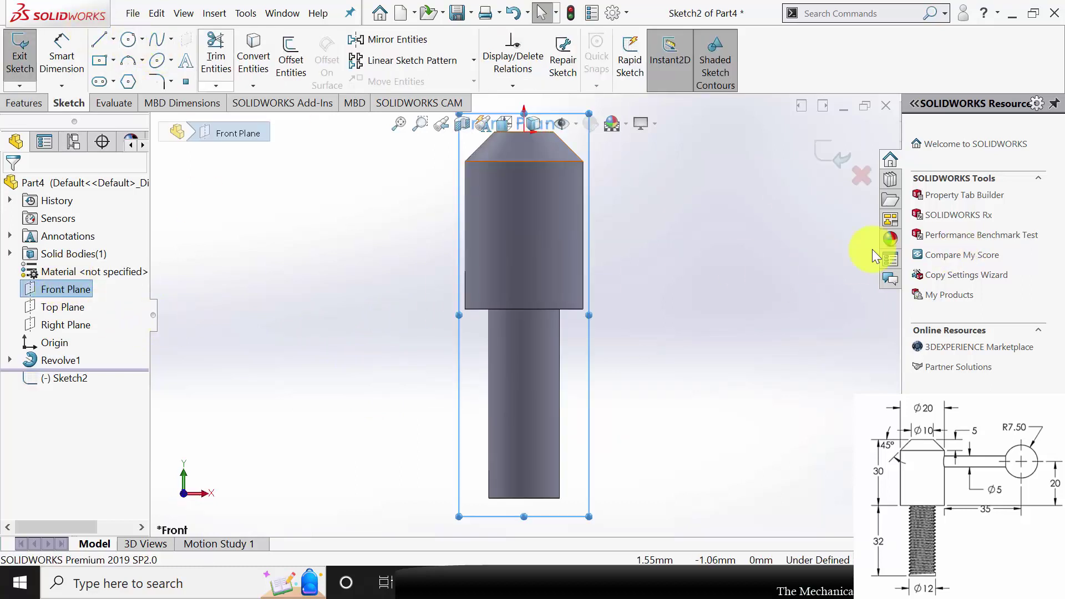
scroll(806, 249, up, 1)
scroll(775, 233, down, 1)
scroll(774, 233, down, 1)
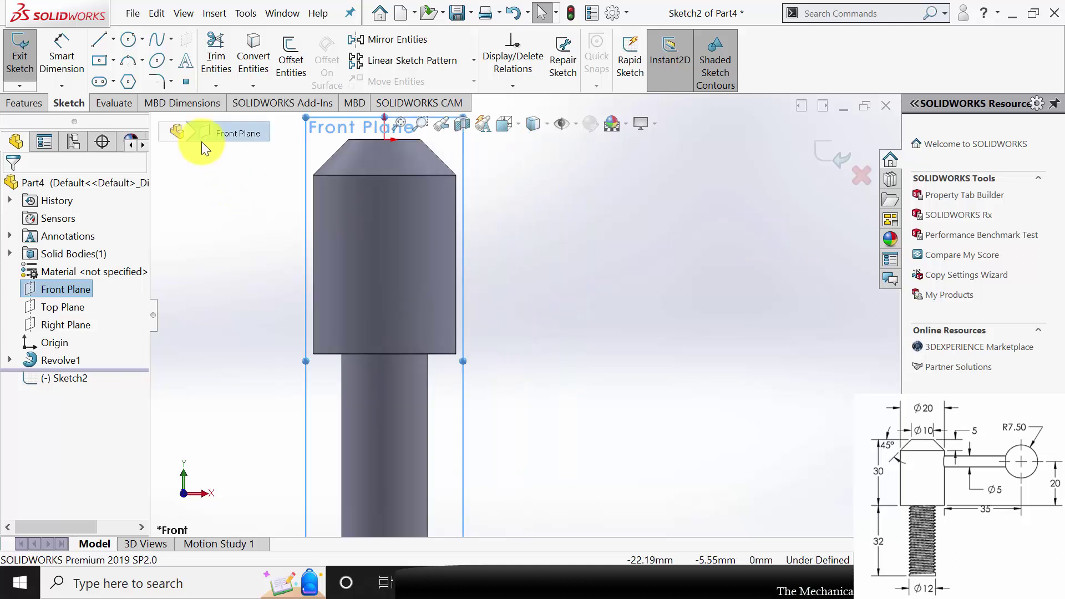
click(104, 39)
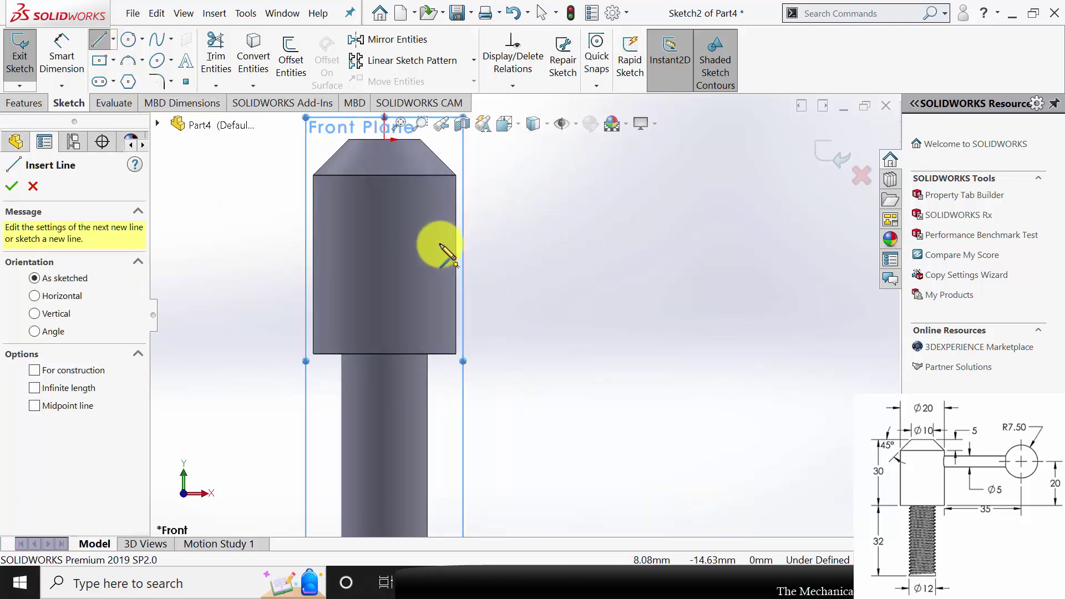
drag(439, 244, 655, 244)
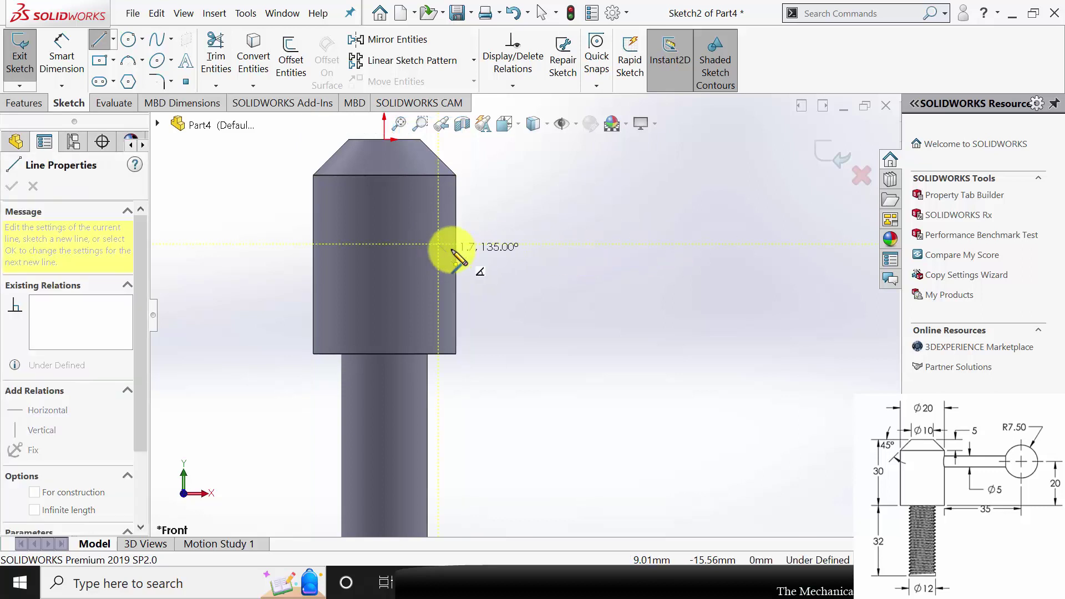
click(654, 244)
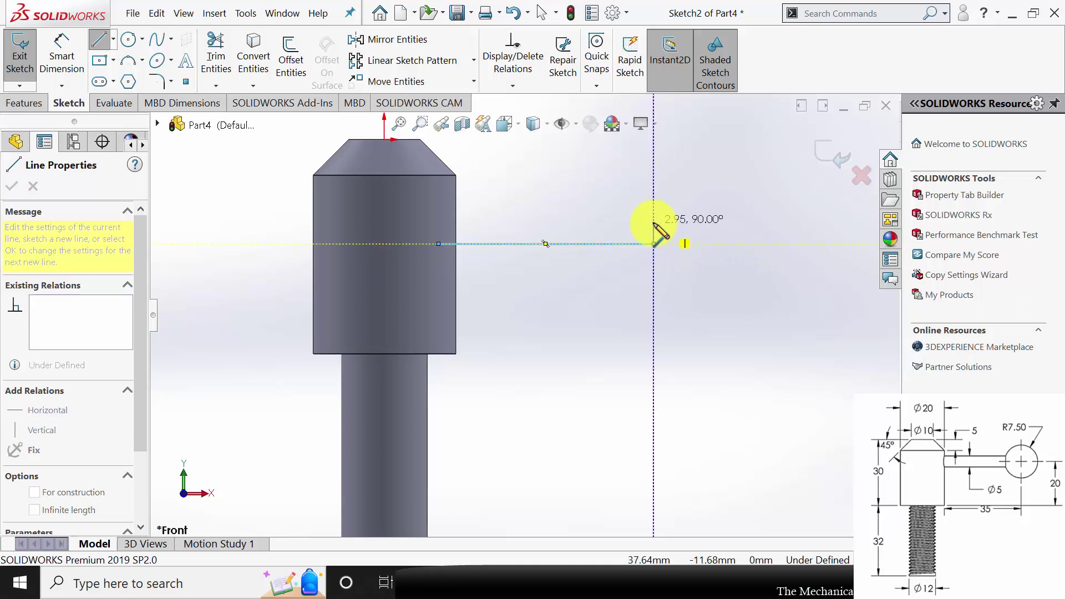
click(654, 223)
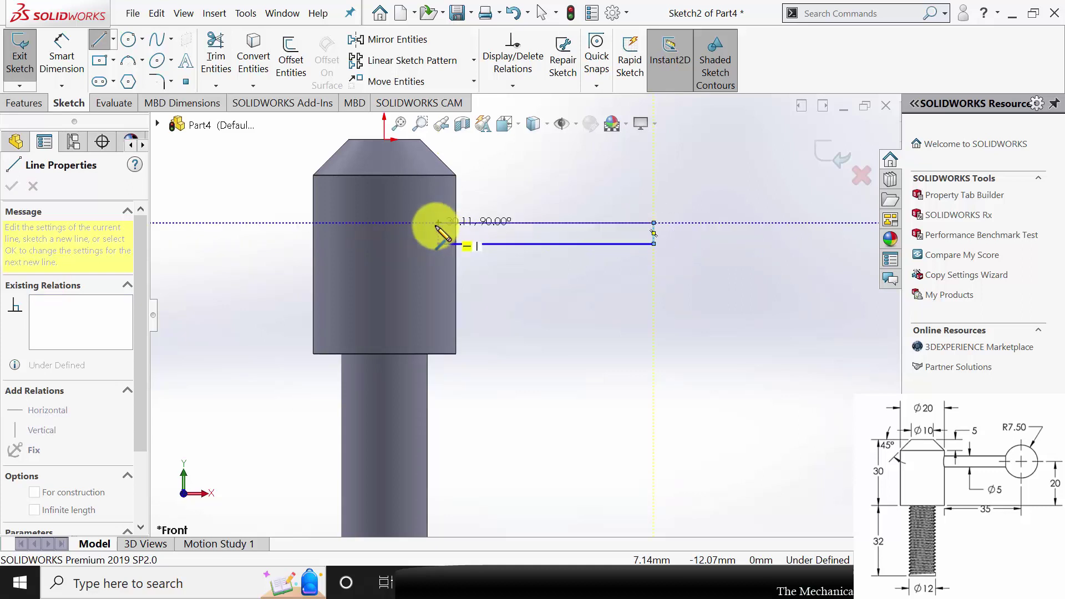
click(439, 223)
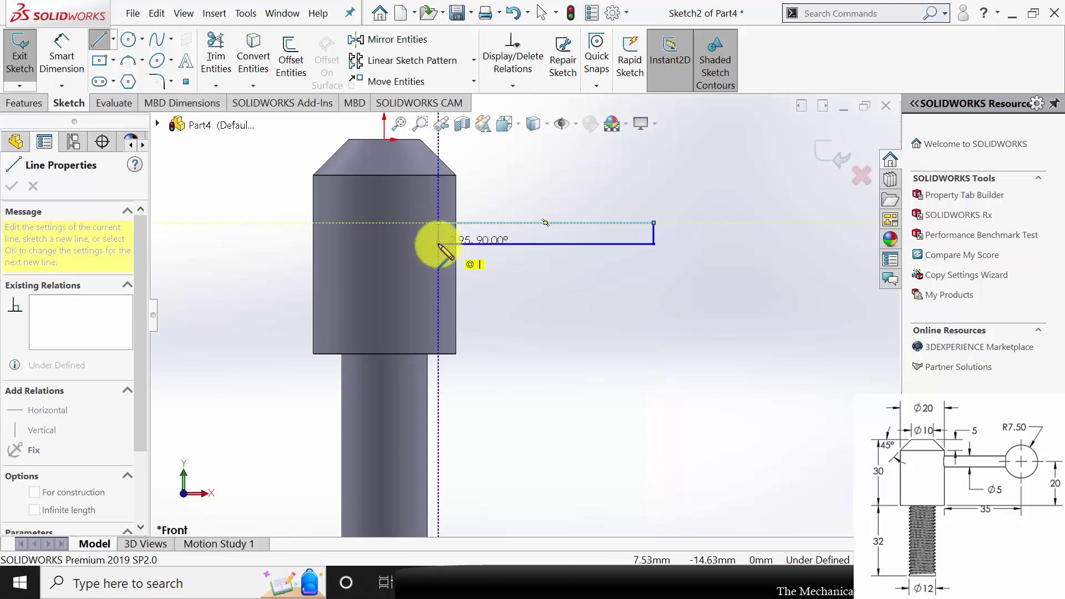
click(439, 244)
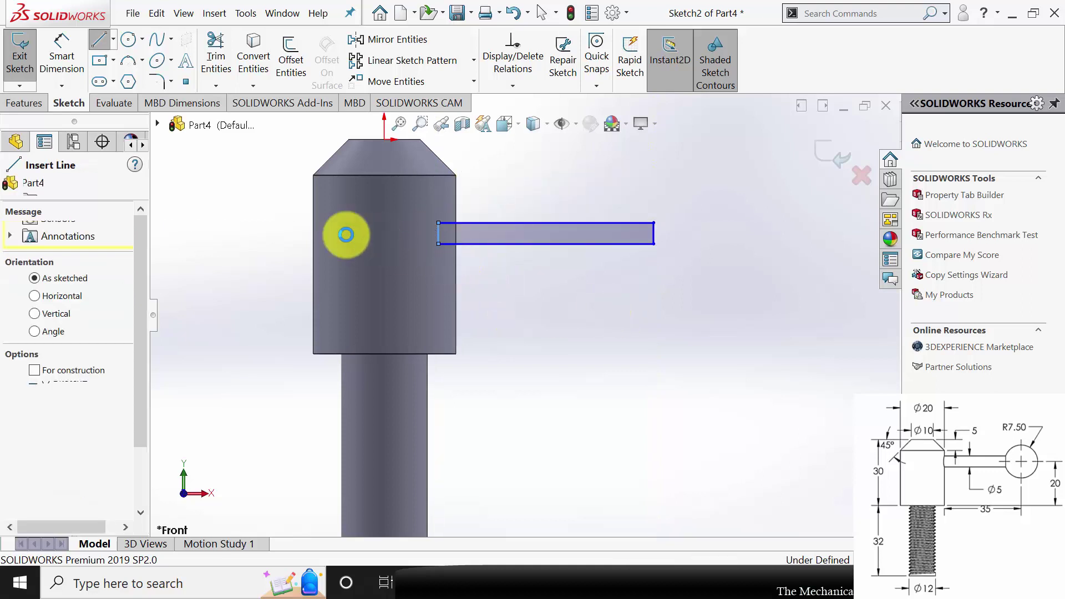
key(Escape)
Dimension the thin rectangle's height at its outer end as 2.5 mm.
click(52, 60)
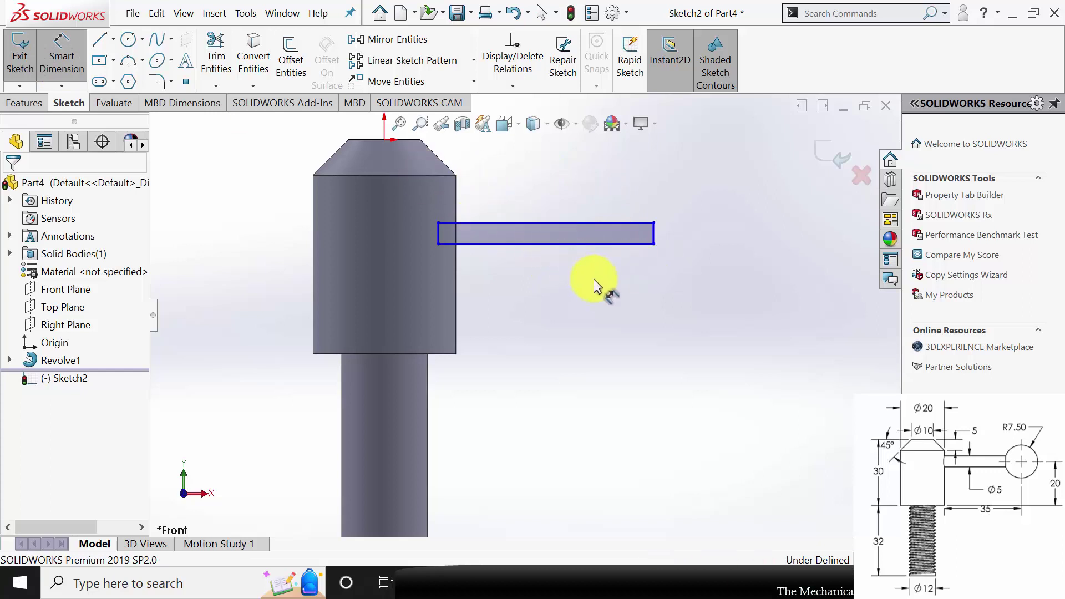
click(654, 231)
click(725, 235)
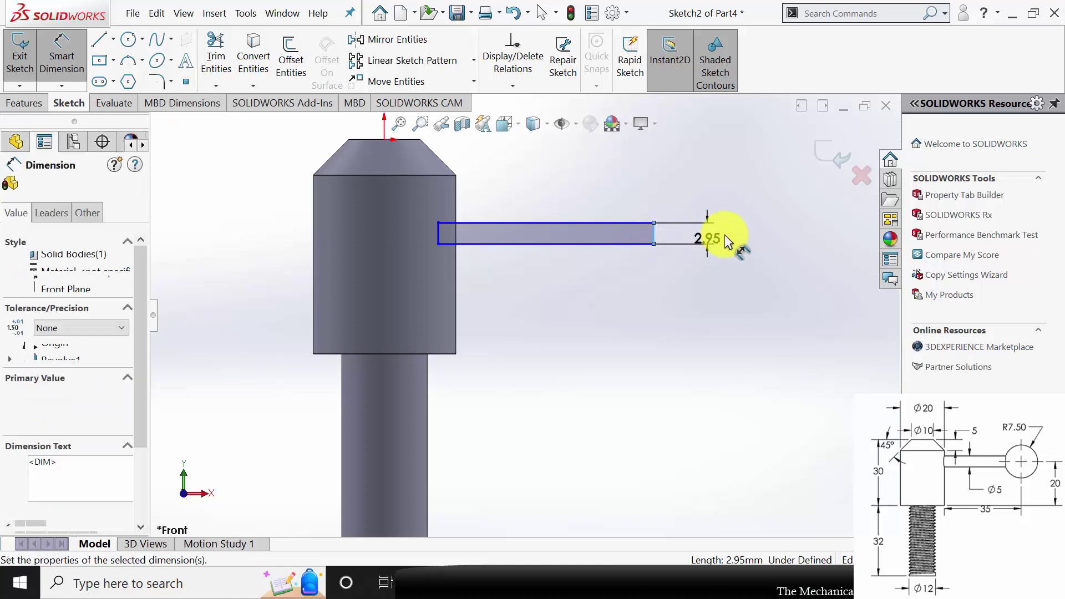
text(2.5)
key(Return)
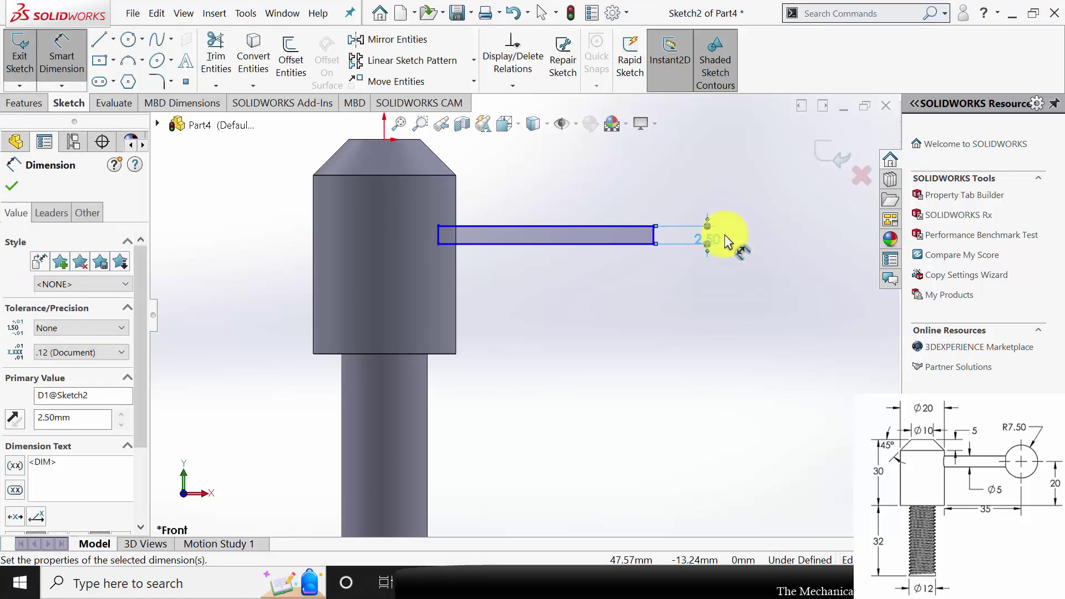
click(617, 244)
click(455, 359)
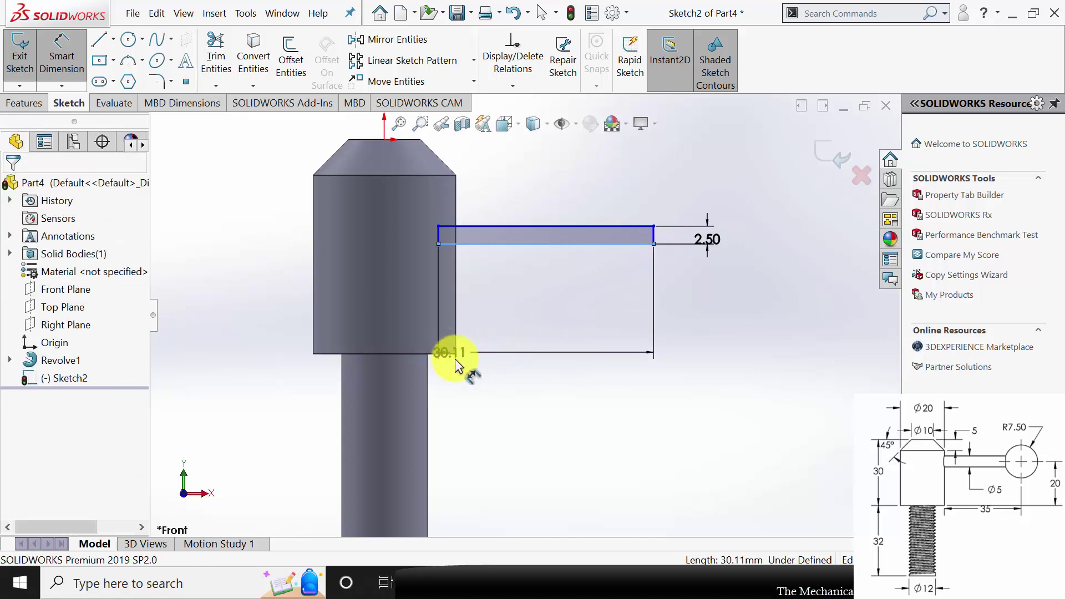
click(456, 361)
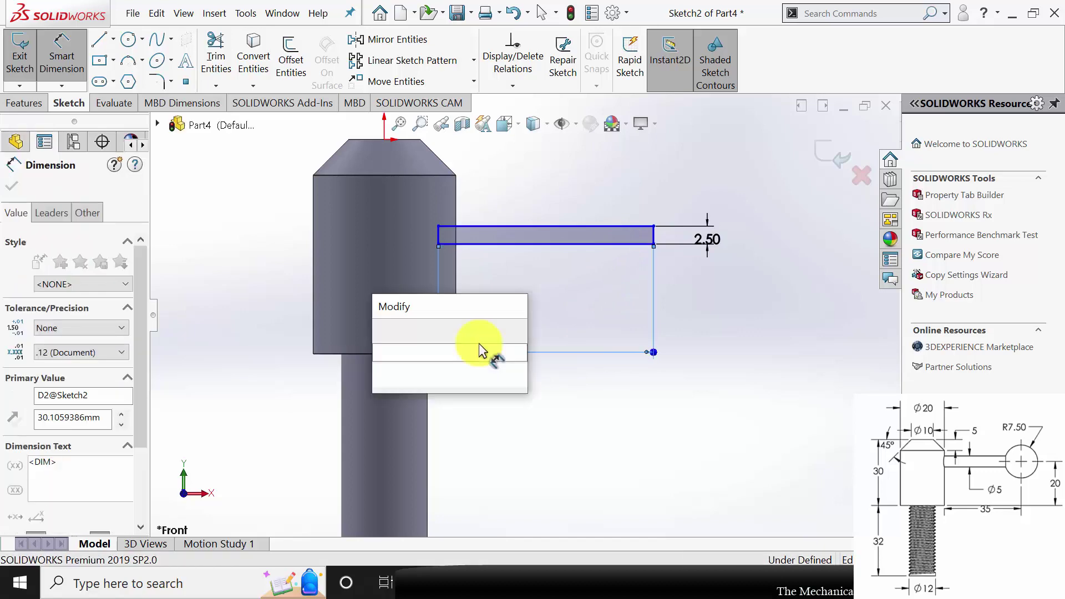
click(656, 309)
key(Escape)
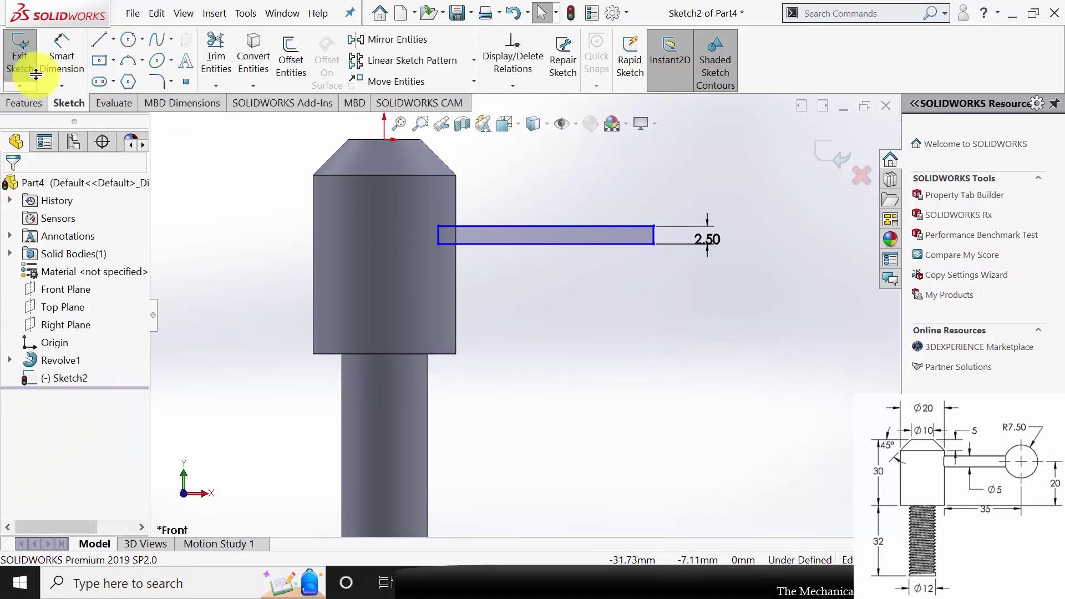
Dimension the vertical distance from the head's lower corner to the rectangle's lower edge as 20 mm.
click(62, 50)
click(616, 244)
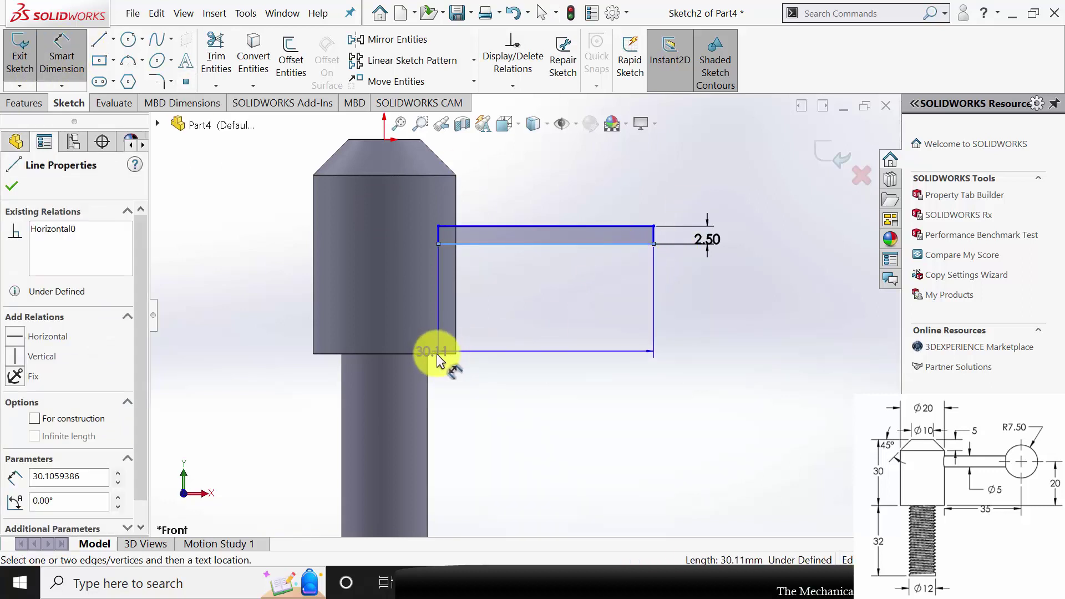
click(456, 354)
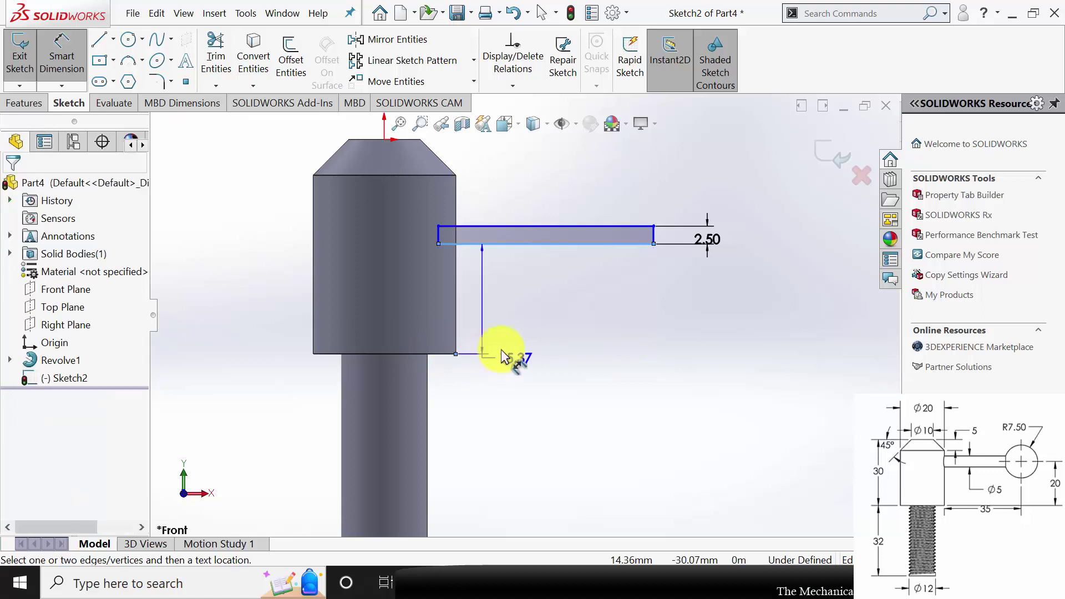
click(606, 318)
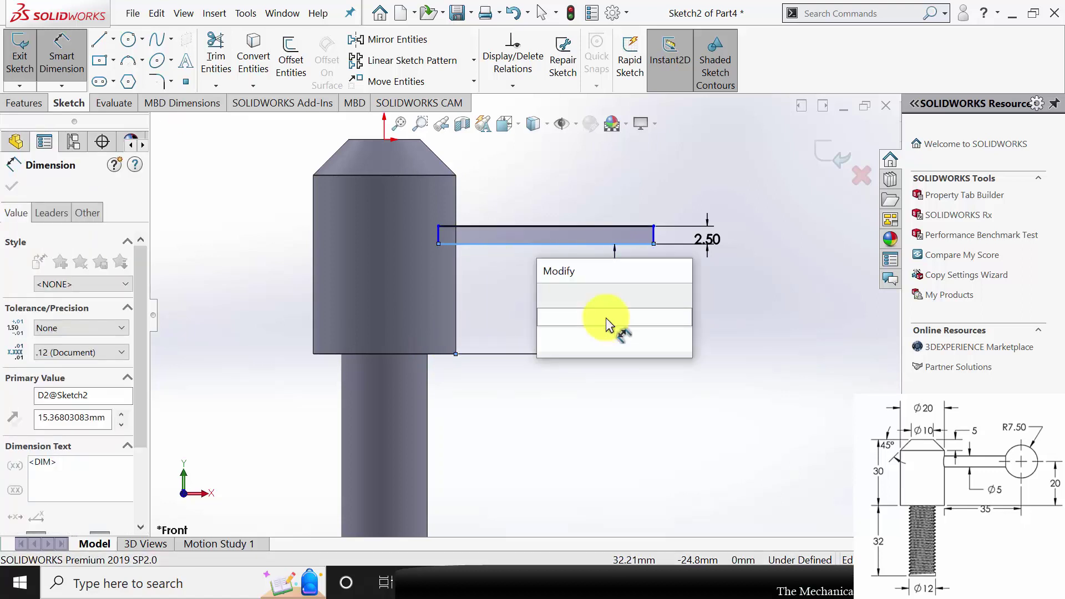
text(20)
key(Return)
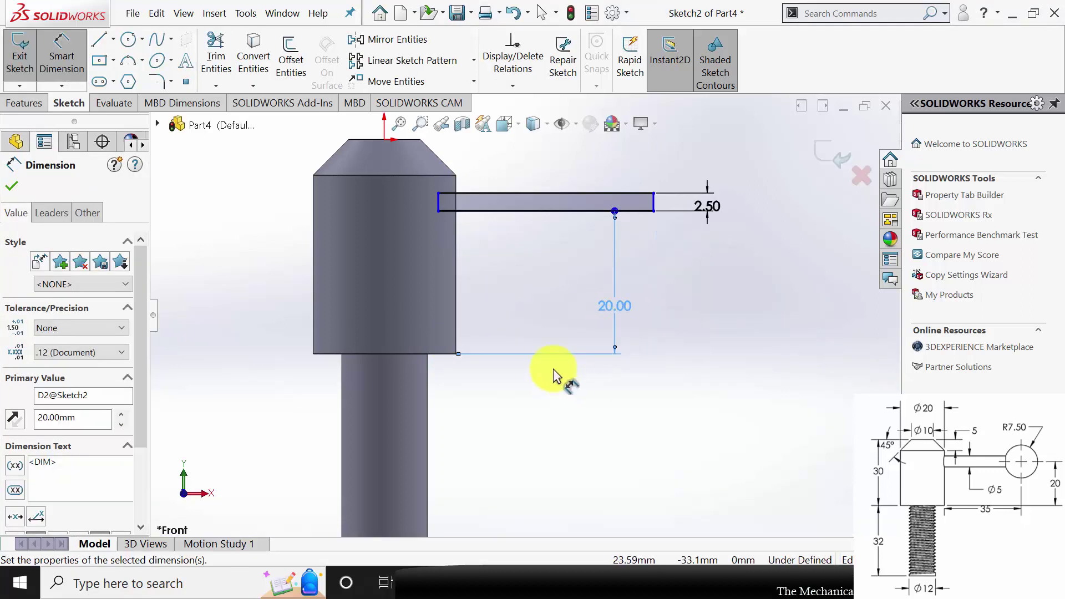
click(13, 184)
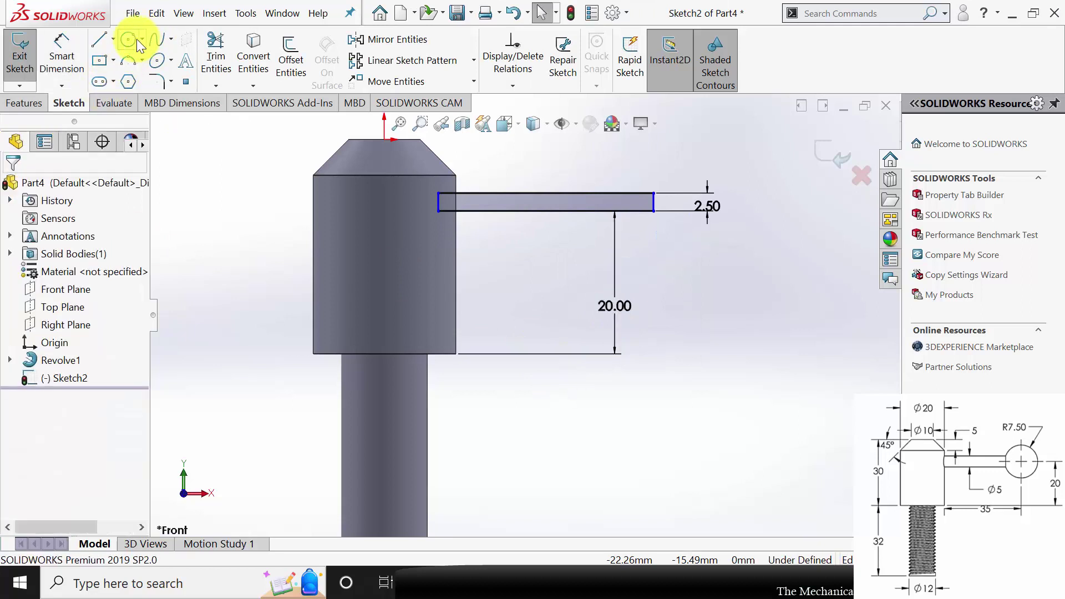
Sketch a circle about 9 mm in diameter centered on the rectangle's outer lower corner.
click(130, 37)
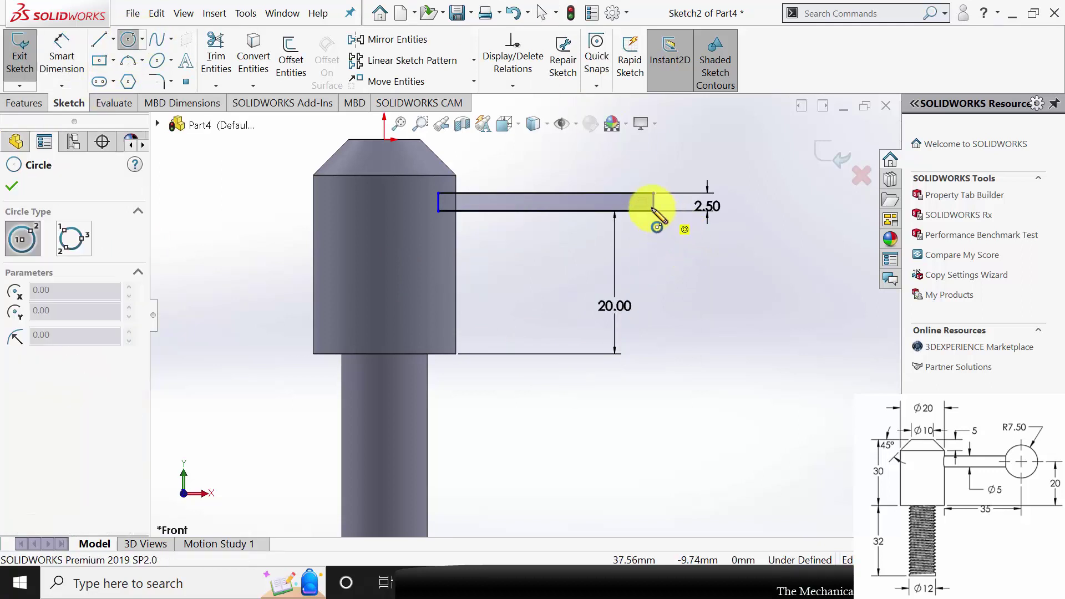
drag(653, 210, 673, 237)
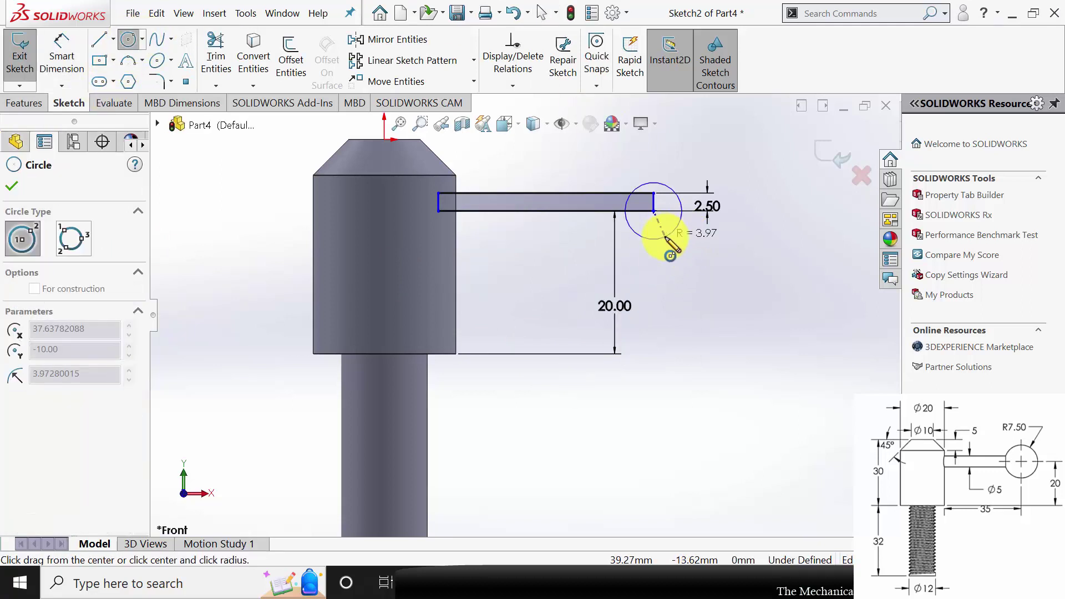
click(11, 186)
Dimension the circle's diameter as 7.5*2, giving 15 mm.
click(62, 55)
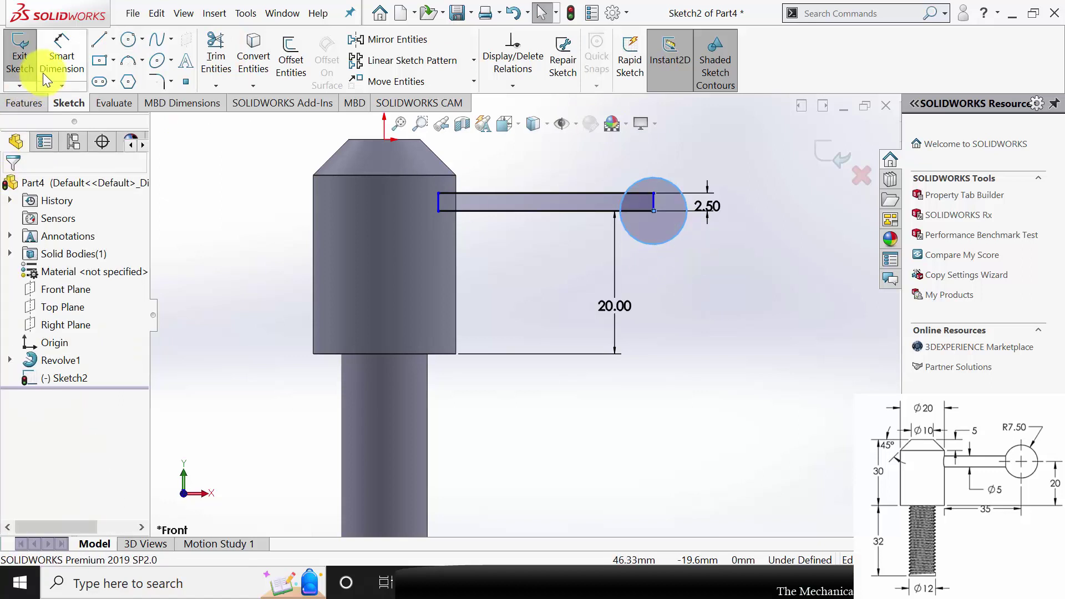
click(691, 239)
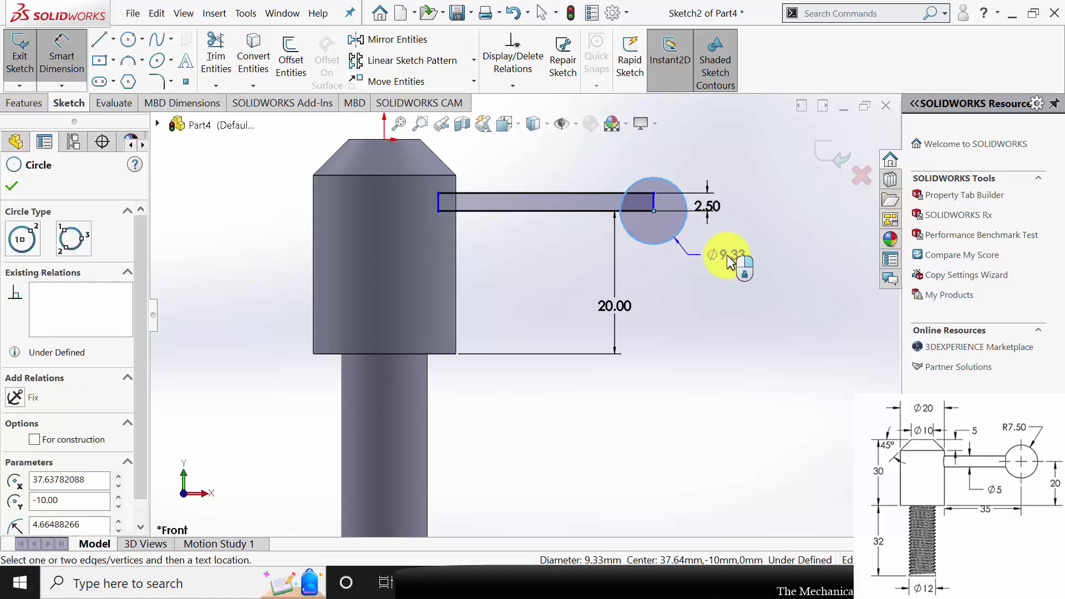
click(732, 266)
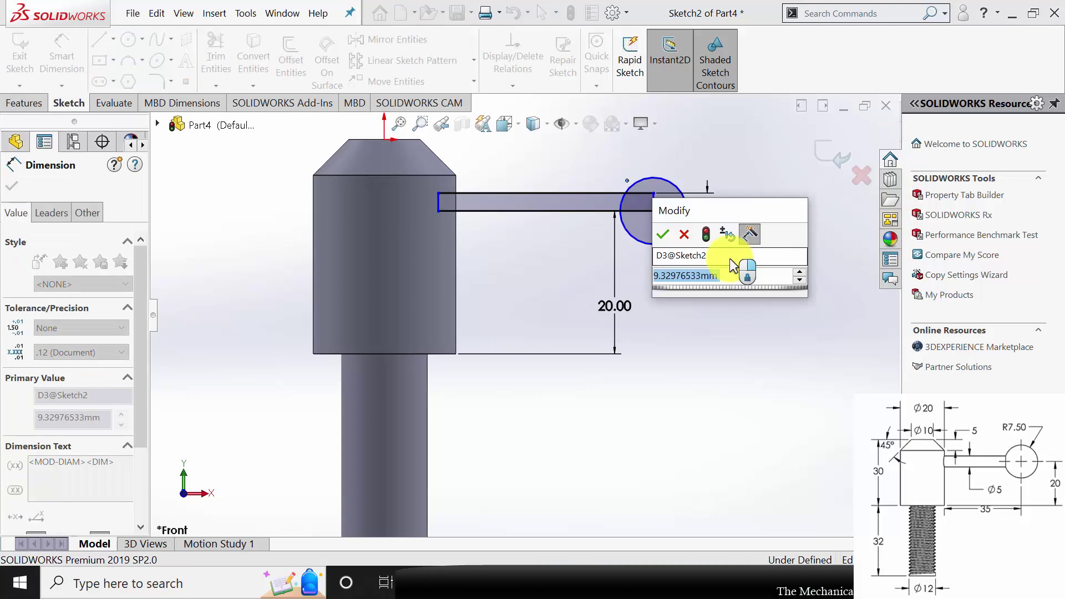
text(7.)
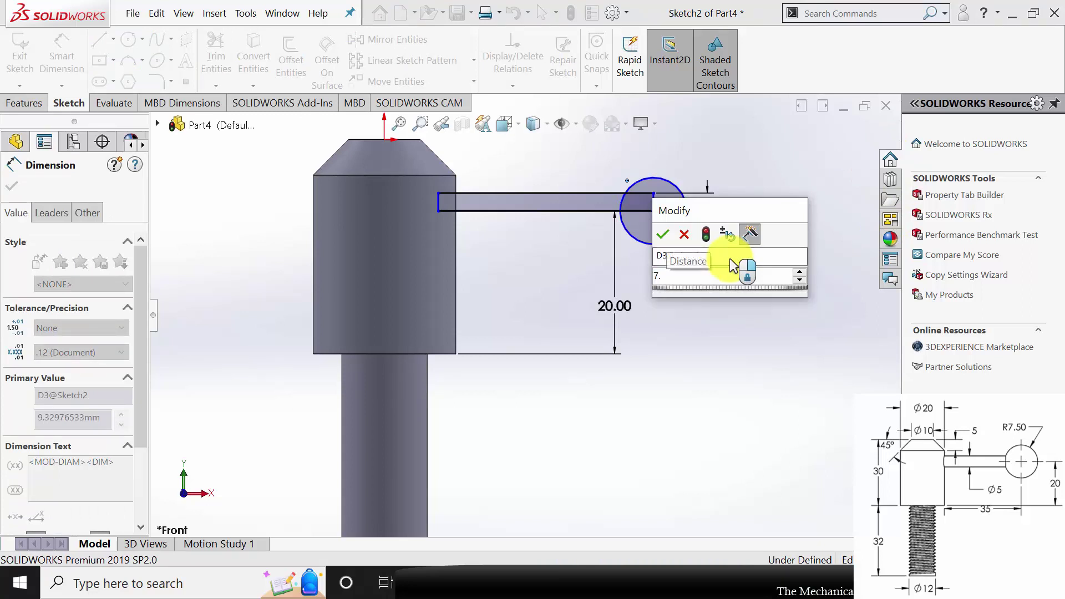
text(5*2)
key(Return)
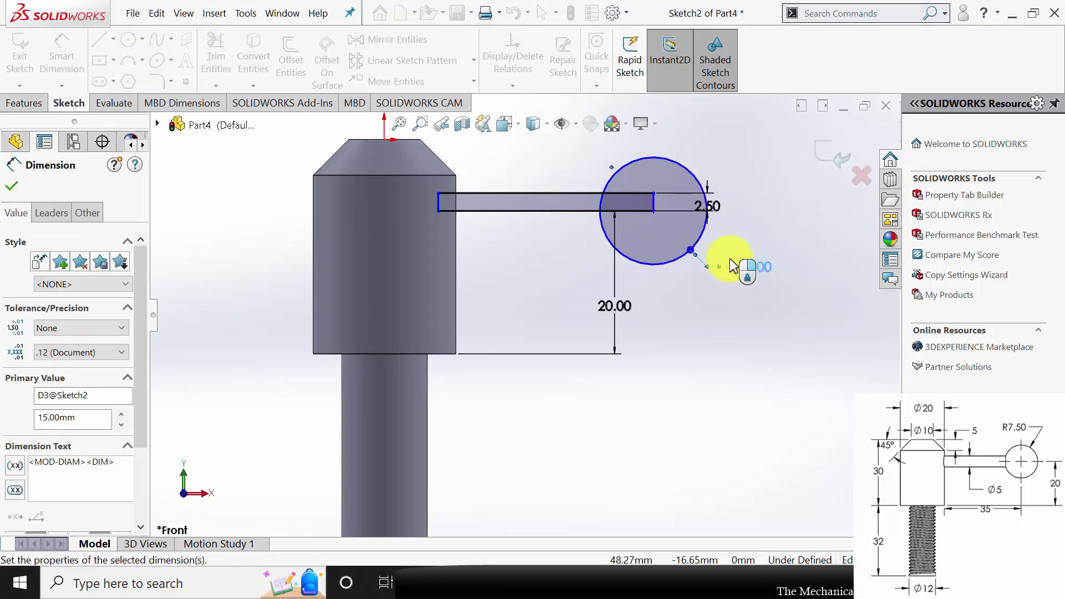
click(11, 186)
Draw a horizontal line from the circle's center to its outer edge, in line with the rectangle's lower edge.
click(104, 44)
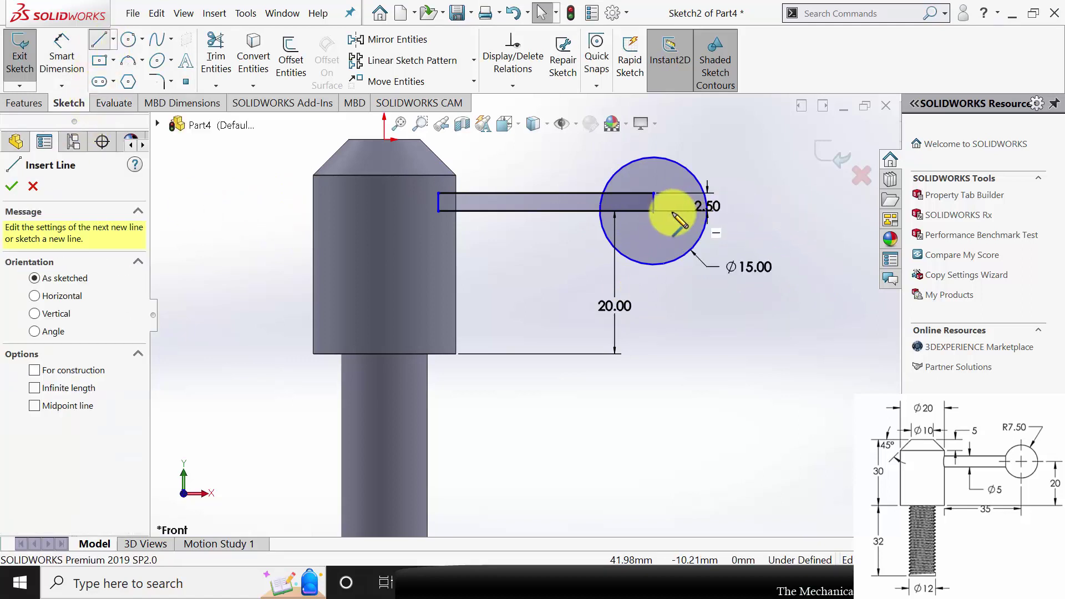
click(654, 211)
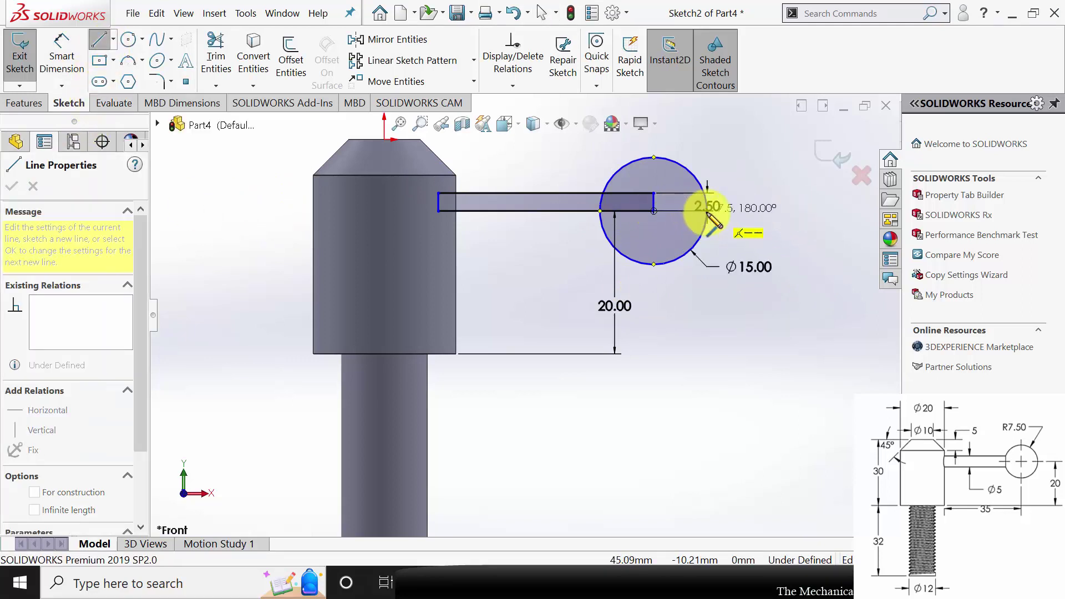
key(Escape)
key(Escape)
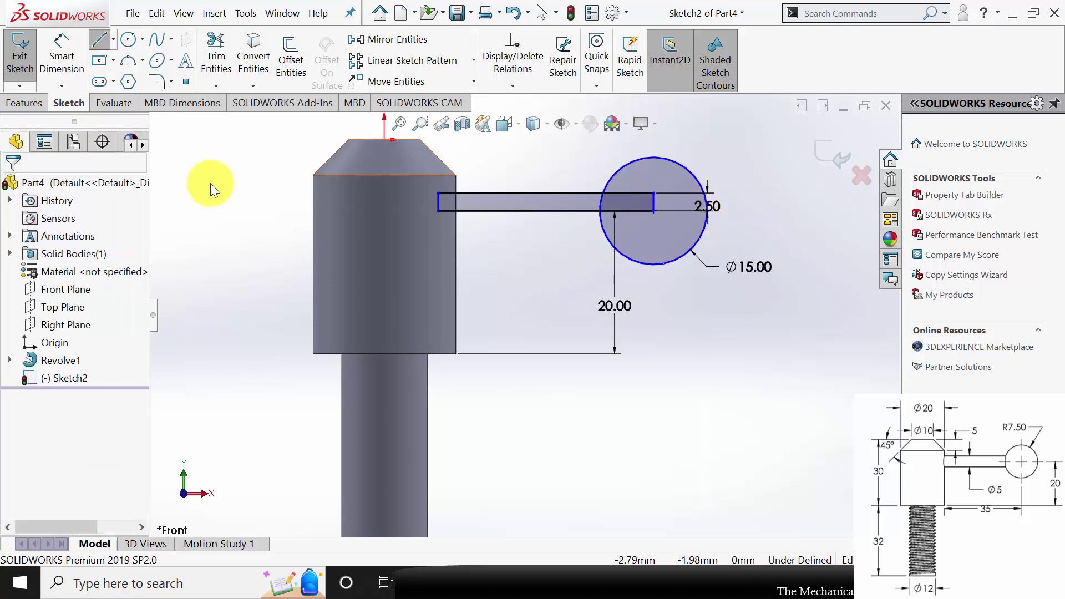
Power trim the circle's lower half and the arc and rectangle segments inside the overlap, leaving one closed half profile of the ball-ended handle.
click(225, 43)
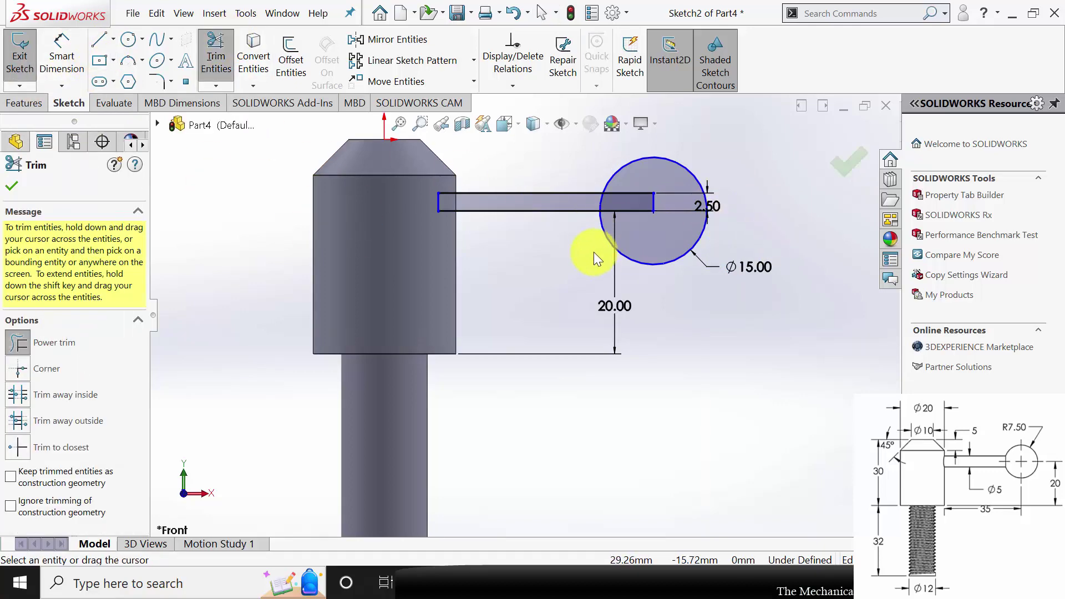
drag(594, 251, 618, 234)
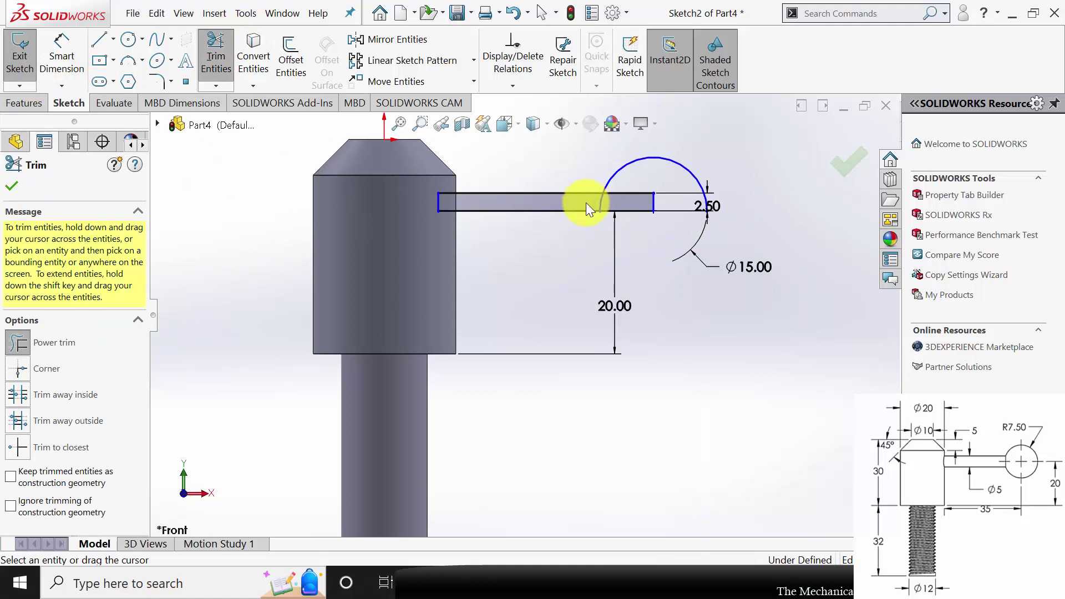
mouse_move(626, 202)
mouse_down()
mouse_move(642, 180)
mouse_move(673, 195)
mouse_move(641, 197)
mouse_up()
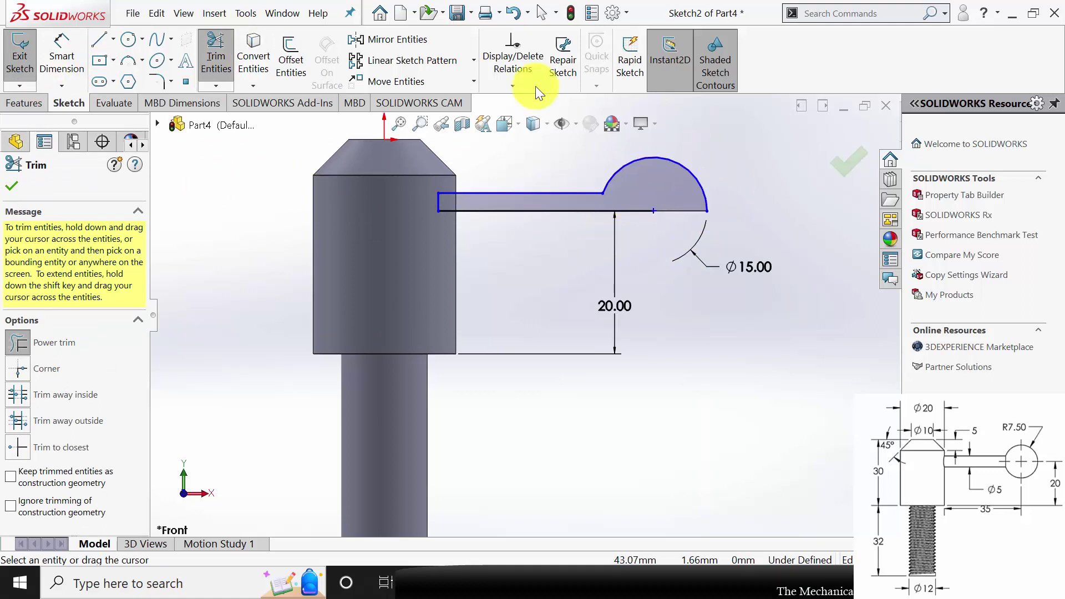
click(11, 186)
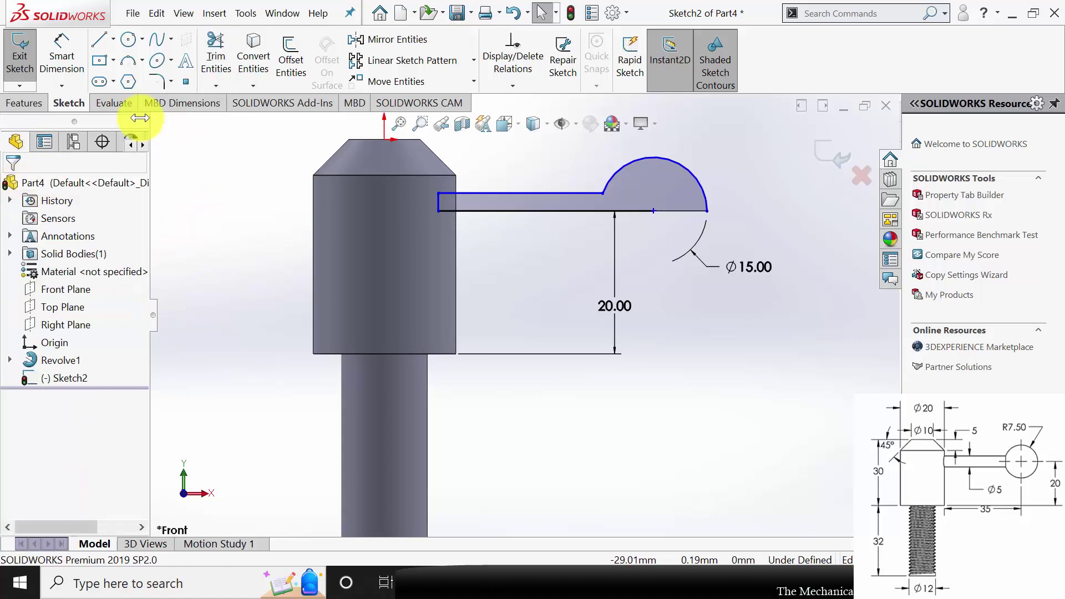
click(24, 102)
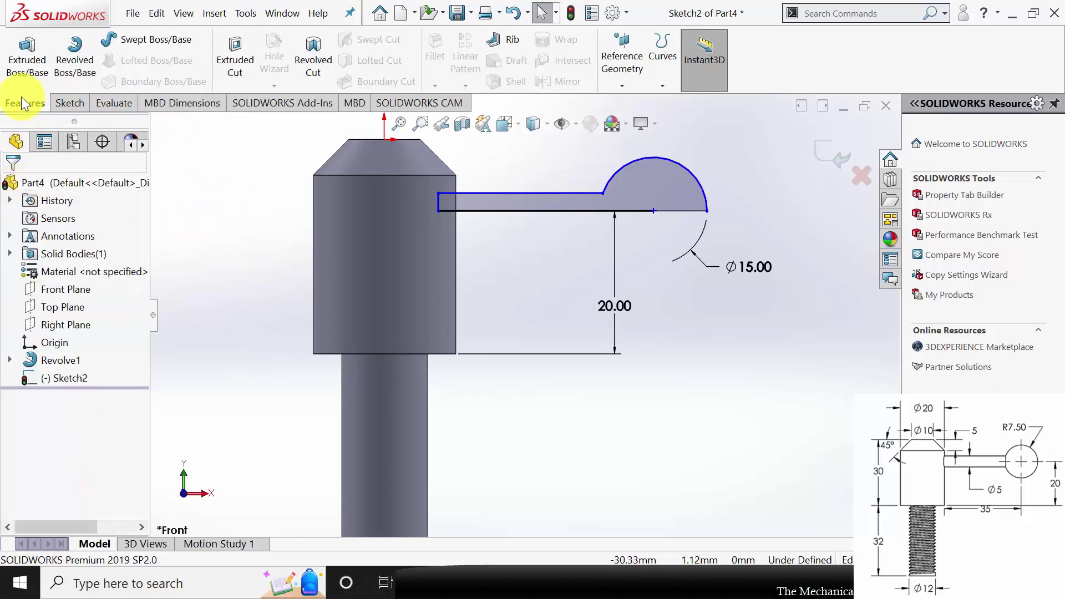
Revolve the ball-ended handle profile 360° about its long lower horizontal line, merging it with the screw body.
click(82, 69)
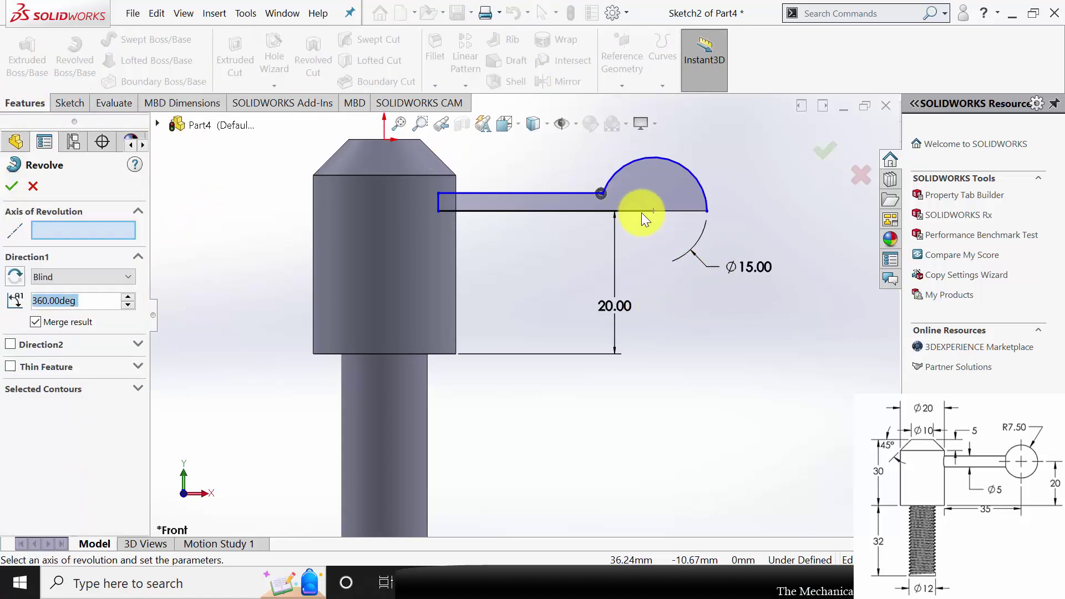
click(638, 210)
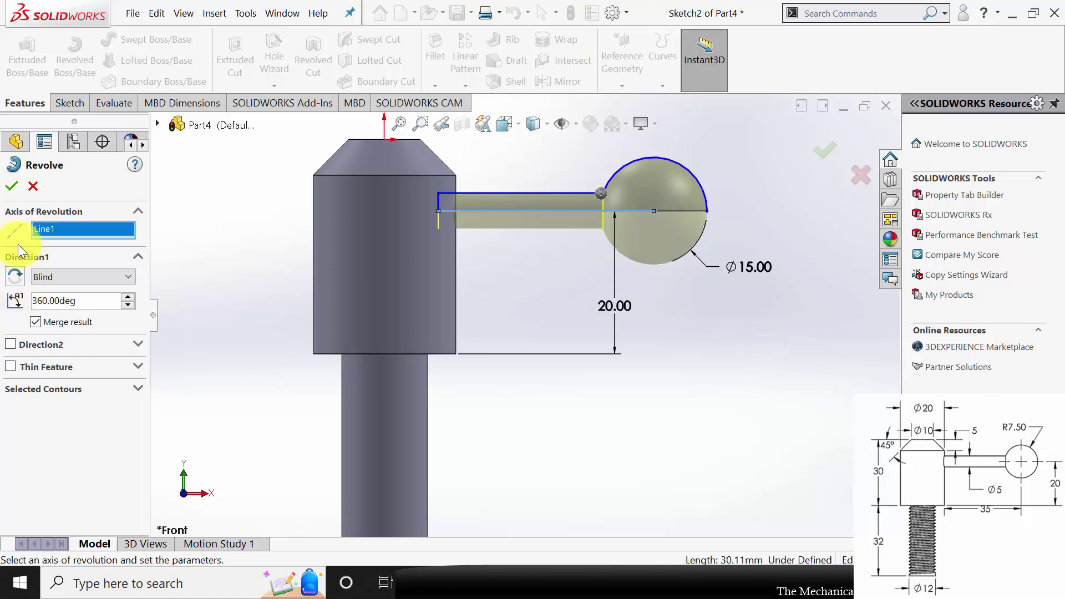
click(11, 186)
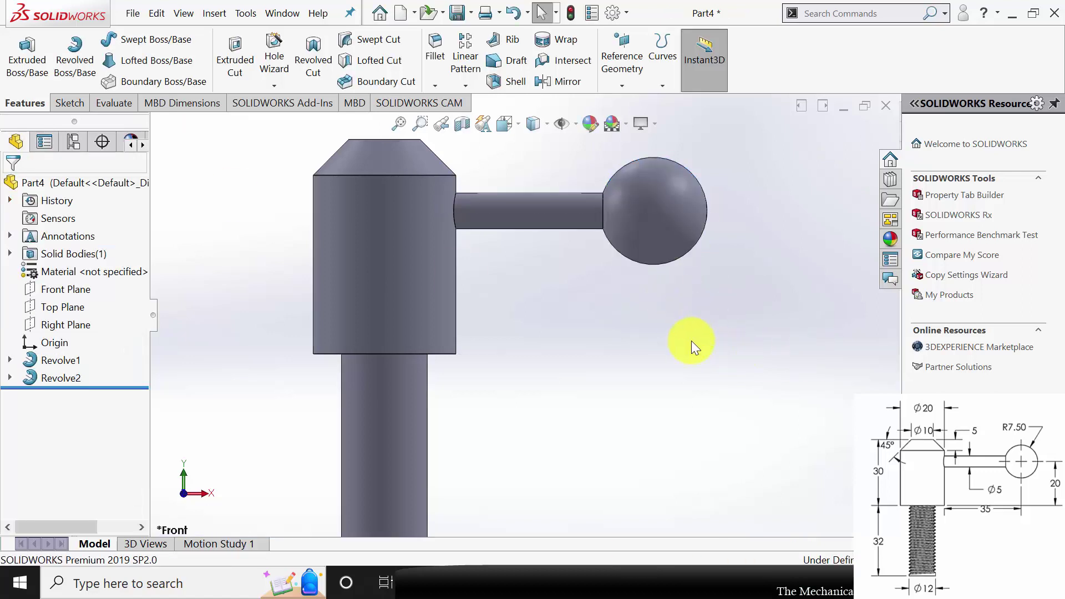
scroll(692, 341, up, 2)
scroll(637, 340, up, 2)
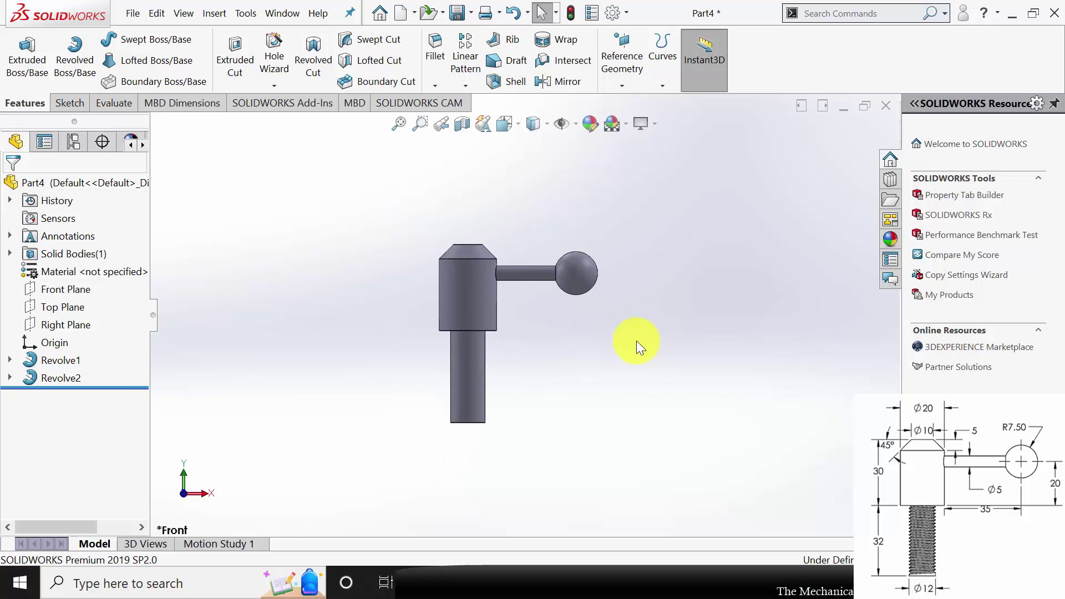
scroll(636, 340, down, 3)
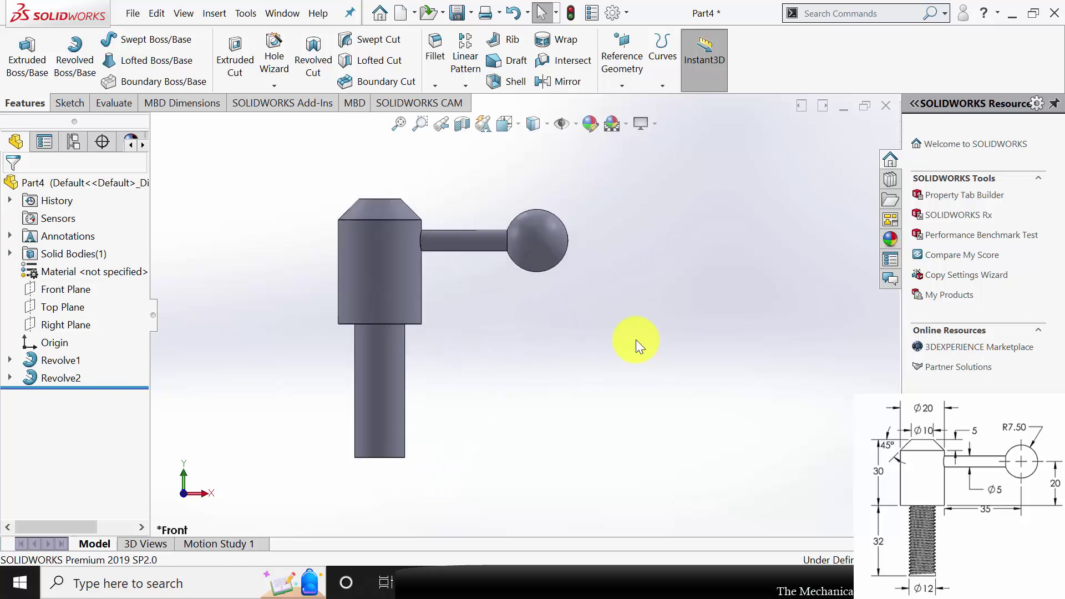
Edit the handle's sketch to dimension the horizontal distance from the ball center to the head's lower corner as 35 mm, then rebuild.
click(10, 379)
click(48, 398)
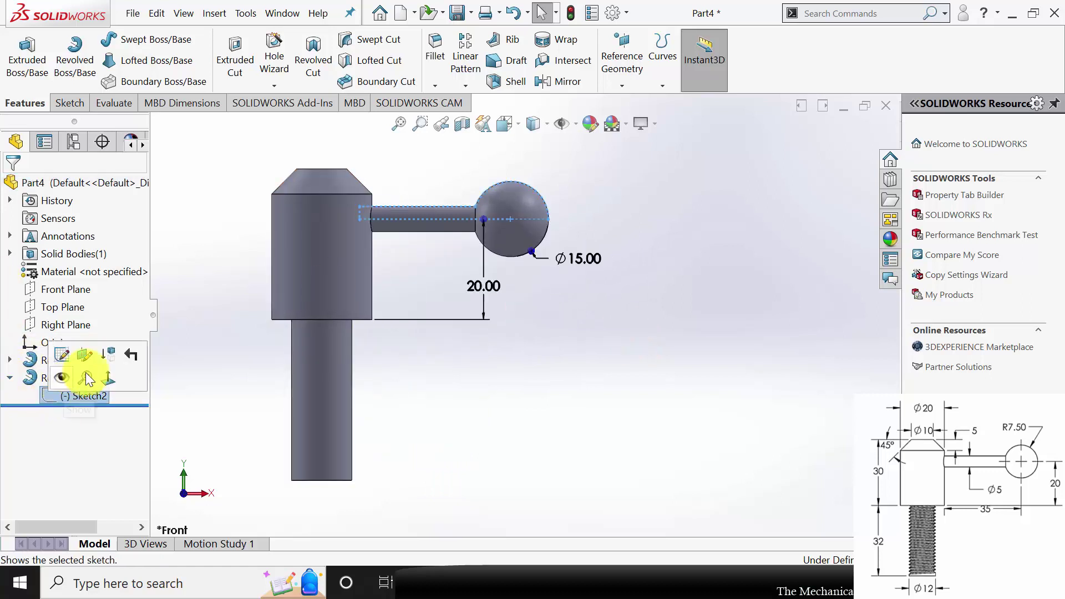
click(62, 355)
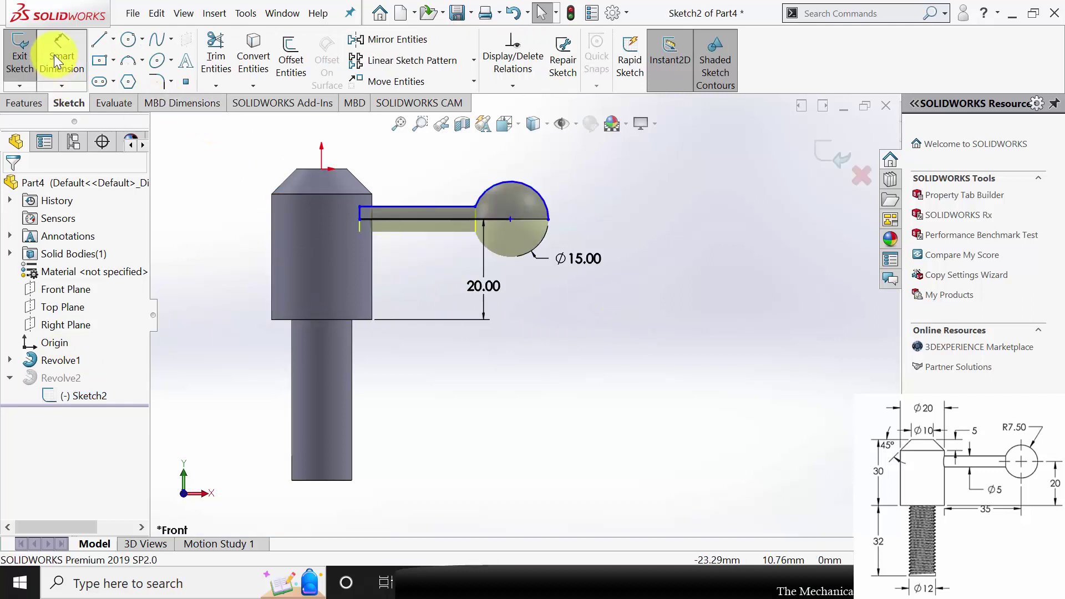
click(58, 62)
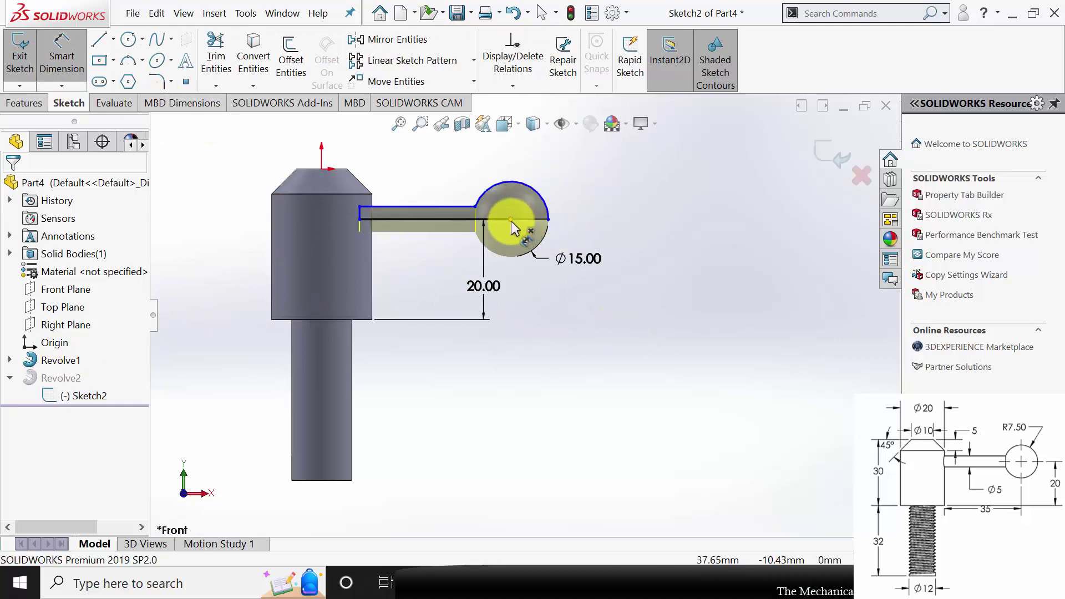
click(511, 220)
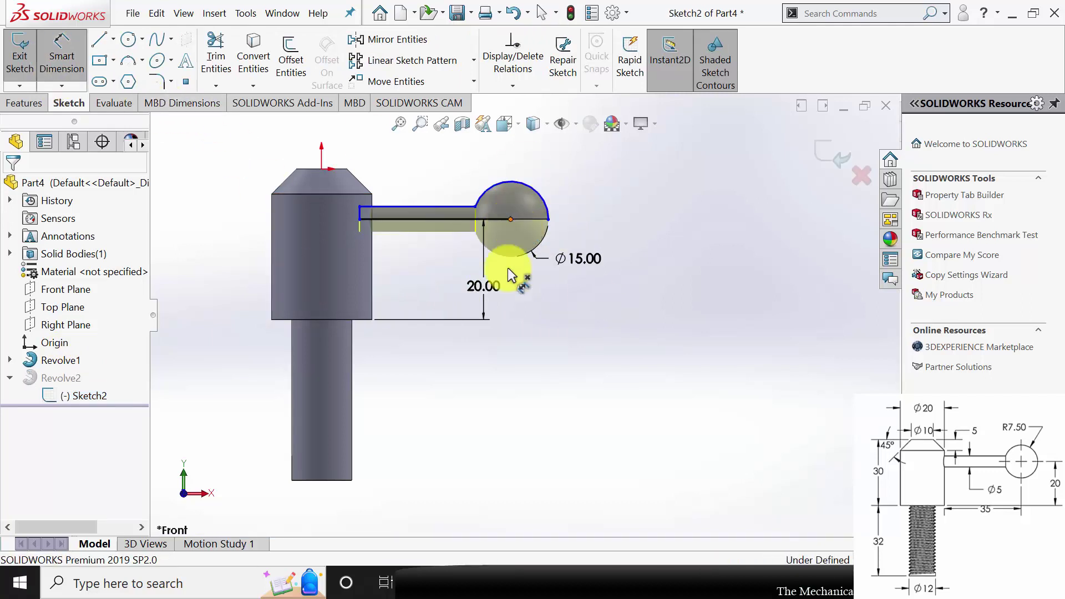
click(374, 321)
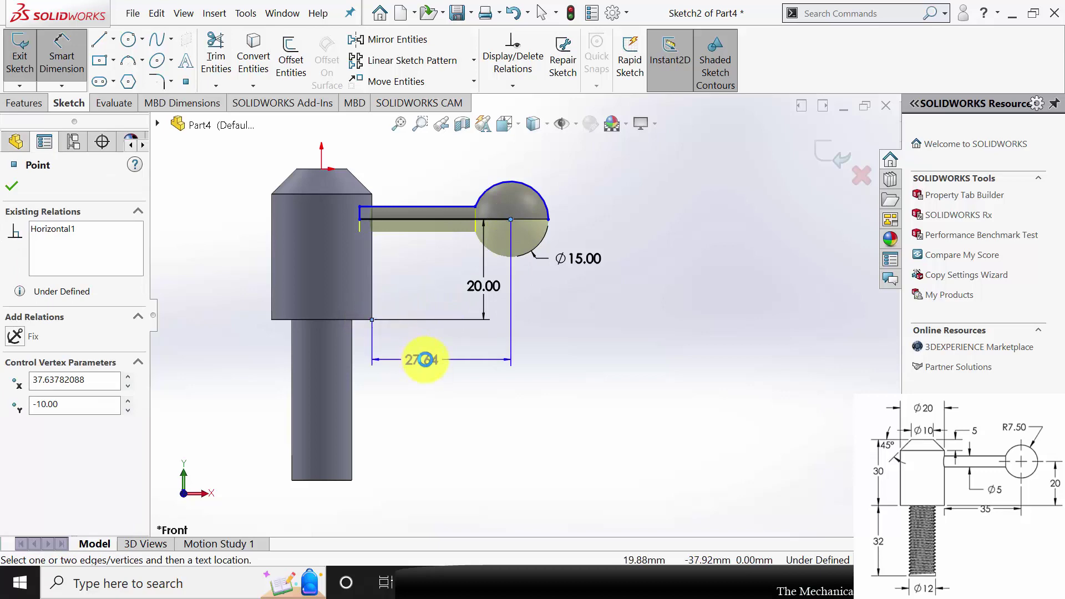
click(430, 358)
text(35)
key(Return)
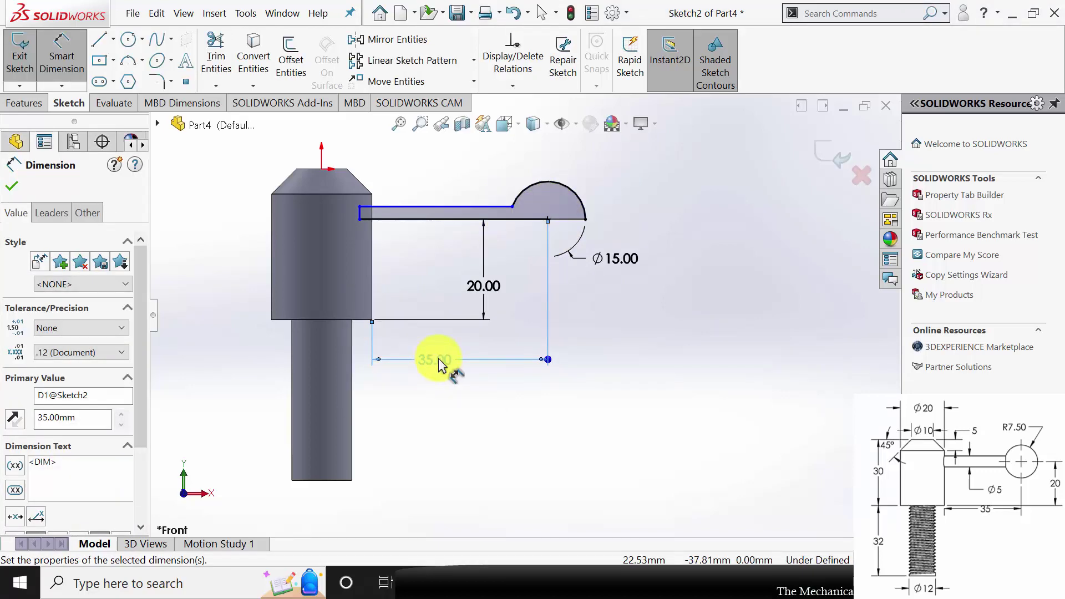
click(12, 187)
key(Escape)
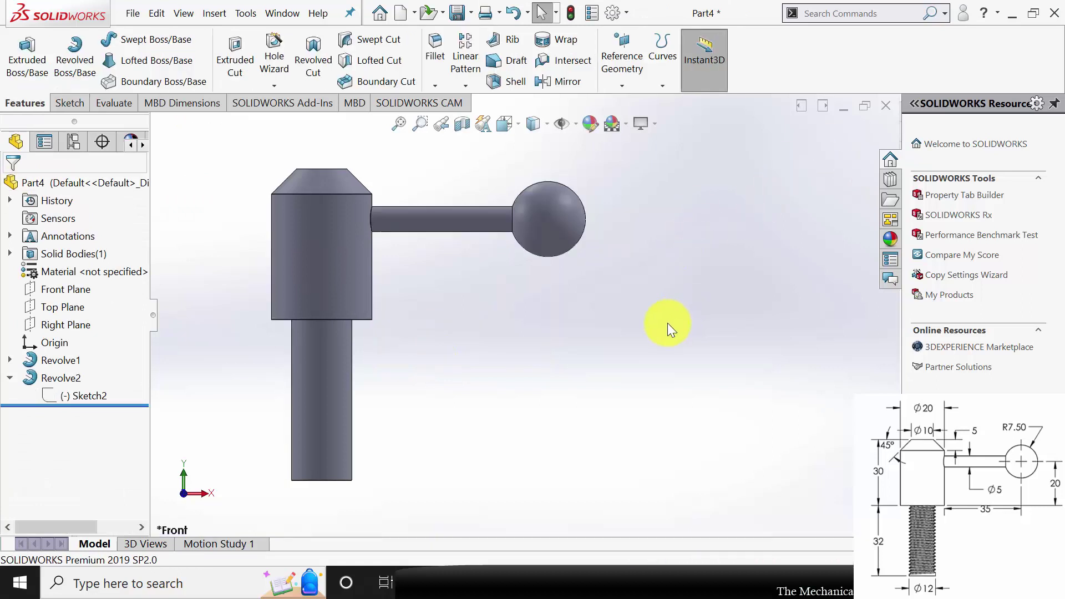
Set up a Metric Die M12x1.5 thread from the shank's bottom edge, with the end condition Up To Selection at the head's underside.
scroll(668, 323, up, 4)
mouse_move(575, 327)
middle_down()
mouse_move(548, 345)
mouse_move(546, 321)
middle_up()
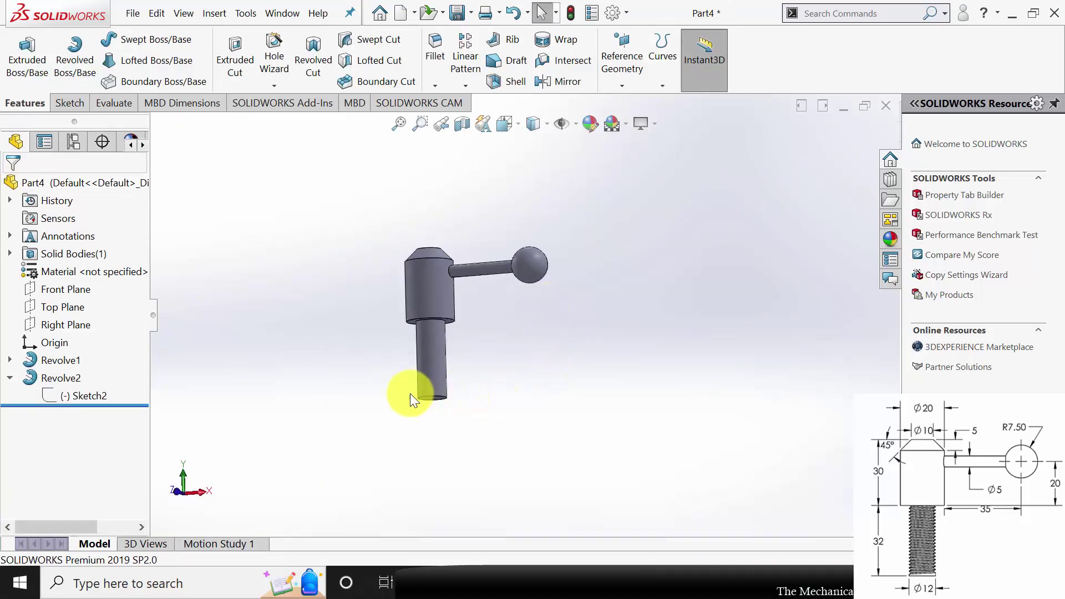
scroll(411, 394, down, 3)
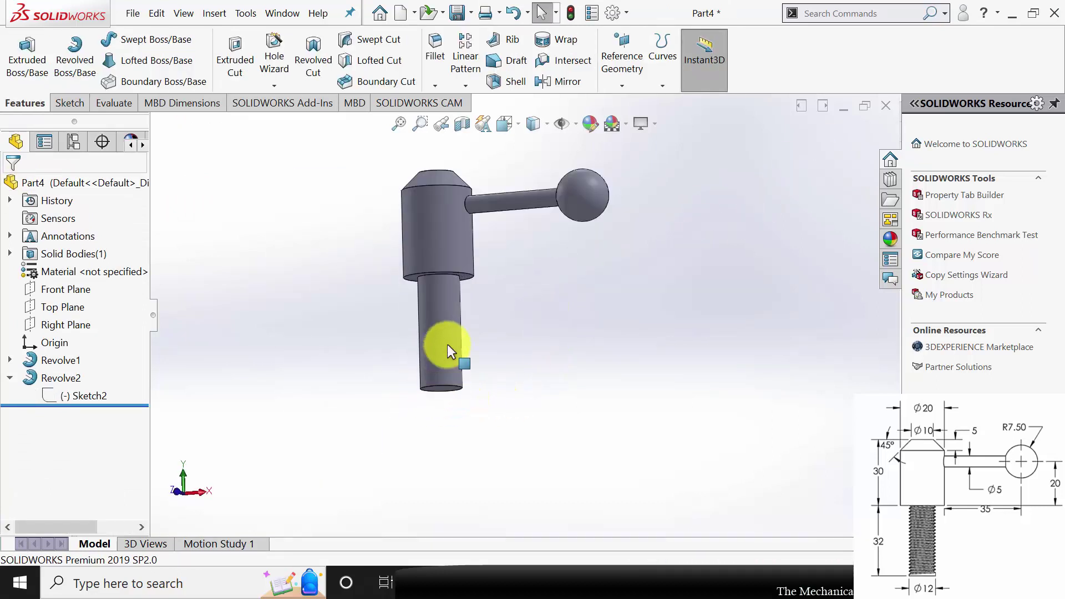
click(275, 86)
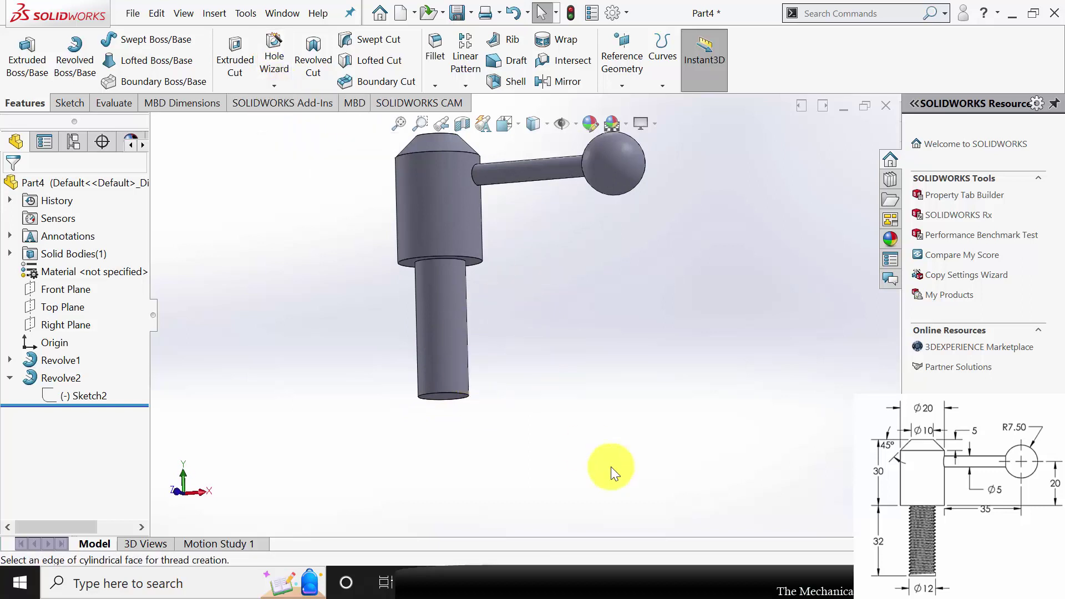
click(455, 394)
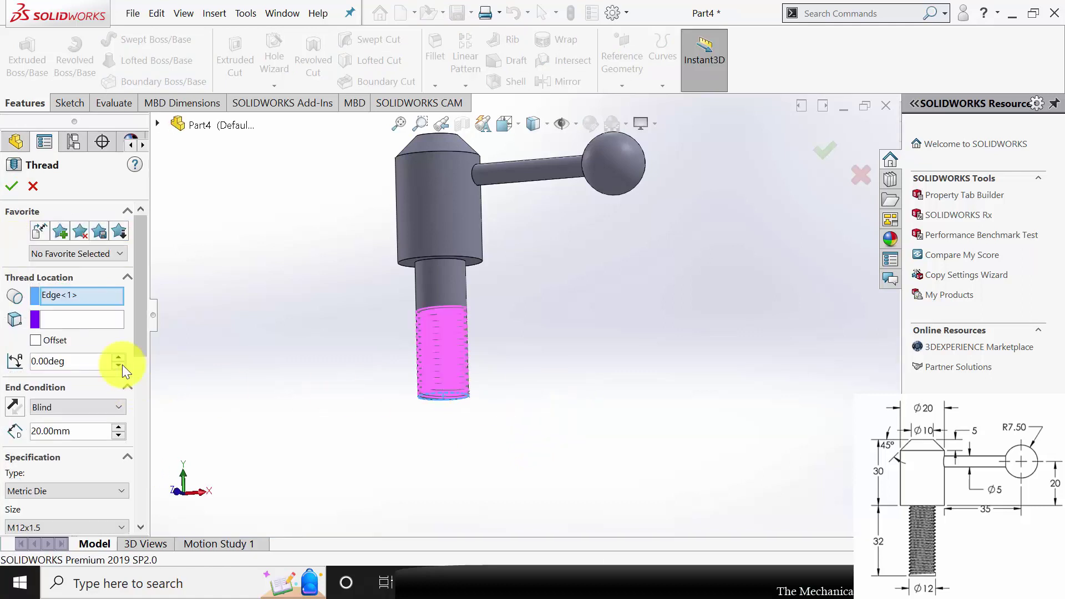
click(72, 401)
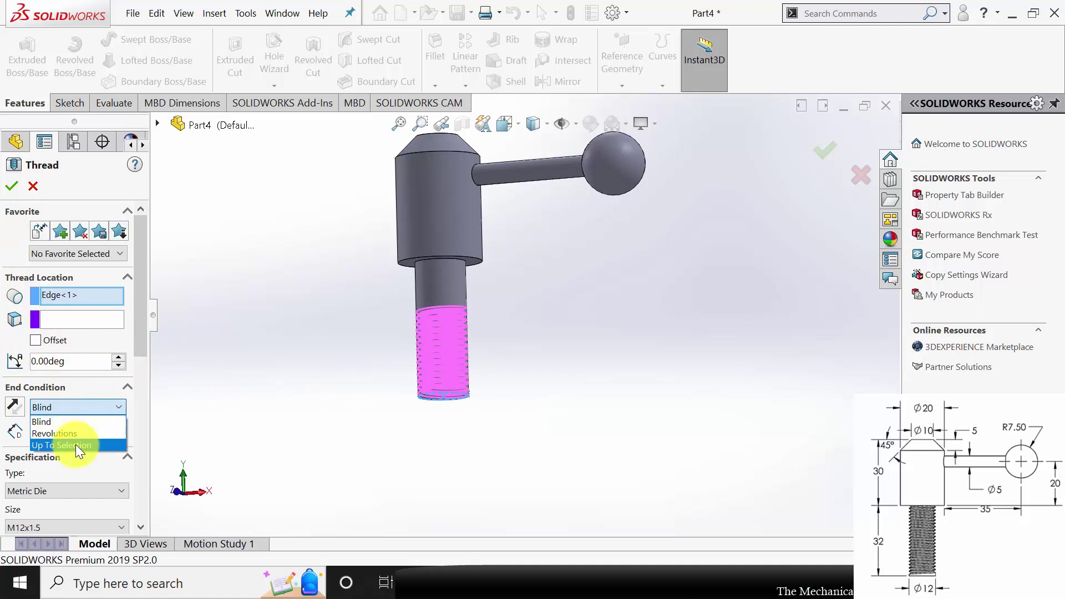
click(75, 444)
click(469, 258)
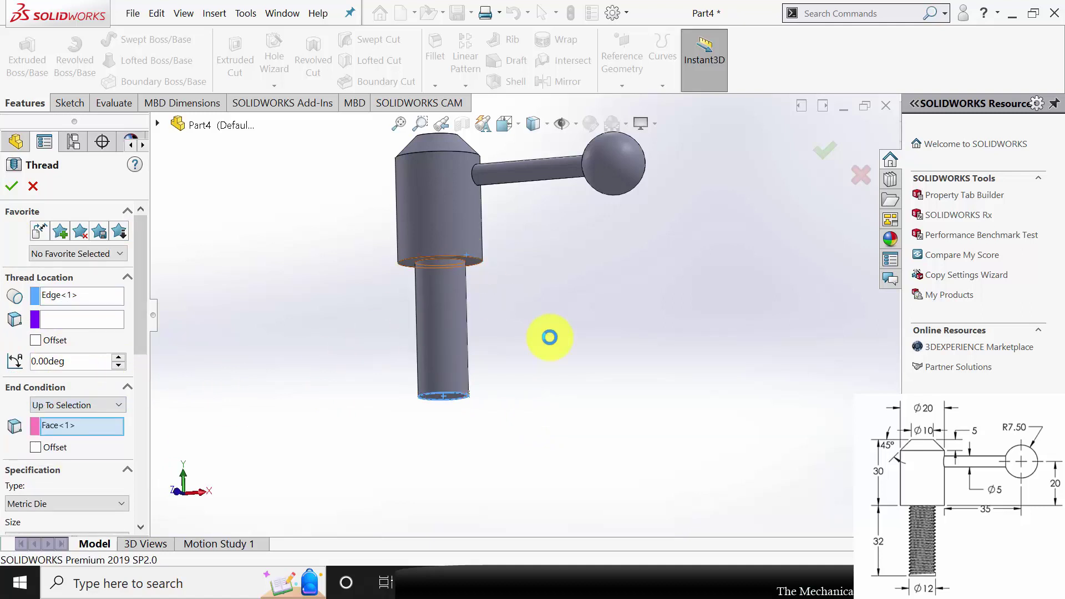
Enable trimming with the start and end faces, and try to generate the shank's thread with the Extrude thread method.
scroll(141, 350, down, 5)
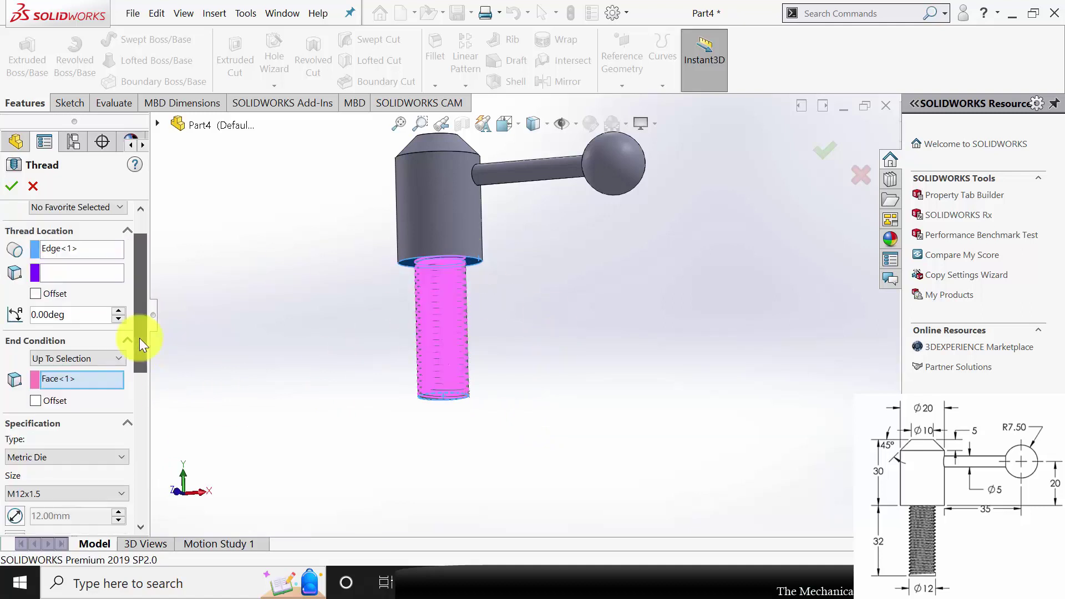
click(57, 401)
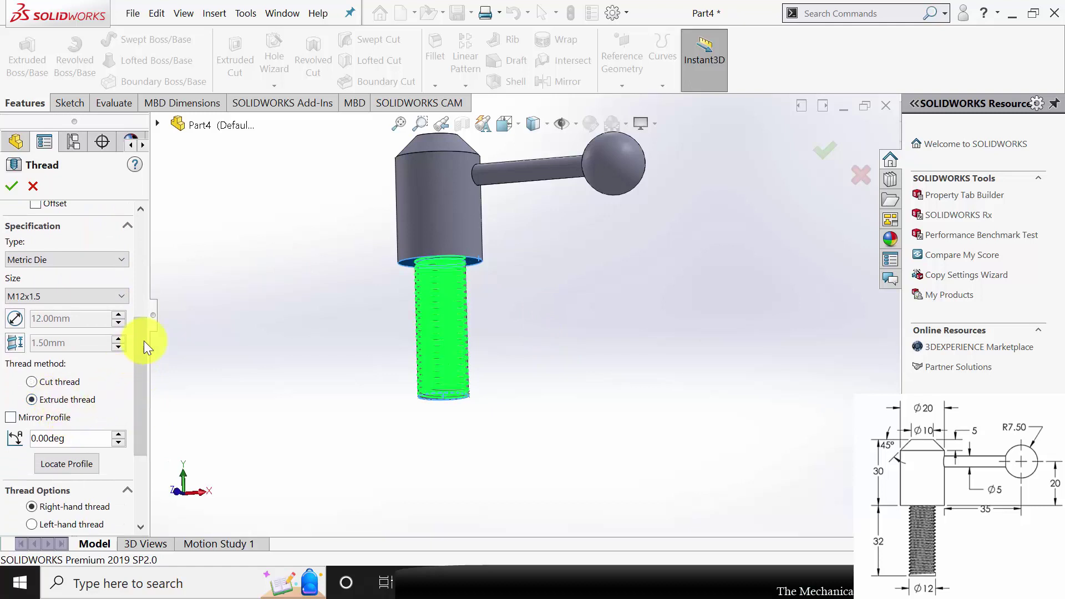
drag(144, 340, 151, 409)
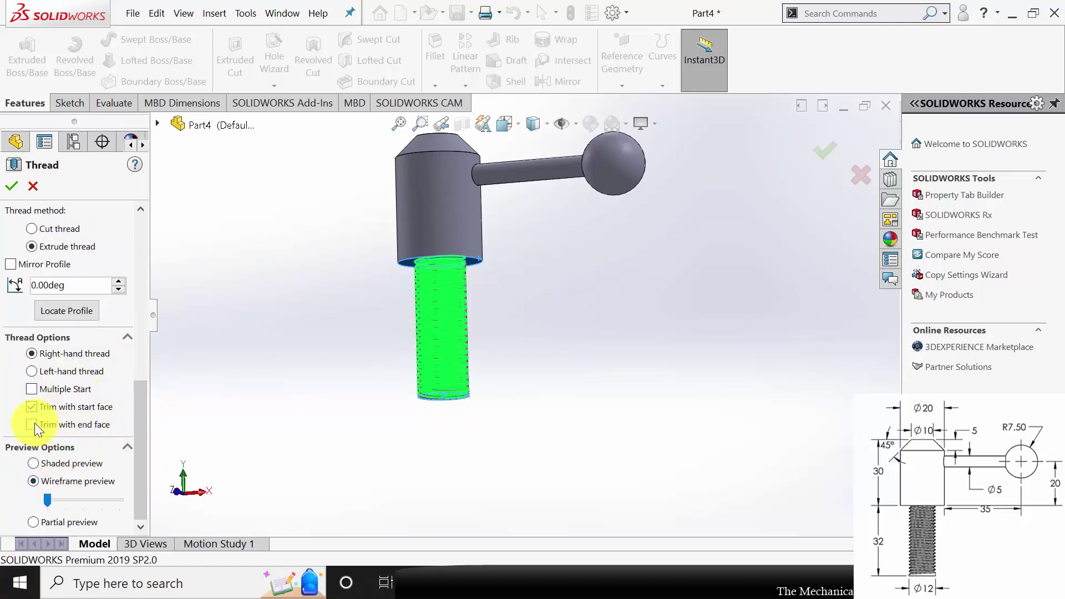
click(11, 186)
click(50, 214)
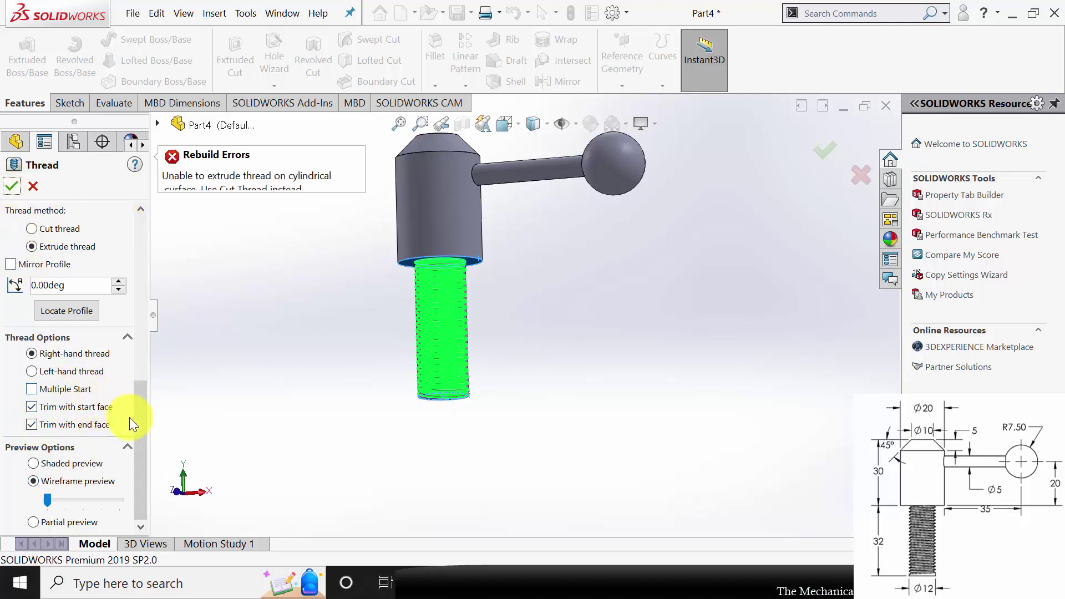
Switch the thread method to Cut thread and create the M12x1.5 thread along the full shank.
drag(138, 415, 141, 318)
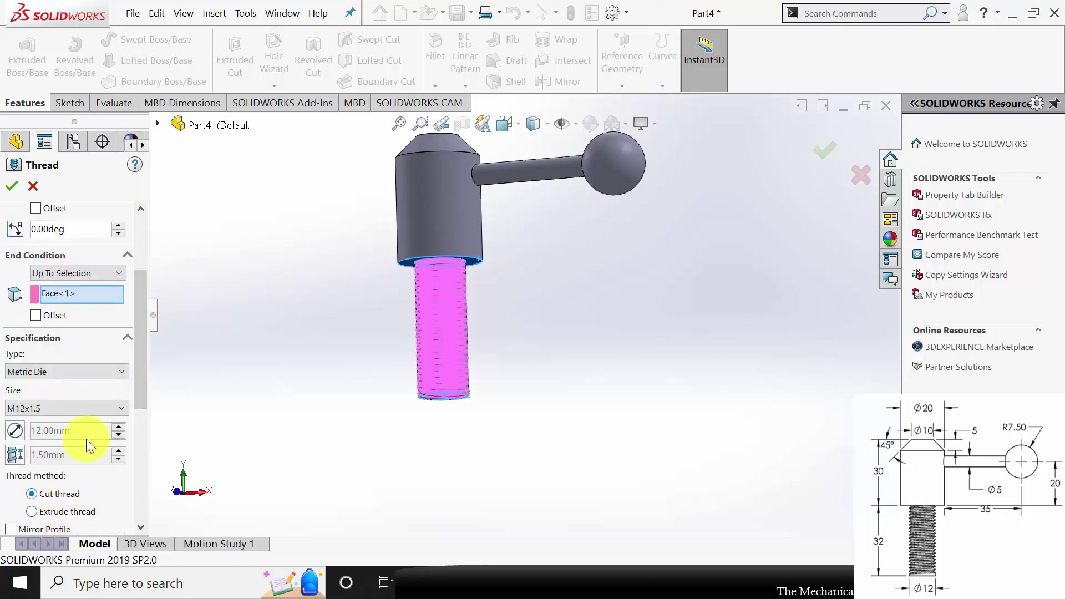
click(12, 187)
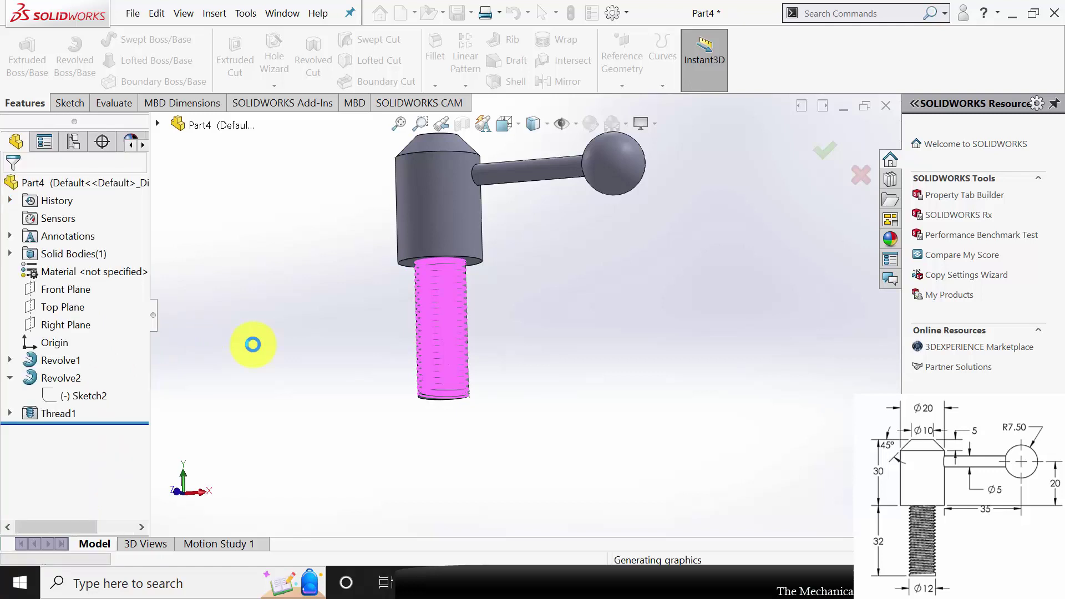
scroll(600, 305, up, 2)
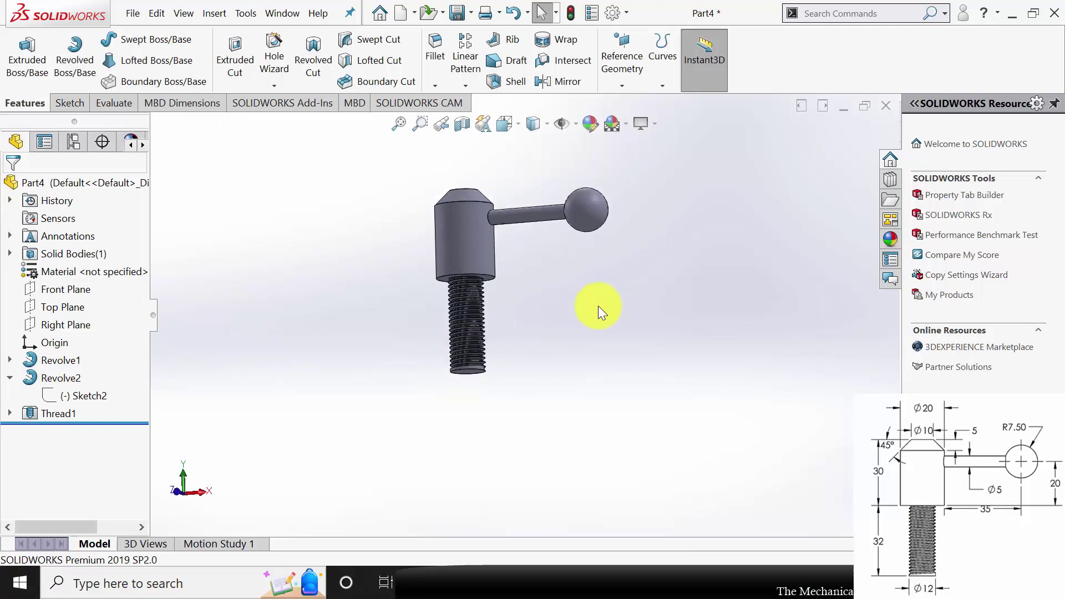
middle_drag(588, 335, 616, 417)
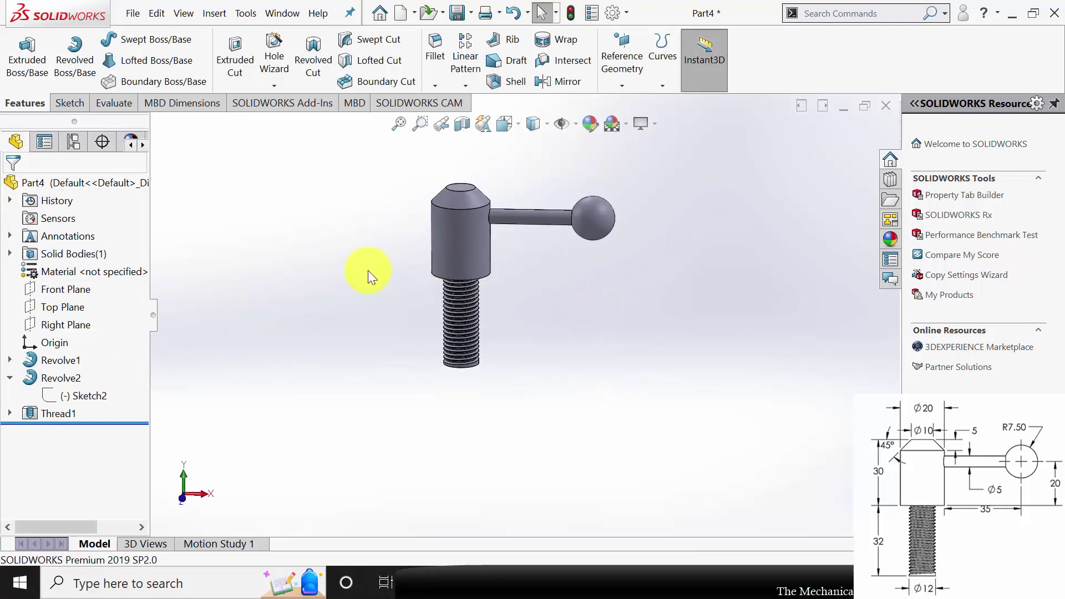
Save the clamping screw as Part4 in the Tool rest holder folder, rebuilding the document before saving.
key(ctrl+s)
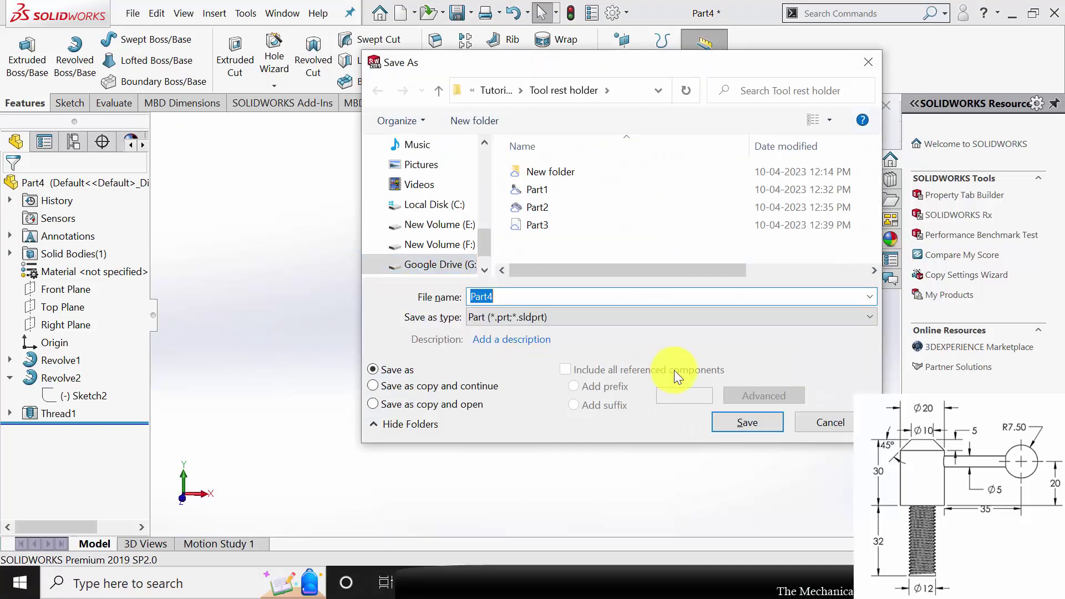
click(770, 427)
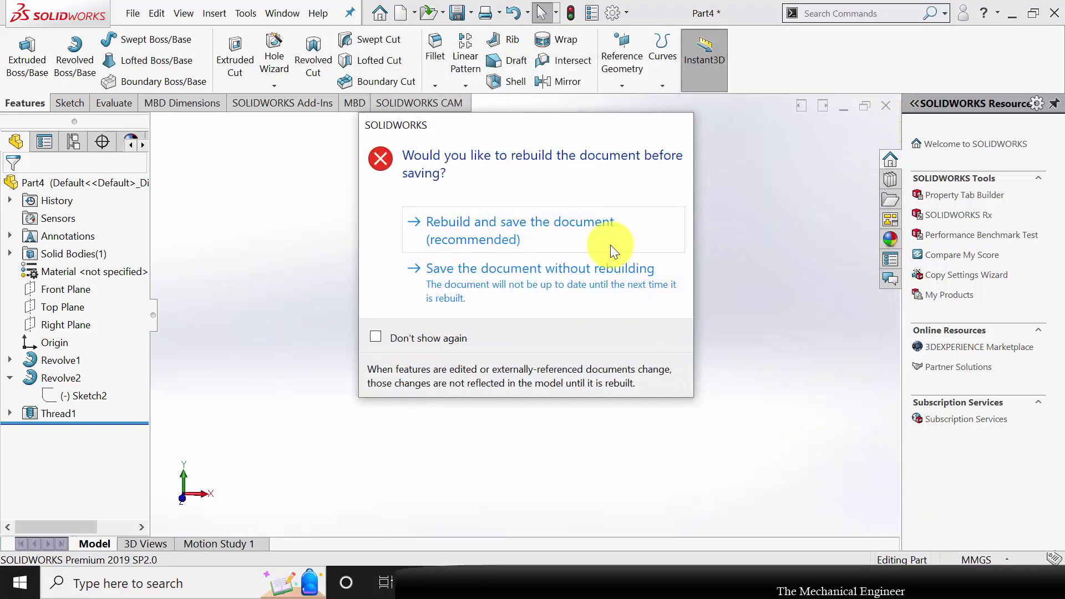
click(599, 238)
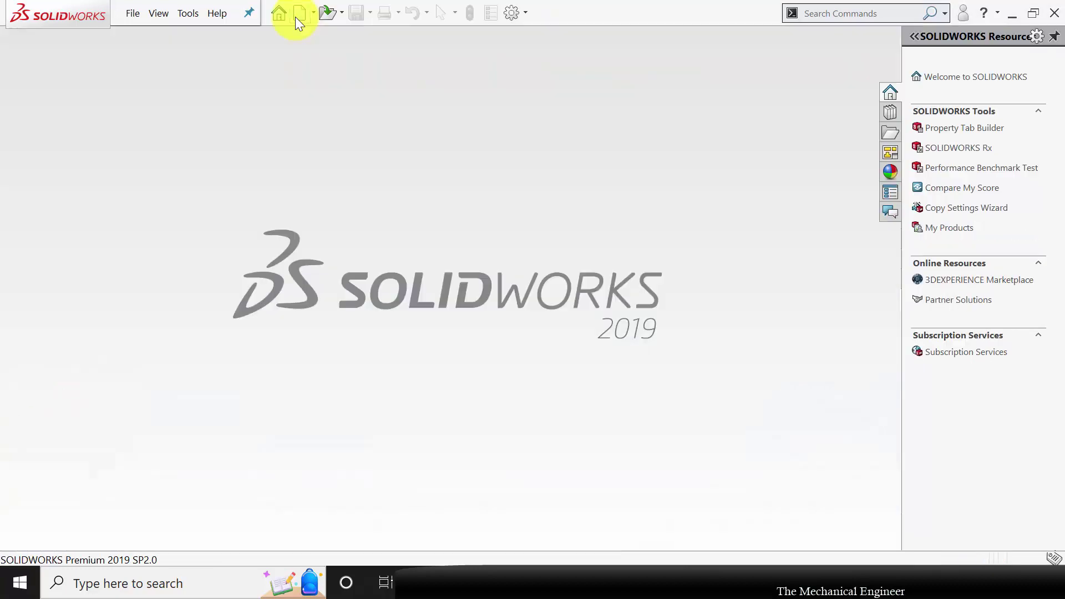
Create a new part document and start a sketch on the Top Plane.
click(296, 17)
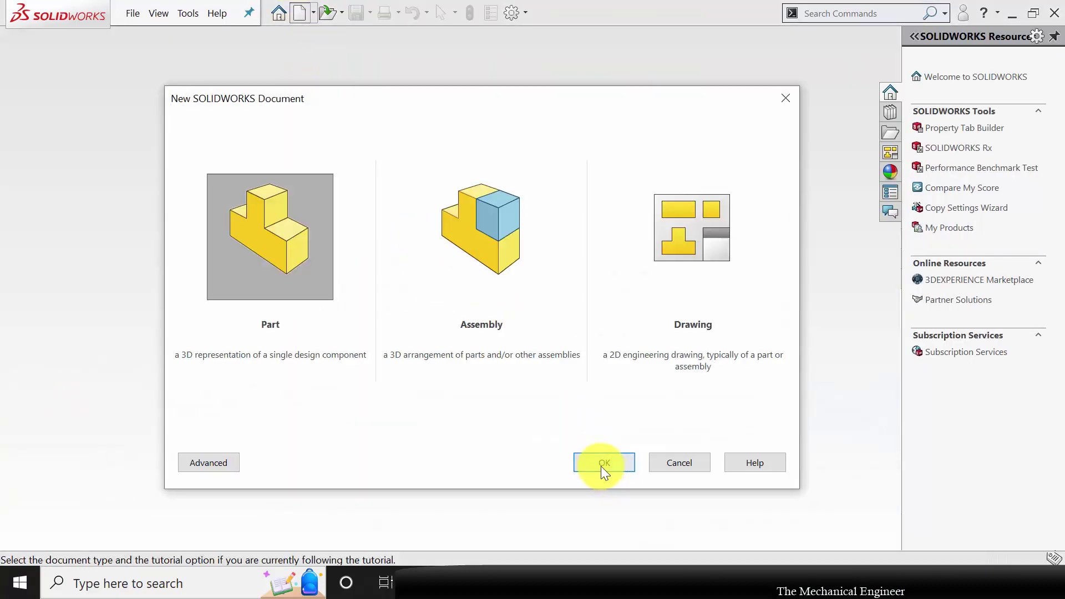
click(604, 463)
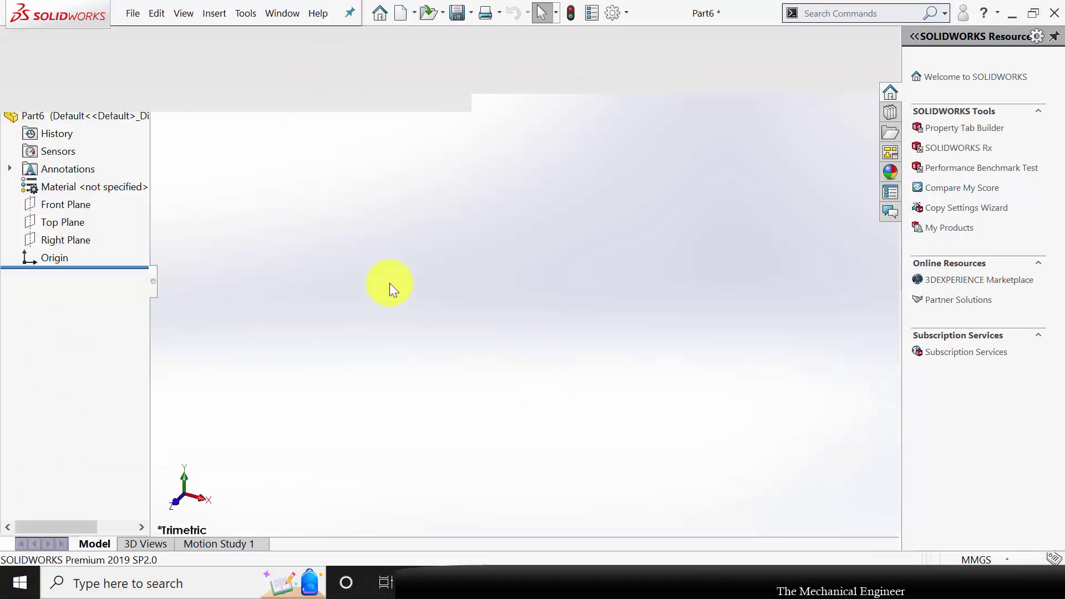
click(58, 288)
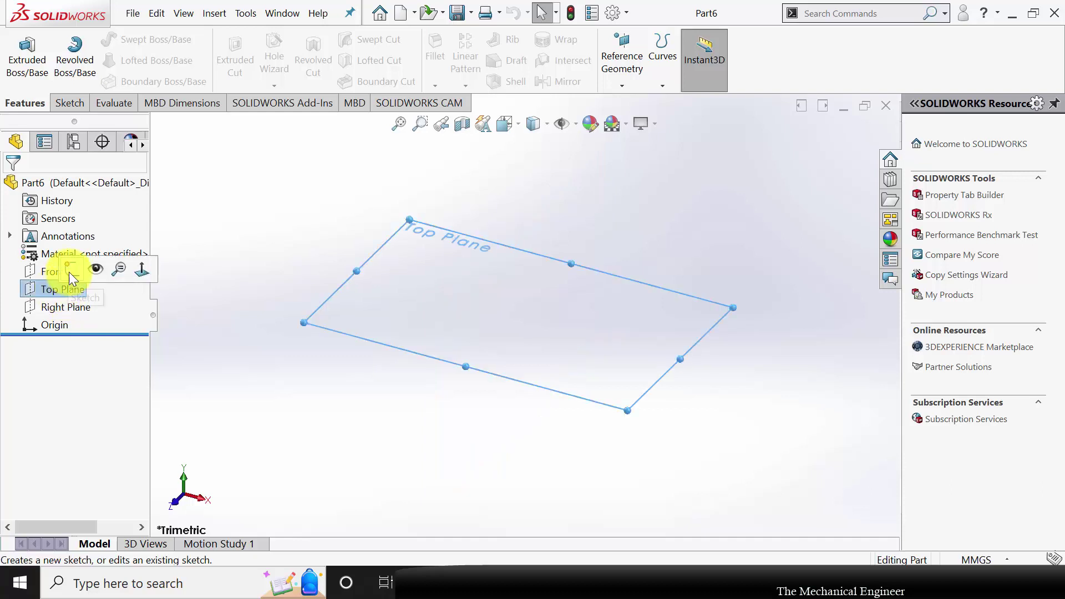
click(69, 270)
Sketch a six-sided polygon centered on the origin with an inscribed circle about 151 mm in diameter and a corner on the horizontal axis.
click(128, 82)
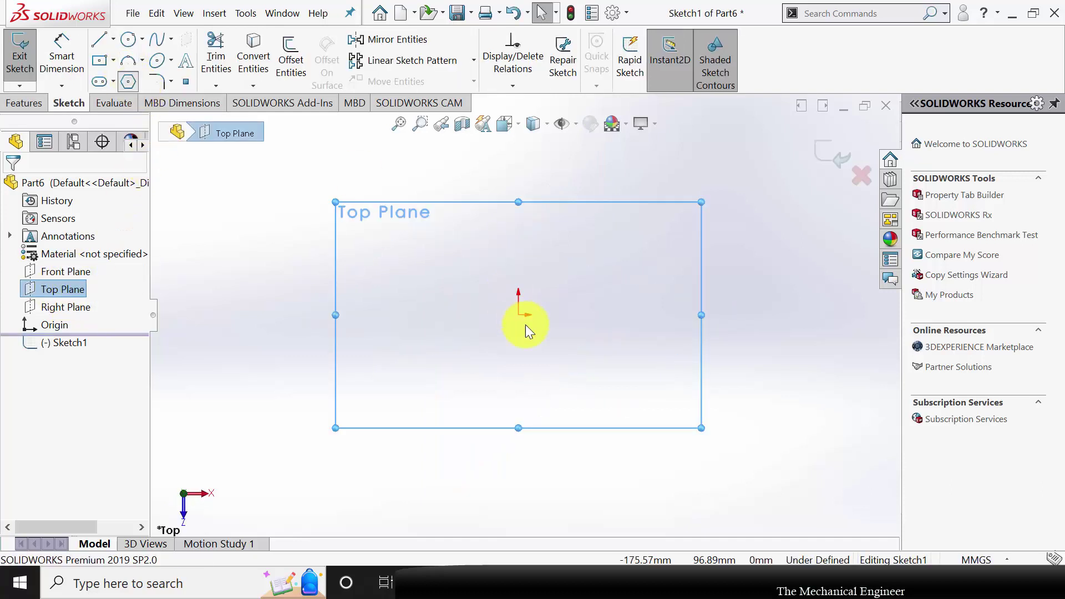
click(519, 315)
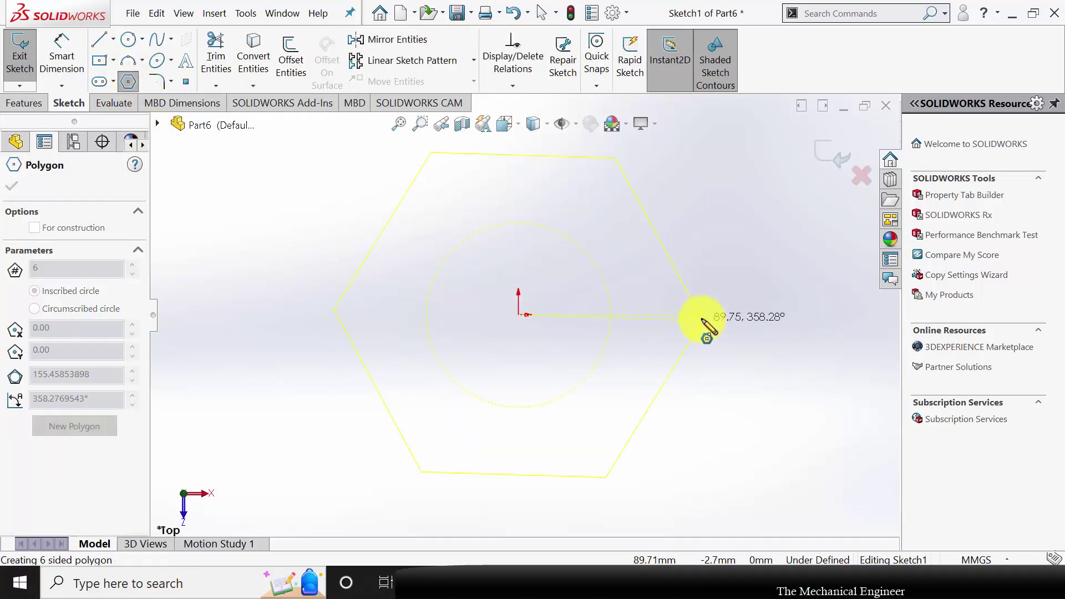
click(698, 314)
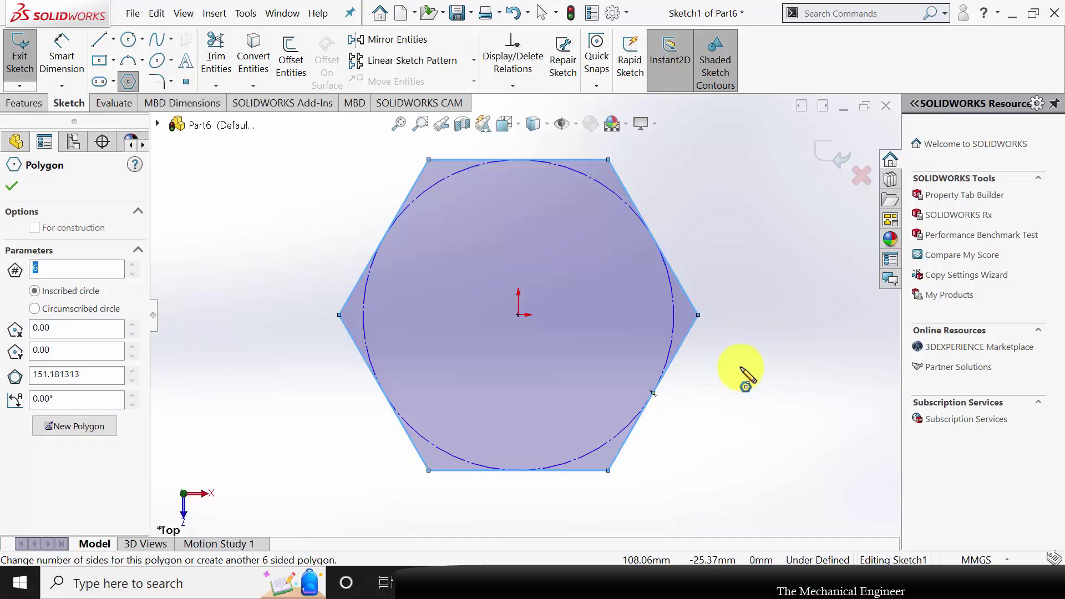
Dimension the hexagon's inscribed circle to a diameter of 22 mm.
click(15, 142)
click(66, 41)
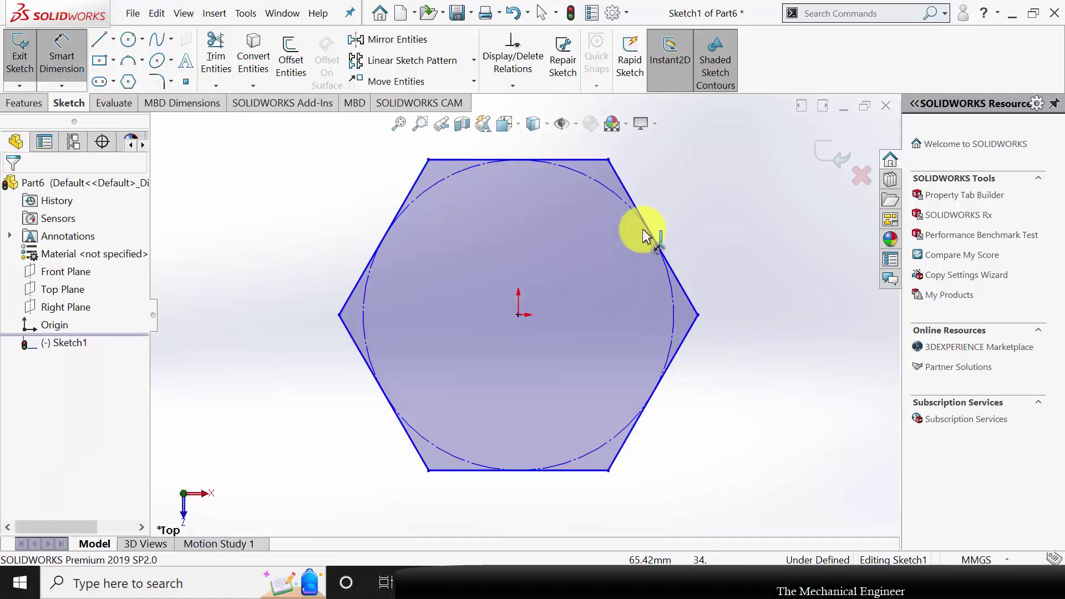
click(647, 229)
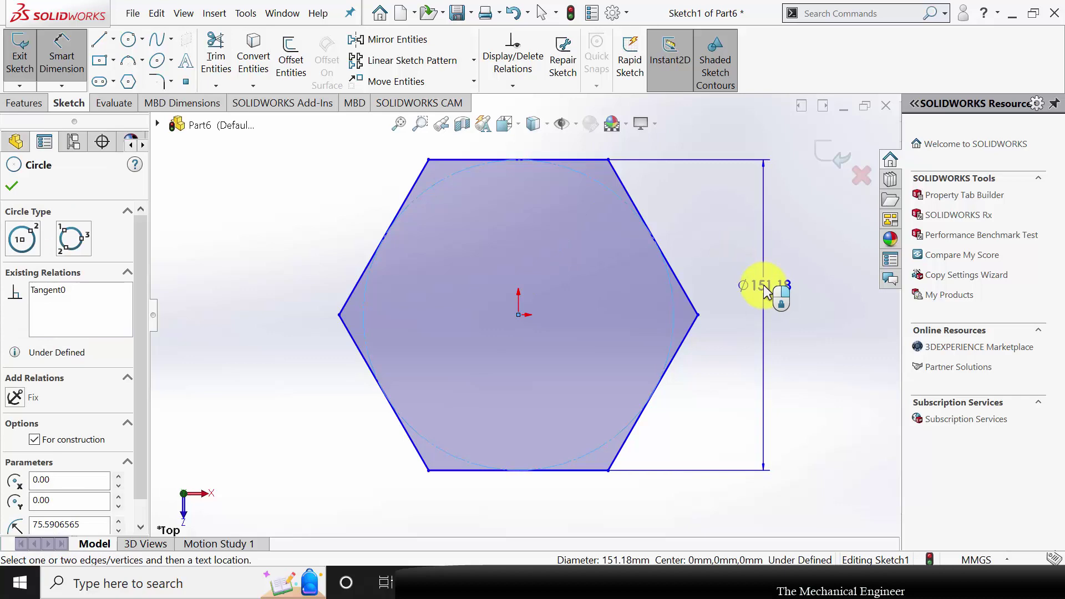
click(764, 284)
text(22)
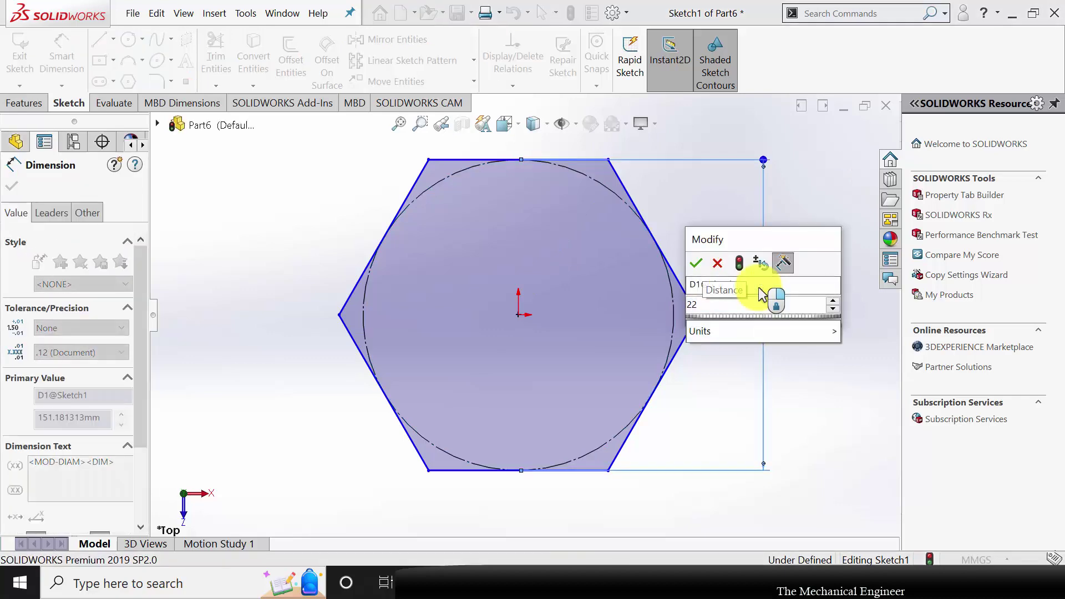
key(Return)
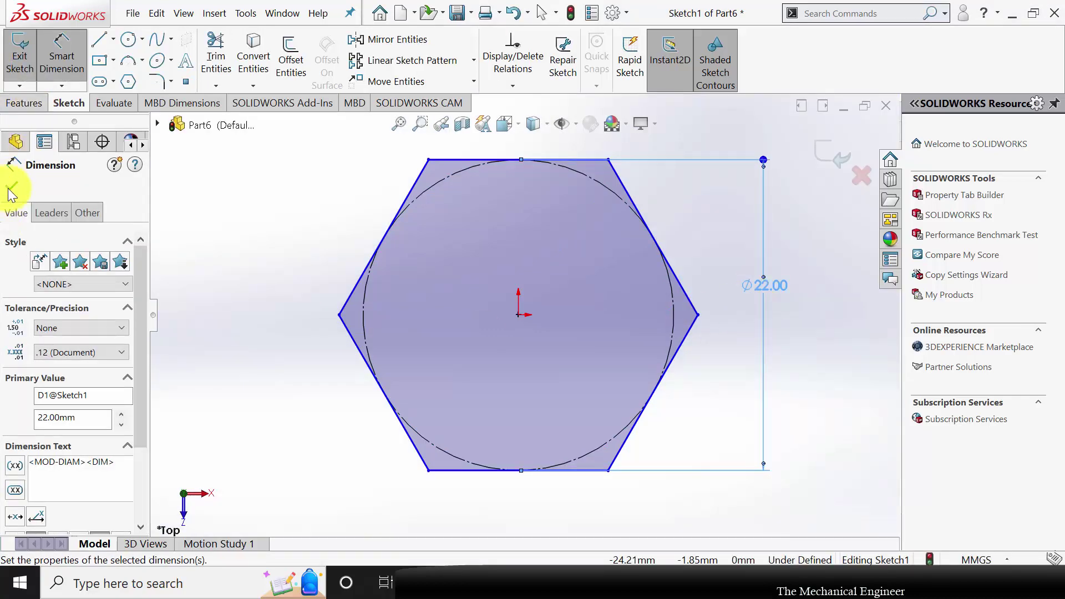
click(11, 190)
Extrude the hexagon sketch as a Blind boss with a depth of 10 mm to form the bolt head.
click(28, 105)
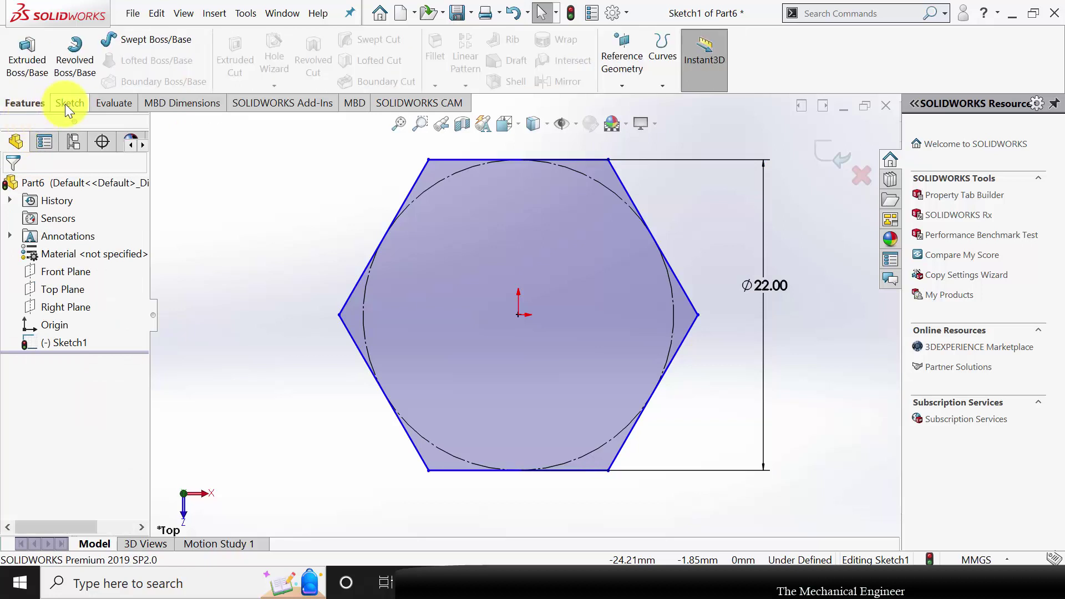
click(27, 50)
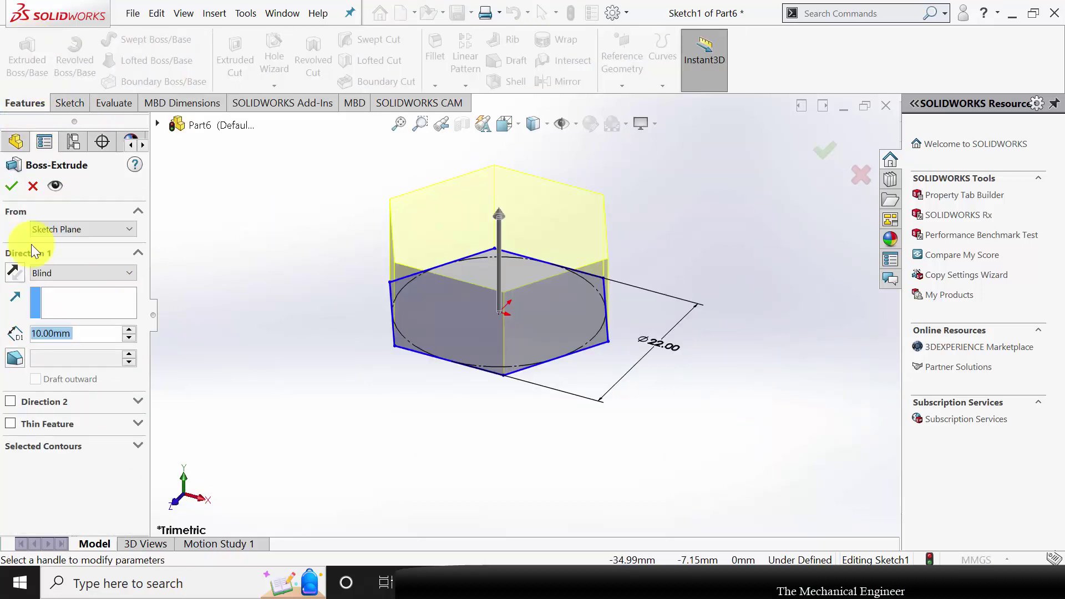
click(12, 186)
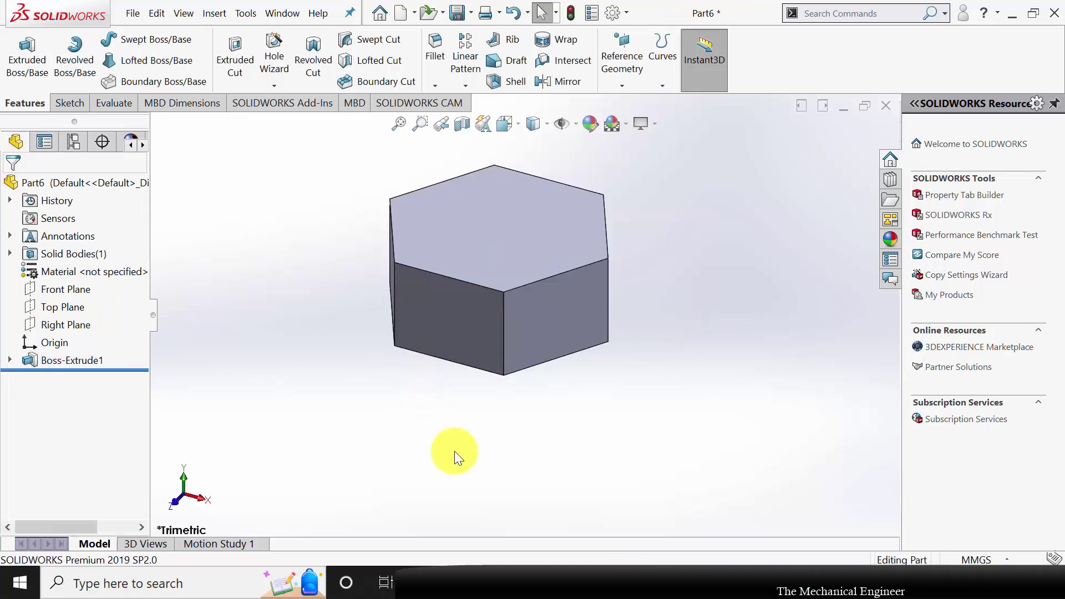
Start a sketch on the underside of the hexagonal head and draw an origin-centered circle about 10.6 mm in diameter.
click(484, 306)
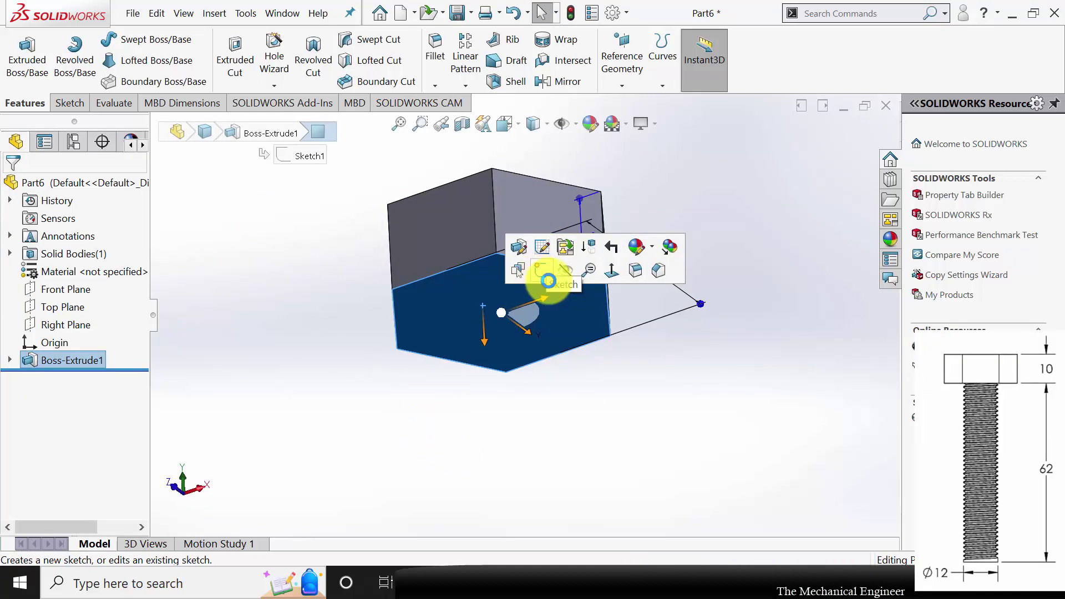
click(543, 271)
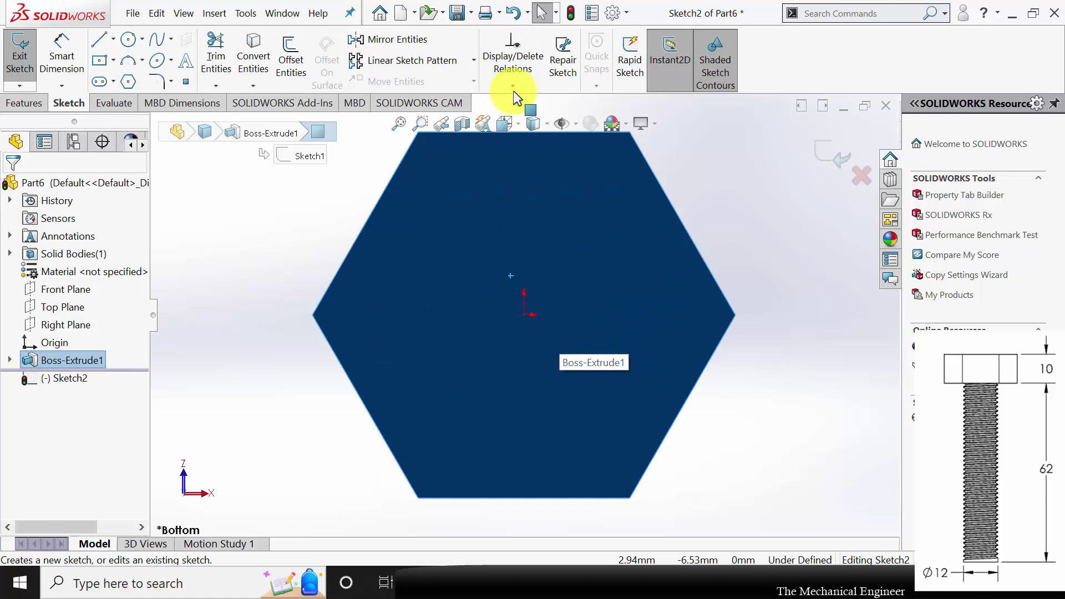
click(128, 39)
click(524, 315)
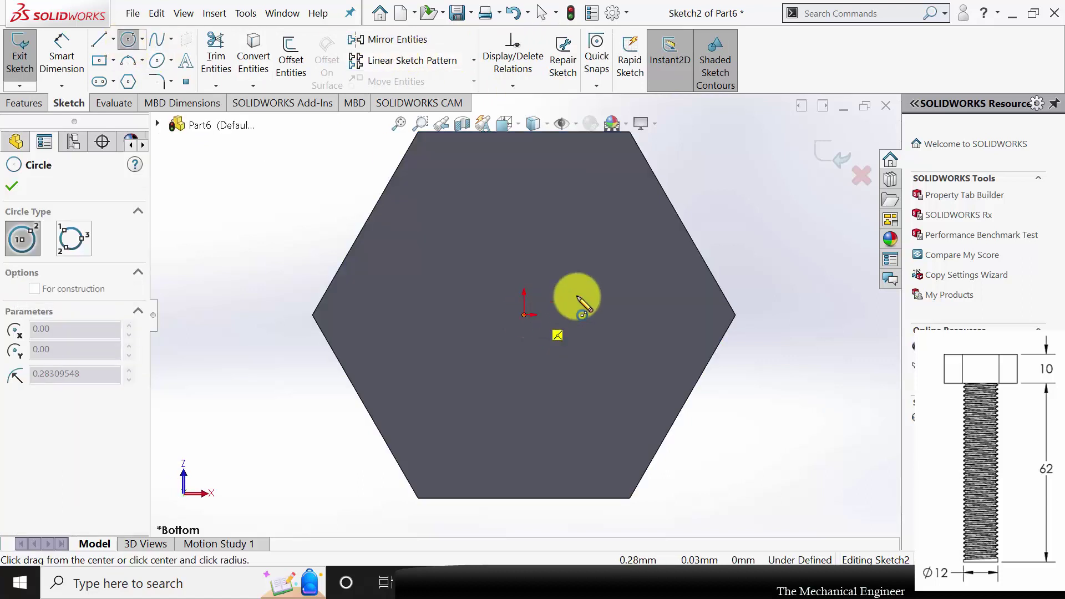
click(599, 269)
click(12, 184)
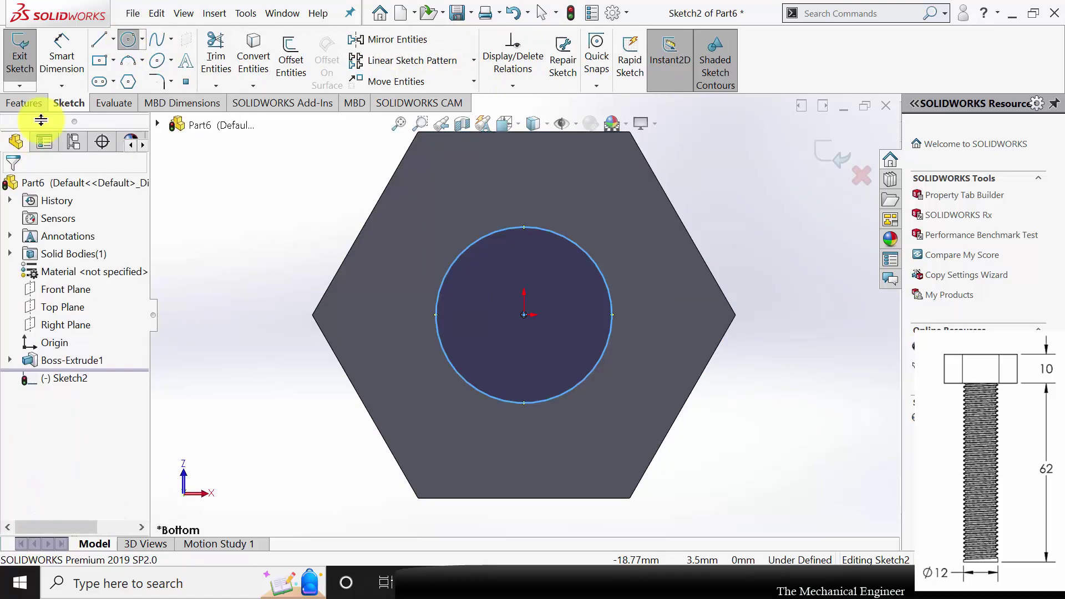
Dimension the circle on the head's underside to a diameter of 12 mm.
click(61, 53)
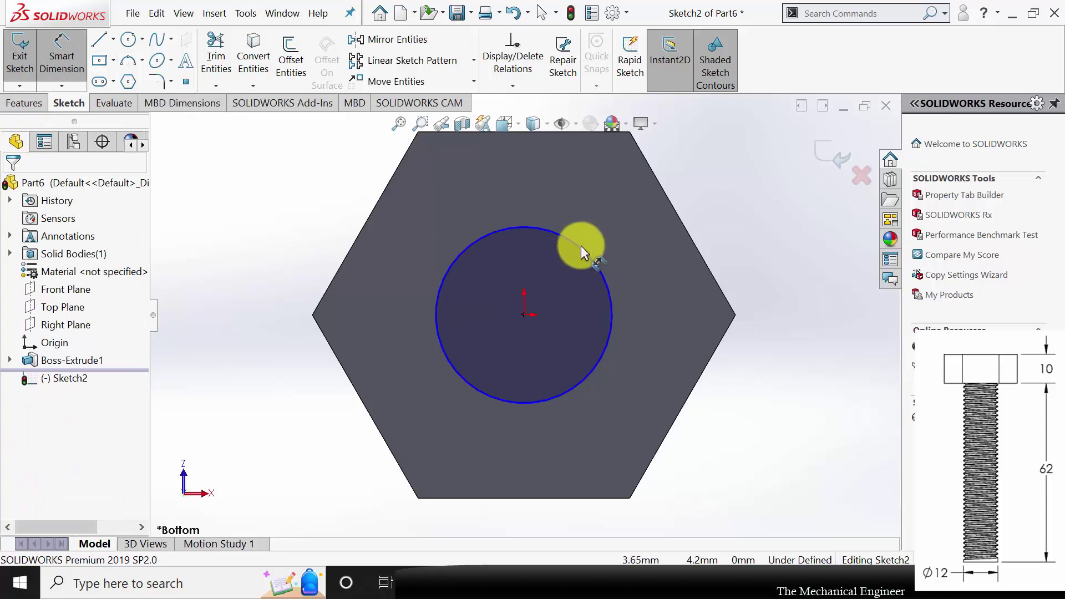
click(609, 258)
click(767, 336)
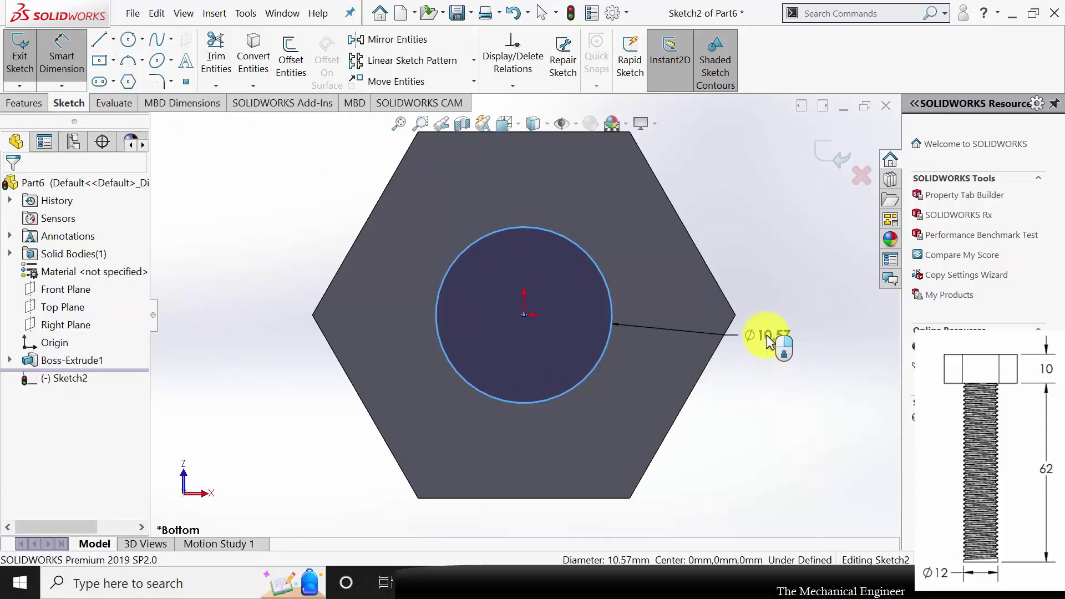
text(12)
key(Return)
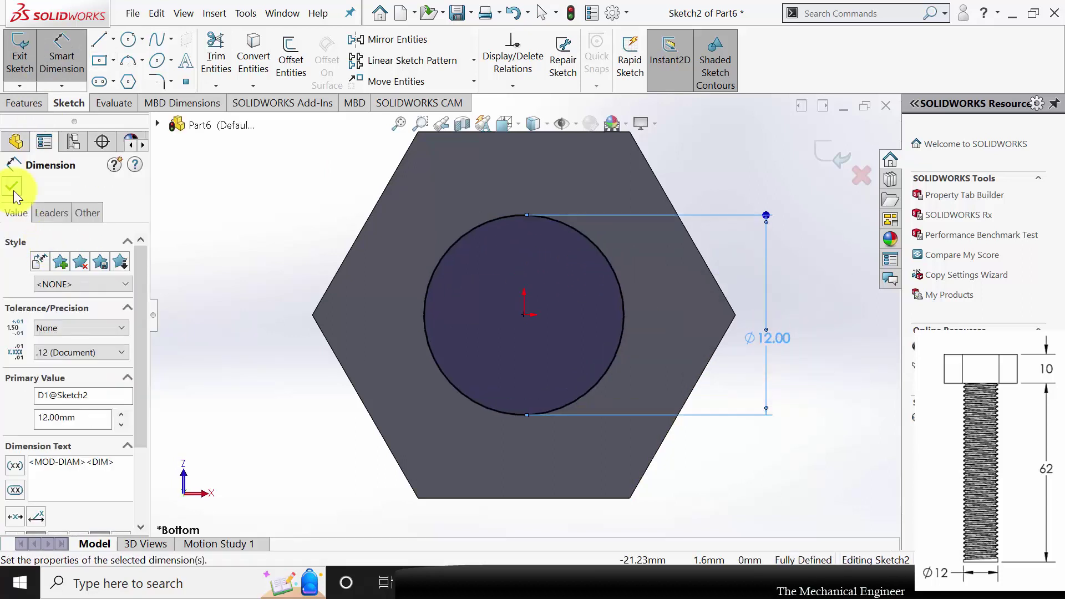
click(12, 187)
Extrude the circle 62 mm away from the head as a Blind boss, with the result merged, to form the shank.
click(36, 105)
click(33, 68)
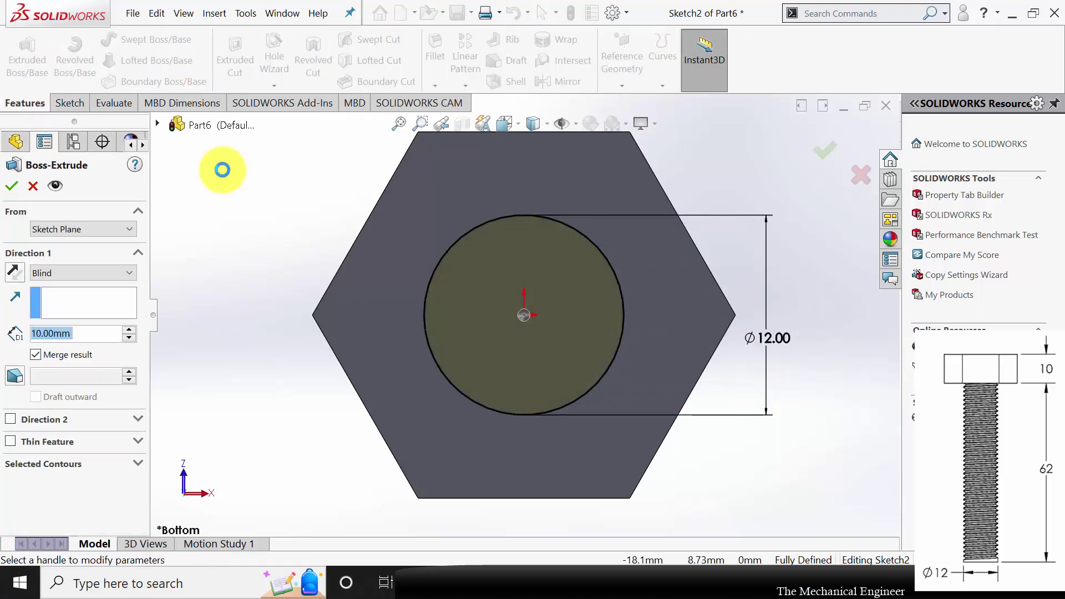
text(62)
key(Return)
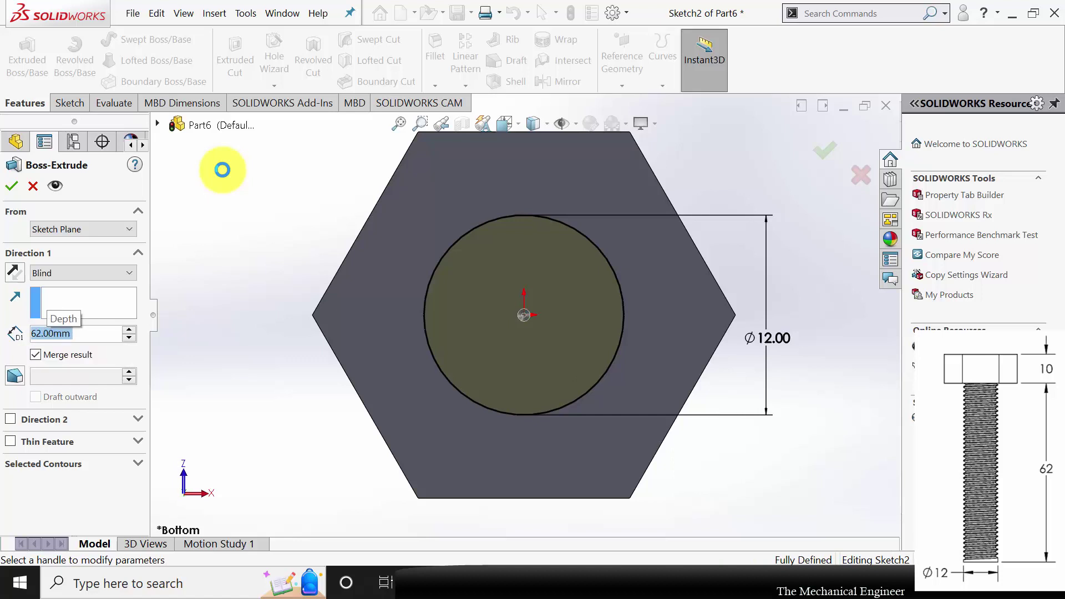
click(12, 186)
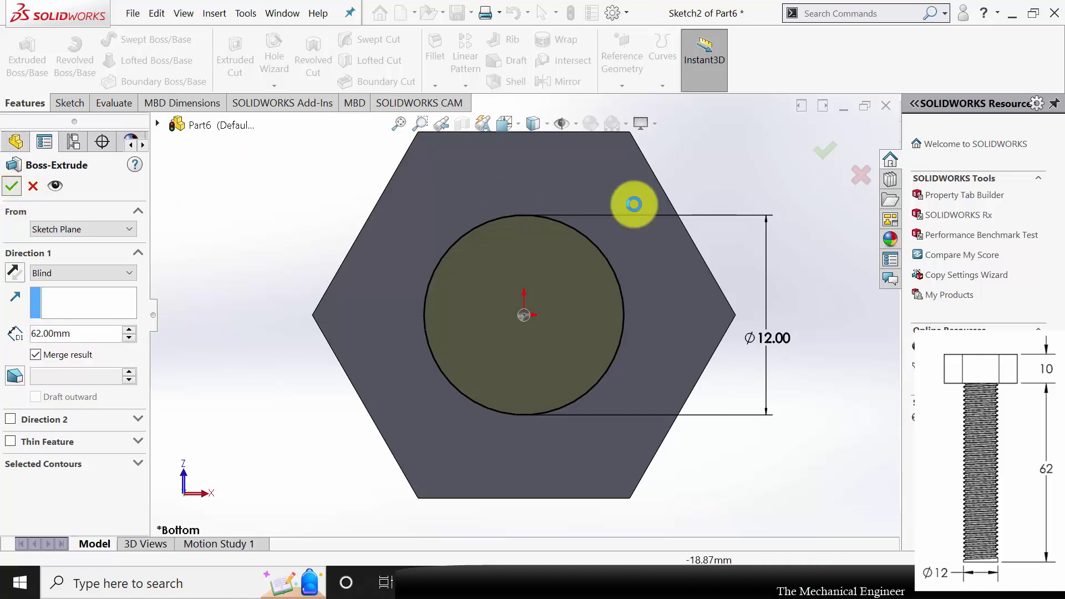
key(f)
middle_drag(667, 305, 649, 376)
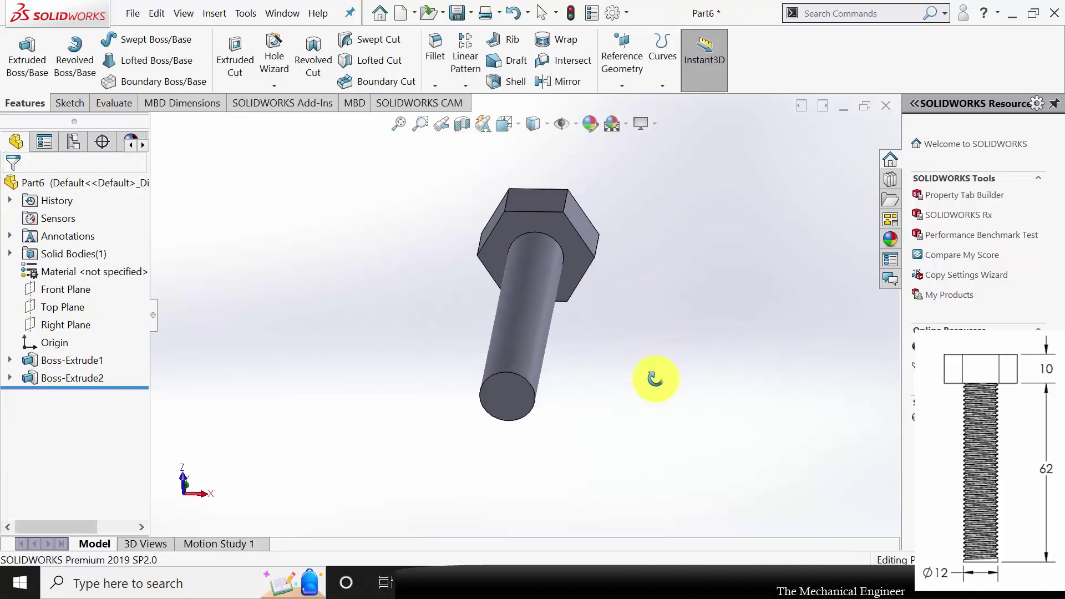
Start a Thread feature on the circular edge of the shank's free end, with the end face as its start location.
click(277, 87)
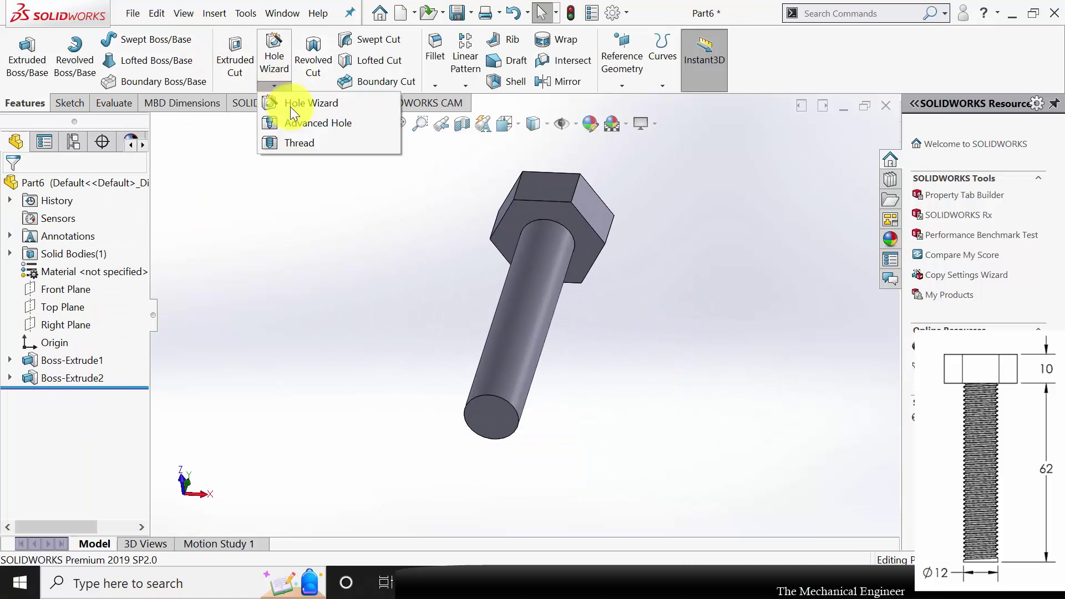
click(304, 143)
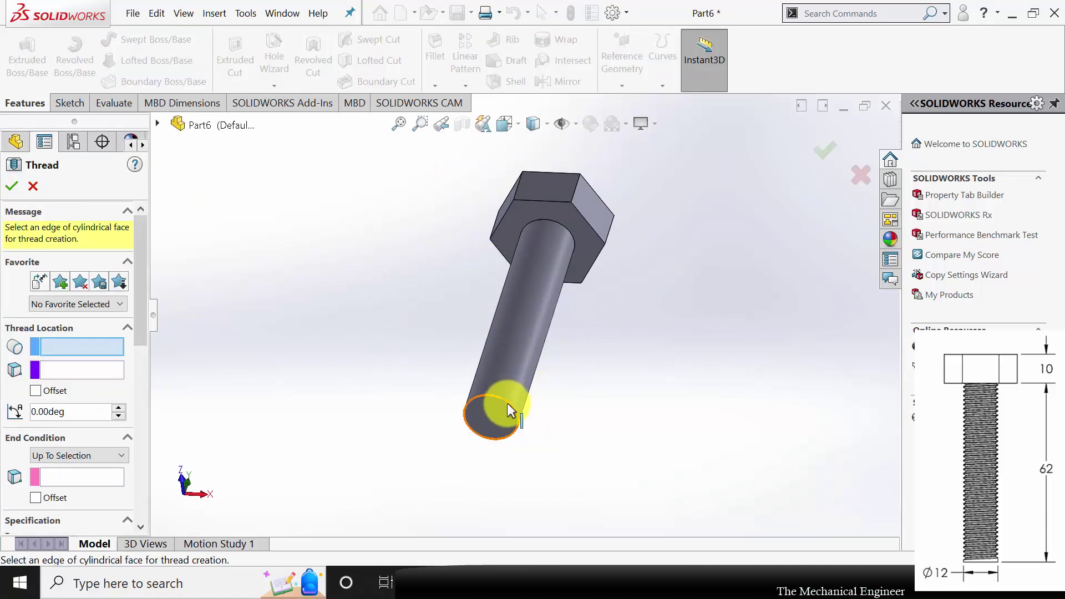
click(518, 416)
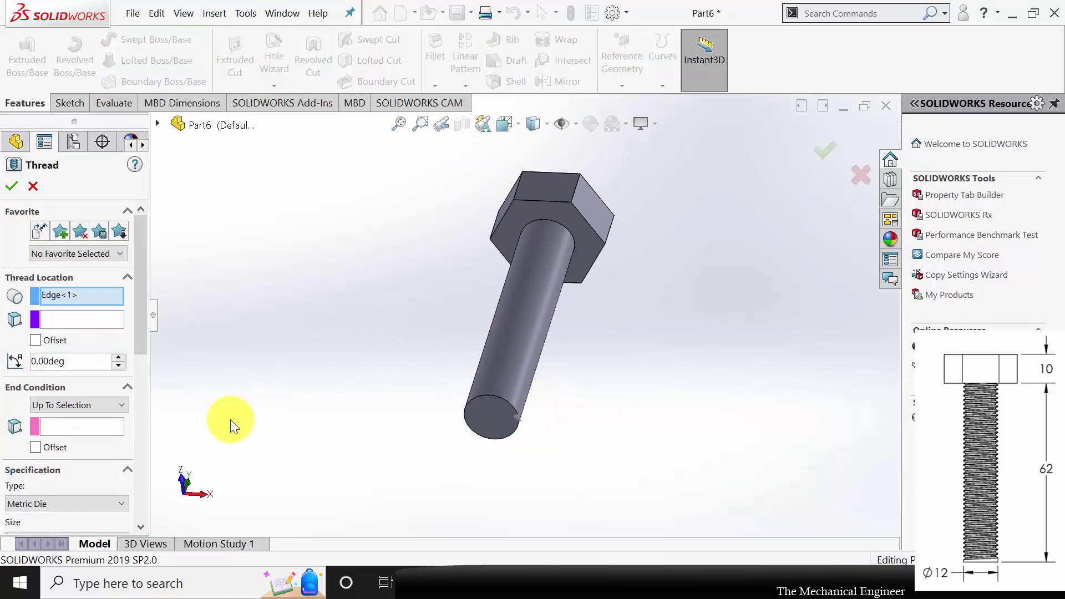
click(73, 428)
click(83, 320)
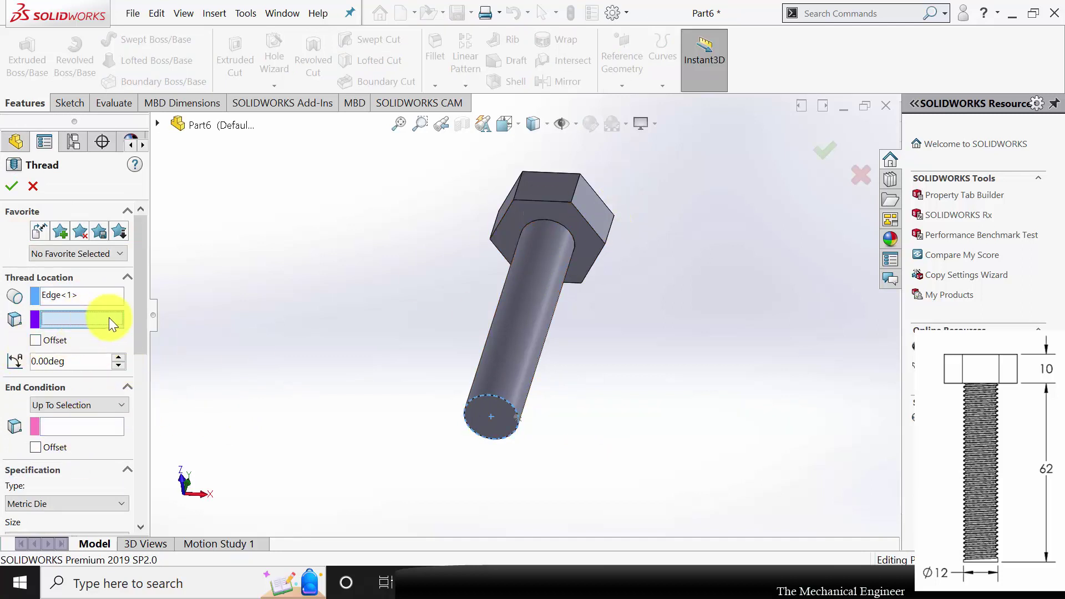
click(502, 409)
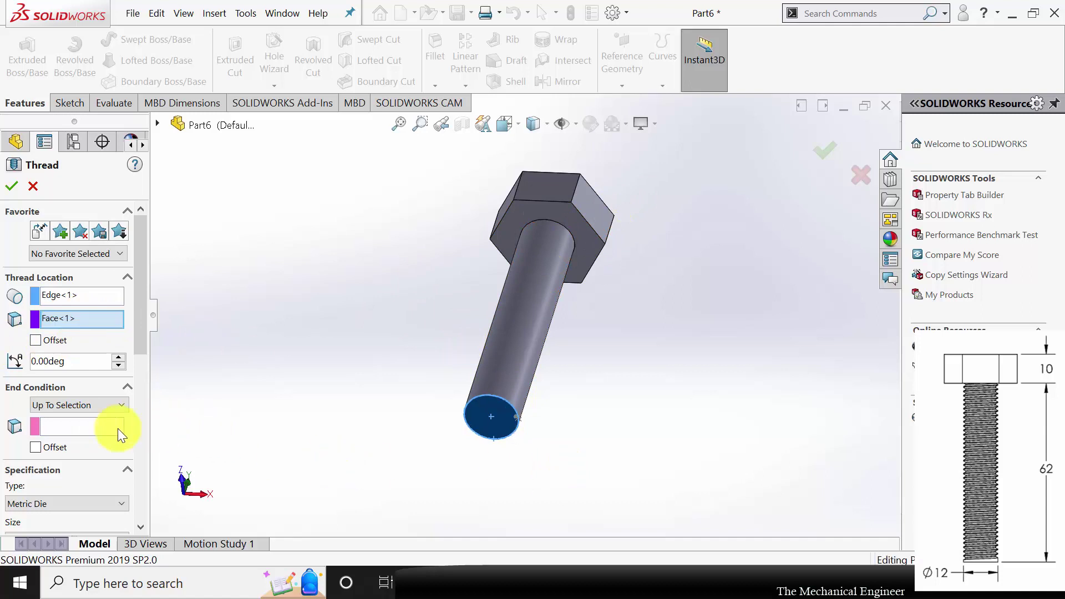
End the thread Up To Selection at the underside of the head and create the Metric Die thread.
click(89, 425)
click(584, 225)
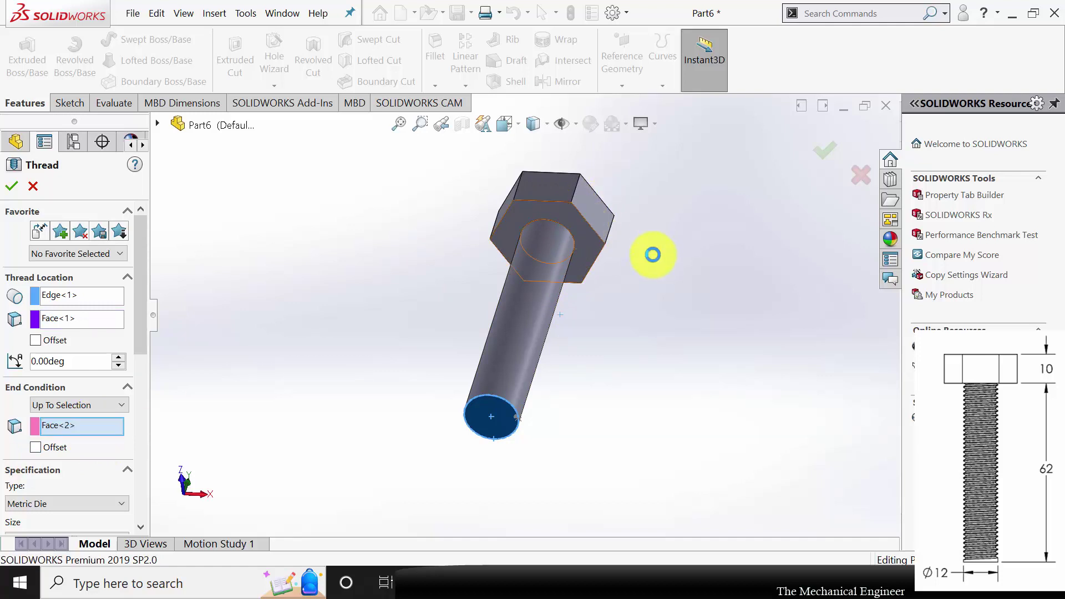
click(12, 195)
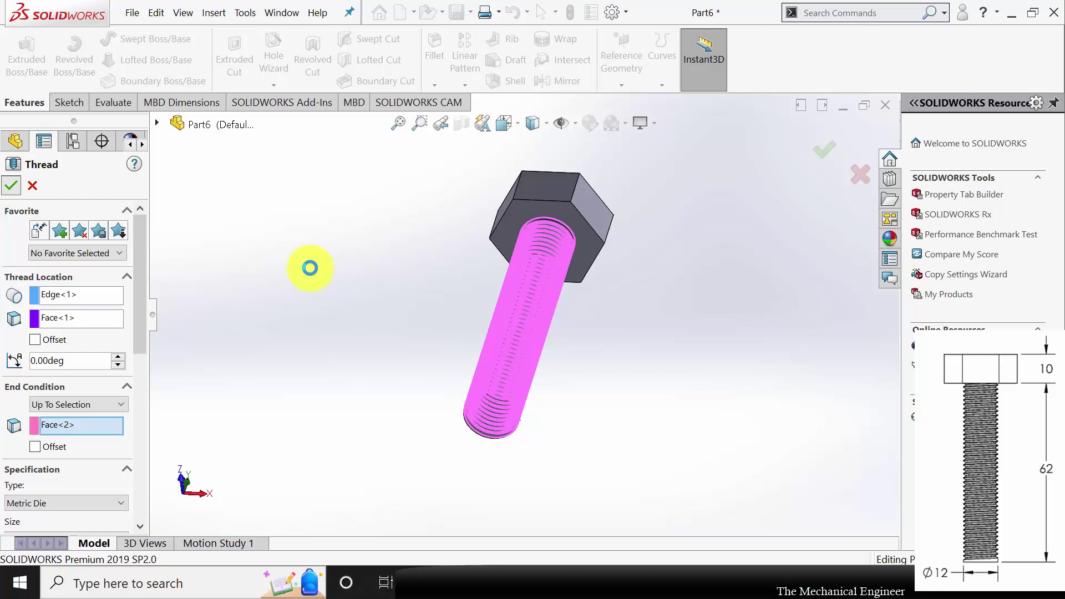
key(Return)
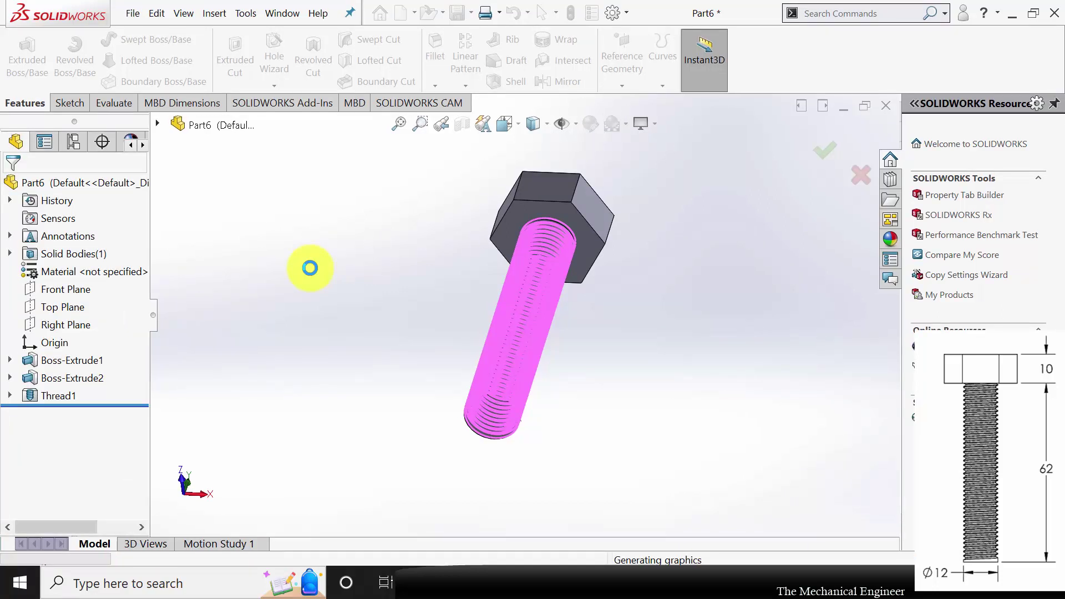
middle_drag(359, 285, 428, 412)
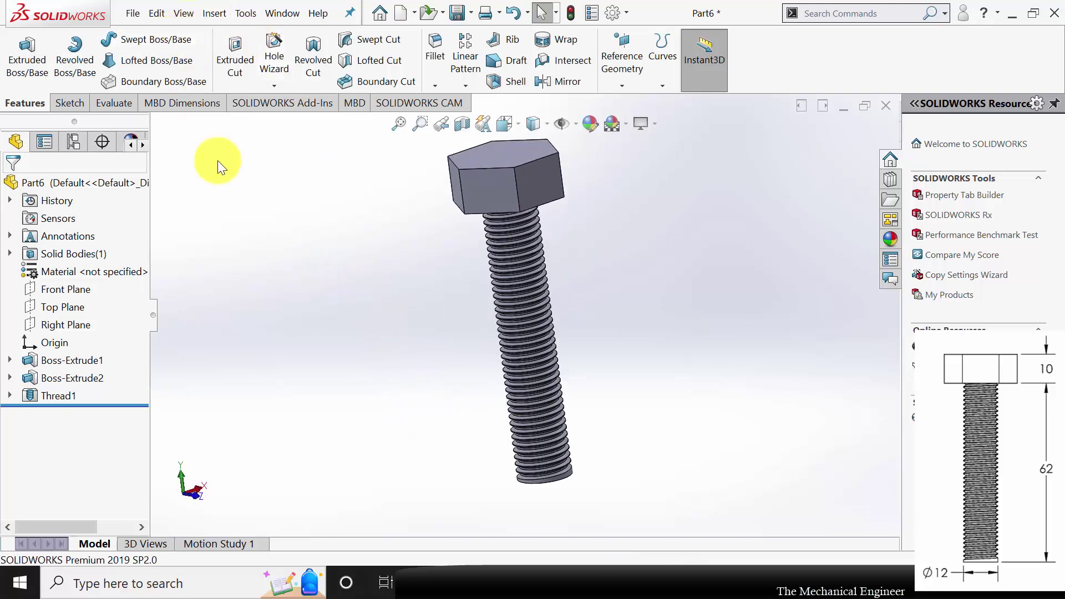
Save the bolt as Part5 in the Tool rest holder folder and close the document.
key(ctrl+s)
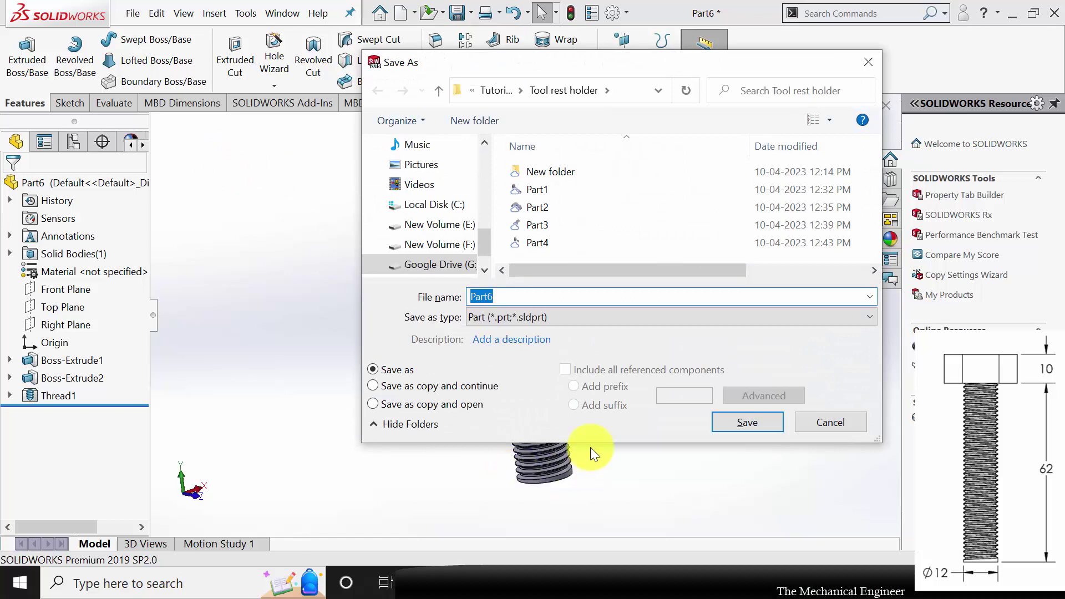
click(625, 298)
key(BackSpace)
text(7)
key(Return)
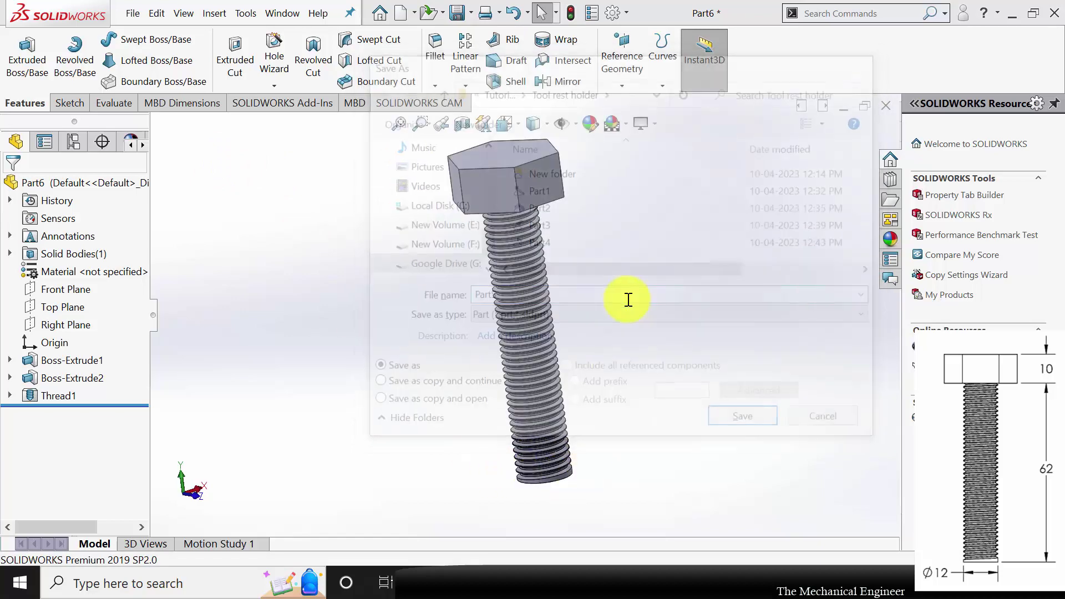
click(579, 220)
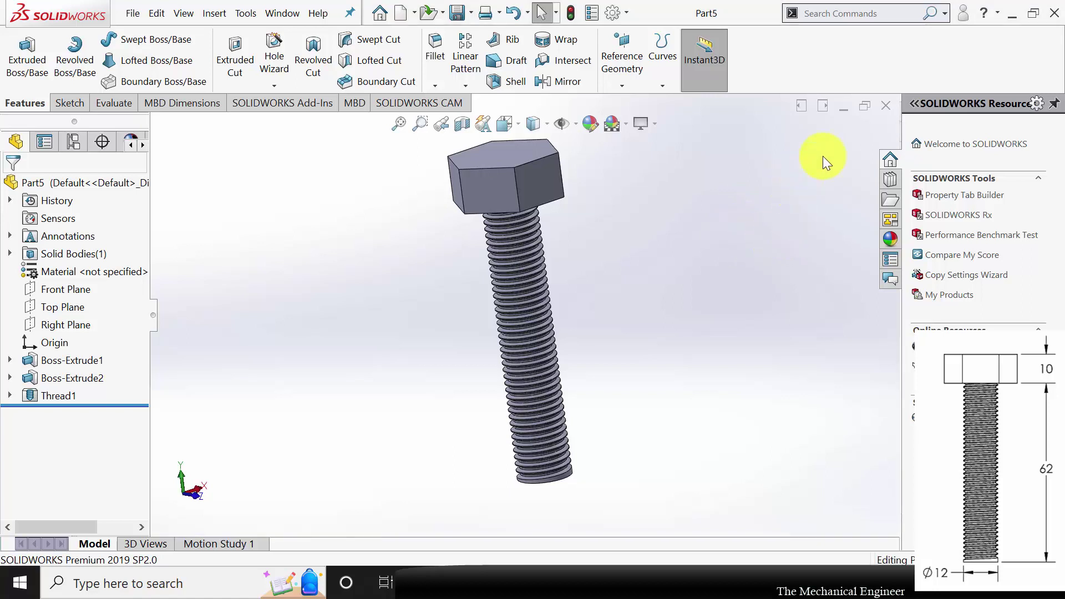
click(887, 106)
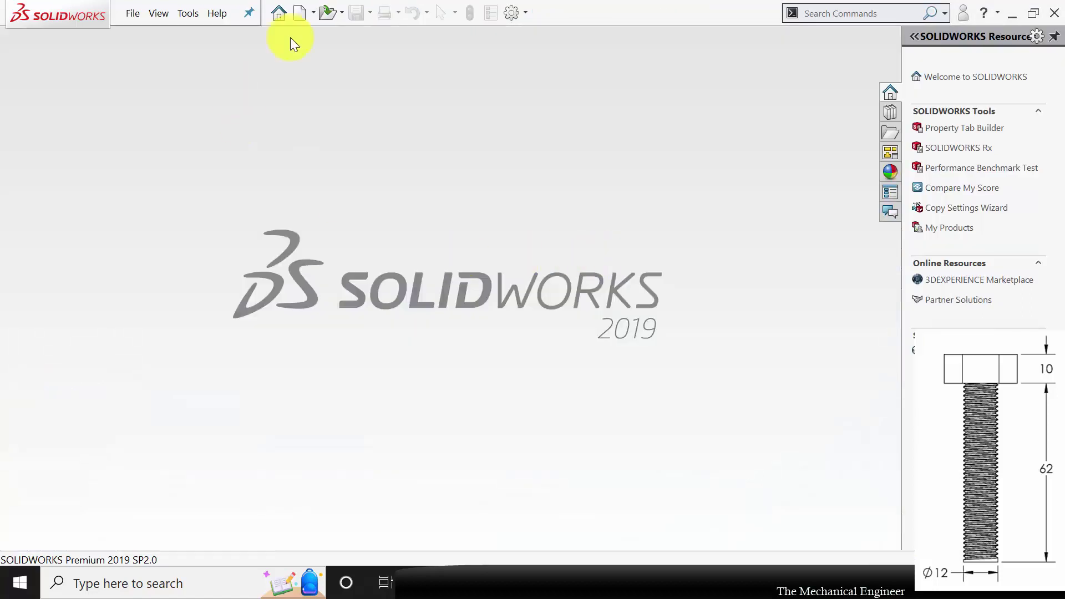
Create a new part document and open a sketch on the Top Plane.
click(306, 11)
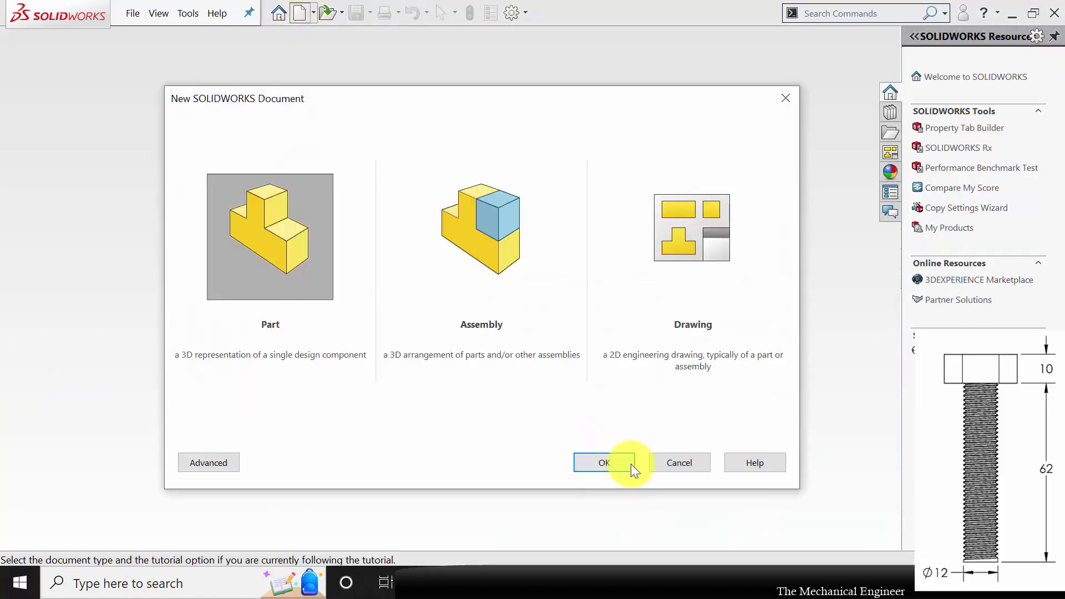
click(631, 464)
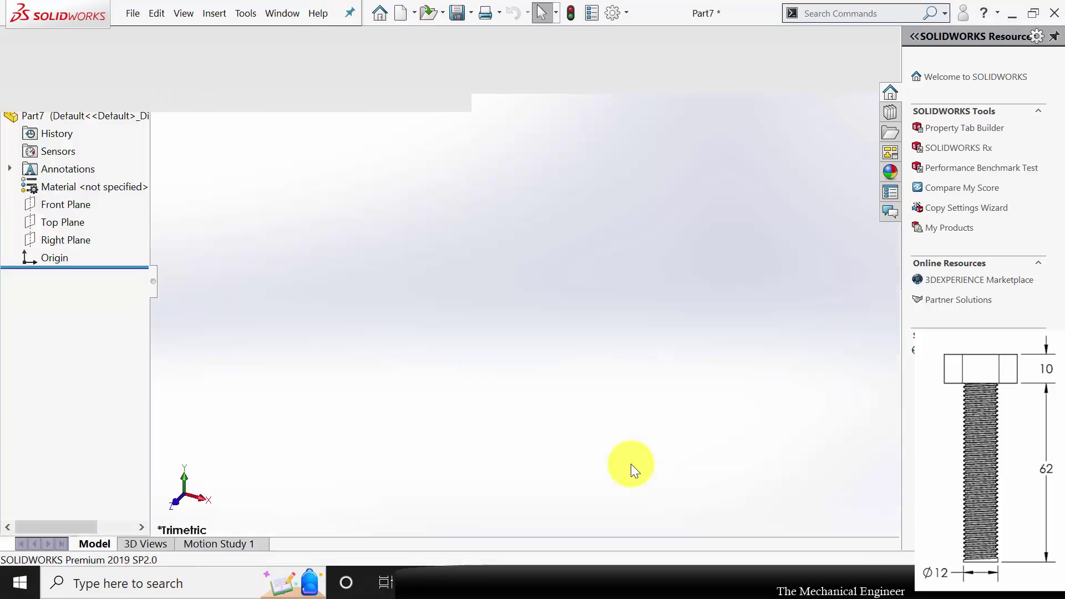
click(57, 288)
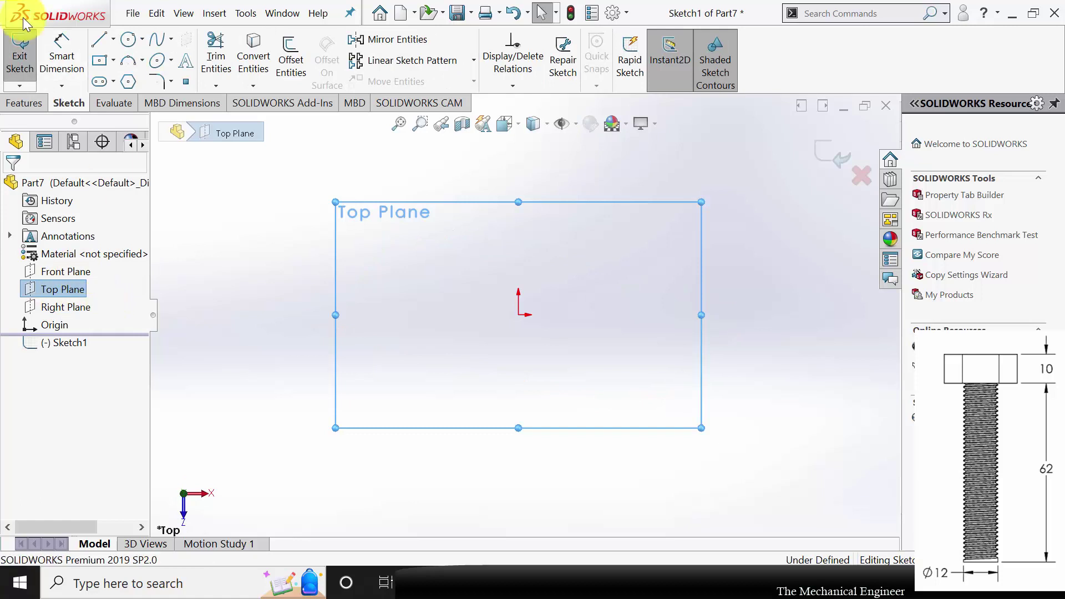
Sketch two concentric circles centred on the origin, with radii of about 75 mm and 50 mm.
click(129, 39)
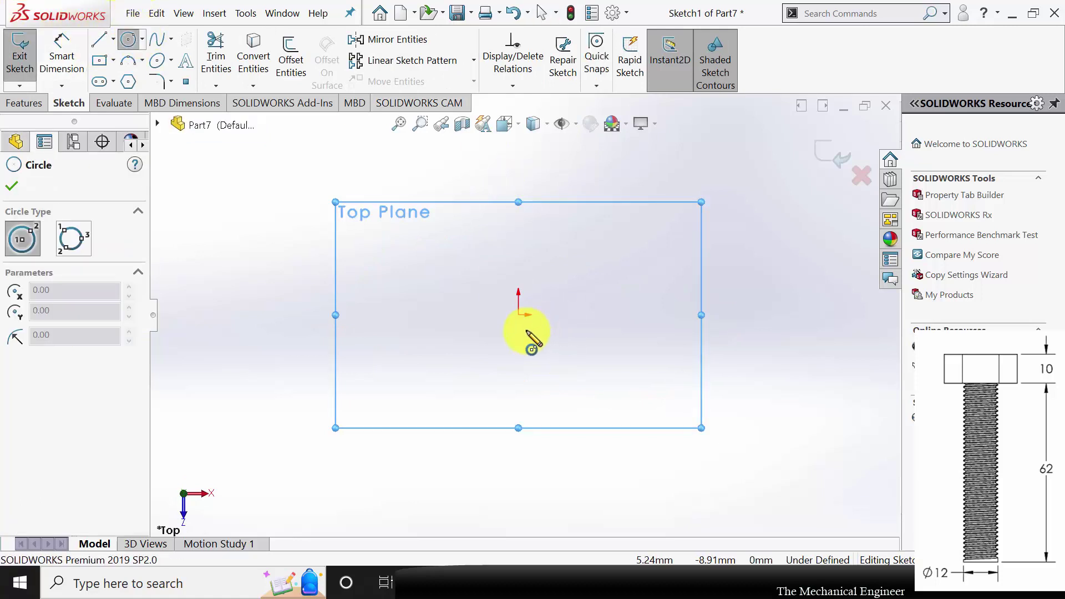
drag(519, 315, 672, 286)
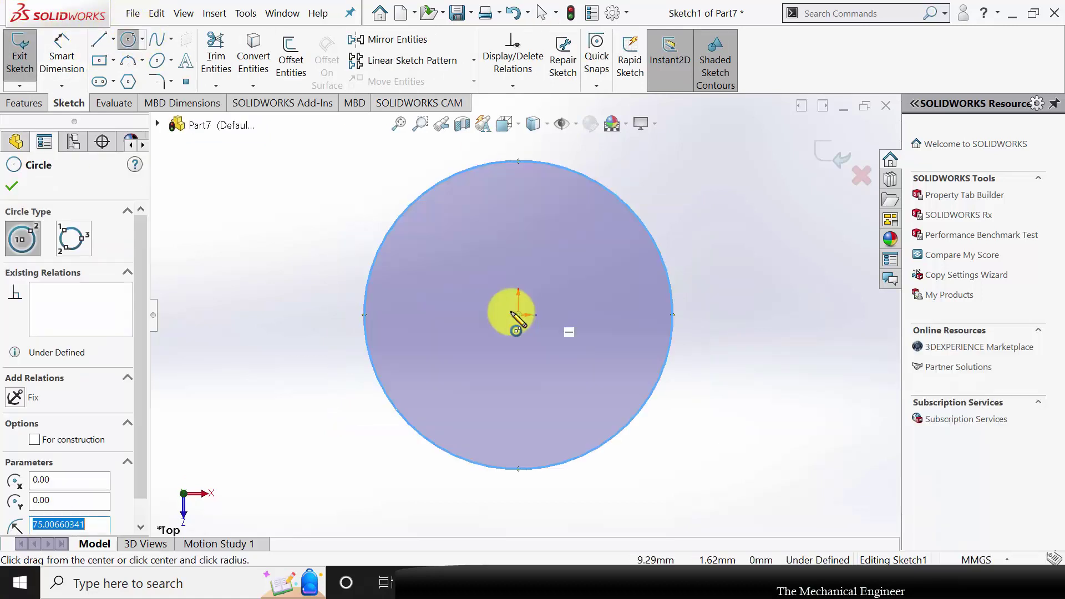
drag(519, 316, 605, 257)
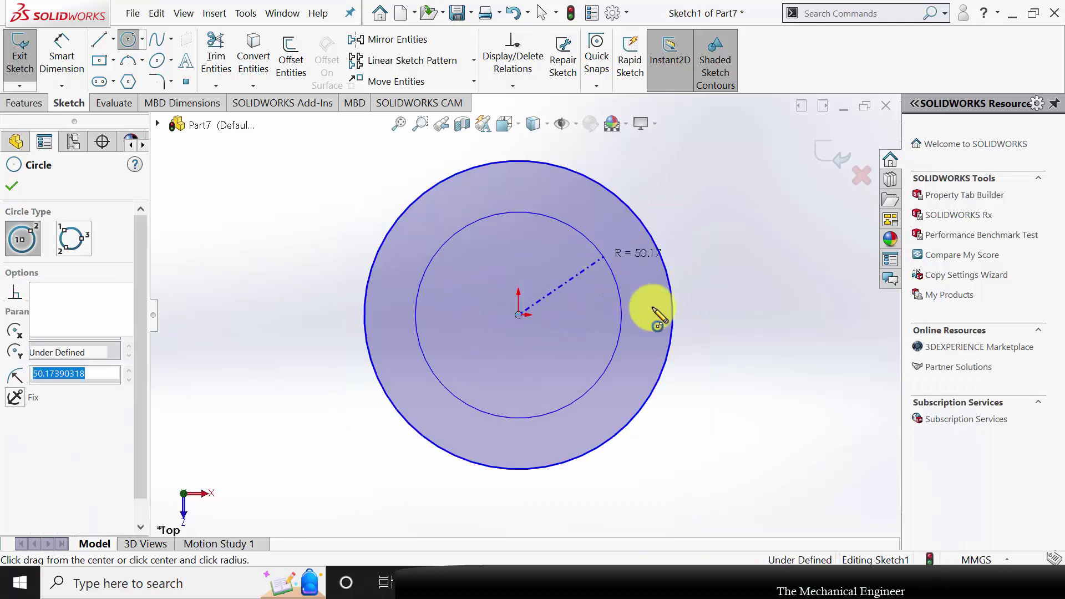
click(12, 189)
Dimension the outer circle's diameter as 22 mm and the inner circle's diameter as 12 mm.
click(62, 63)
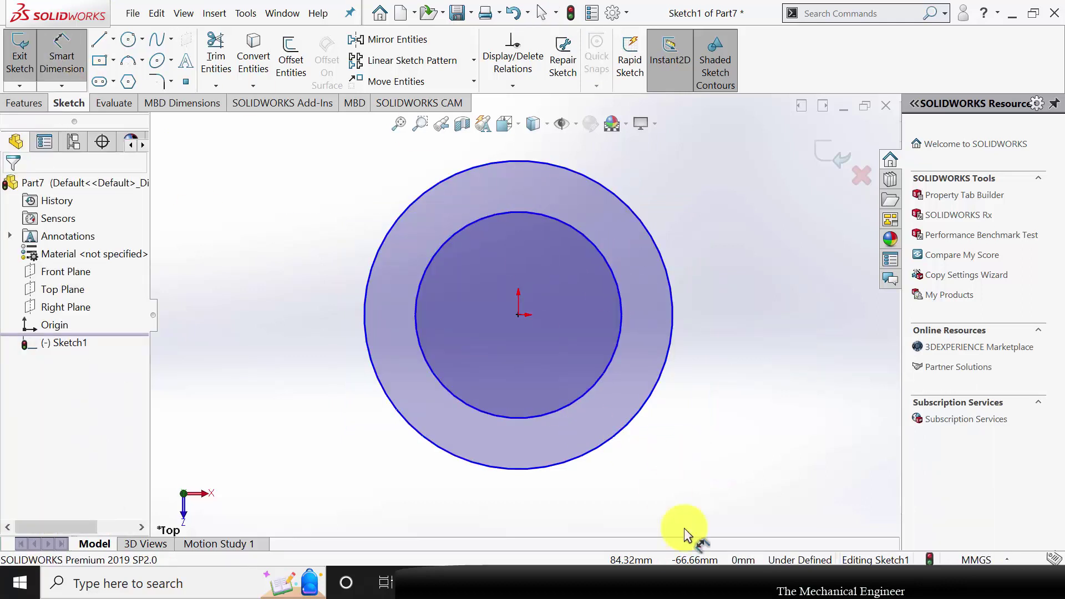
click(652, 408)
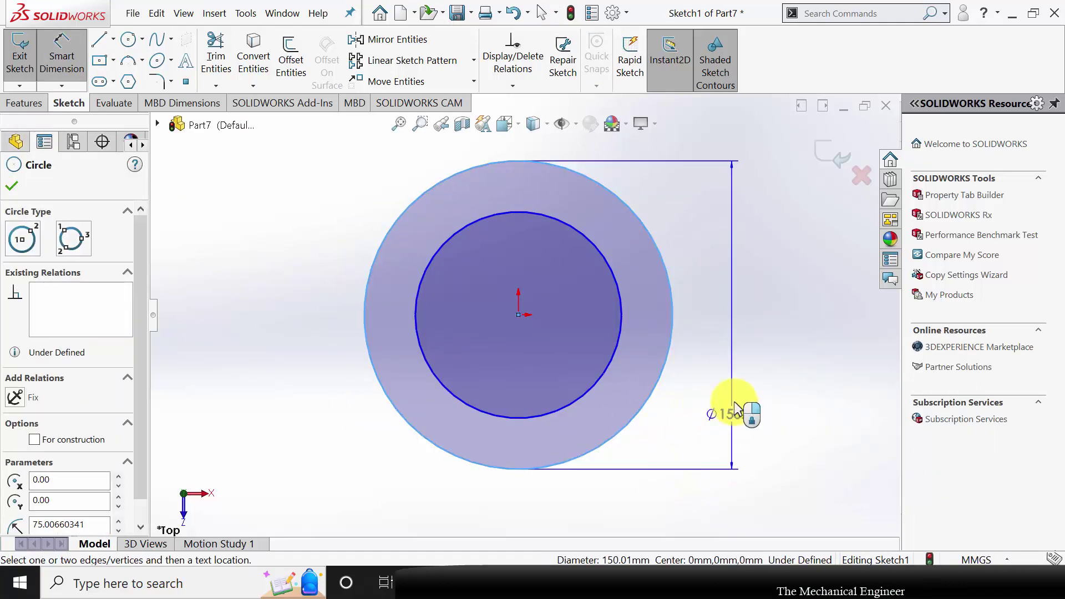
click(733, 400)
text(22)
key(Return)
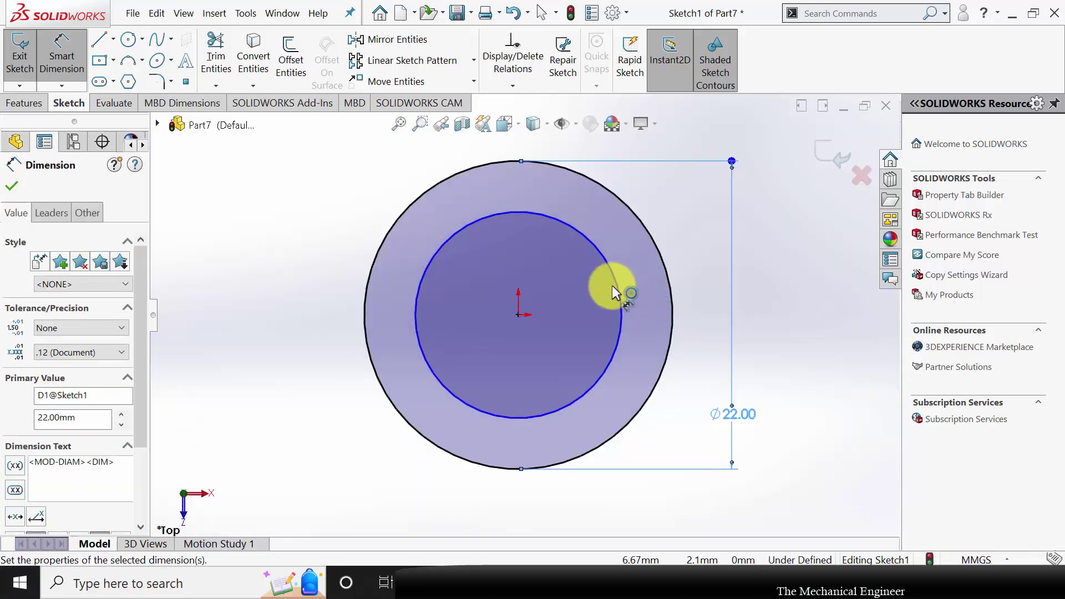
click(615, 281)
click(708, 328)
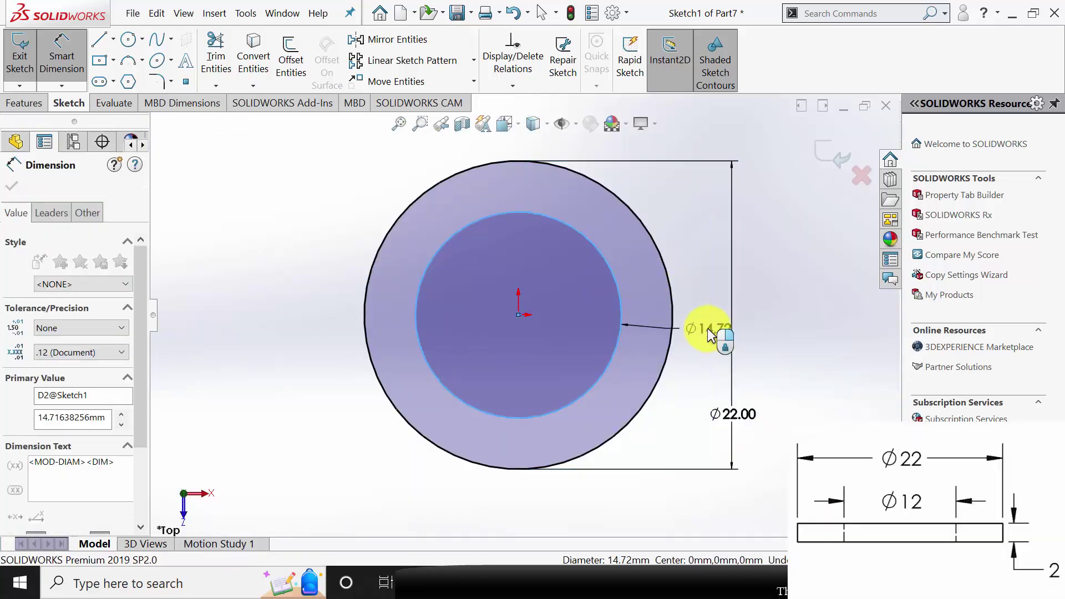
text(12)
key(Return)
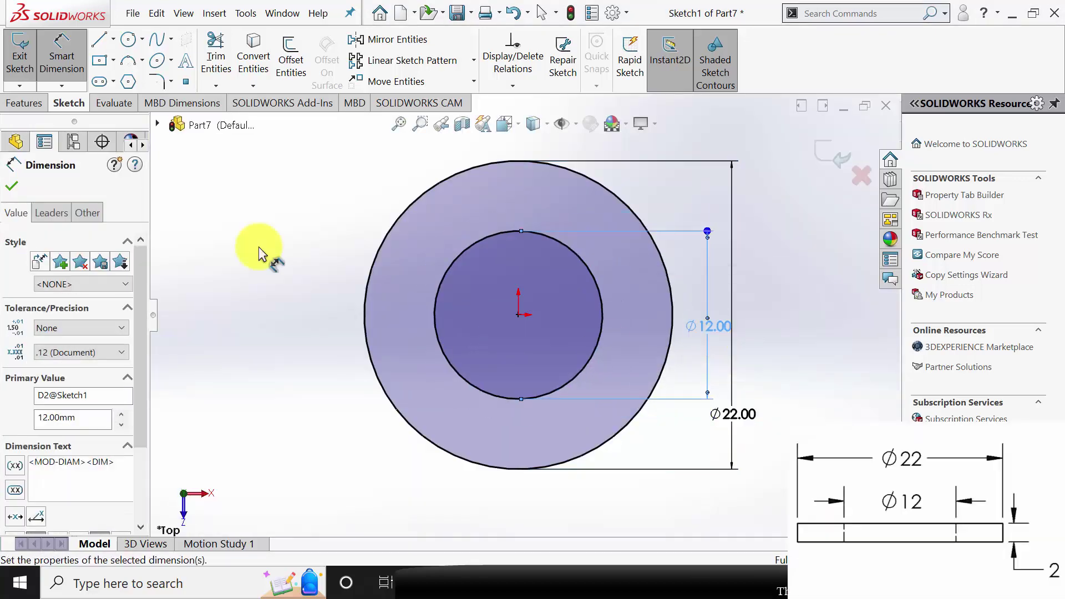
click(16, 143)
Extrude the ring profile as a blind boss 2 mm deep to form the washer.
click(25, 103)
click(25, 61)
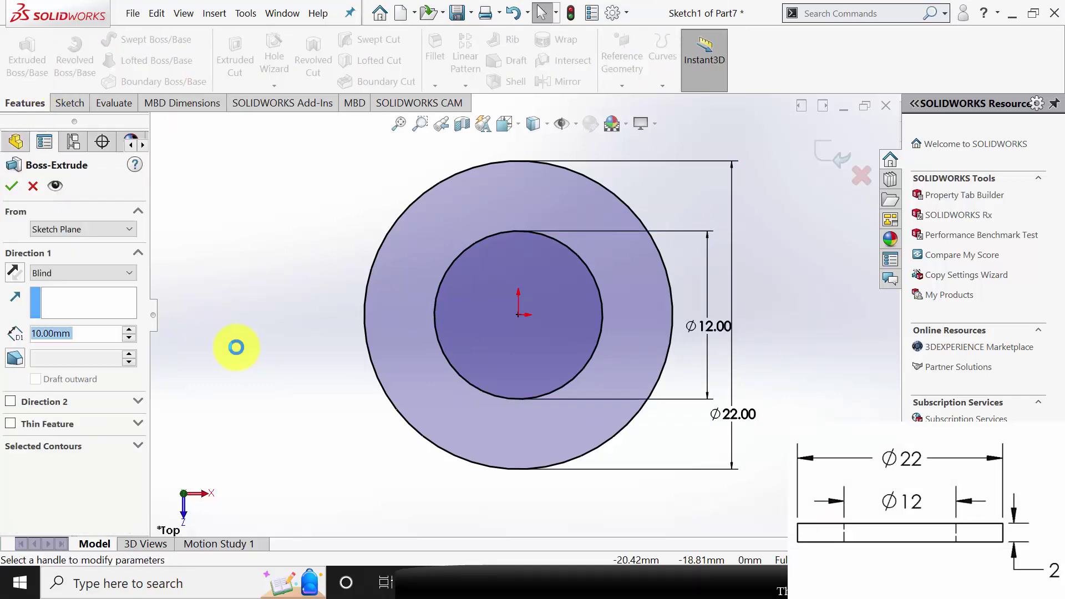
text(2)
key(Return)
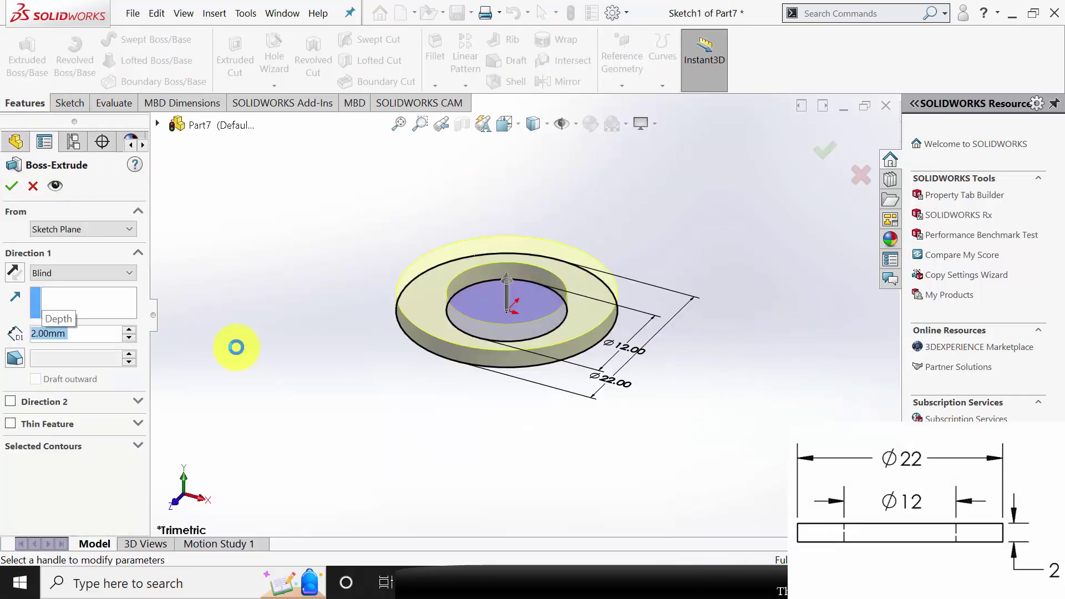
click(13, 186)
click(291, 322)
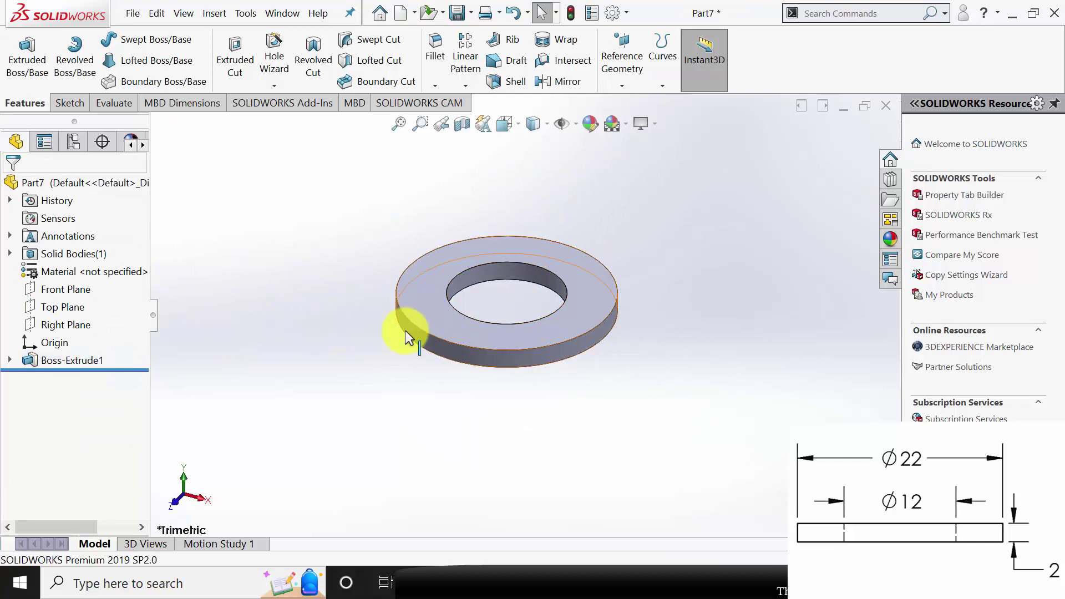
Save the washer as Part6 in the Tool rest holder folder and close the document.
key(ctrl+s)
text(Part6)
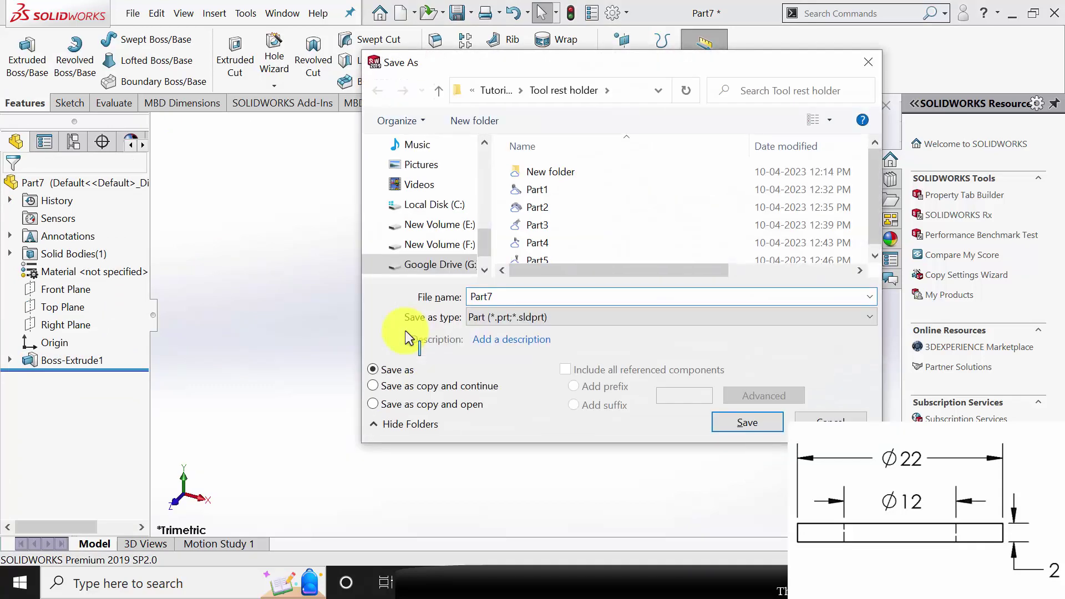
key(Return)
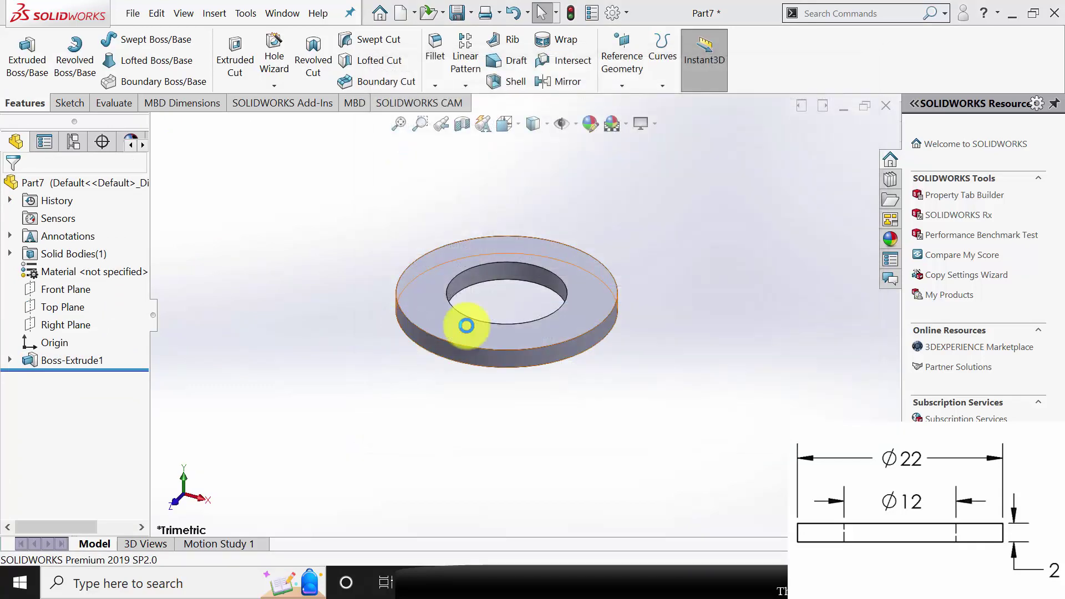
click(883, 107)
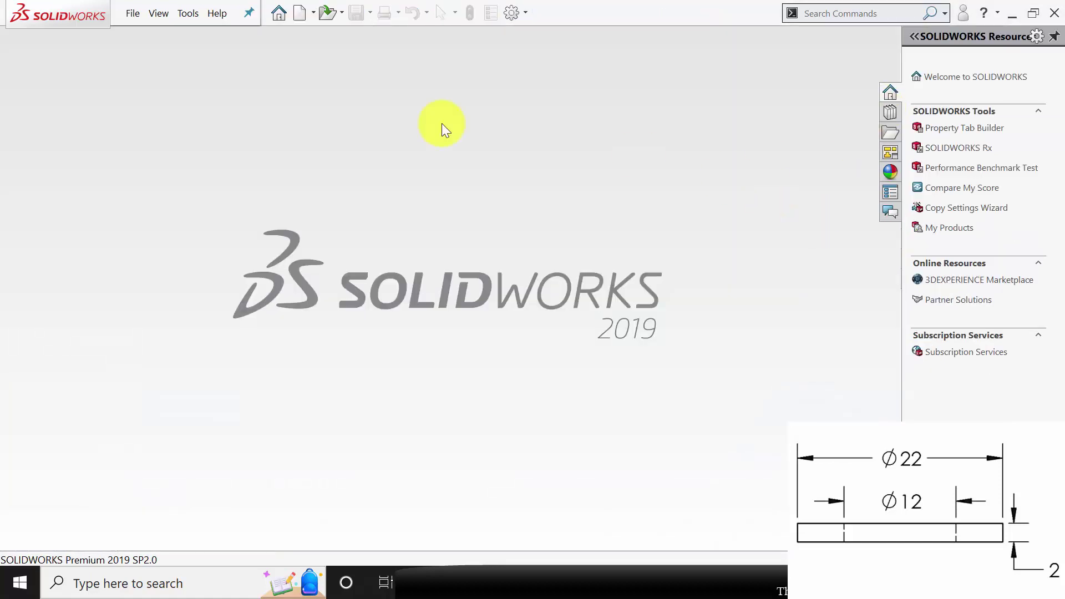
Create a new assembly document and place Part1 at the assembly origin as its first component.
click(300, 13)
click(468, 241)
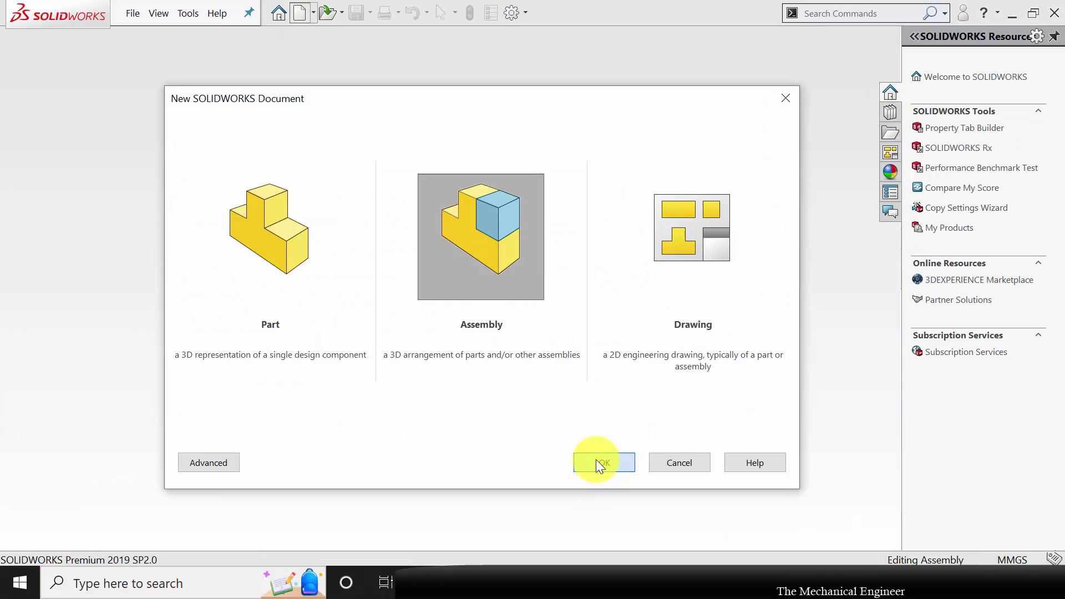
click(604, 463)
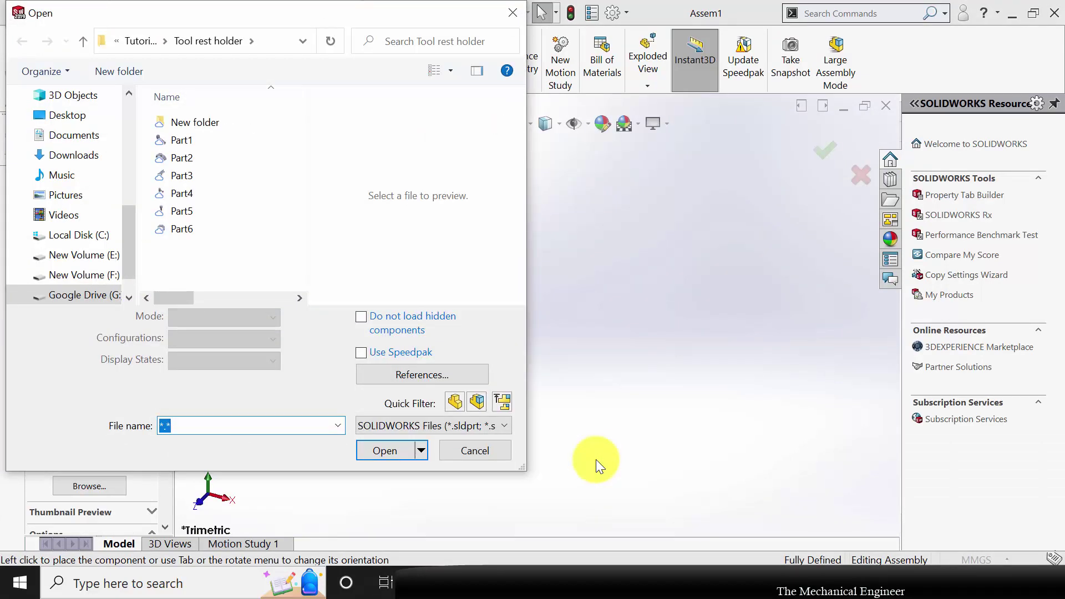
click(227, 144)
click(421, 417)
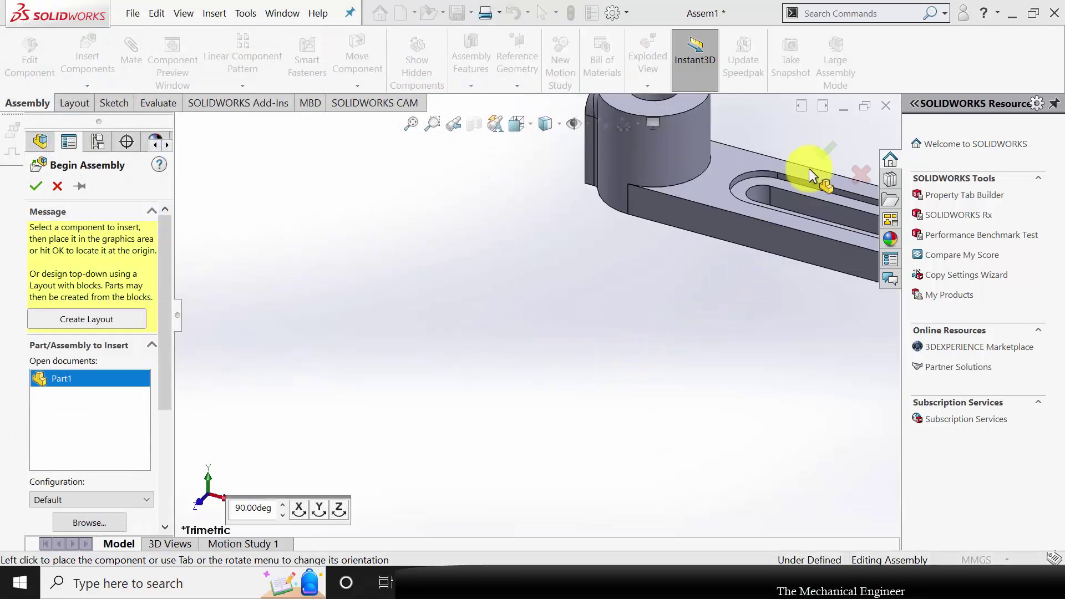
click(819, 151)
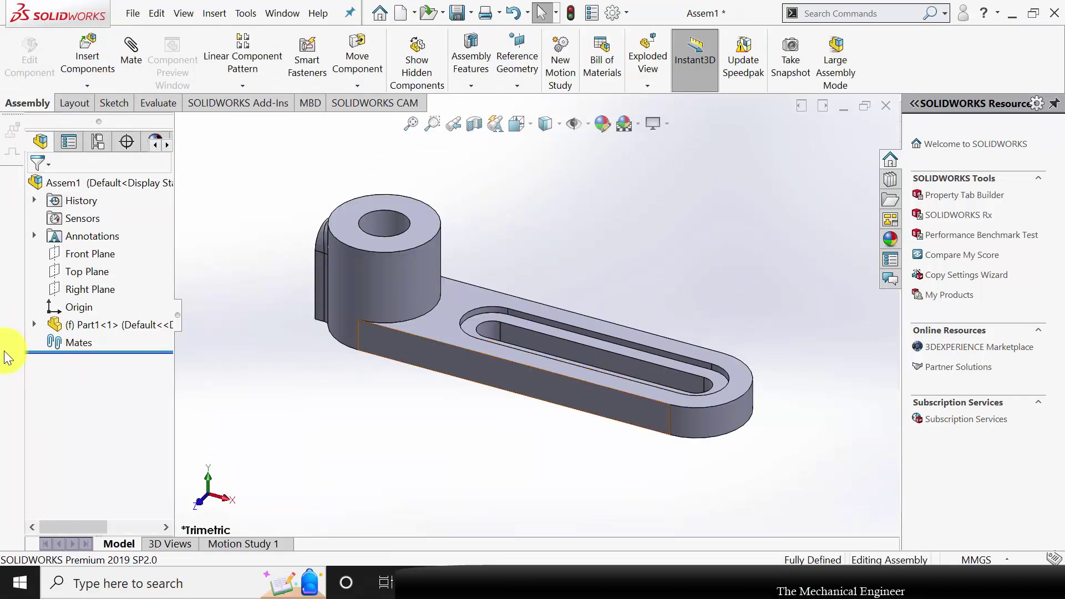
Add a new empty part to the assembly without choosing a face or plane for it.
click(88, 85)
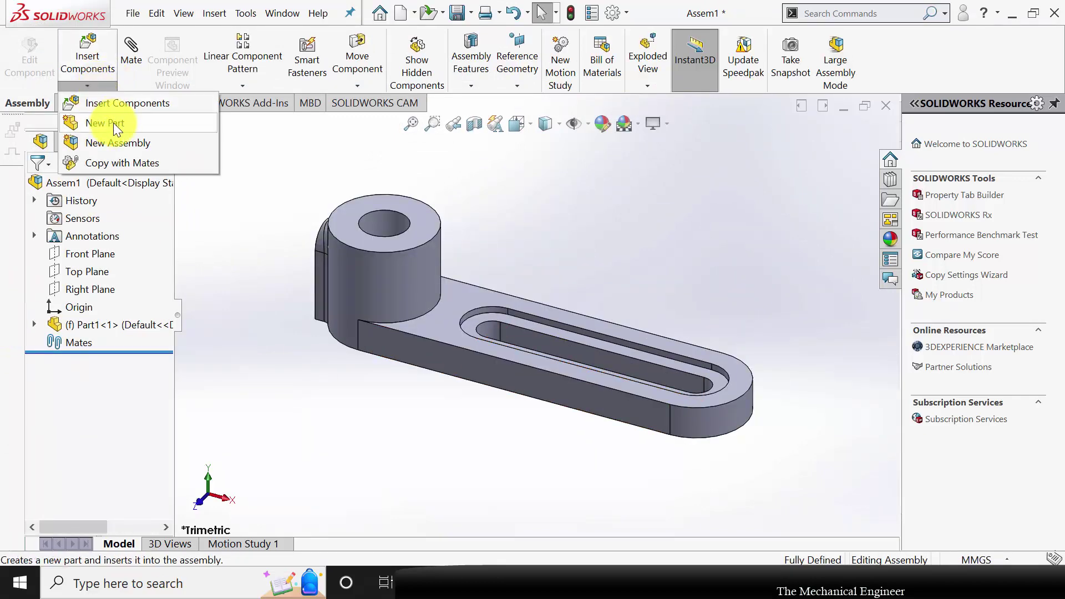
click(126, 119)
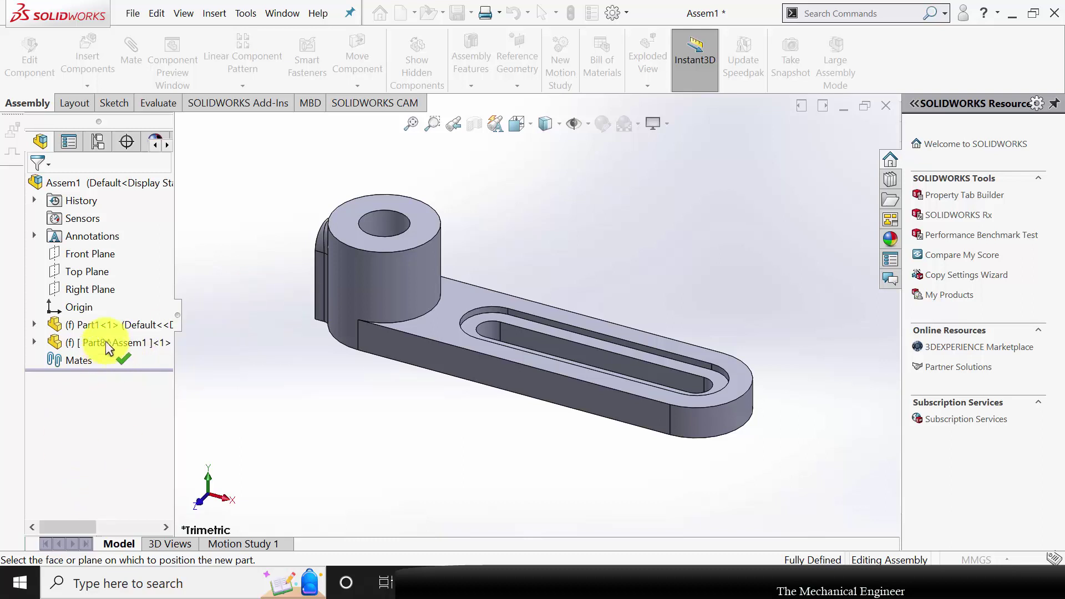
click(75, 102)
click(27, 102)
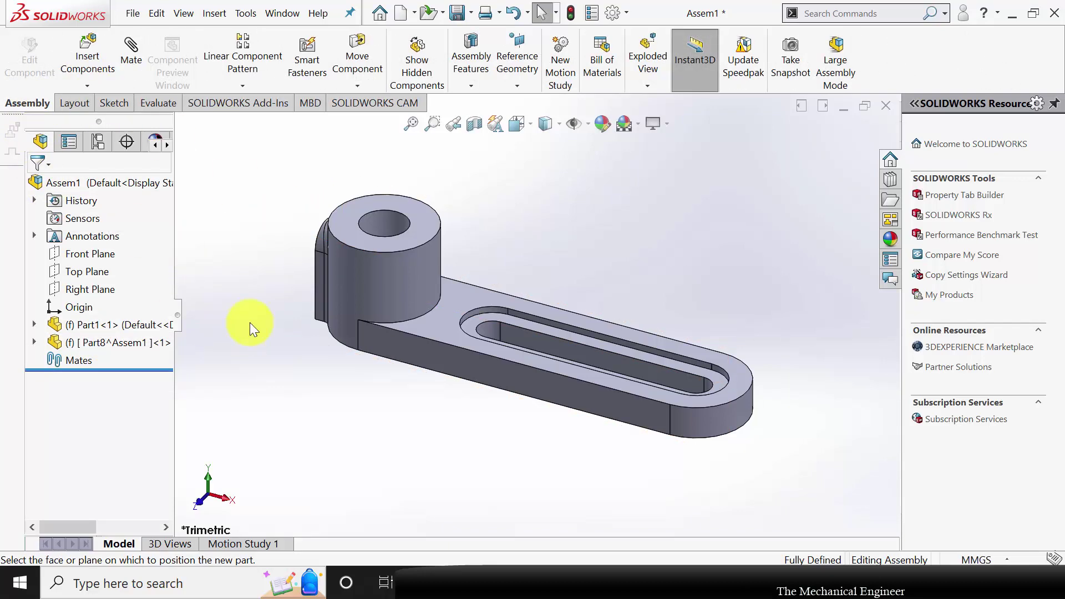
click(88, 59)
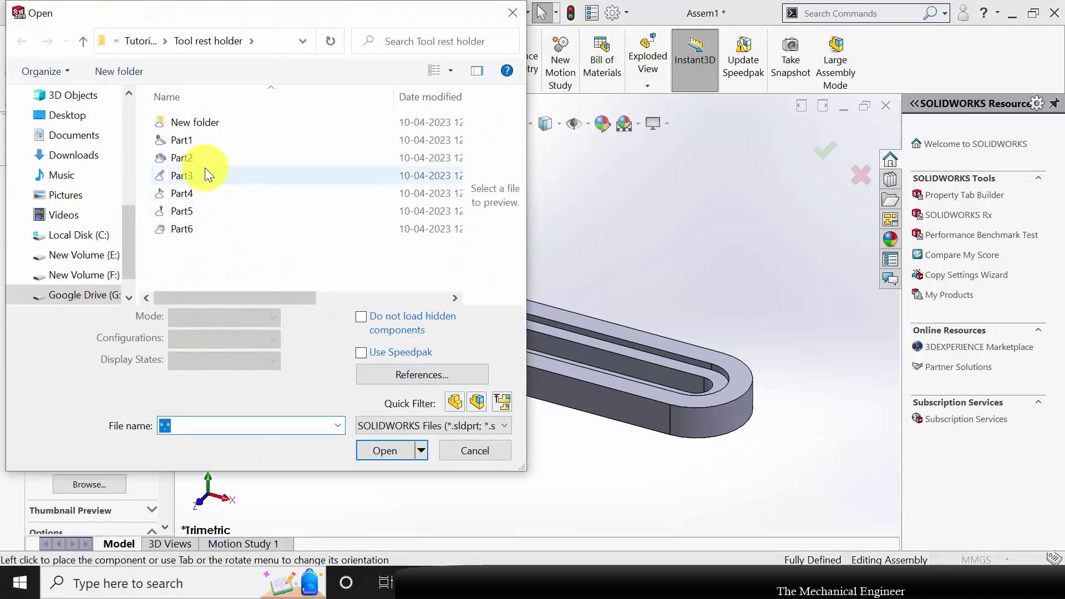
click(455, 454)
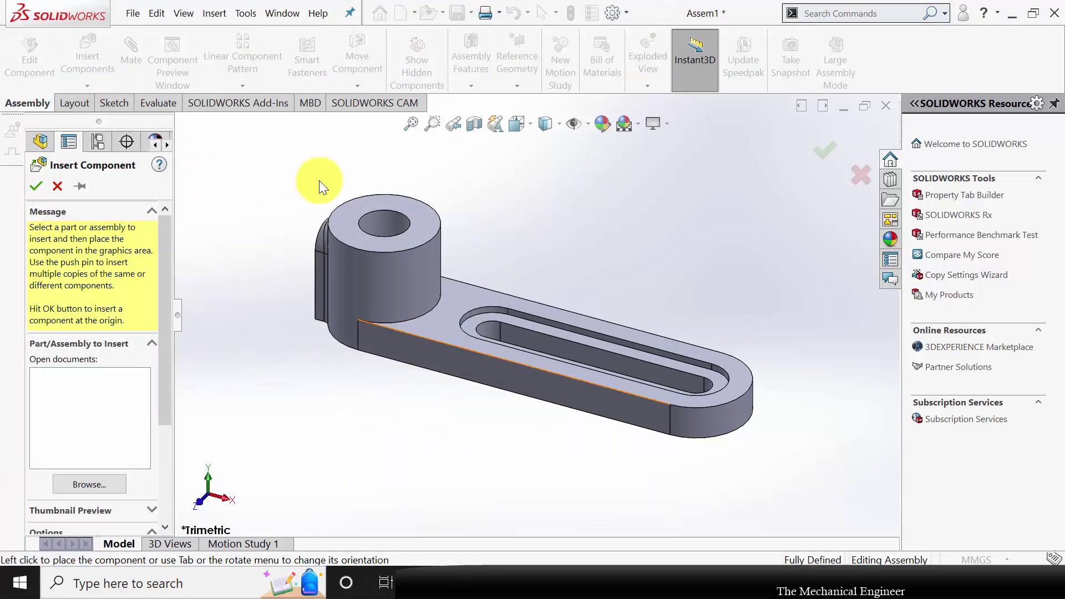
click(54, 187)
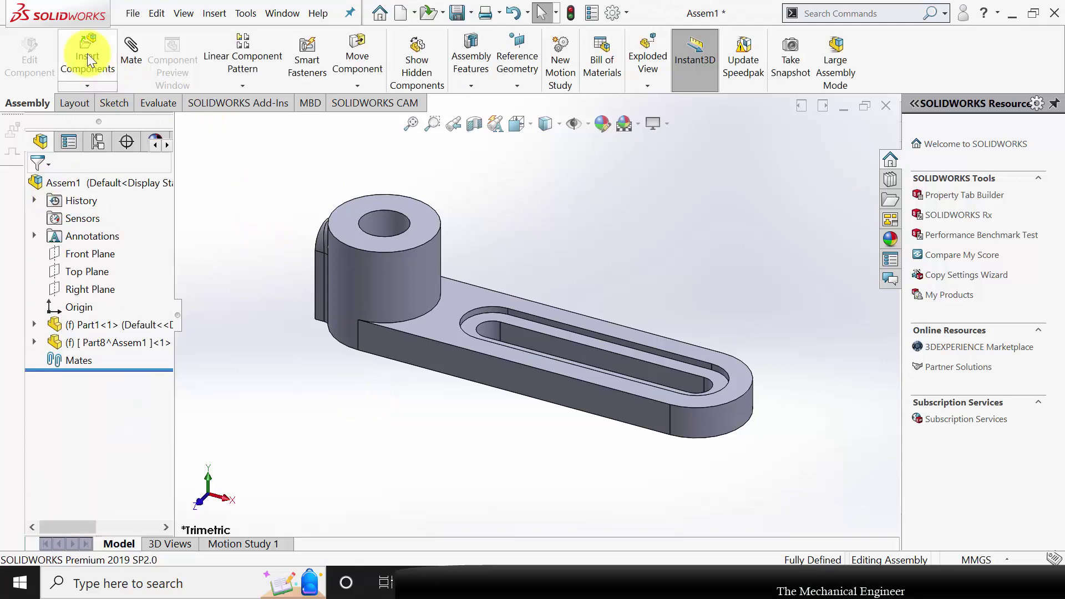
Insert Part2 into the assembly, rotated 90 degrees about the Y axis, and place it below the slotted arm.
click(78, 46)
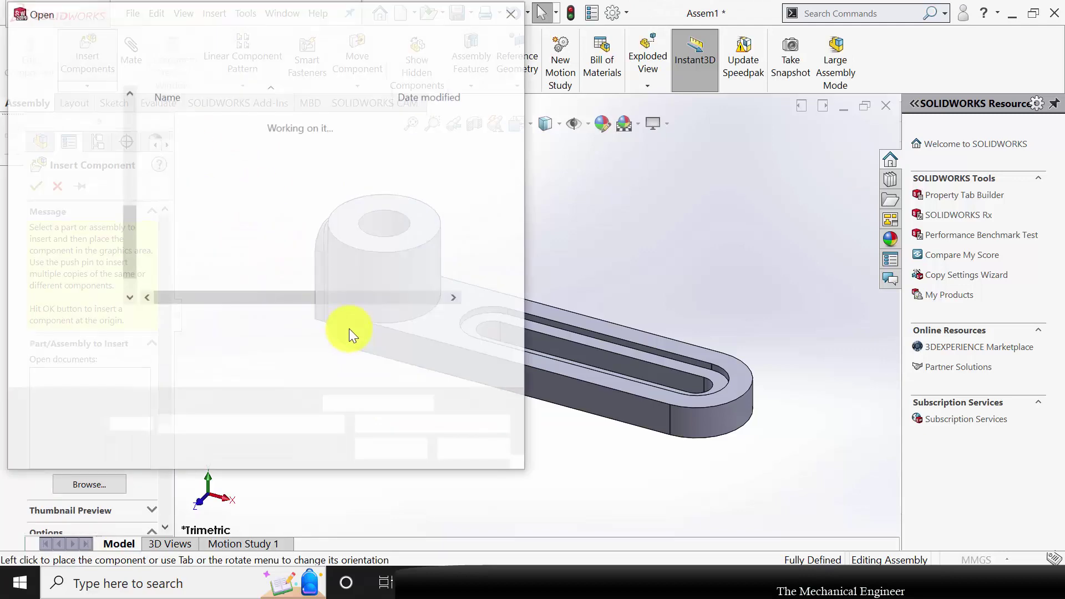
click(179, 161)
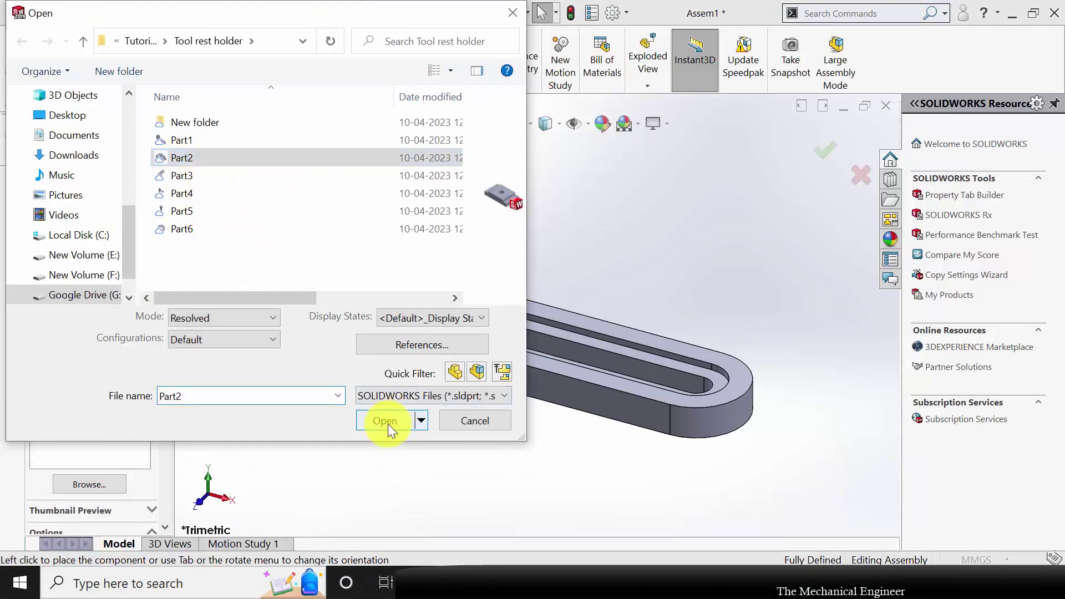
click(388, 423)
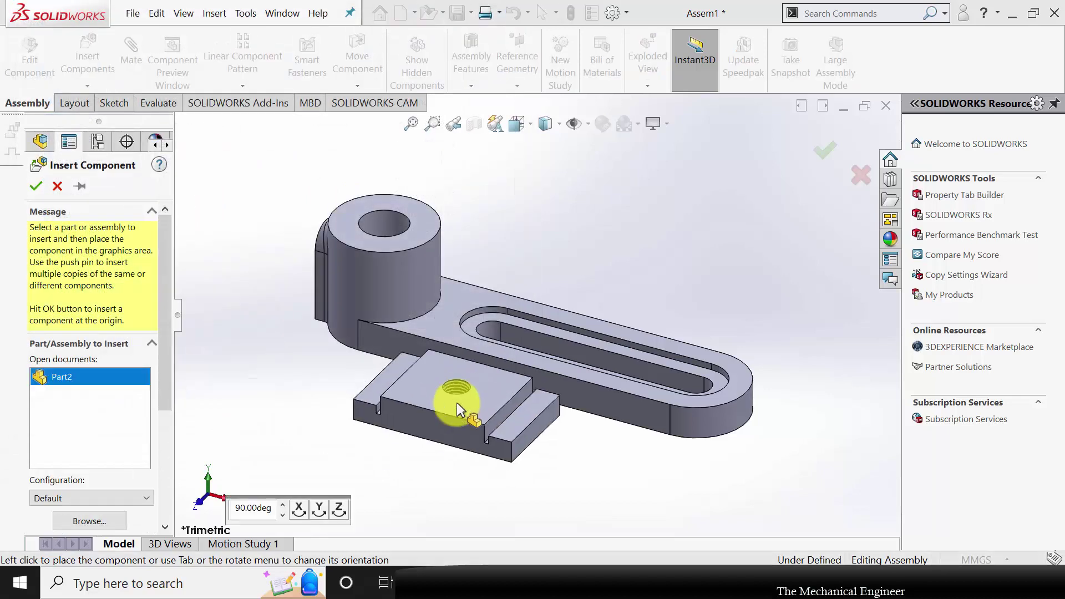
click(318, 510)
click(555, 453)
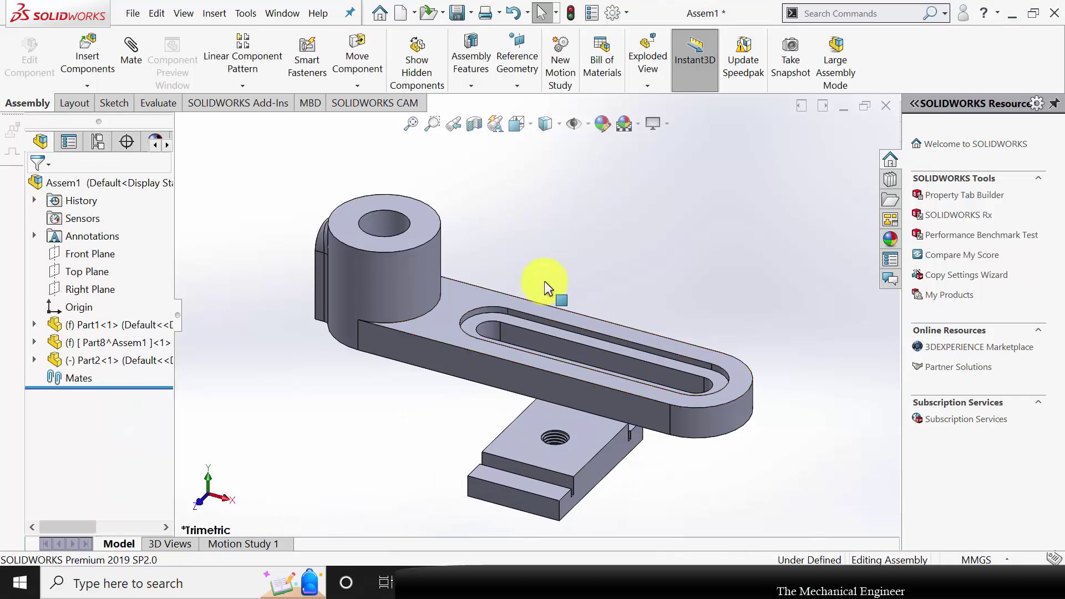
Insert Part3 into the assembly and place it beside the cylindrical boss of Part1.
click(86, 58)
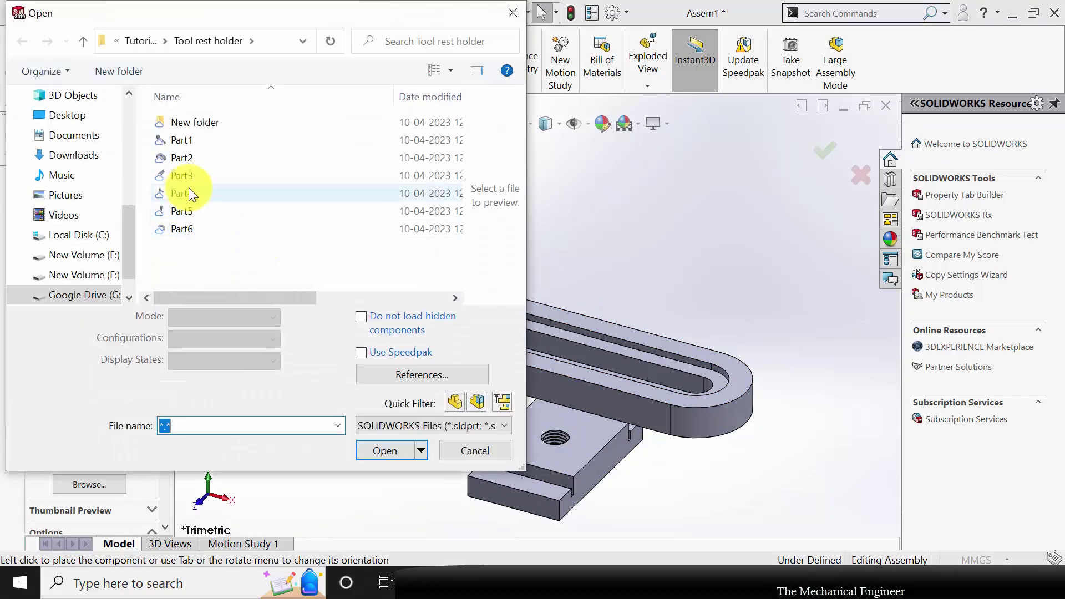
click(182, 176)
click(398, 420)
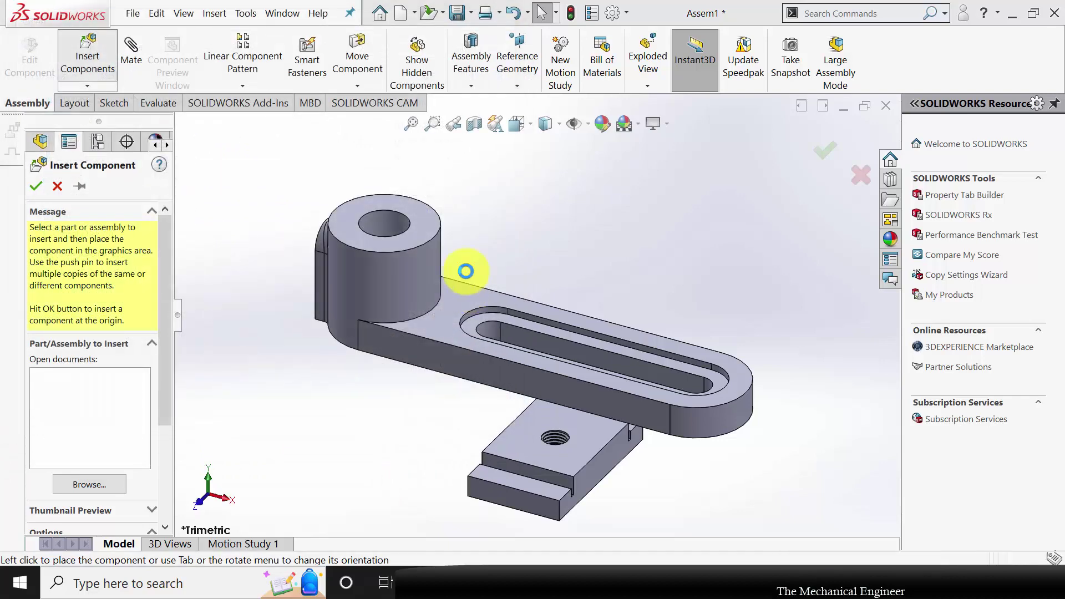
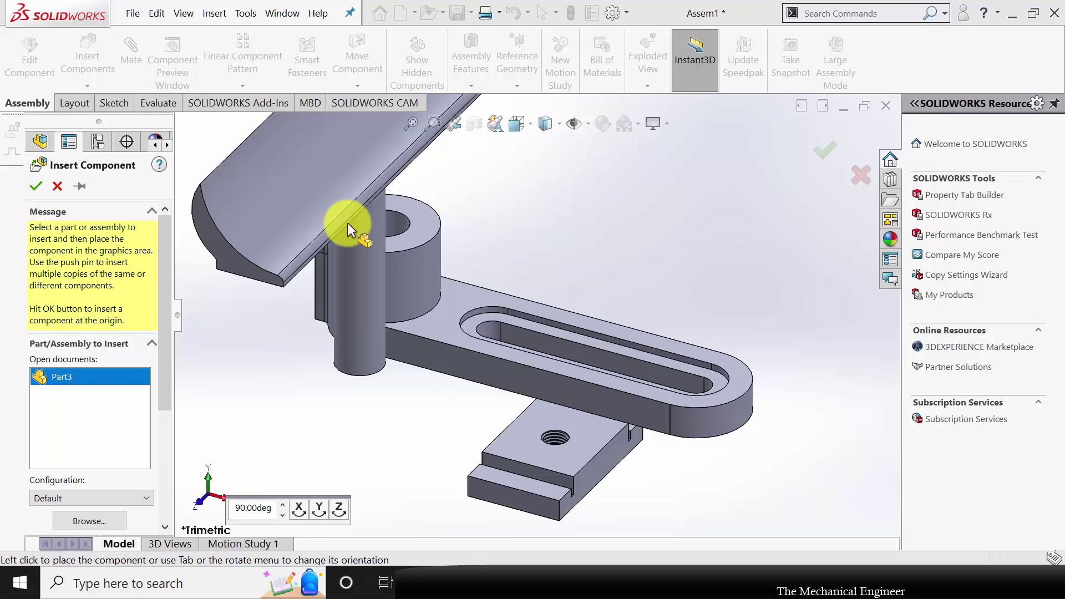
click(347, 222)
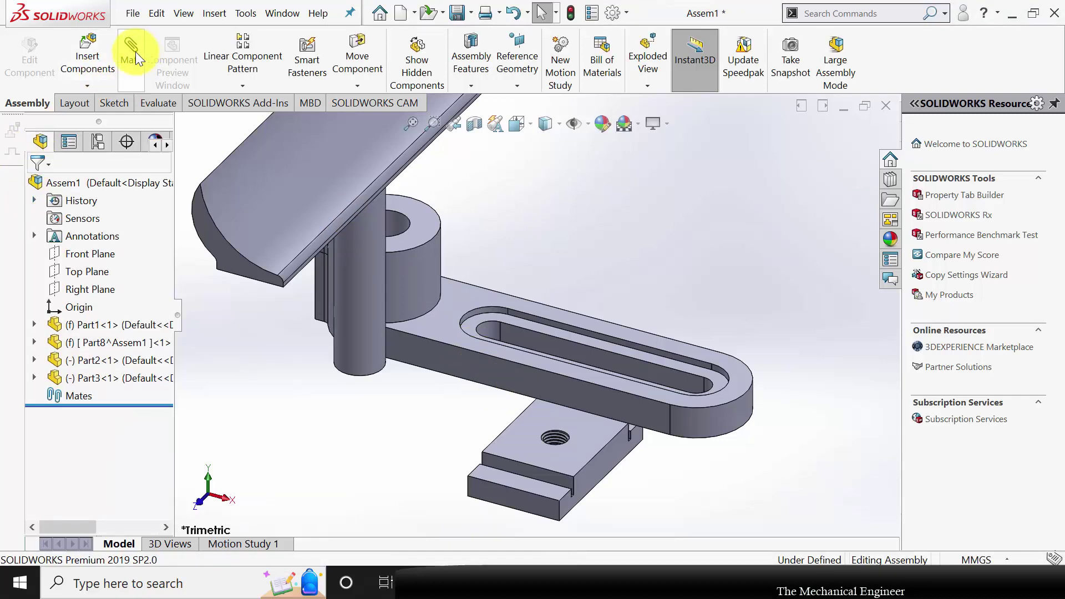
Add a Concentric mate between the hole in Part1's cylindrical boss and the cylindrical shaft of Part3.
click(395, 224)
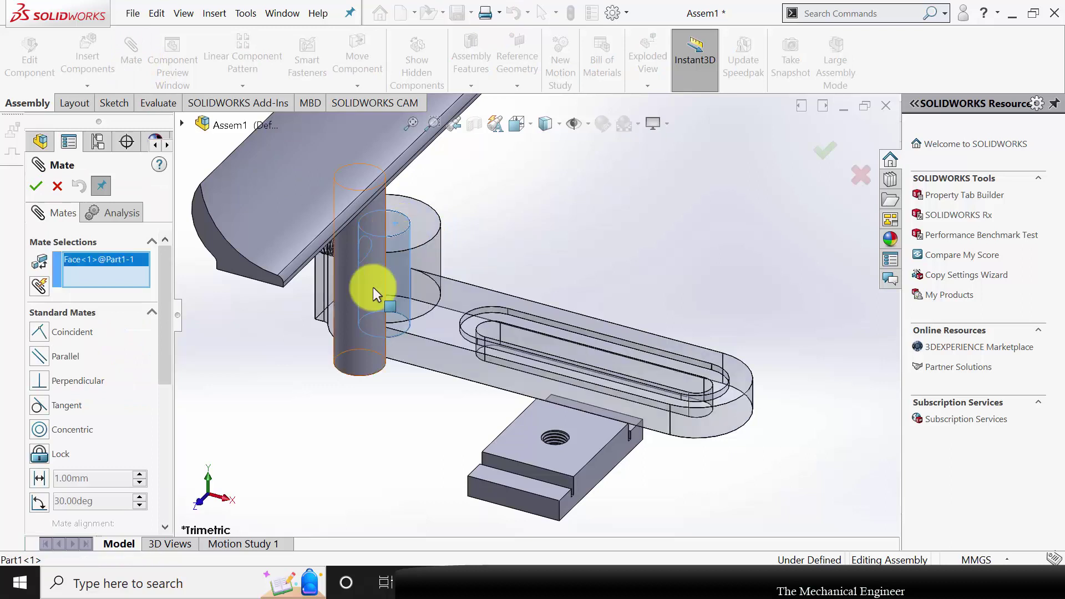
click(369, 289)
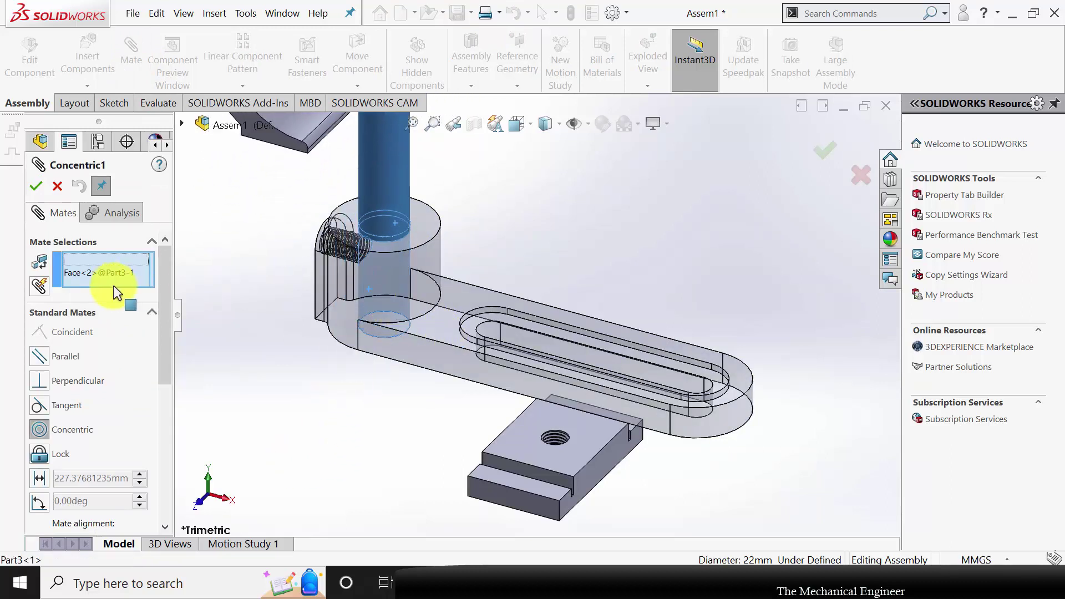
click(36, 186)
middle_drag(347, 375, 364, 178)
middle_drag(295, 369, 285, 290)
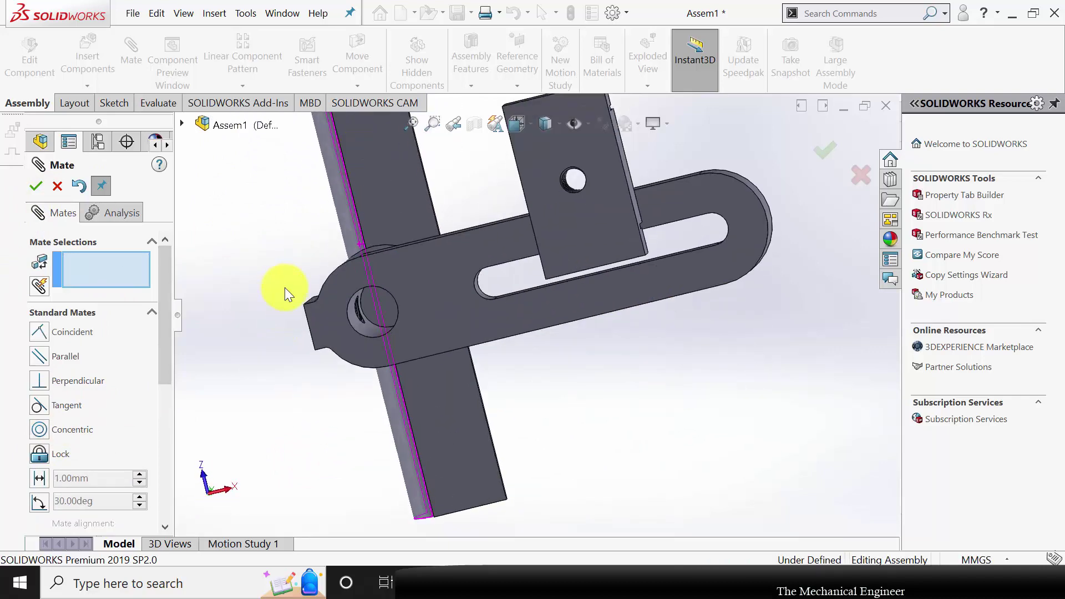
Add a Coincident mate between the lower end face of Part3's shaft and the underside face of Part1, finishing the mates.
click(432, 319)
click(476, 341)
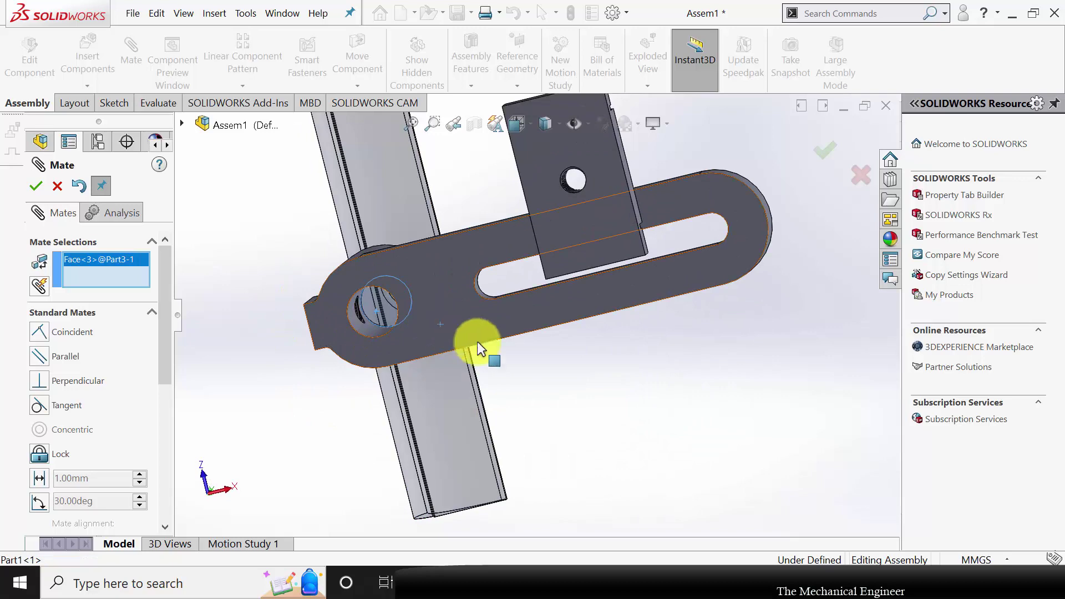
click(35, 186)
middle_drag(564, 388, 574, 499)
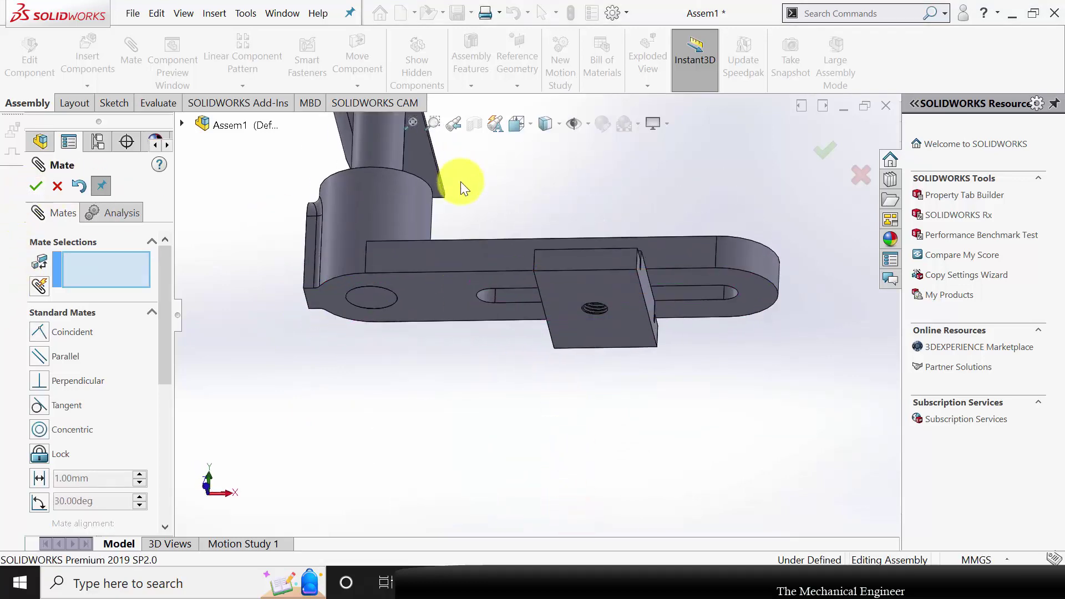
middle_drag(461, 188, 438, 269)
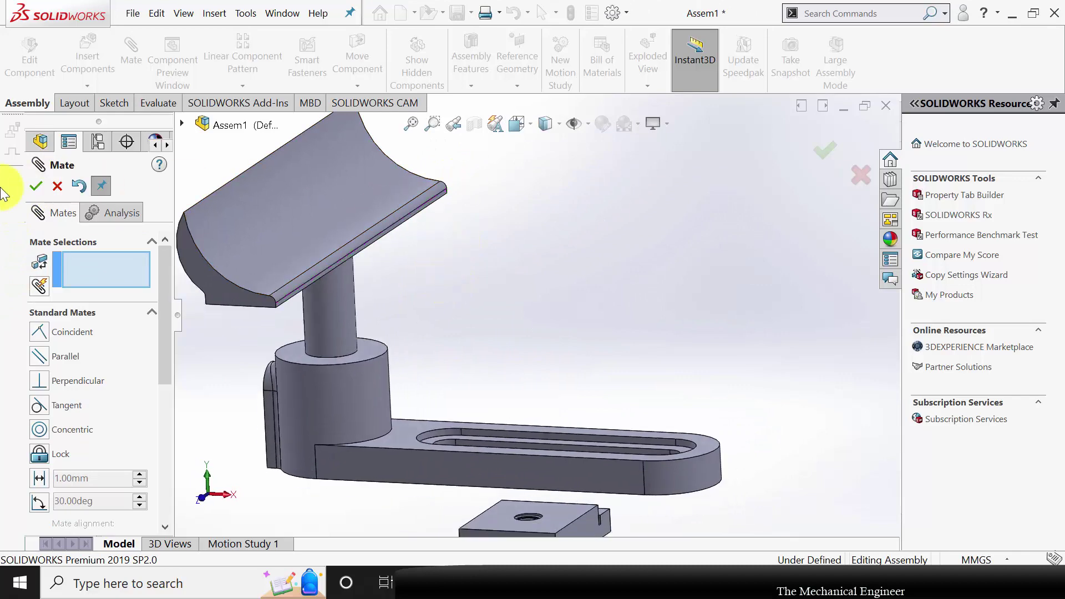
click(29, 188)
Insert Part4, rotate it in 90-degree increments until its threaded end faces Part1's cylindrical boss, and place it beside the threaded side hole.
click(90, 53)
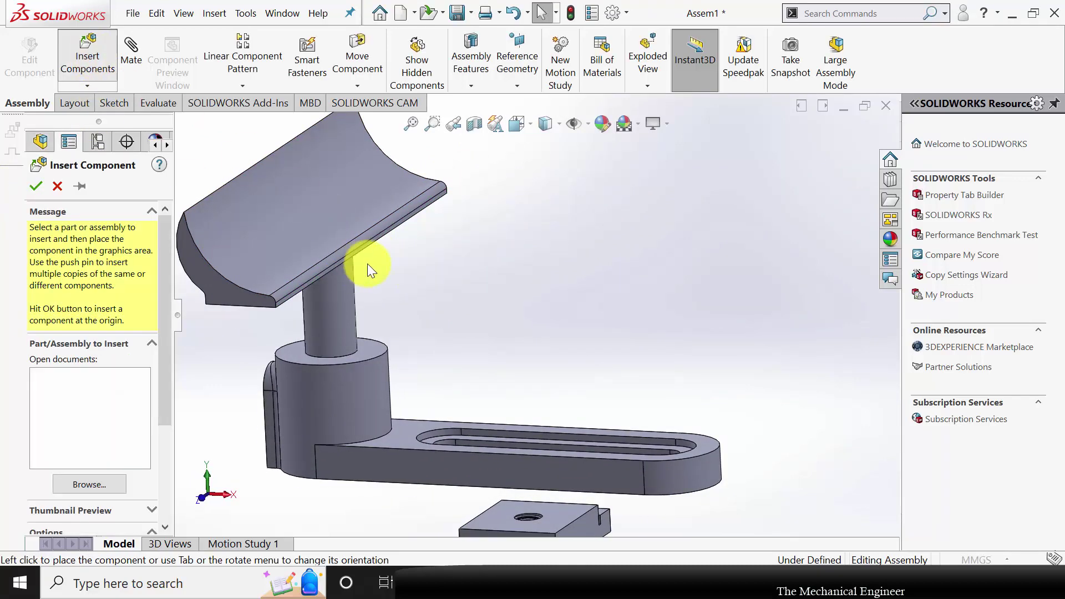
click(238, 196)
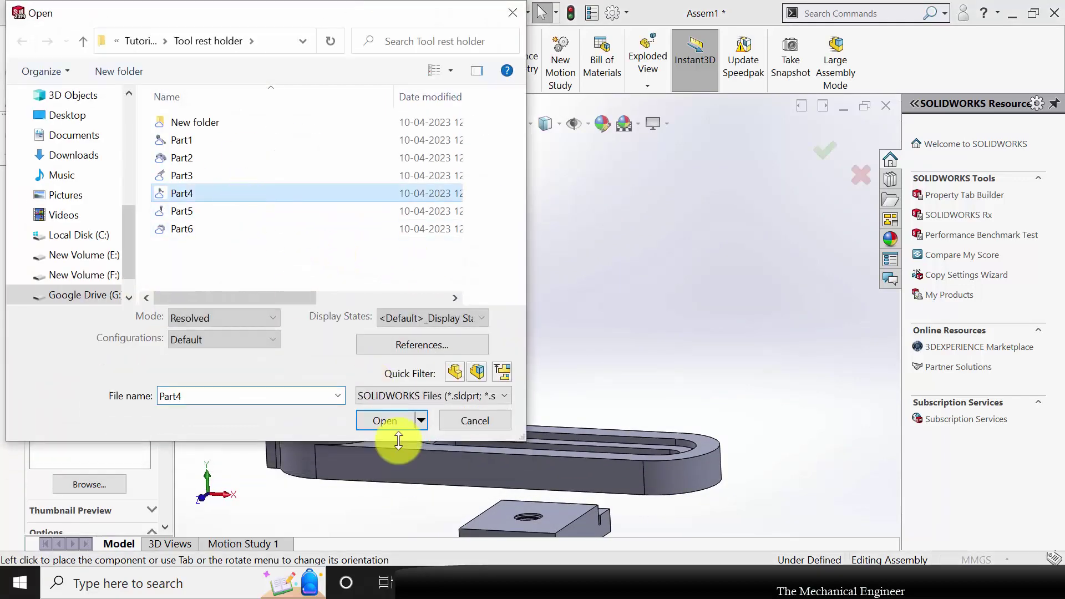
click(386, 420)
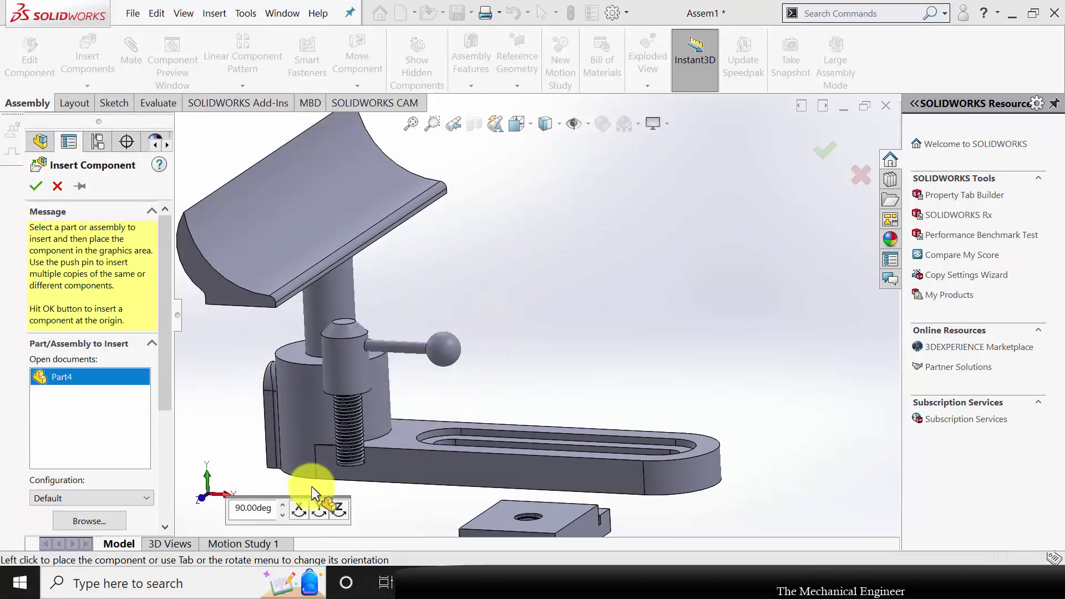
click(315, 506)
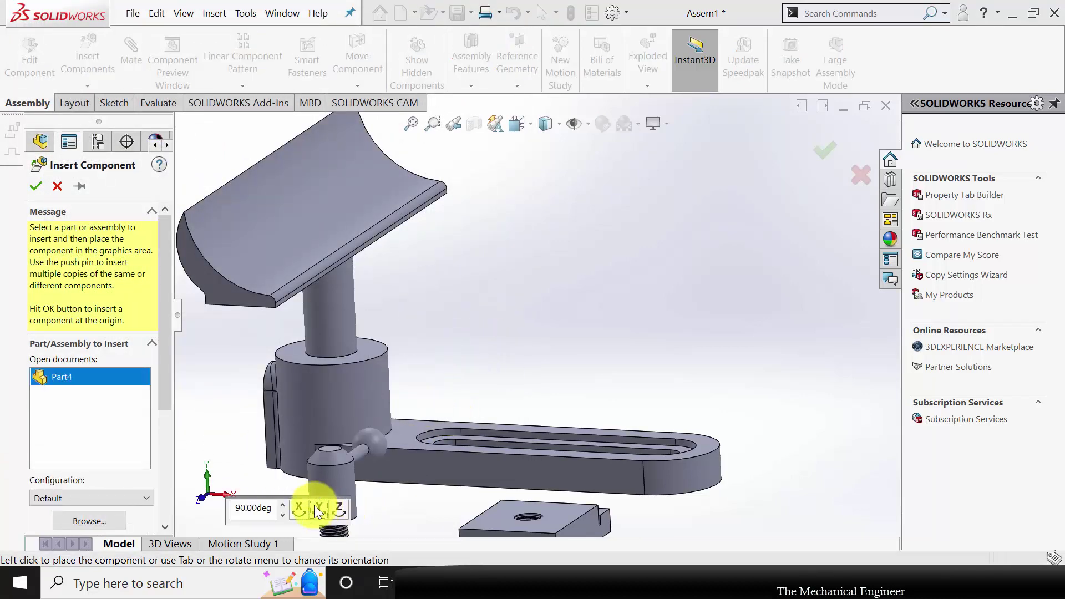
click(295, 513)
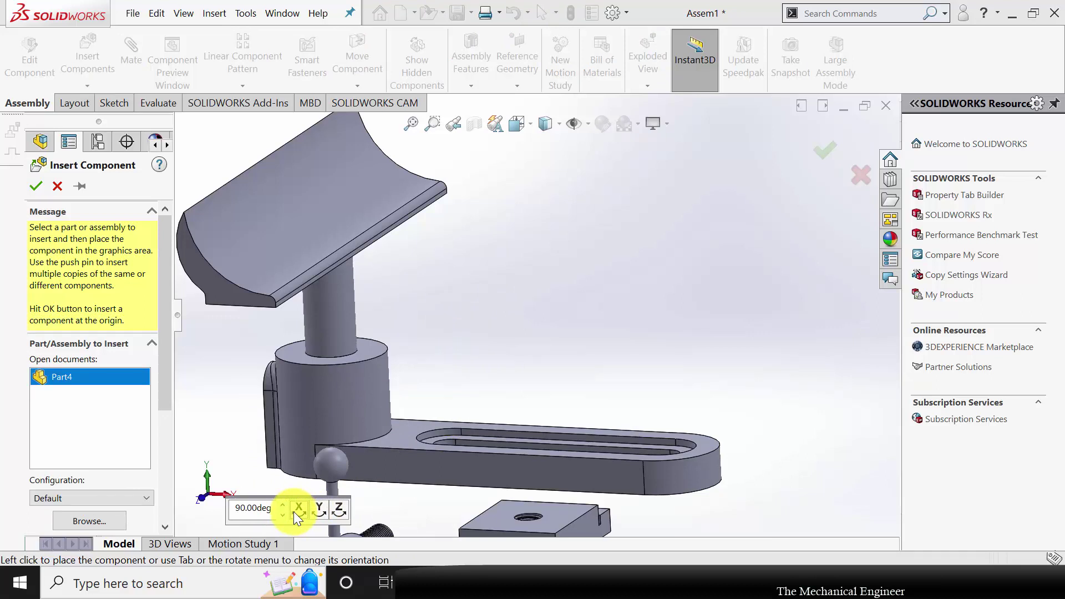
click(338, 510)
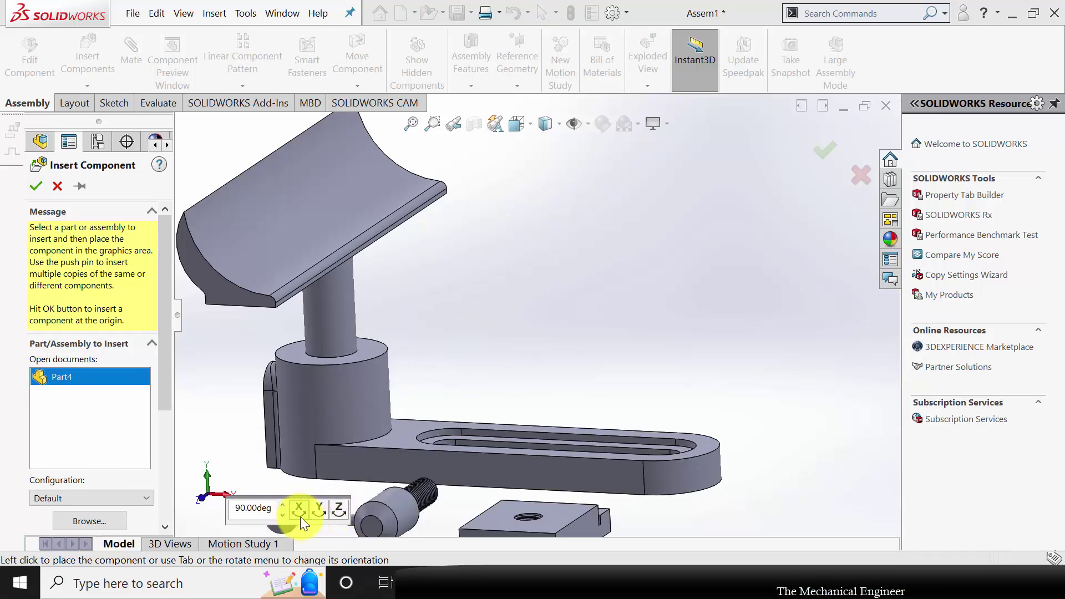
click(301, 515)
click(301, 511)
click(319, 511)
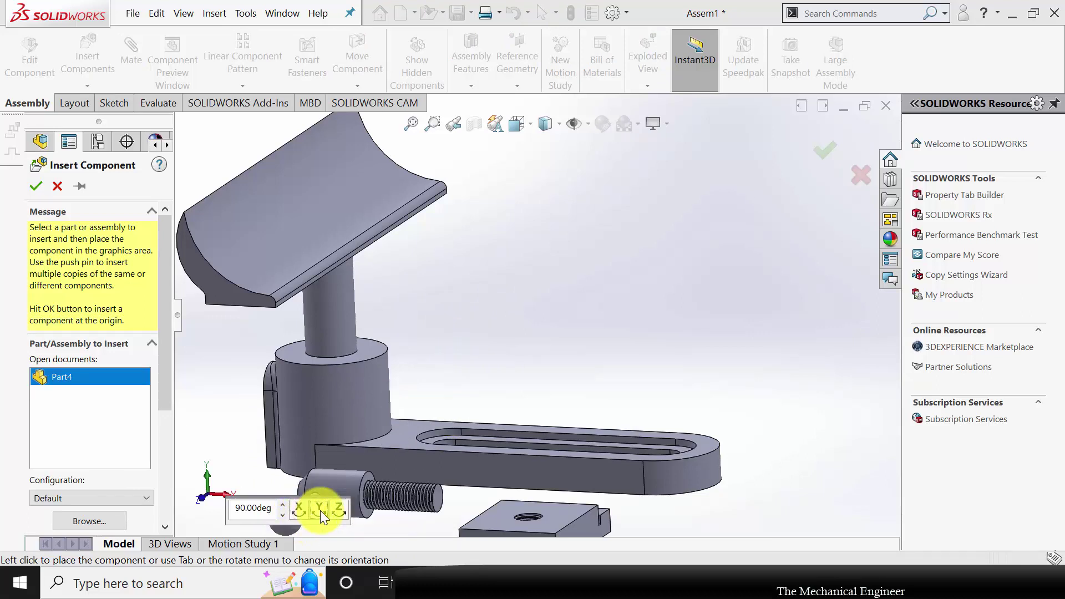
click(347, 381)
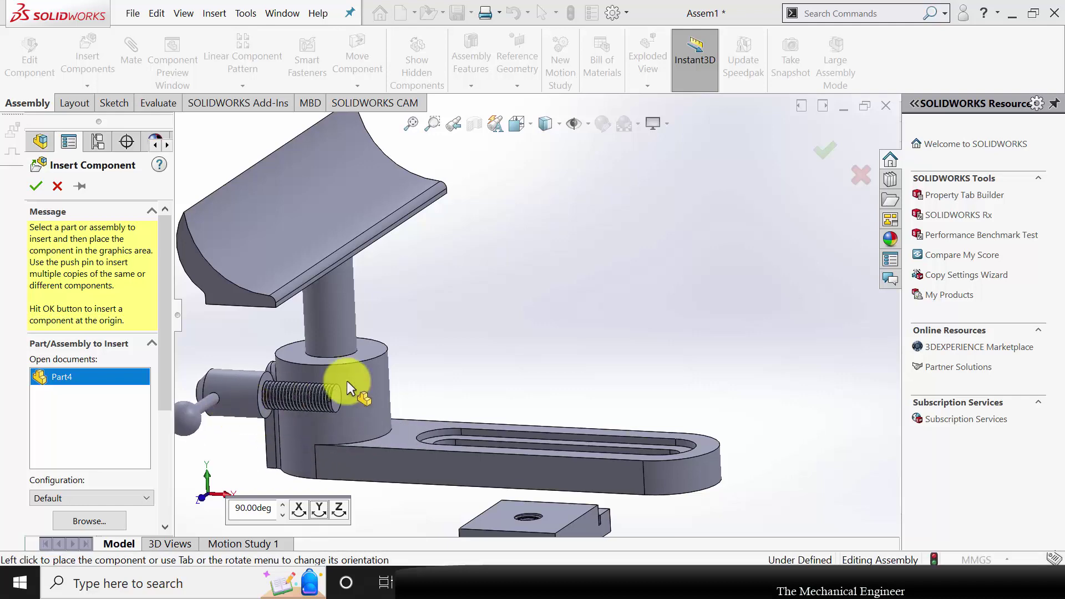
middle_drag(428, 381, 489, 356)
Add a Concentric mate between the circular edge of Part1's threaded side hole and the end edge of Part4's threaded shank.
click(143, 48)
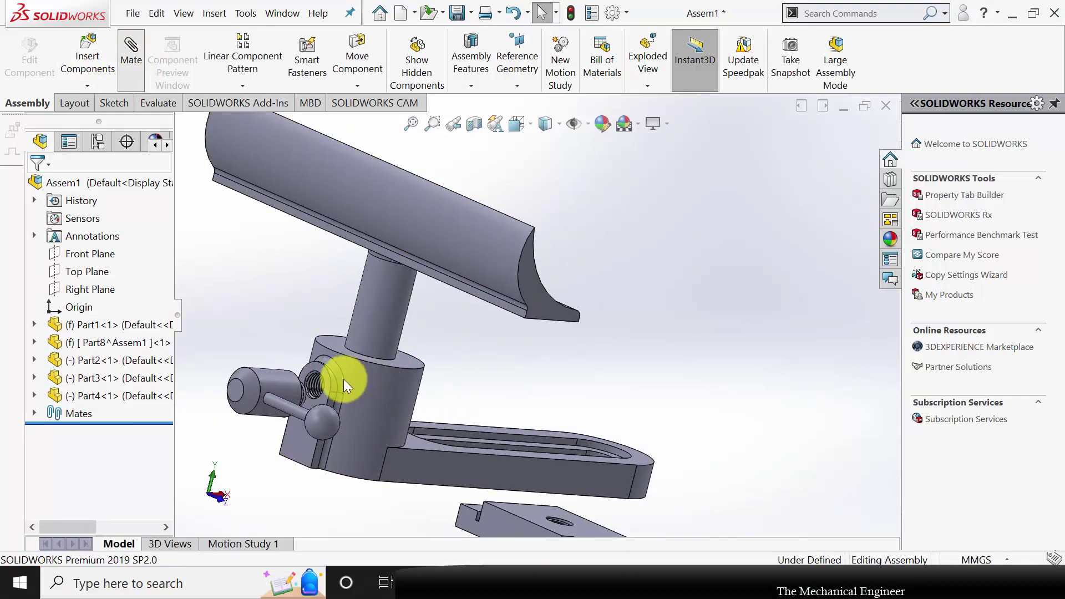
scroll(311, 397, down, 6)
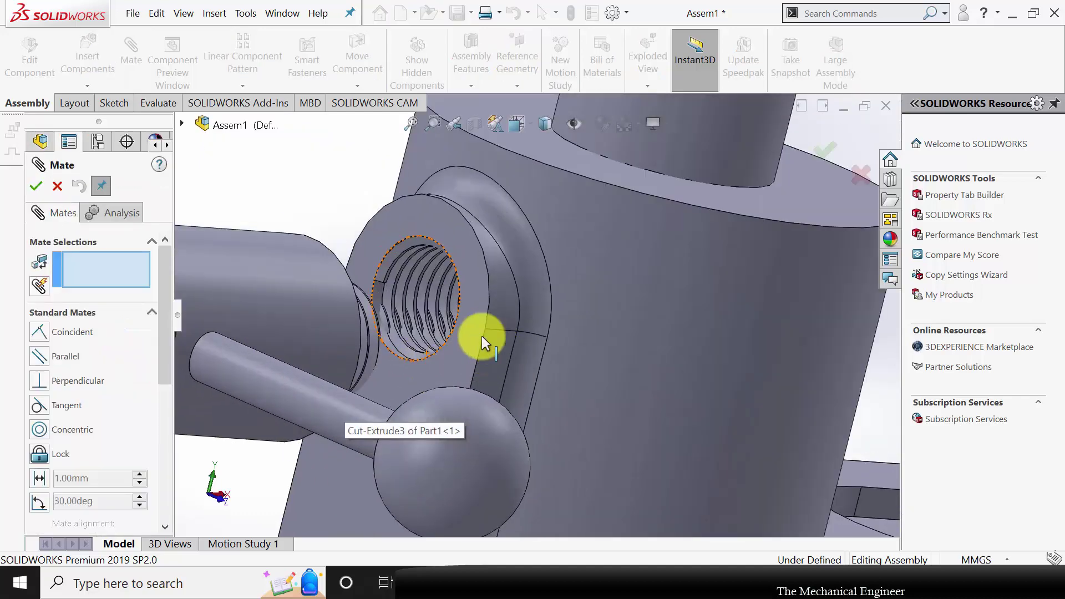
click(444, 351)
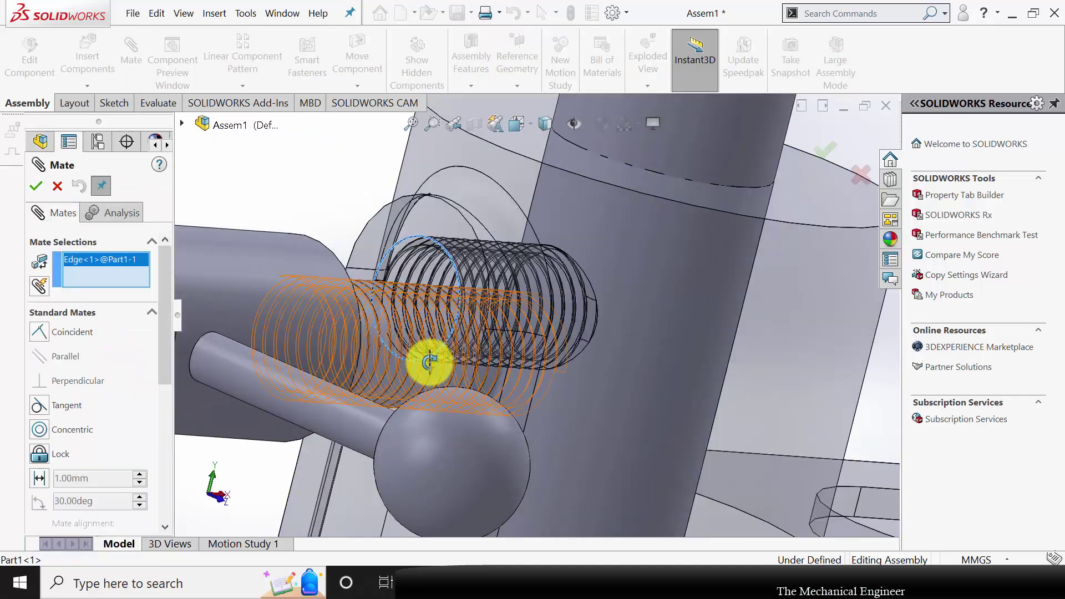
middle_drag(428, 361, 273, 321)
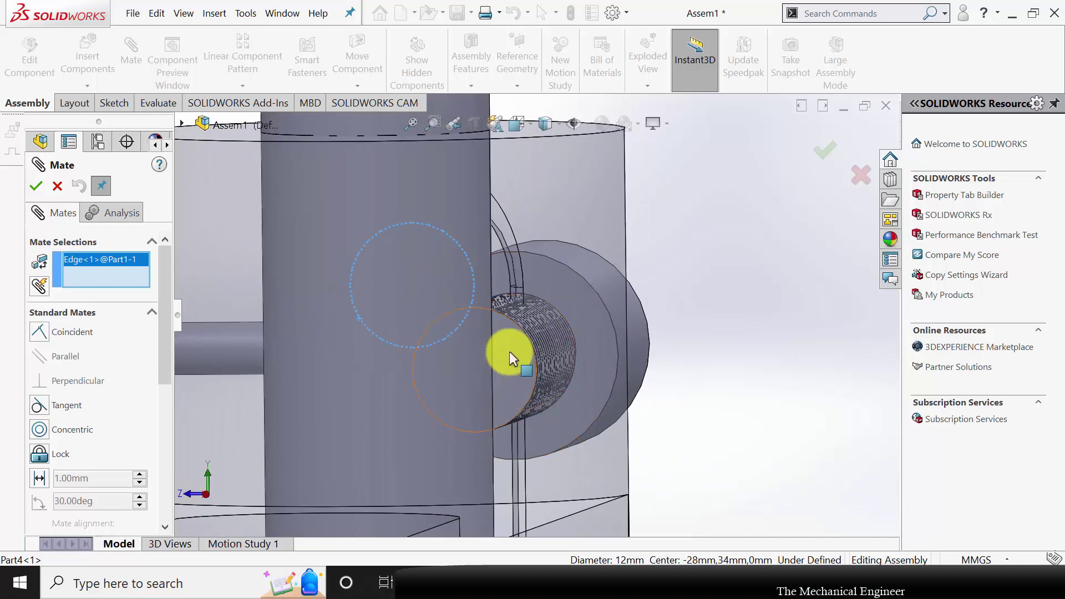
click(521, 331)
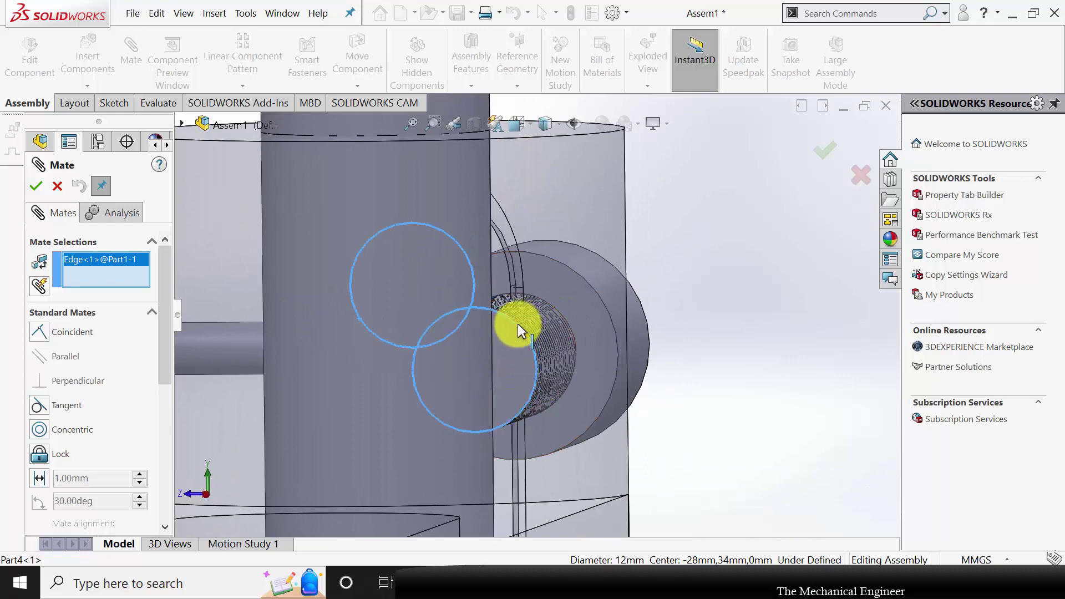
click(42, 429)
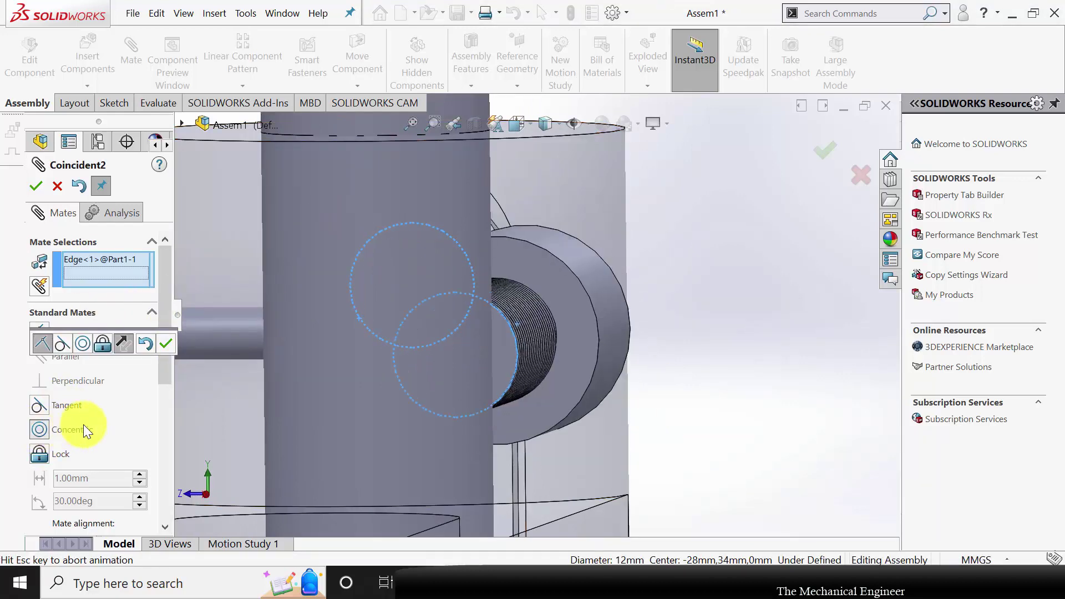
click(65, 189)
middle_drag(356, 364, 309, 321)
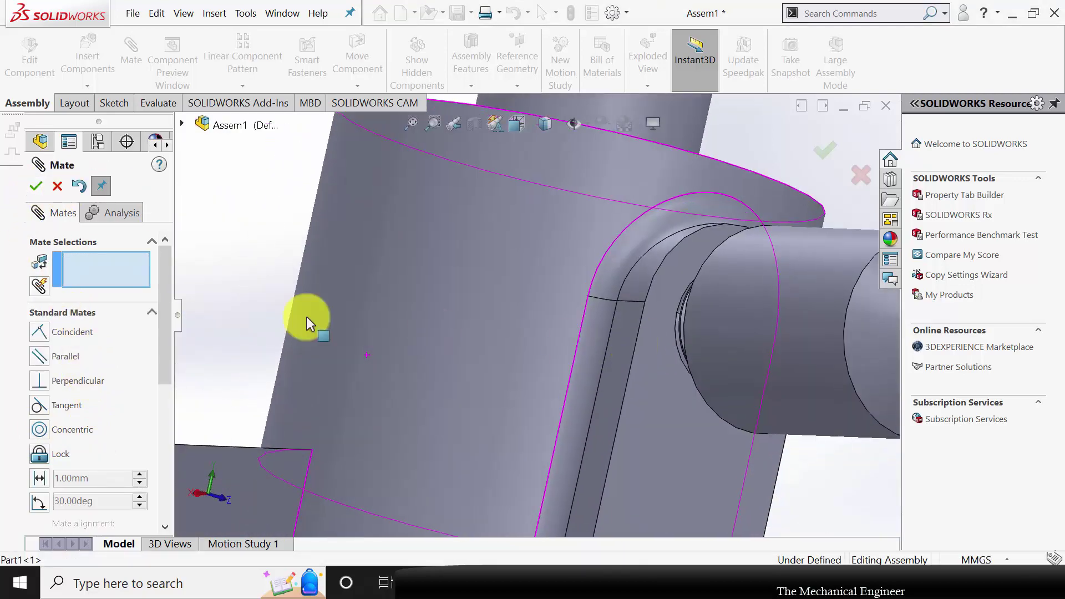
click(57, 187)
Move Part4 outward along its axis until its threaded shank is clear of Part1's side hole.
scroll(389, 291, up, 3)
scroll(443, 311, up, 3)
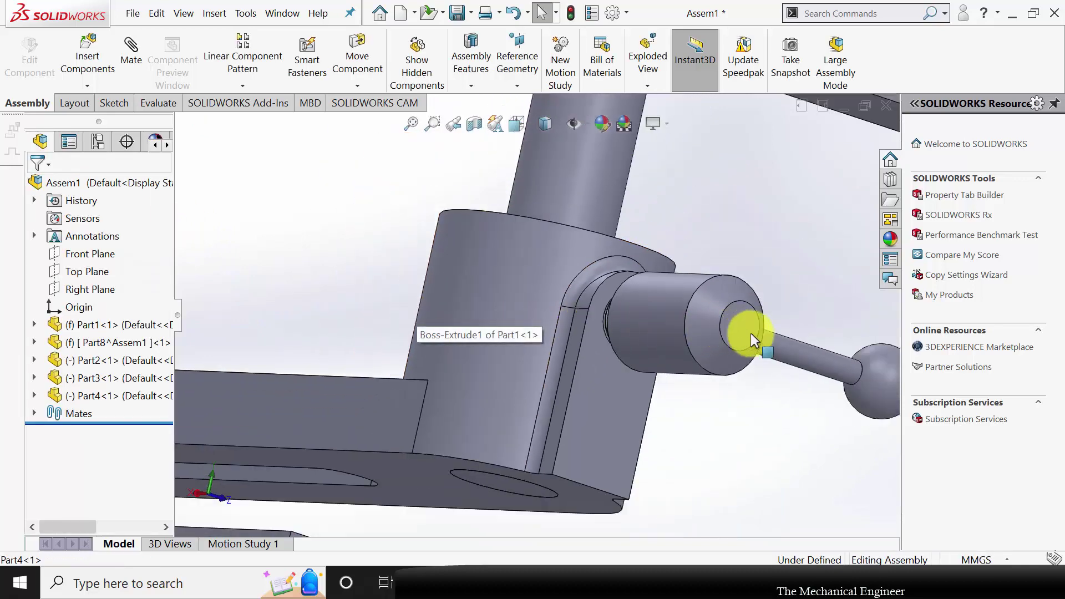
drag(751, 332, 996, 408)
click(740, 406)
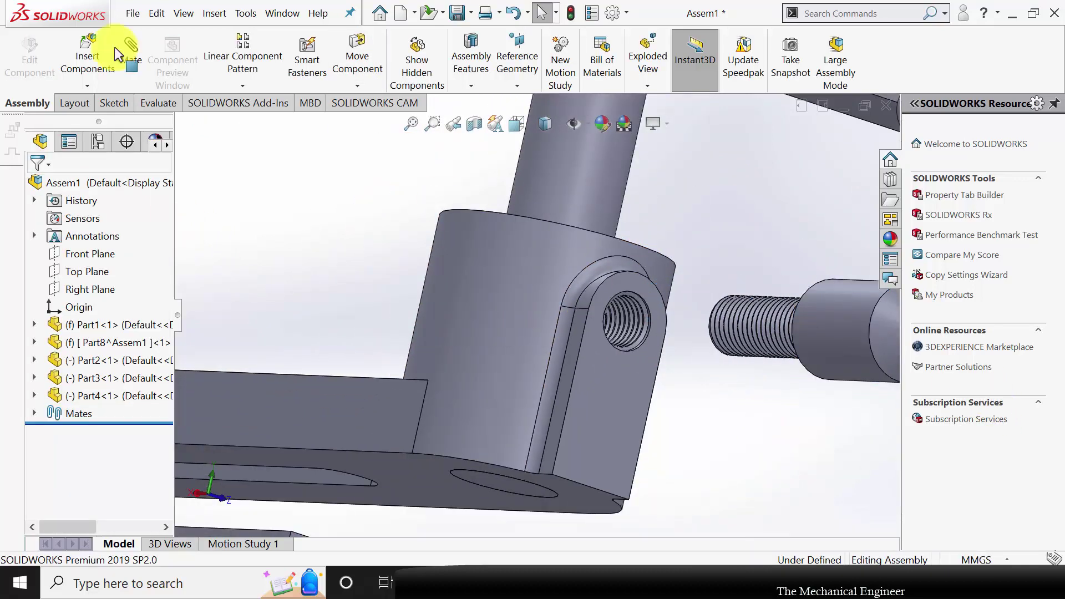
Add a Tangent mate between the flat end face of Part4's threaded shank and the cylindrical face of Part3's shaft.
click(129, 53)
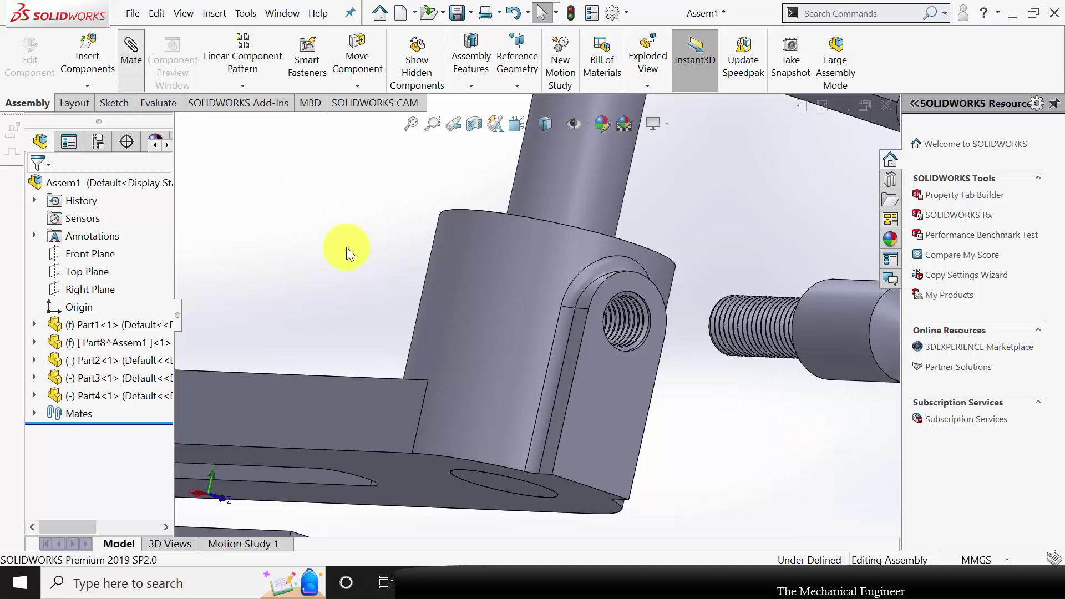
middle_drag(311, 253, 655, 350)
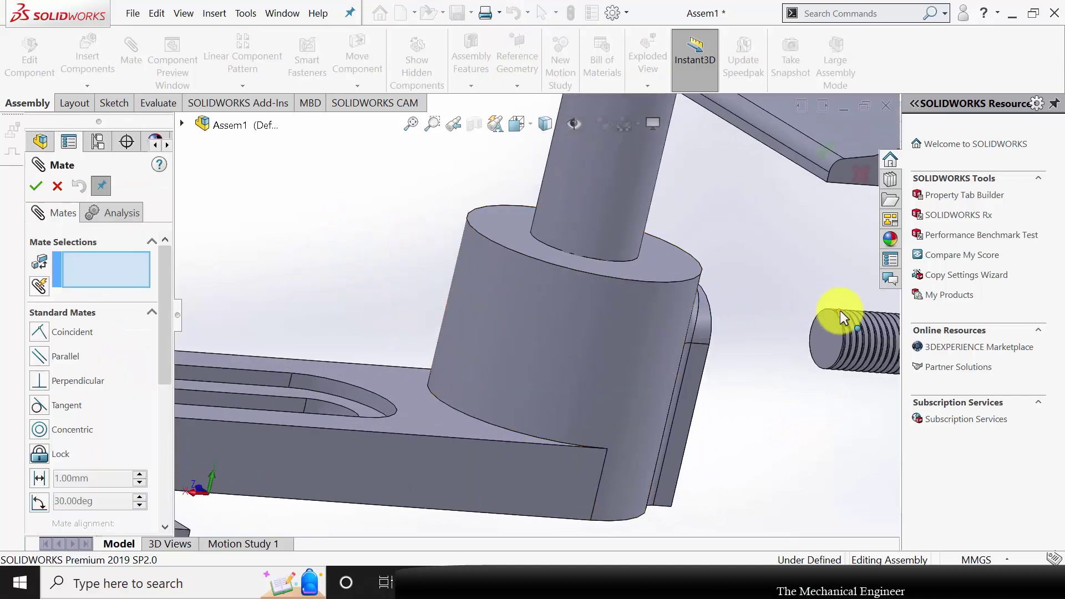
click(833, 327)
middle_drag(788, 408, 766, 368)
click(778, 384)
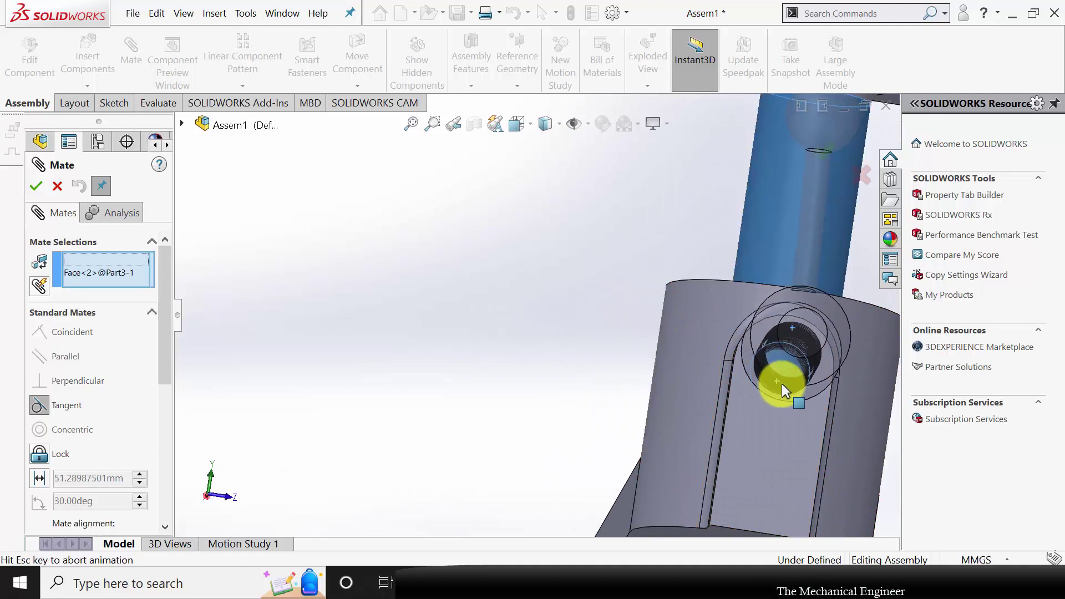
click(31, 191)
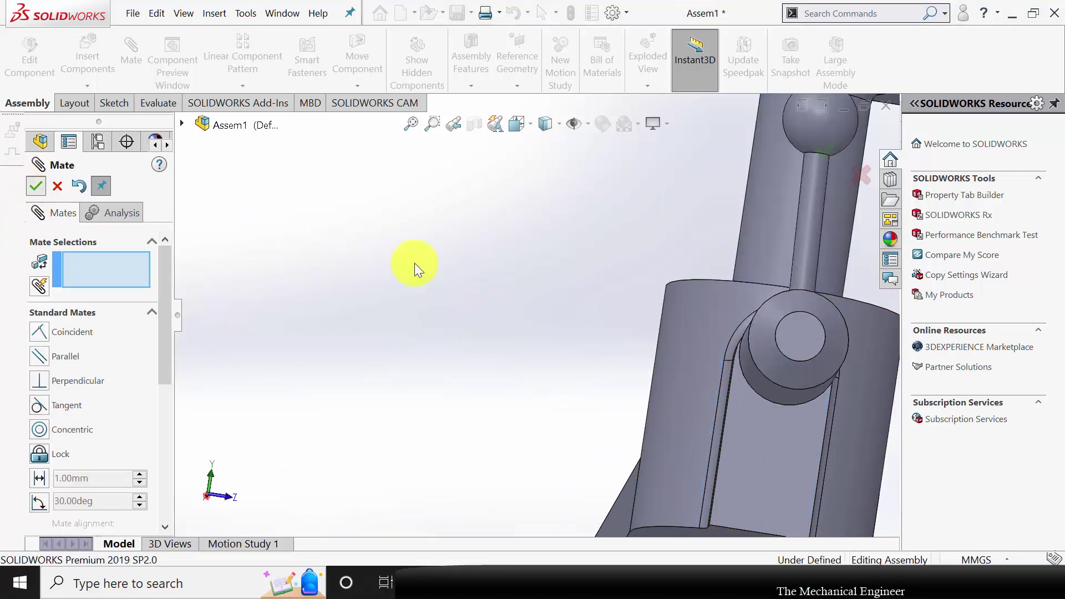
key(Escape)
Insert the hex bolt Part5 into the assembly and place it upright near the slot of Part1's arm.
scroll(611, 315, up, 5)
middle_drag(611, 316, 590, 435)
click(89, 44)
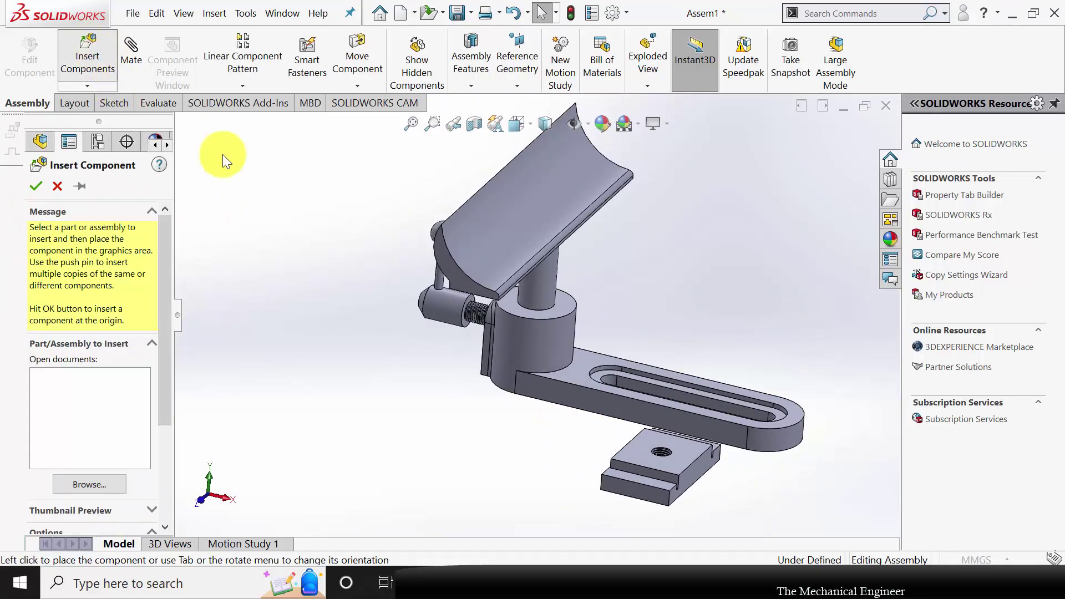
click(188, 210)
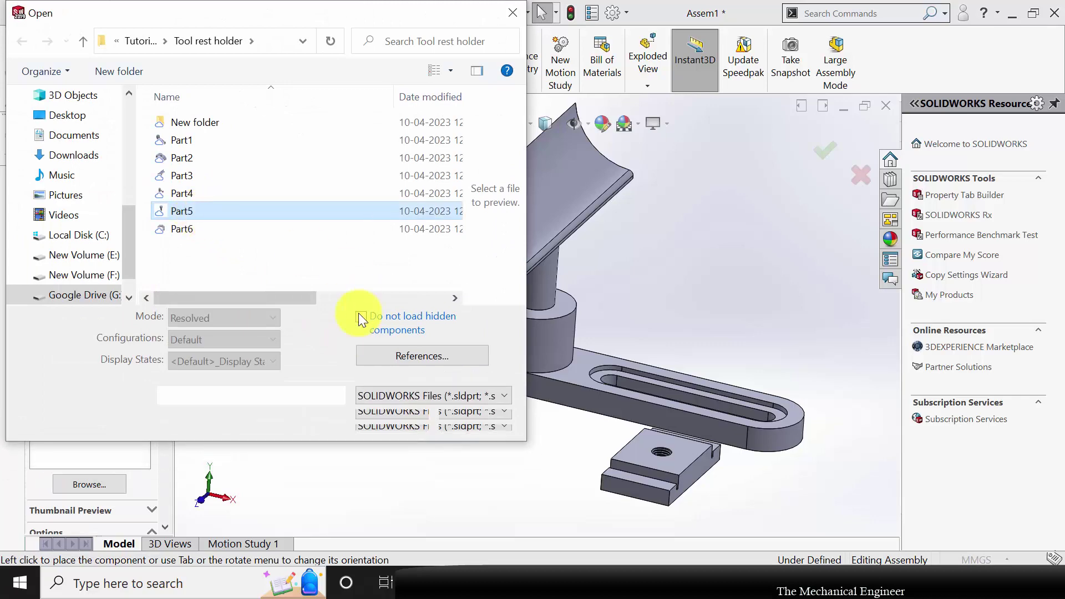
click(383, 449)
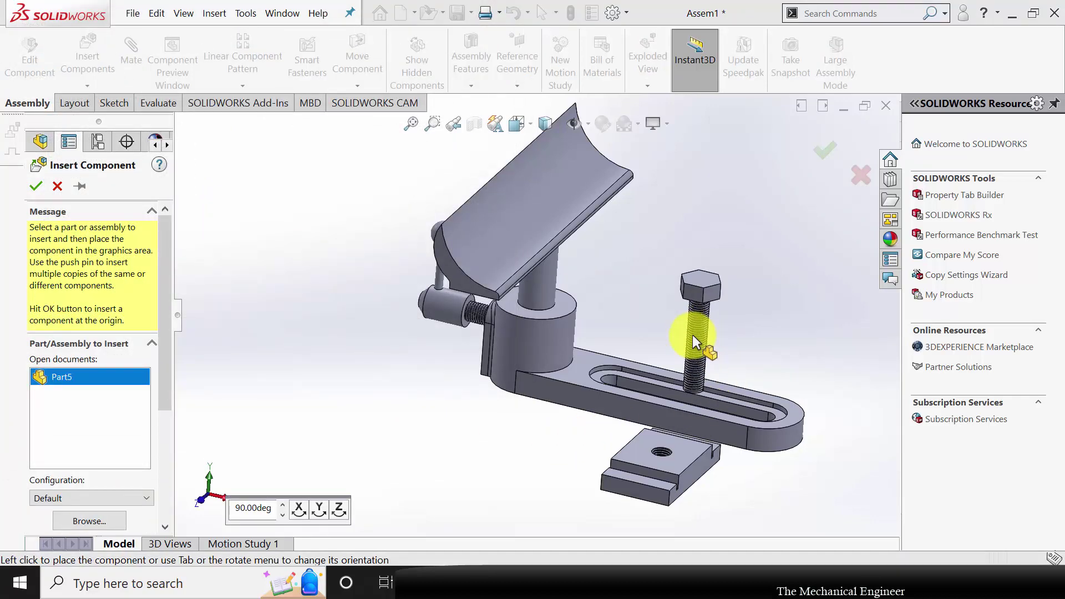
click(689, 335)
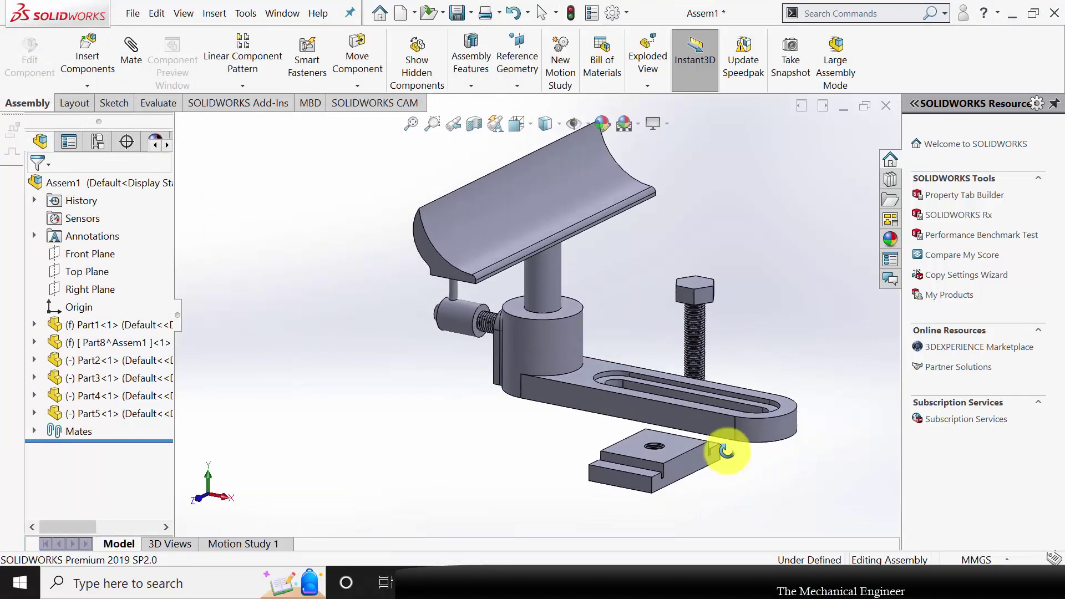
scroll(738, 389, down, 5)
middle_drag(713, 428, 694, 405)
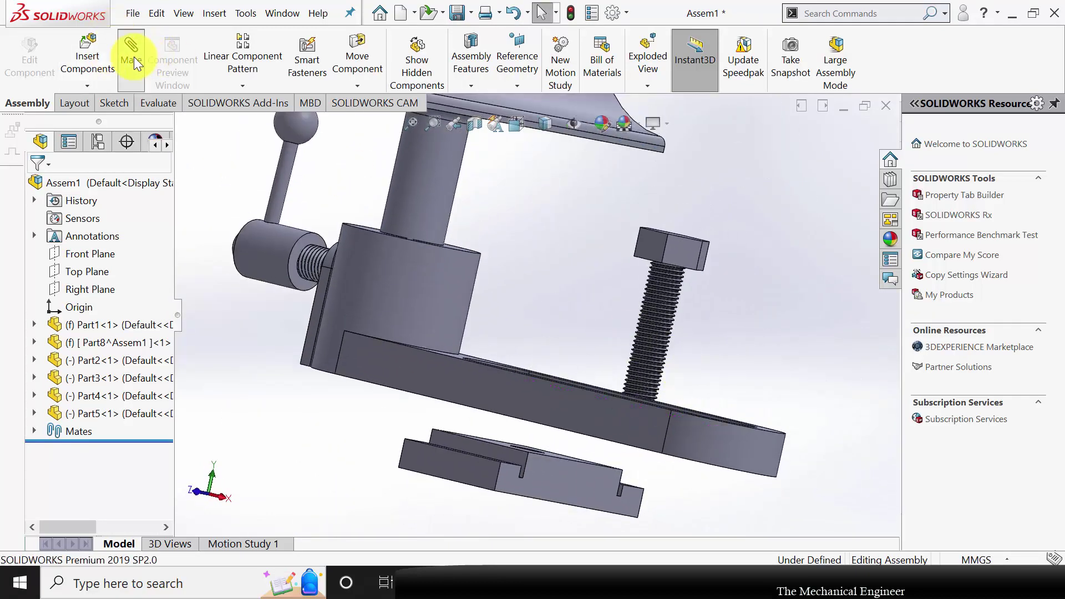
middle_drag(745, 391, 748, 361)
click(748, 367)
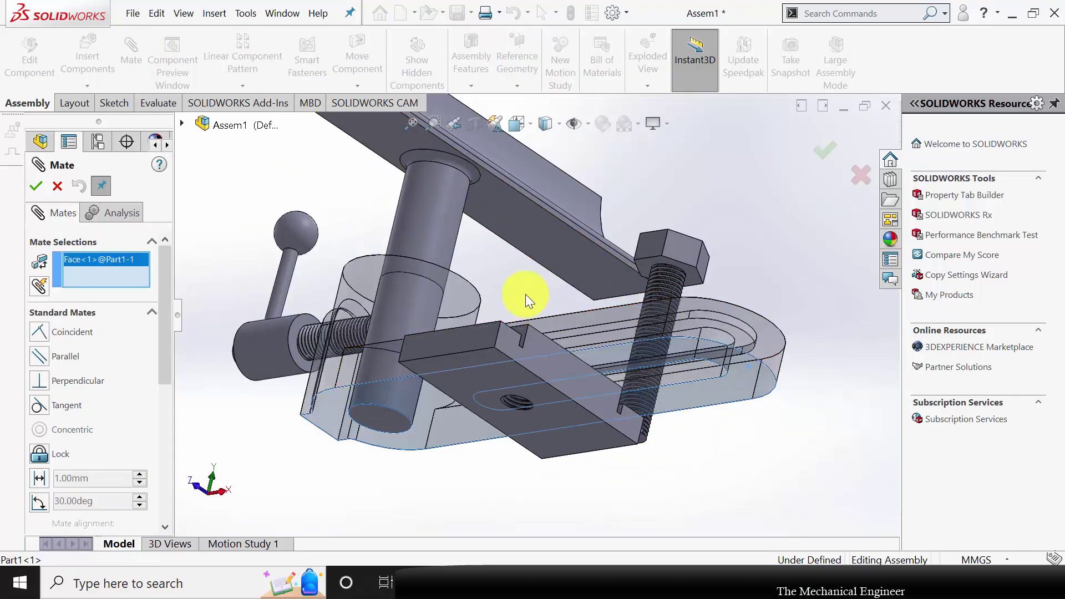
click(54, 183)
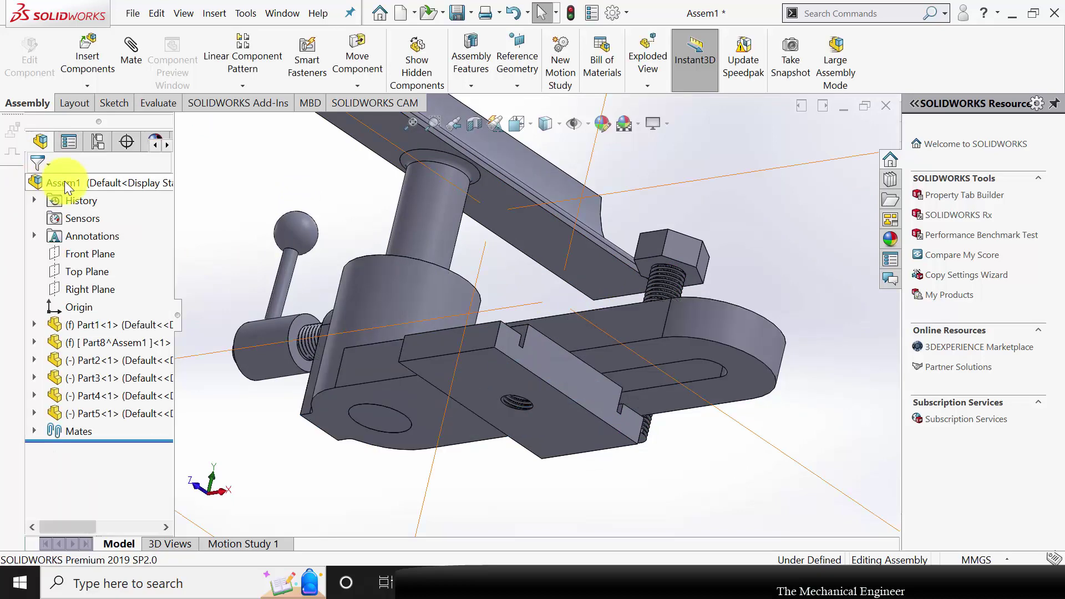
Add a Coincident mate between the circular edge of Part2's threaded hole and the end edge of Part5's threaded shank.
click(126, 60)
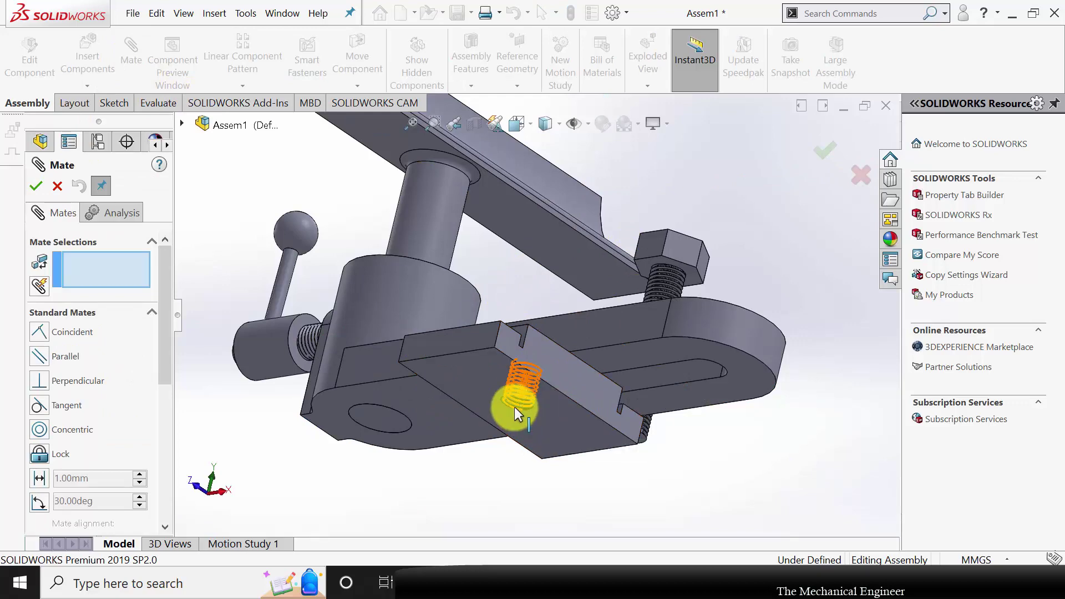
middle_drag(500, 290, 764, 495)
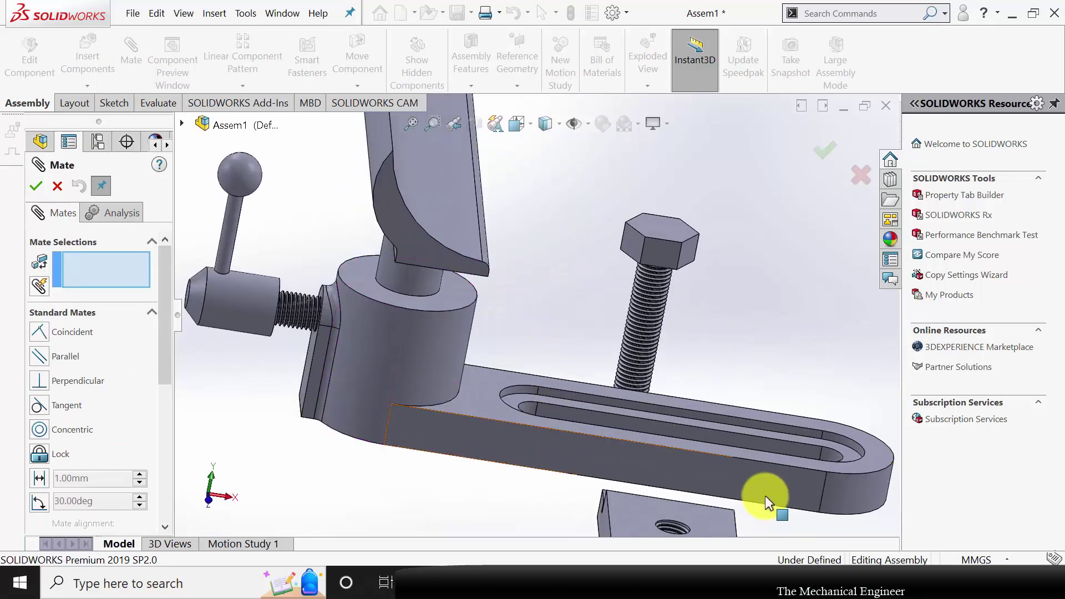
click(680, 522)
scroll(691, 476, up, 3)
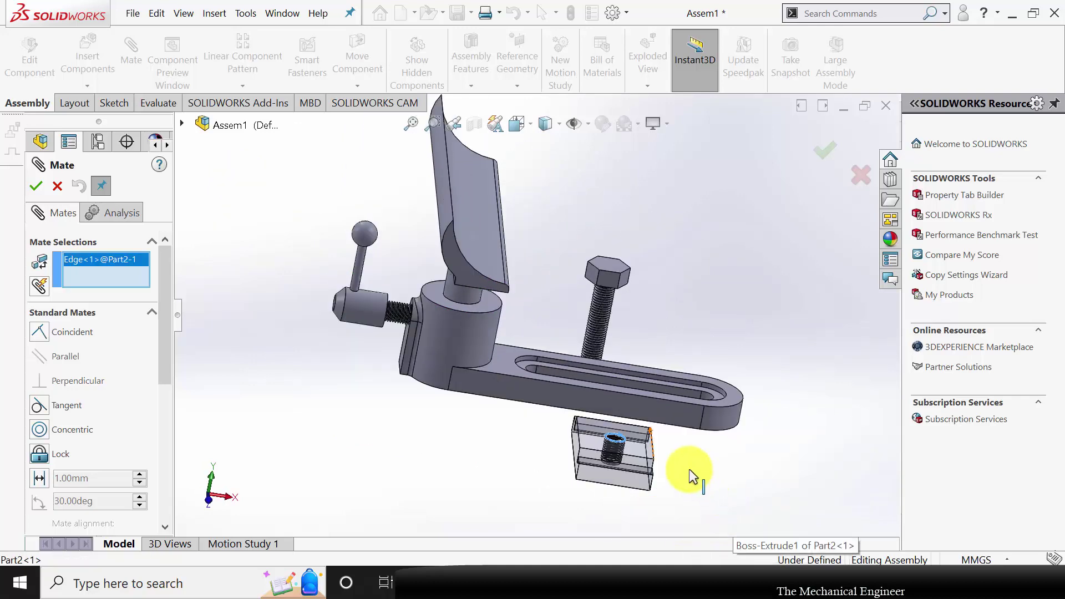
middle_drag(693, 477, 571, 373)
scroll(489, 364, down, 8)
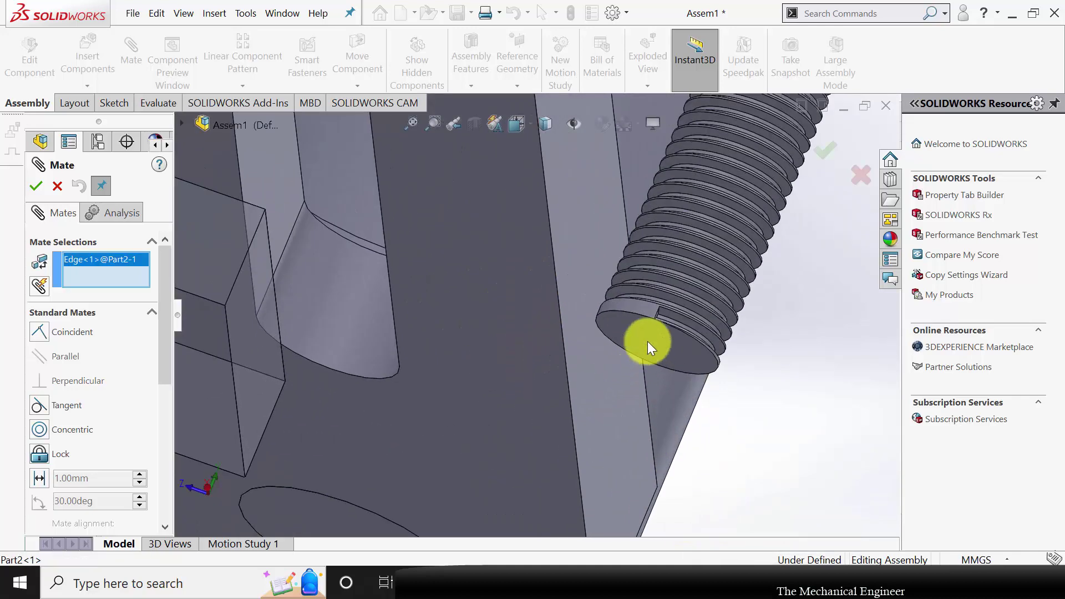
click(637, 312)
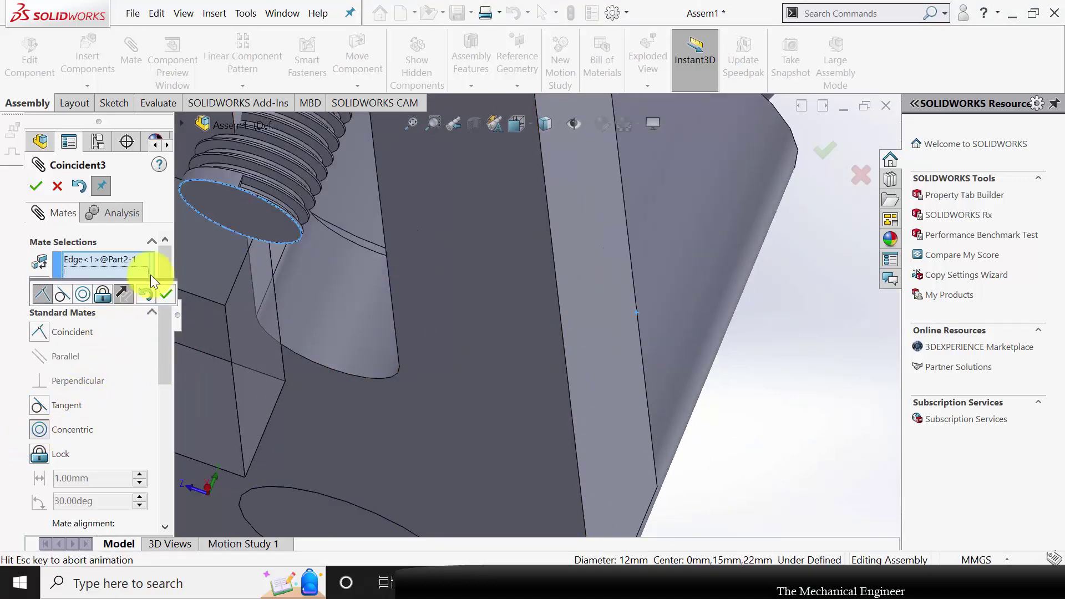
click(36, 186)
Add a Tangent mate between the inner side wall of Part1's slot and the circular edge of Part2's threaded hole.
scroll(364, 304, up, 5)
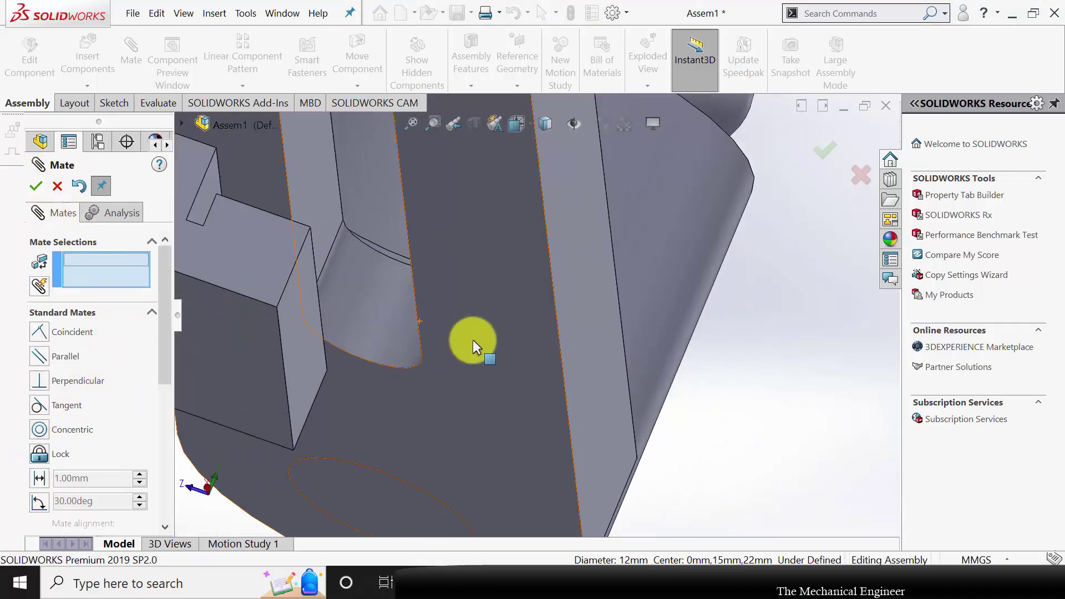
middle_drag(457, 266, 511, 400)
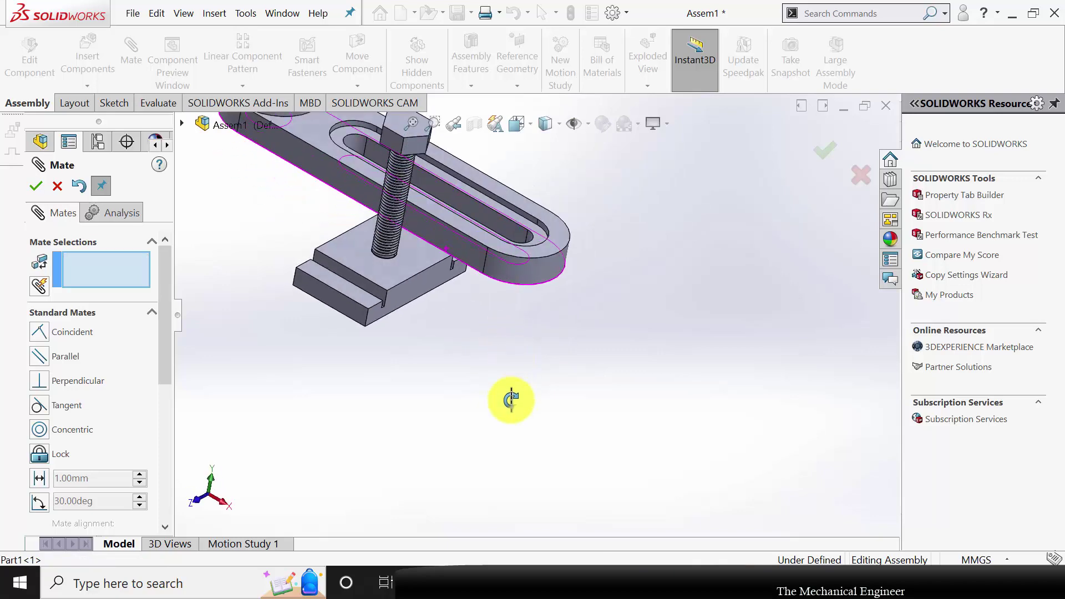
click(455, 195)
middle_drag(422, 368, 596, 438)
scroll(597, 439, down, 3)
scroll(597, 439, down, 4)
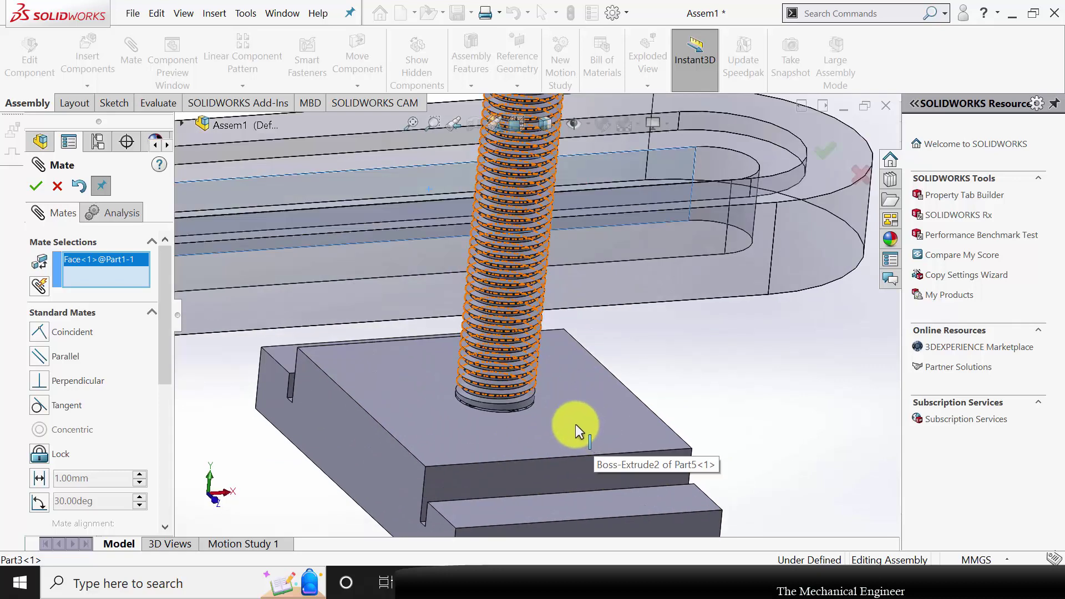
click(477, 406)
click(317, 387)
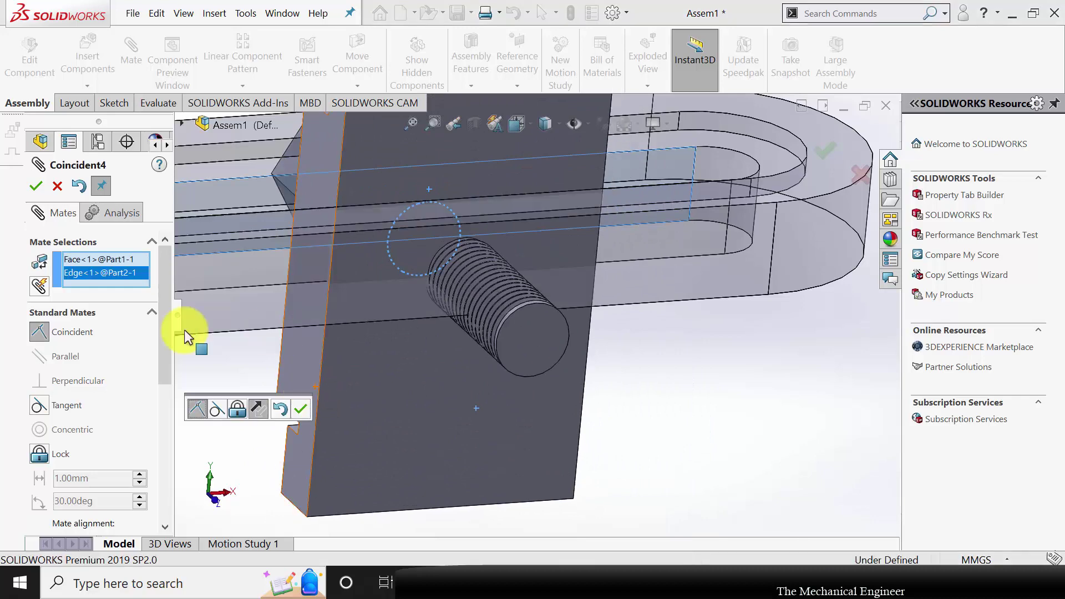
click(37, 409)
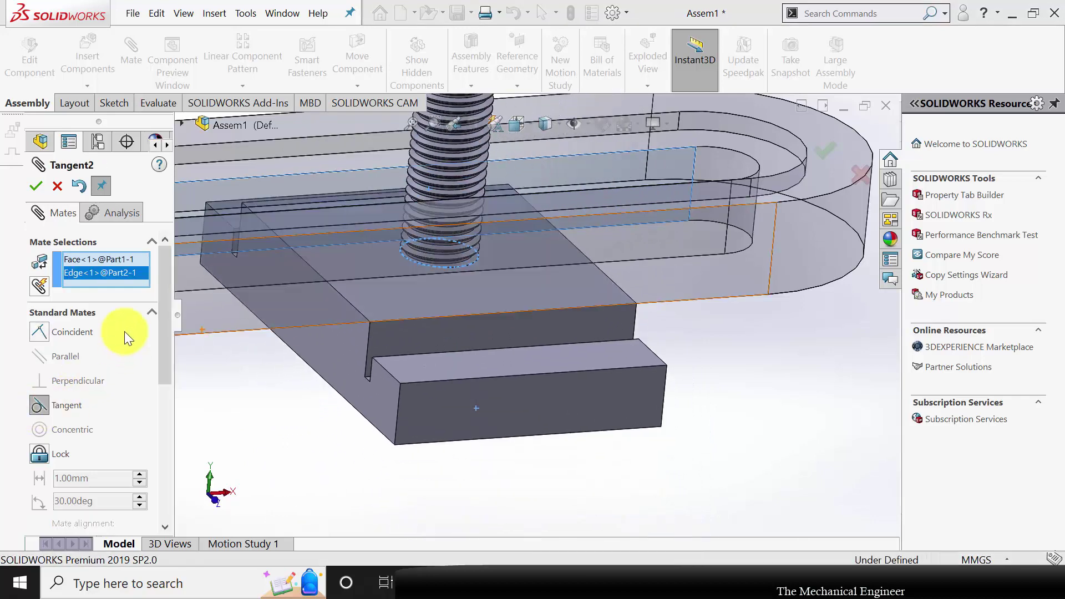
click(32, 187)
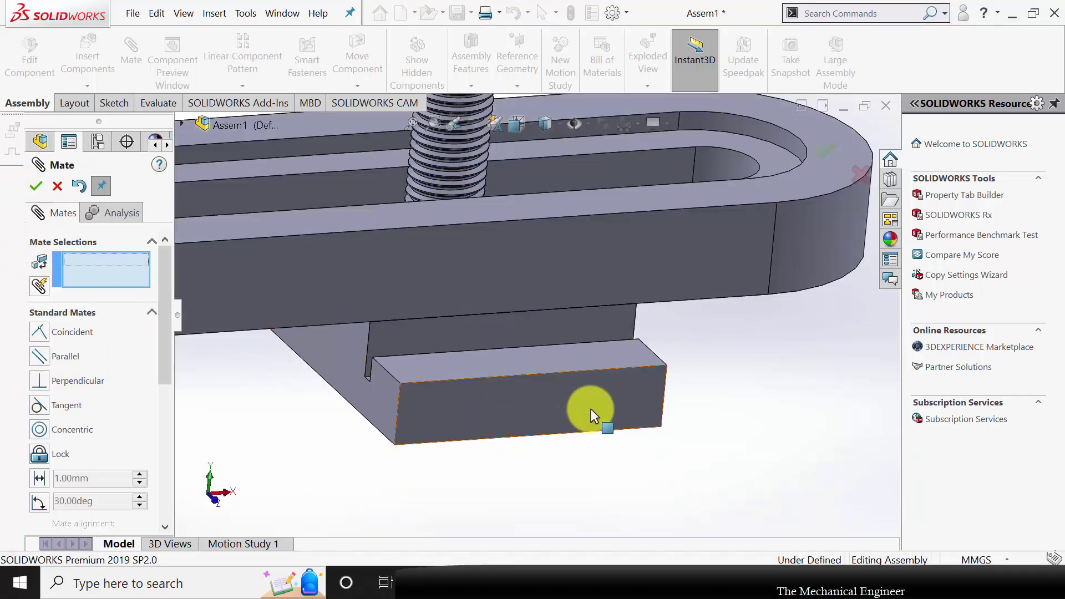
scroll(673, 417, up, 5)
middle_drag(667, 414, 642, 410)
click(35, 187)
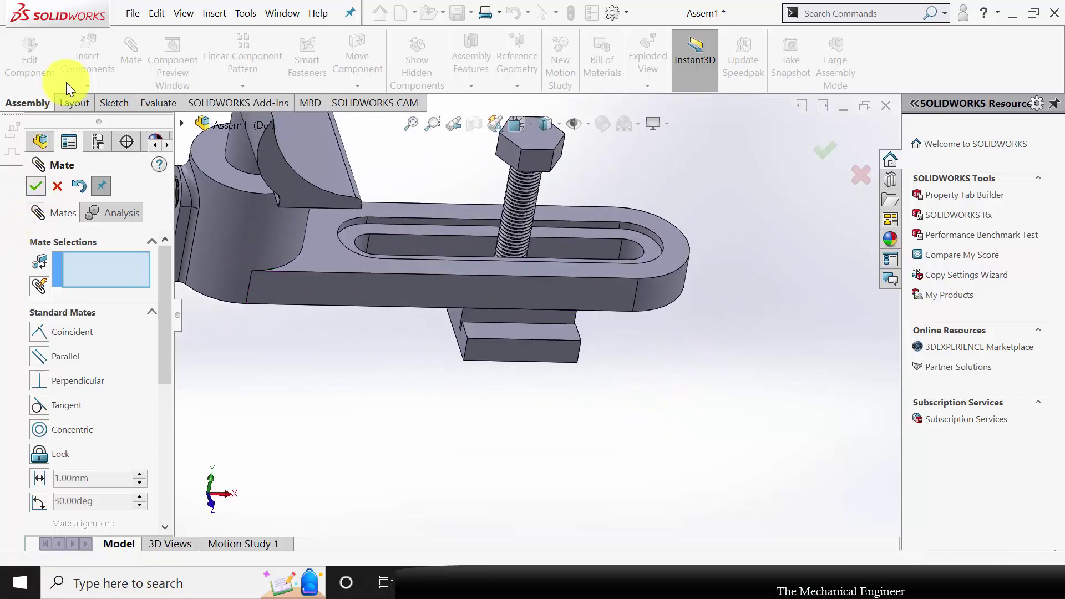
Insert the washer Part6 into the assembly and place it beside the bolt shank at the slot of Part1's arm.
click(88, 55)
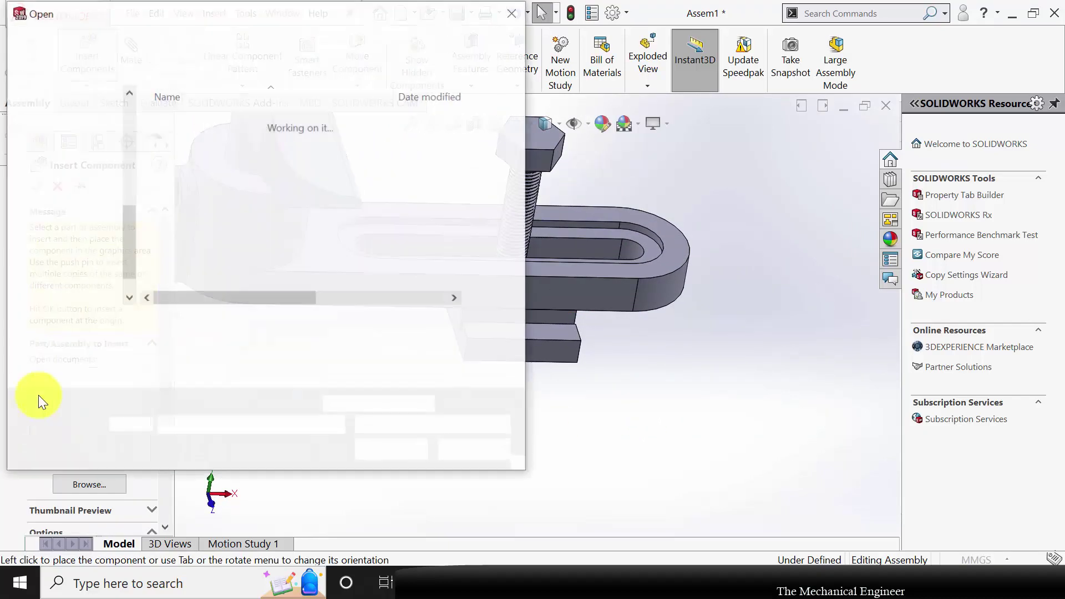
click(200, 226)
double_click(200, 225)
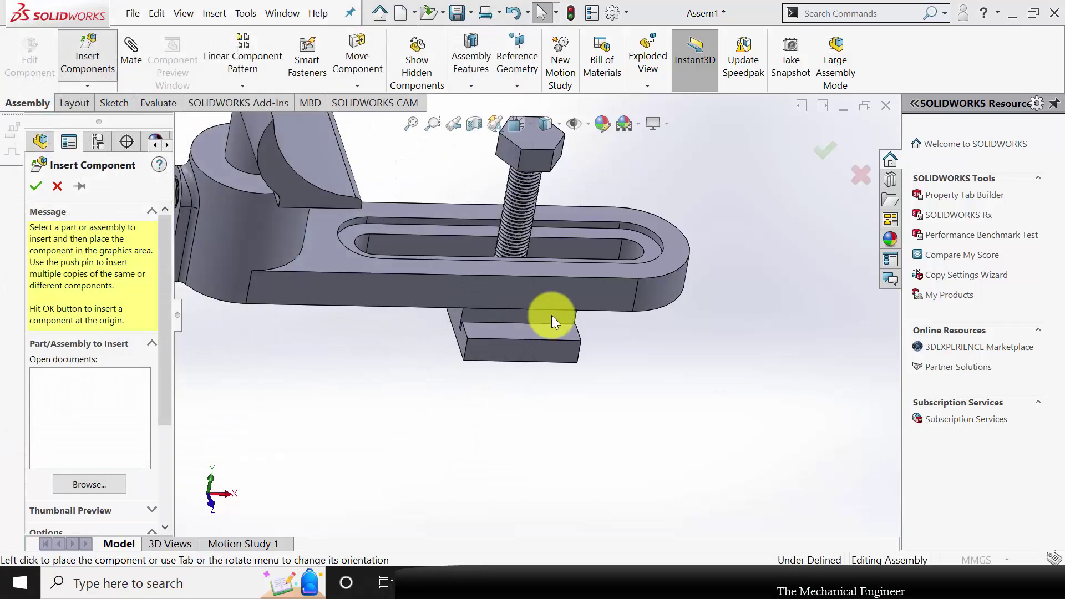
click(508, 228)
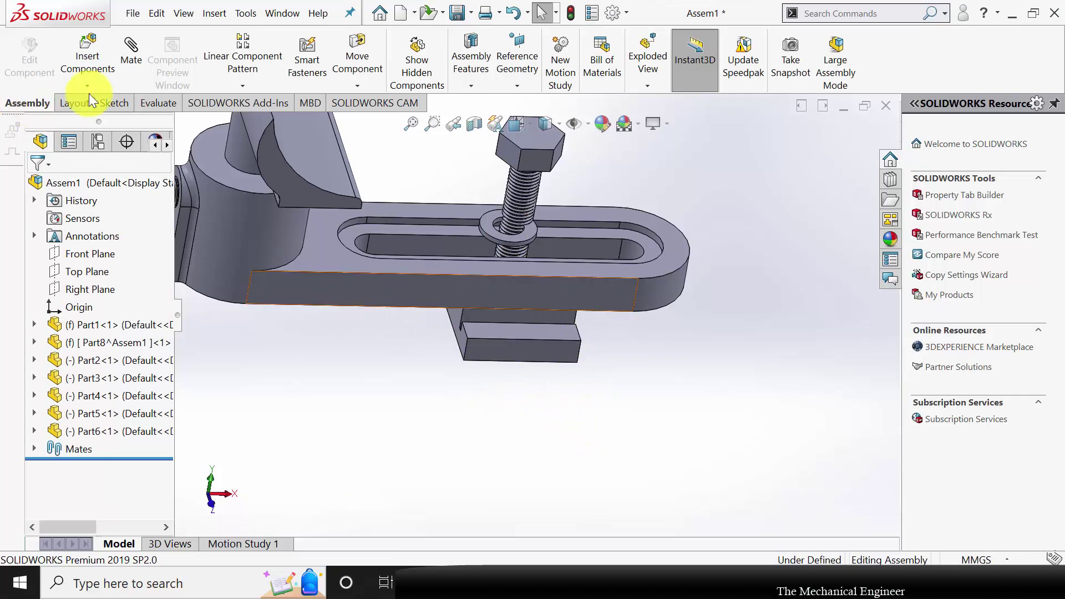
Add a Coincident mate between the recessed ledge face around Part1's slot and the underside of the washer Part6.
click(137, 62)
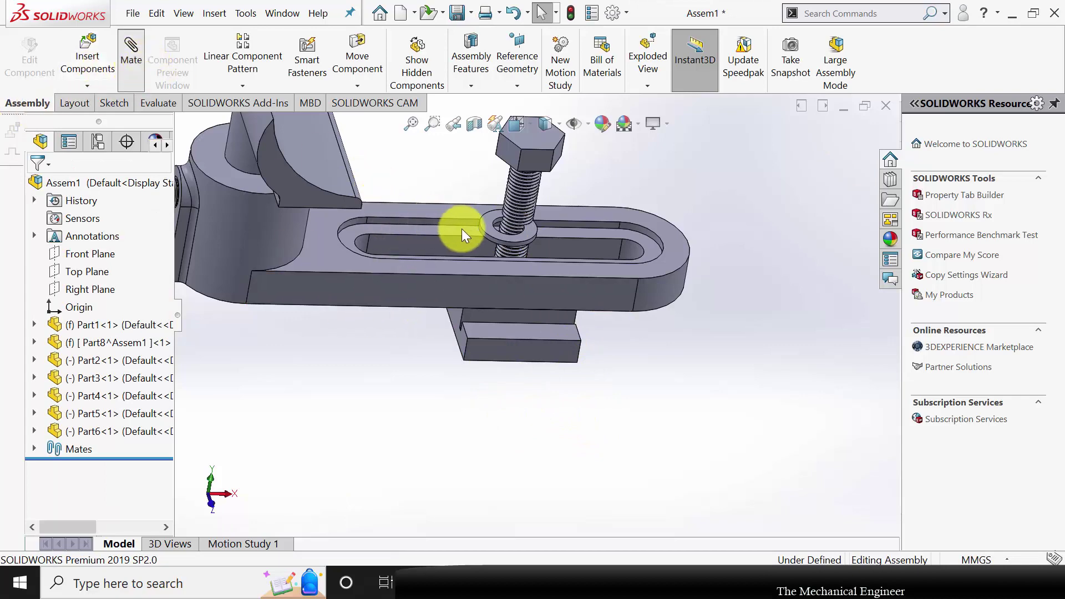
click(476, 235)
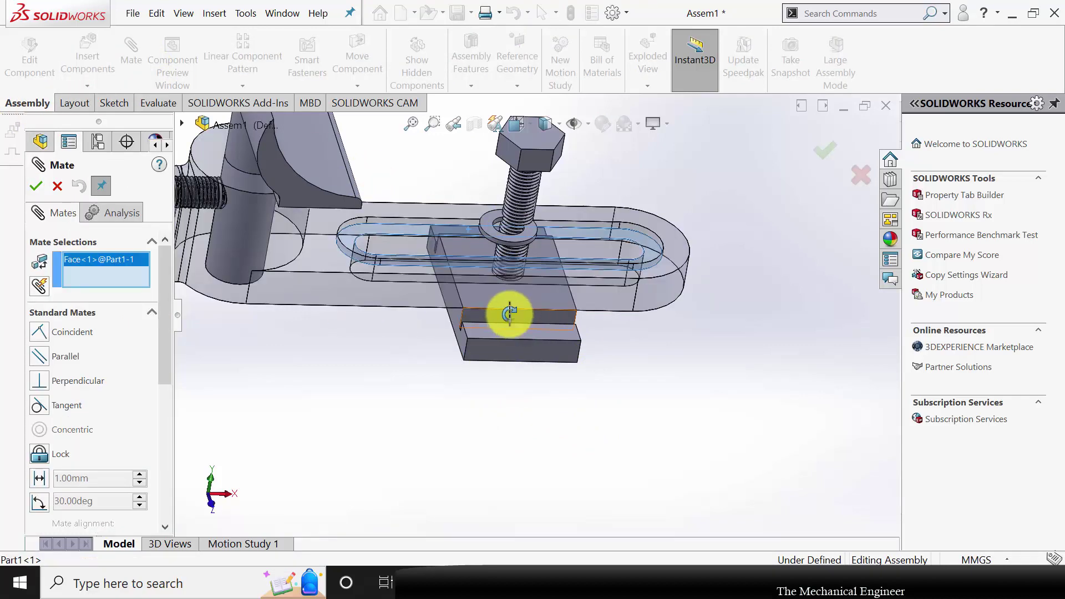
middle_drag(510, 314, 484, 265)
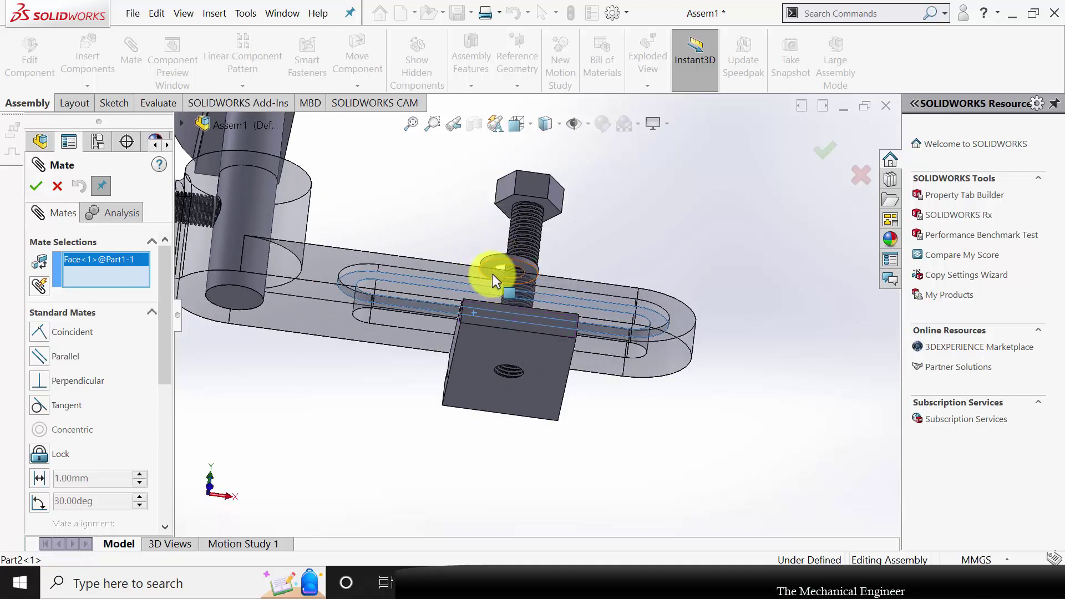
click(491, 262)
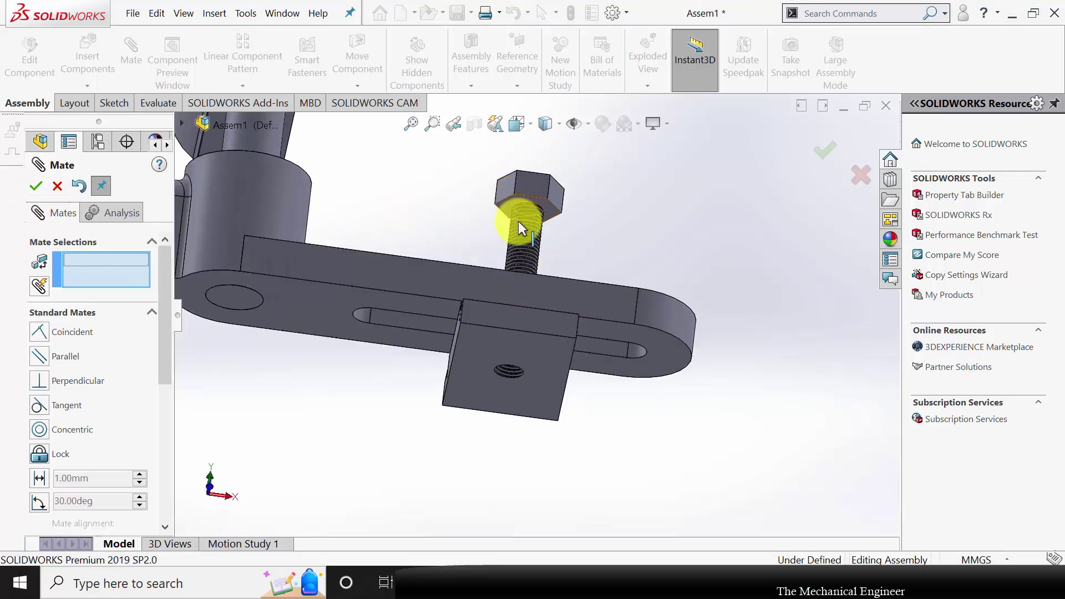
middle_drag(518, 221, 508, 348)
scroll(530, 291, down, 2)
scroll(530, 290, down, 5)
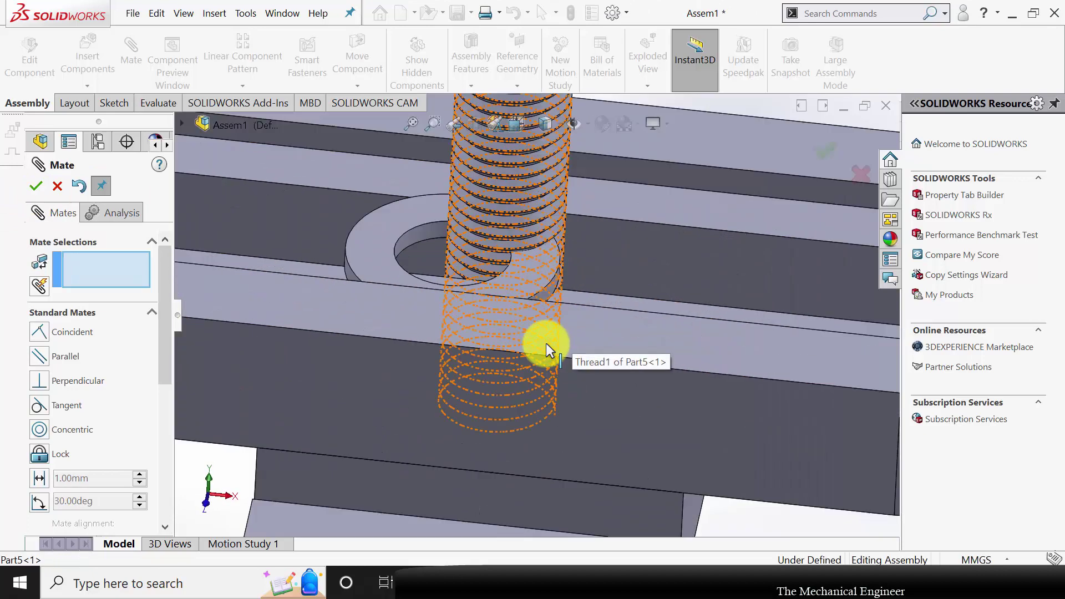
scroll(537, 337, up, 6)
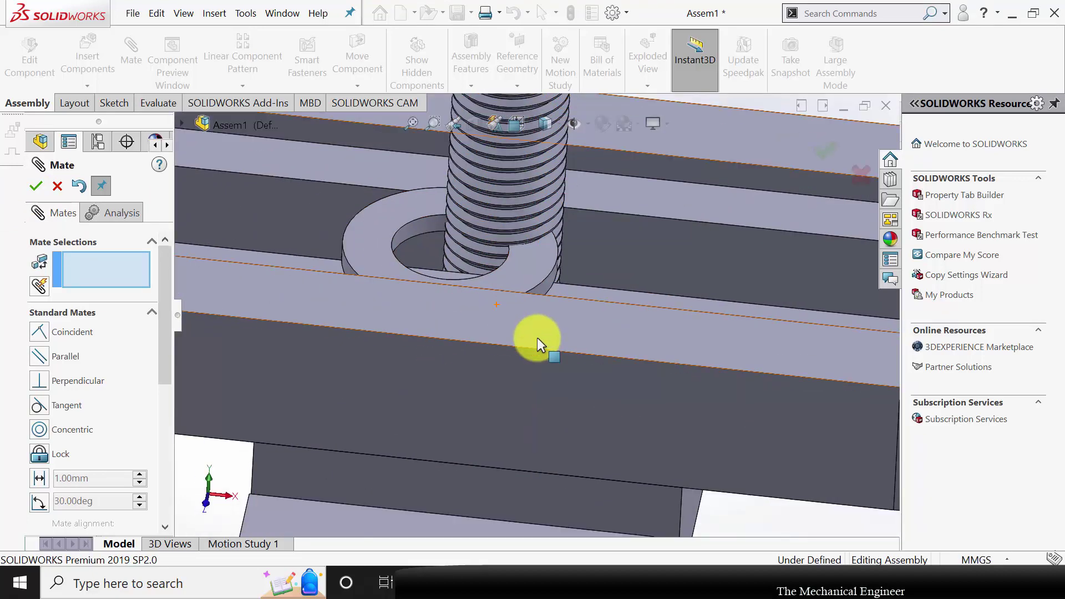
middle_drag(504, 409, 711, 353)
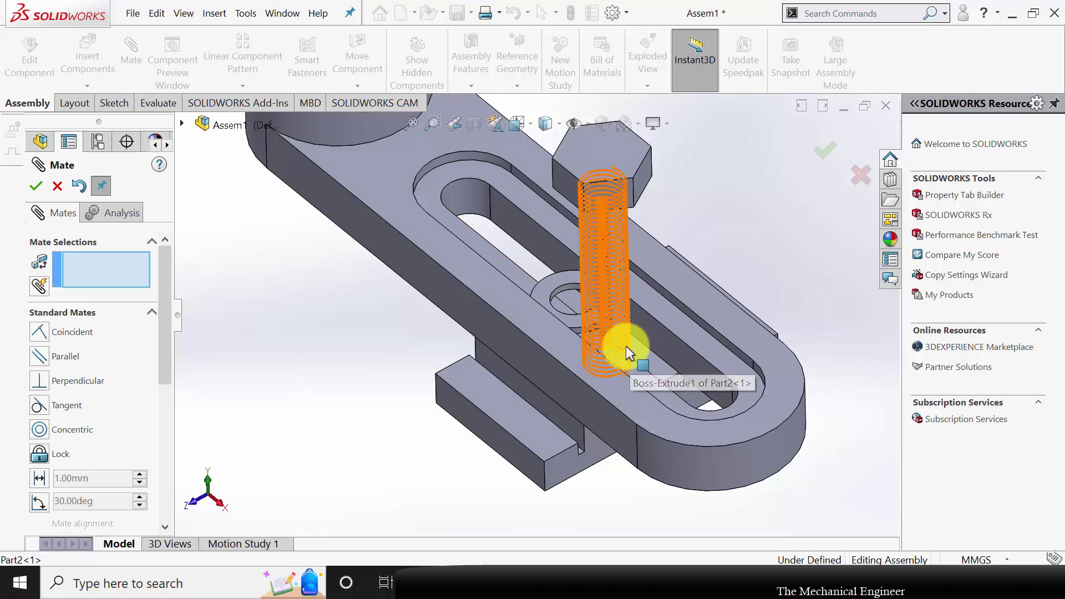
scroll(632, 339, down, 5)
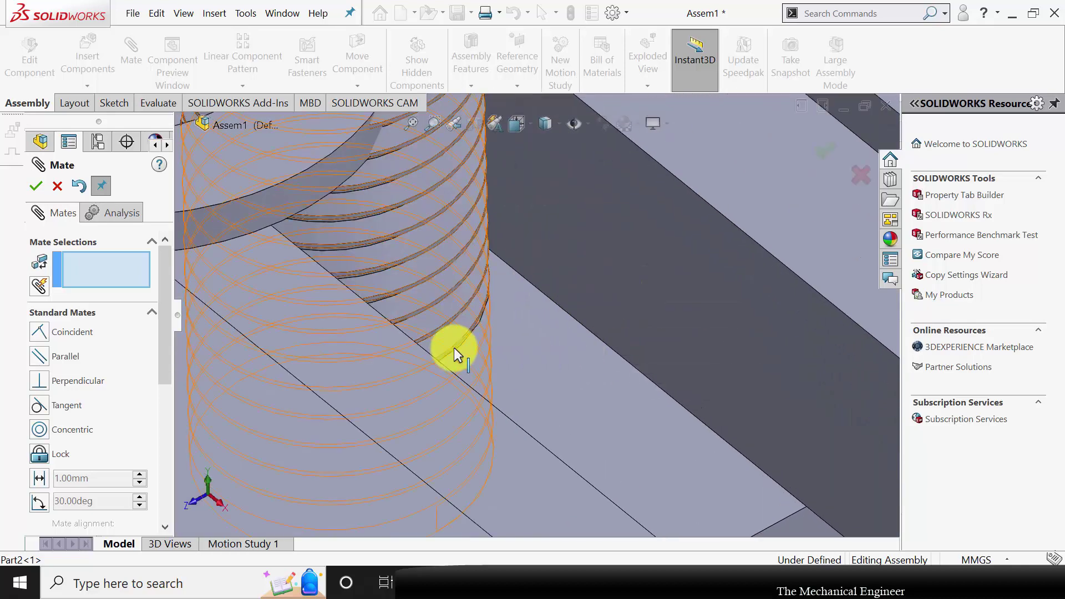
click(457, 350)
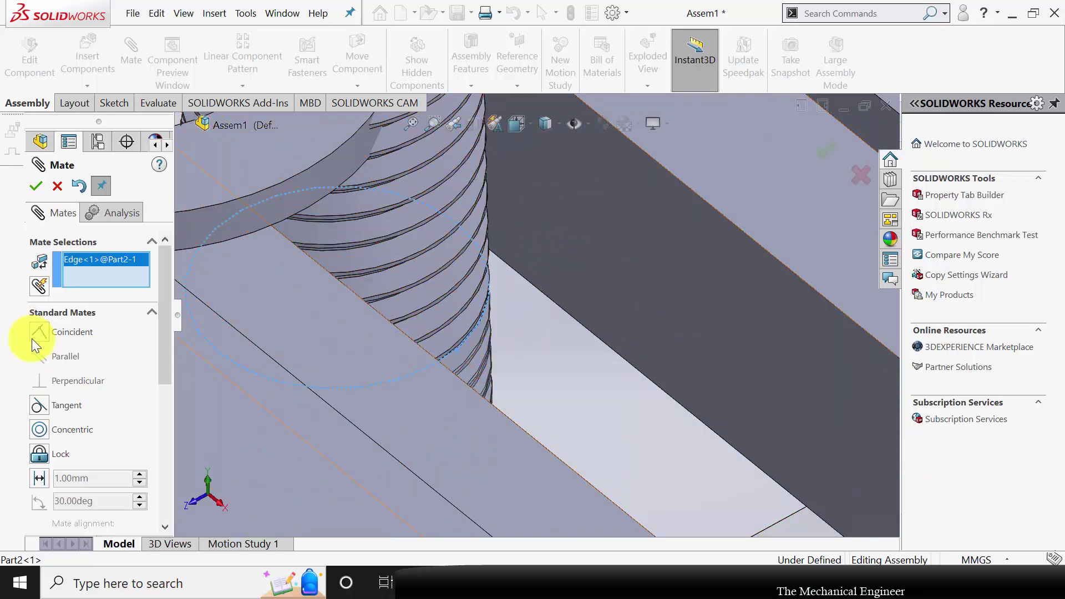
click(39, 429)
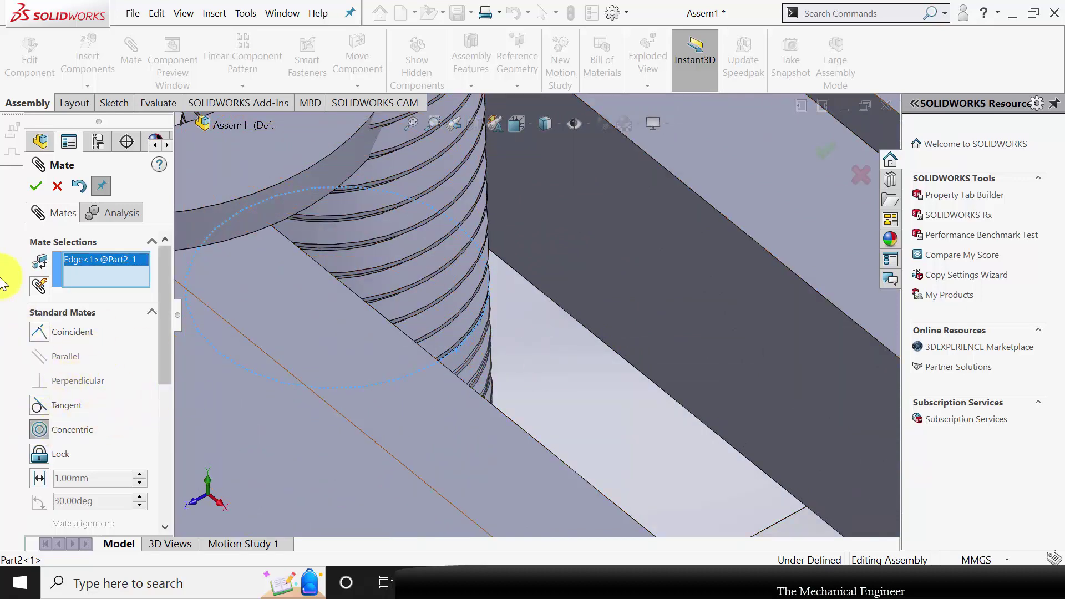
click(36, 187)
click(55, 187)
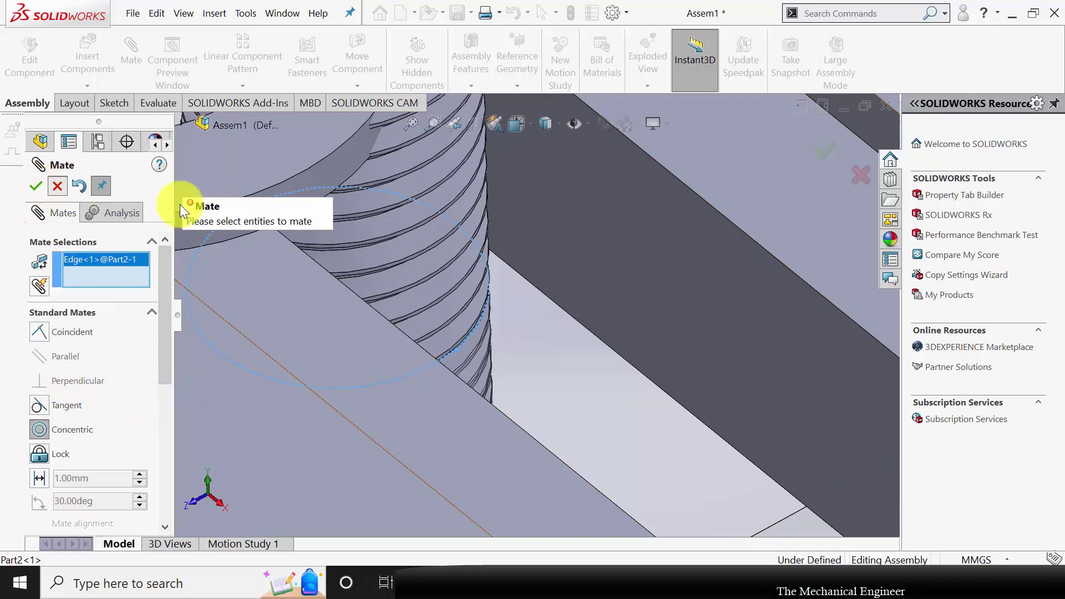
click(134, 48)
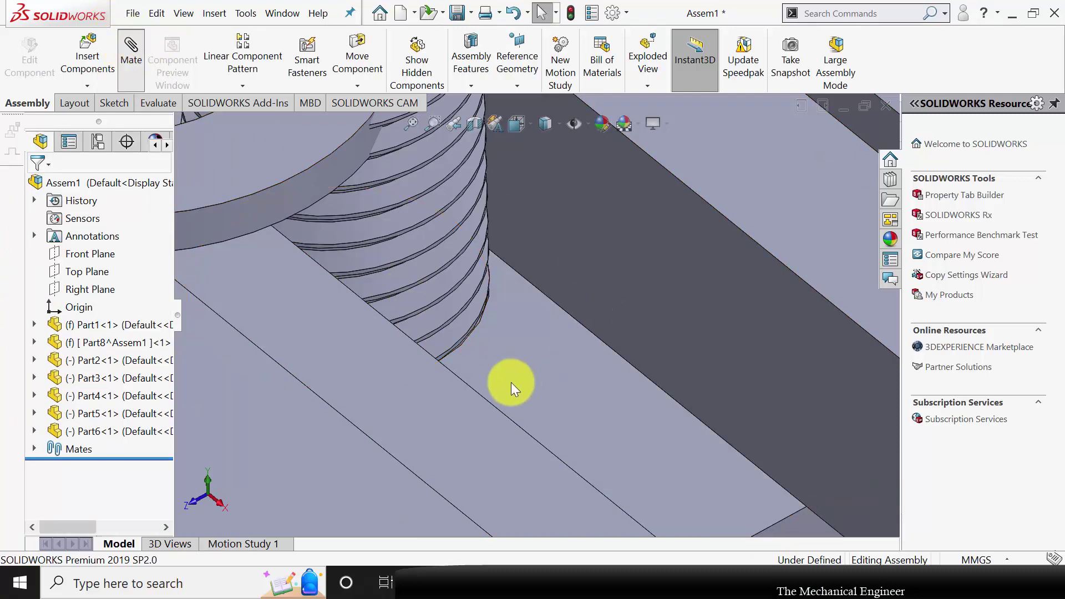
click(460, 348)
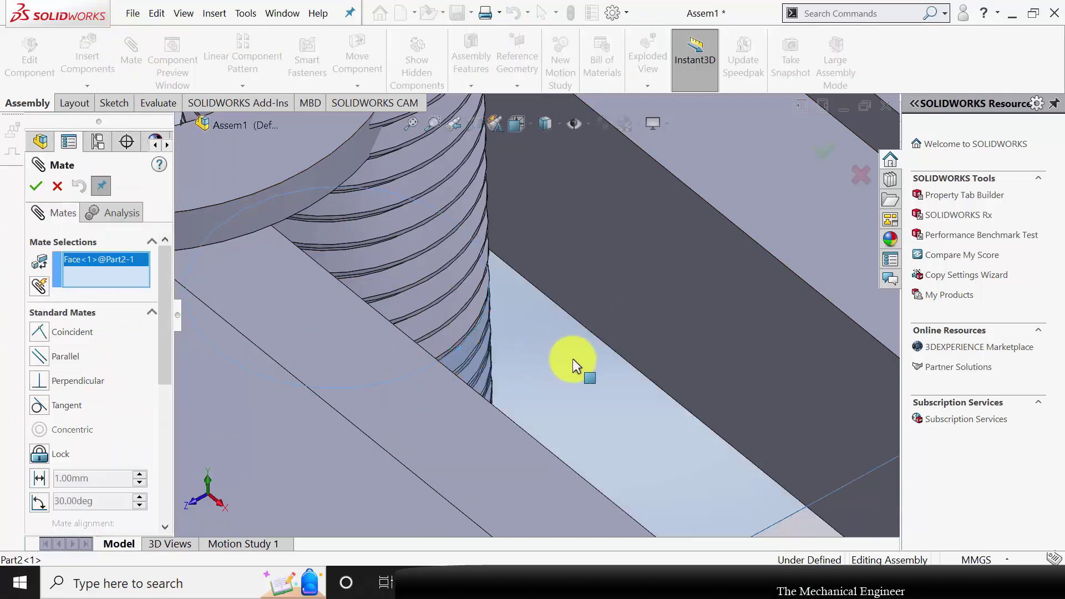
scroll(586, 370, up, 5)
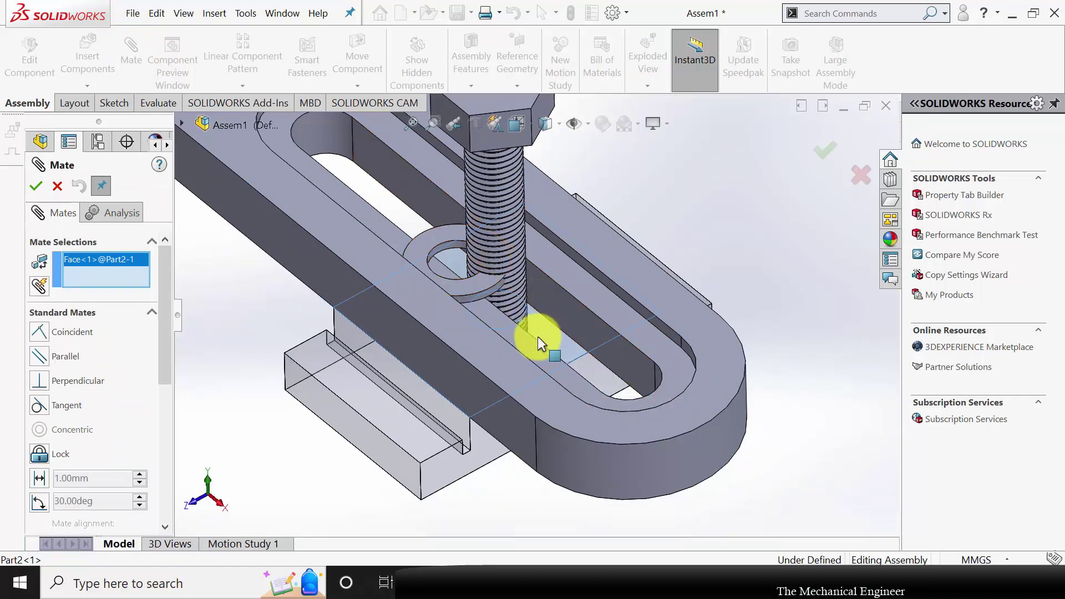
key(Escape)
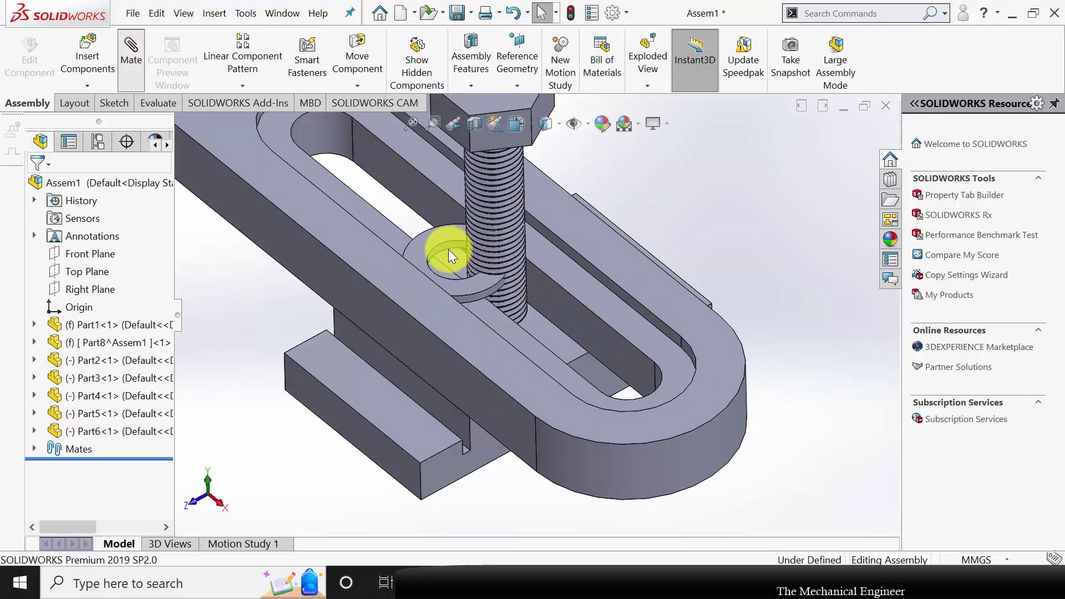
Add a Concentric mate between the inner hole face of the washer Part6 and the circular edge of Part2's threaded hole.
click(442, 247)
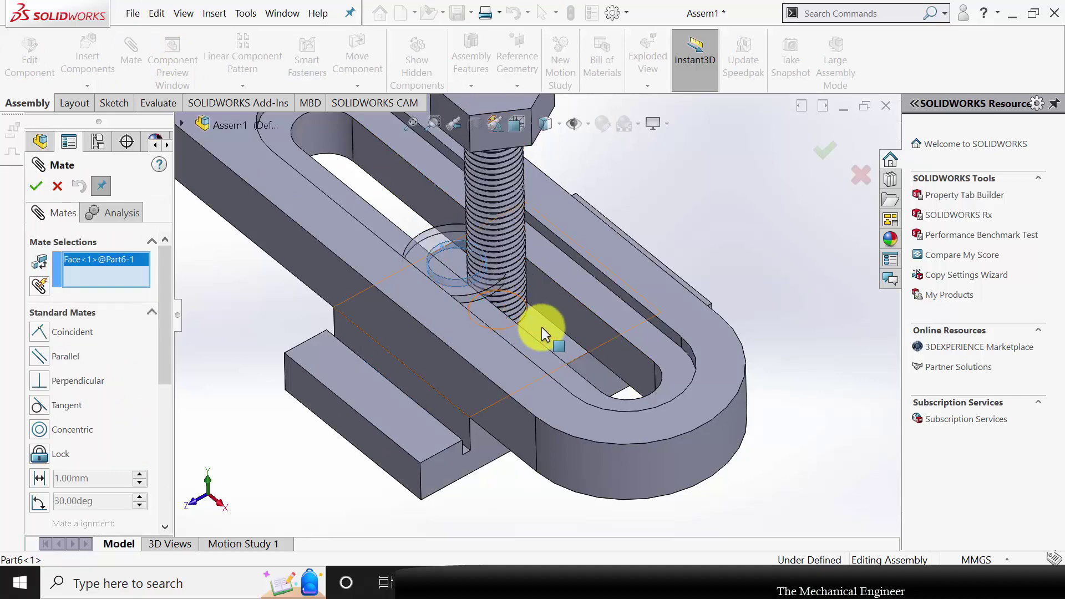
scroll(542, 328, down, 6)
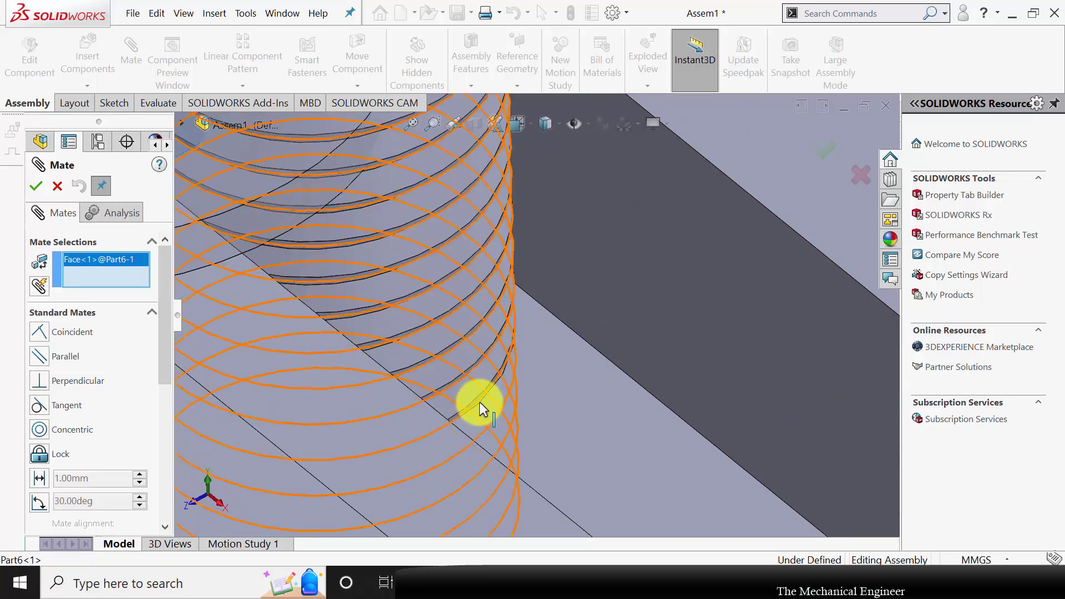
click(482, 406)
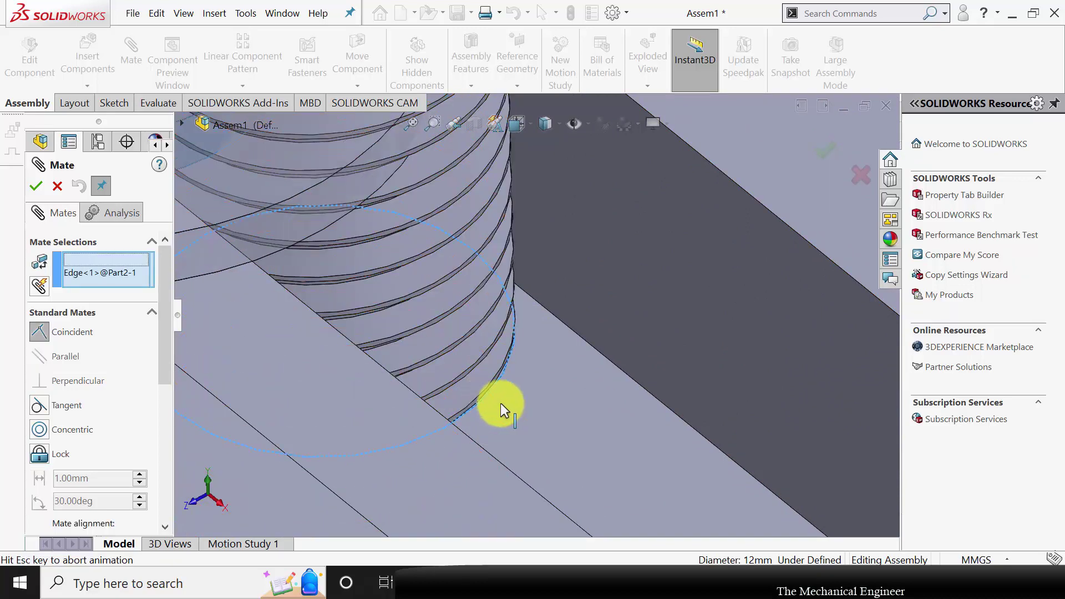
click(39, 431)
scroll(645, 318, up, 6)
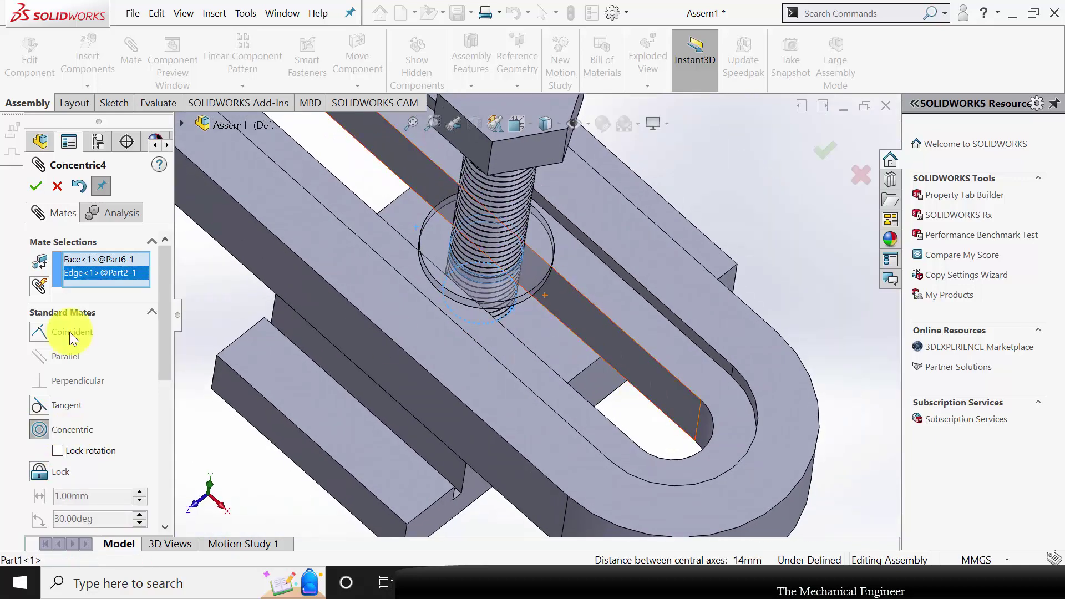
click(34, 186)
click(36, 189)
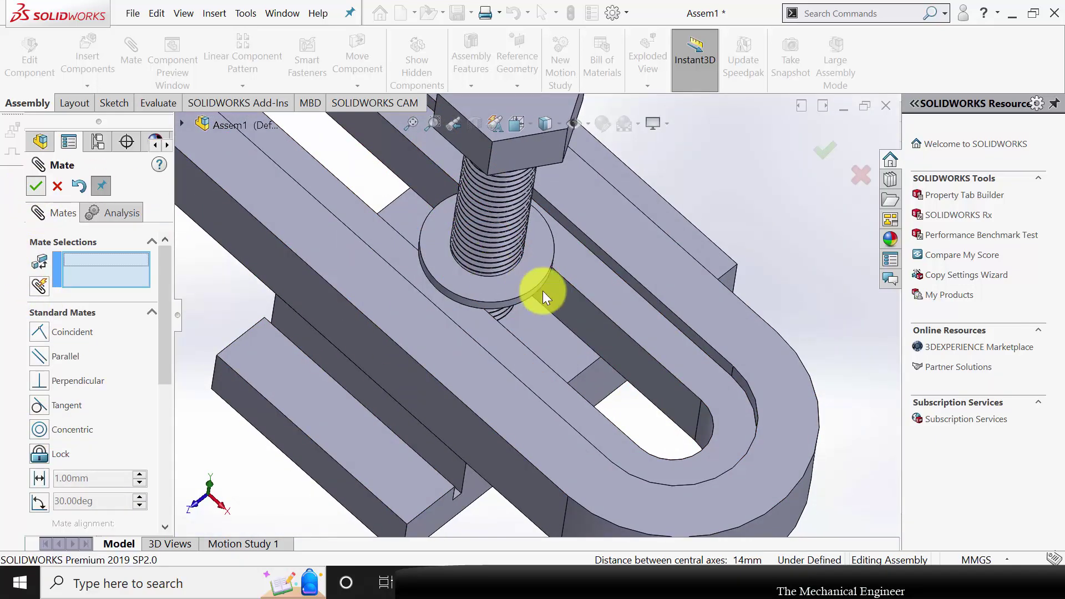
Move the threaded block Part2 away from the underside of Part1's arm, toward the rounded end of the slot.
scroll(554, 304, up, 5)
middle_drag(568, 374, 498, 388)
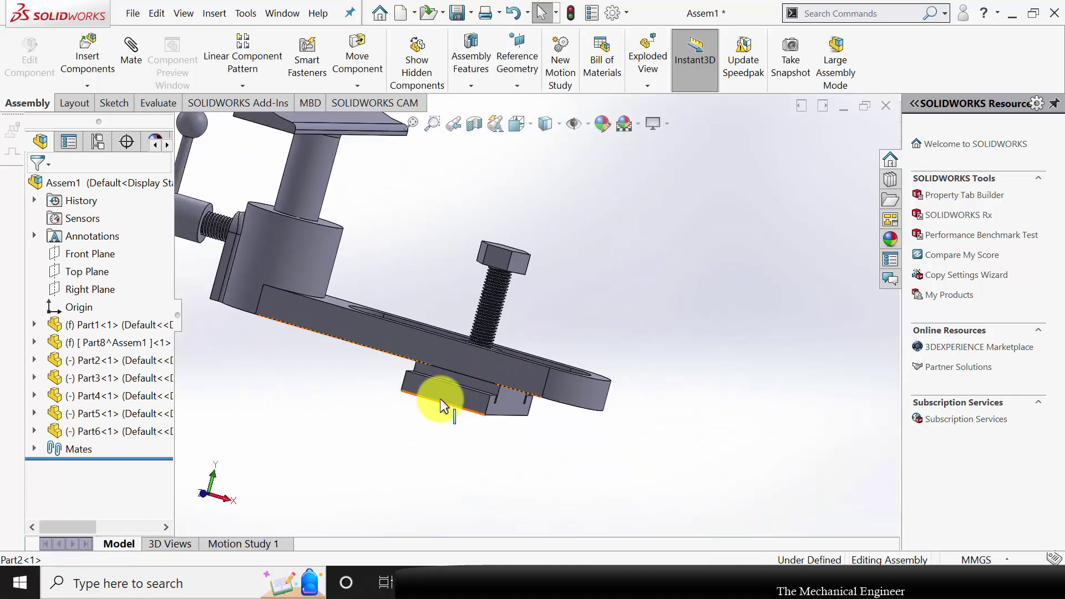
drag(448, 394, 474, 438)
click(654, 431)
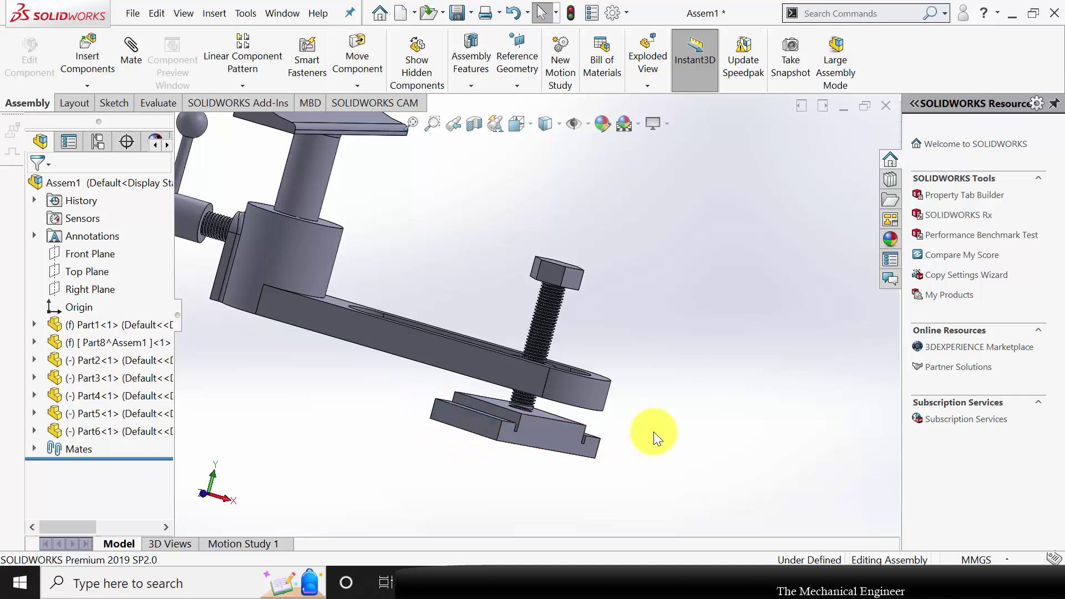
Add a Parallel mate between the long side face of Part1's arm and the side face of the block Part2.
middle_drag(702, 421, 674, 405)
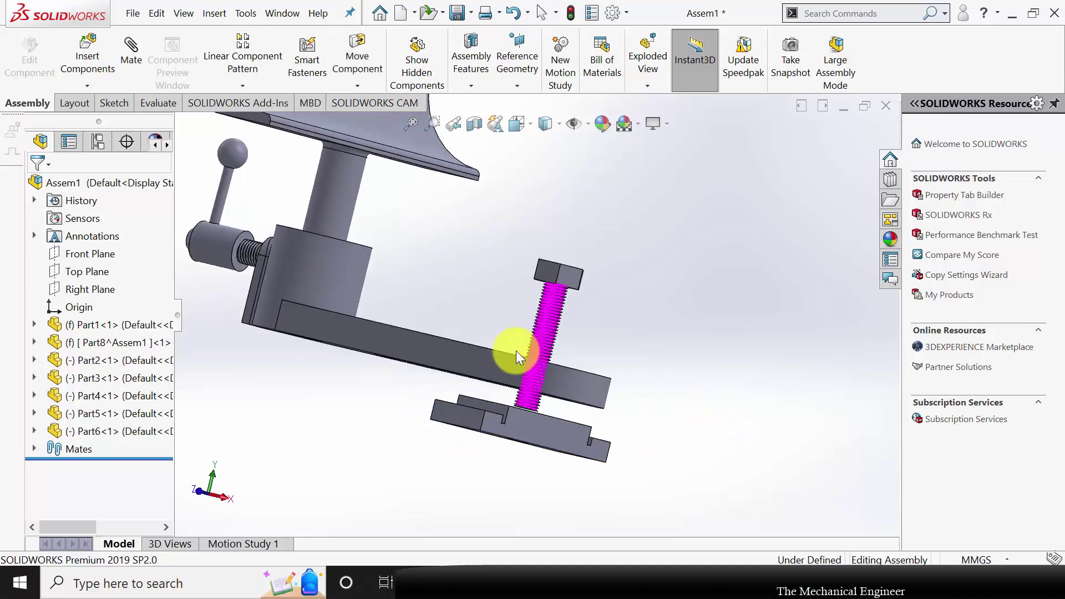
click(455, 359)
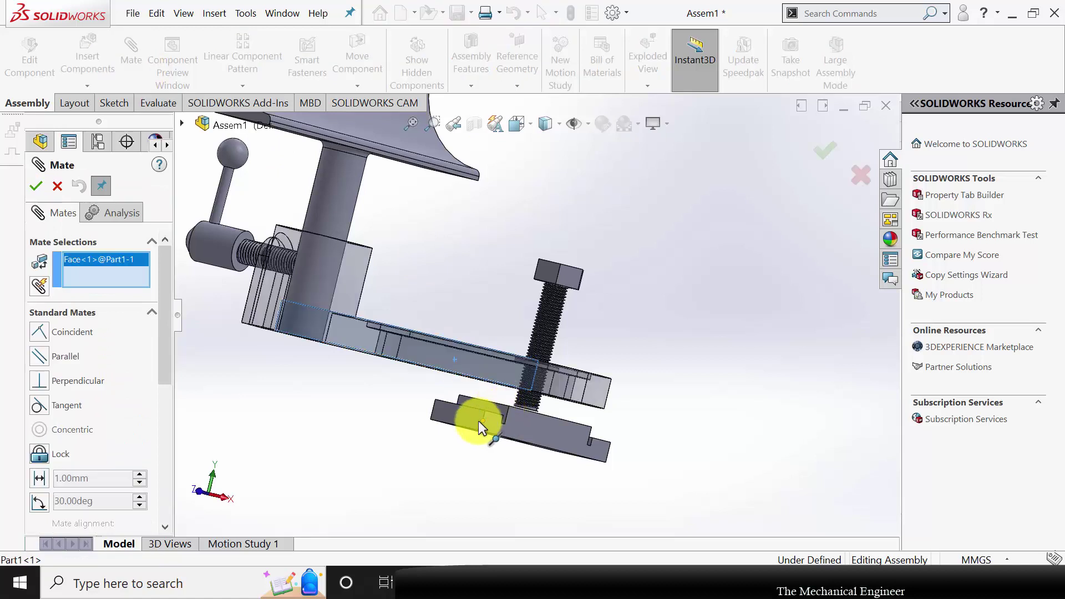
click(464, 416)
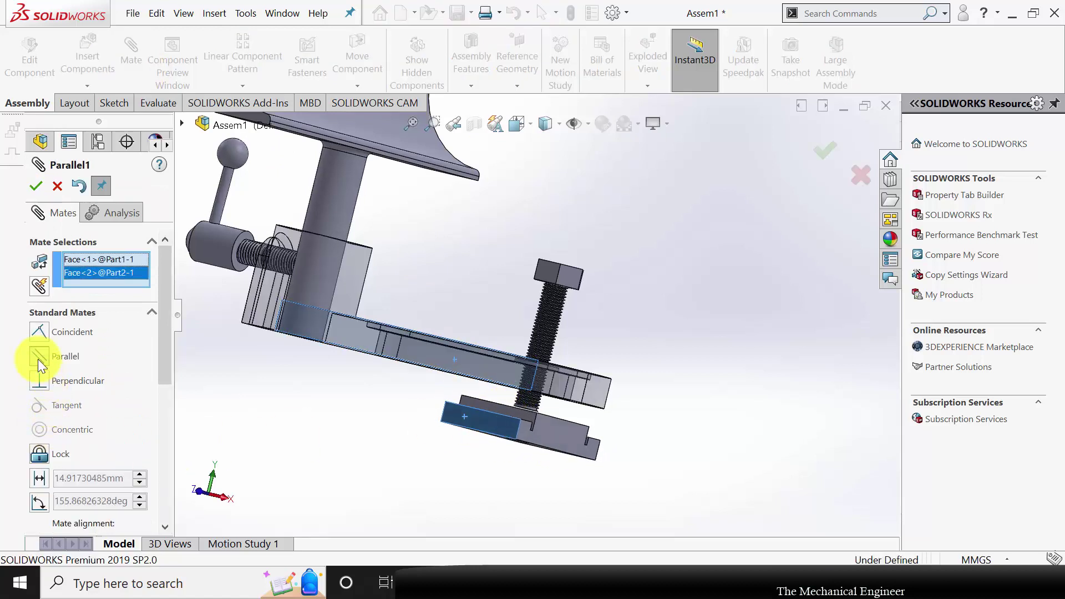
click(37, 189)
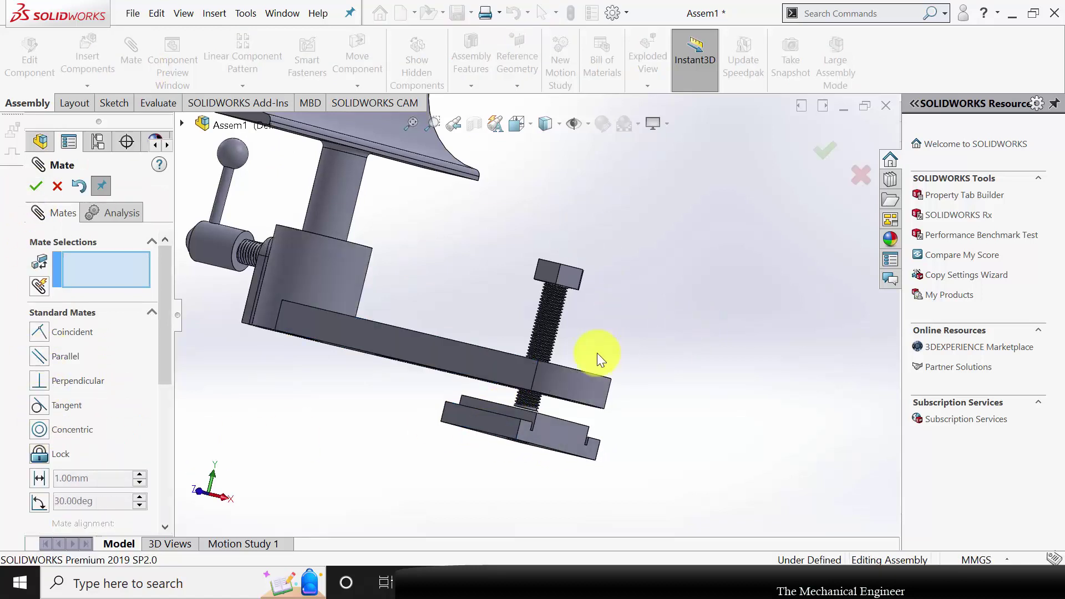
Lower the hex bolt through the washer and the threaded block until its head sits just above the washer, and finish mating.
drag(560, 305, 654, 337)
middle_drag(686, 316, 584, 417)
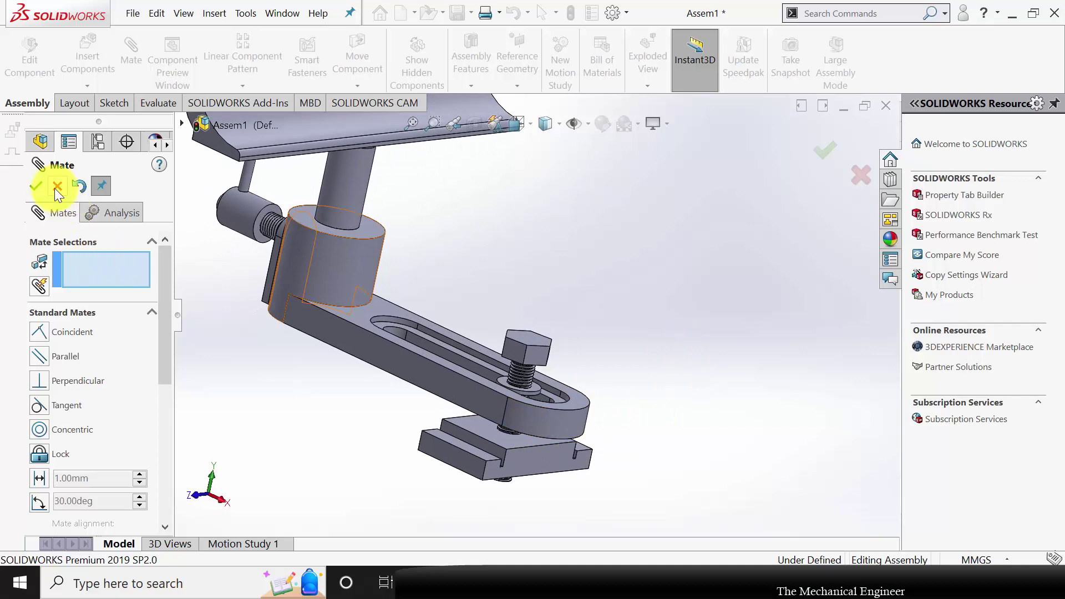
key(Escape)
mouse_move(554, 349)
middle_down()
mouse_move(614, 286)
mouse_move(595, 400)
mouse_move(525, 392)
mouse_move(370, 318)
mouse_move(501, 302)
mouse_move(404, 324)
mouse_move(411, 292)
middle_up()
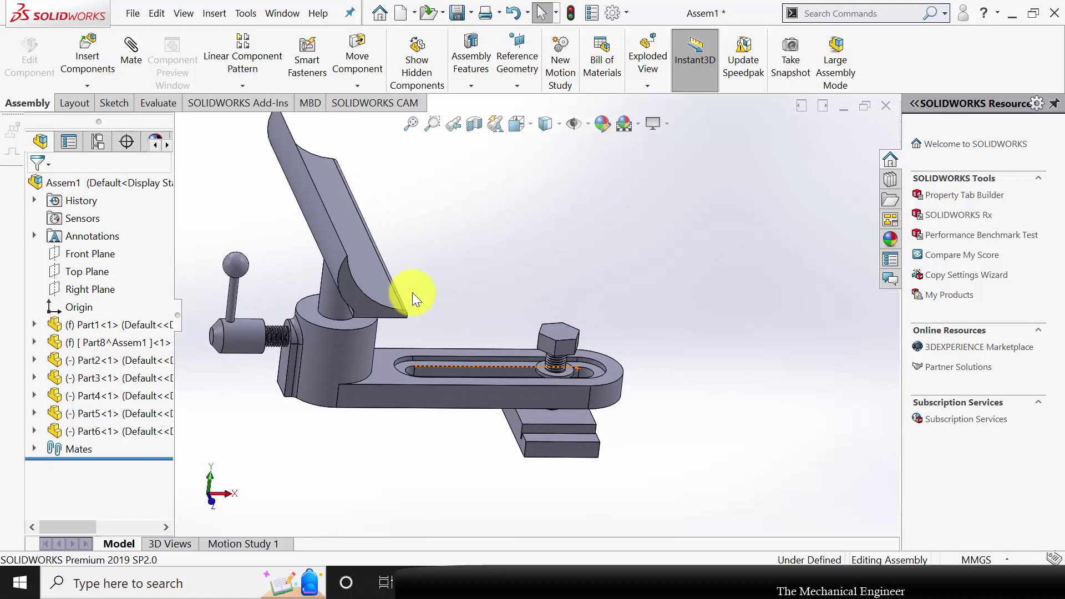